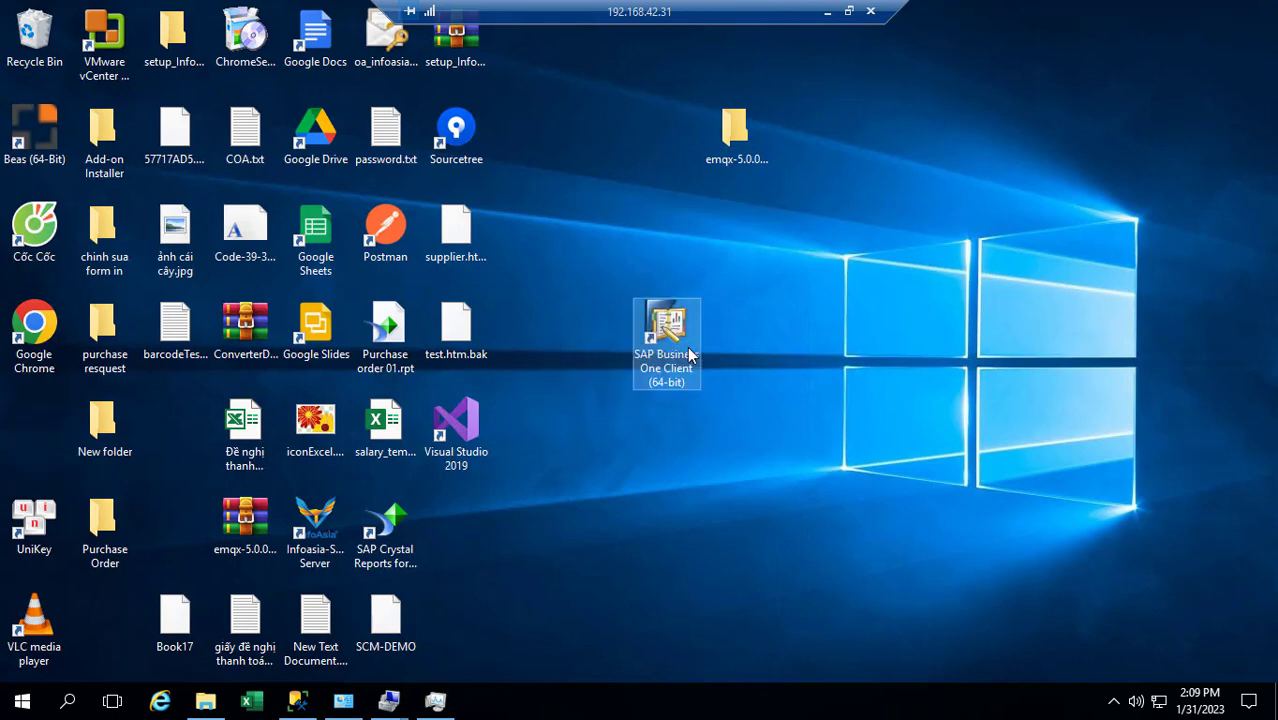
Launch the SAP Business One client, switch company on login, and expand the New options in Choose Company
double_click(672, 333)
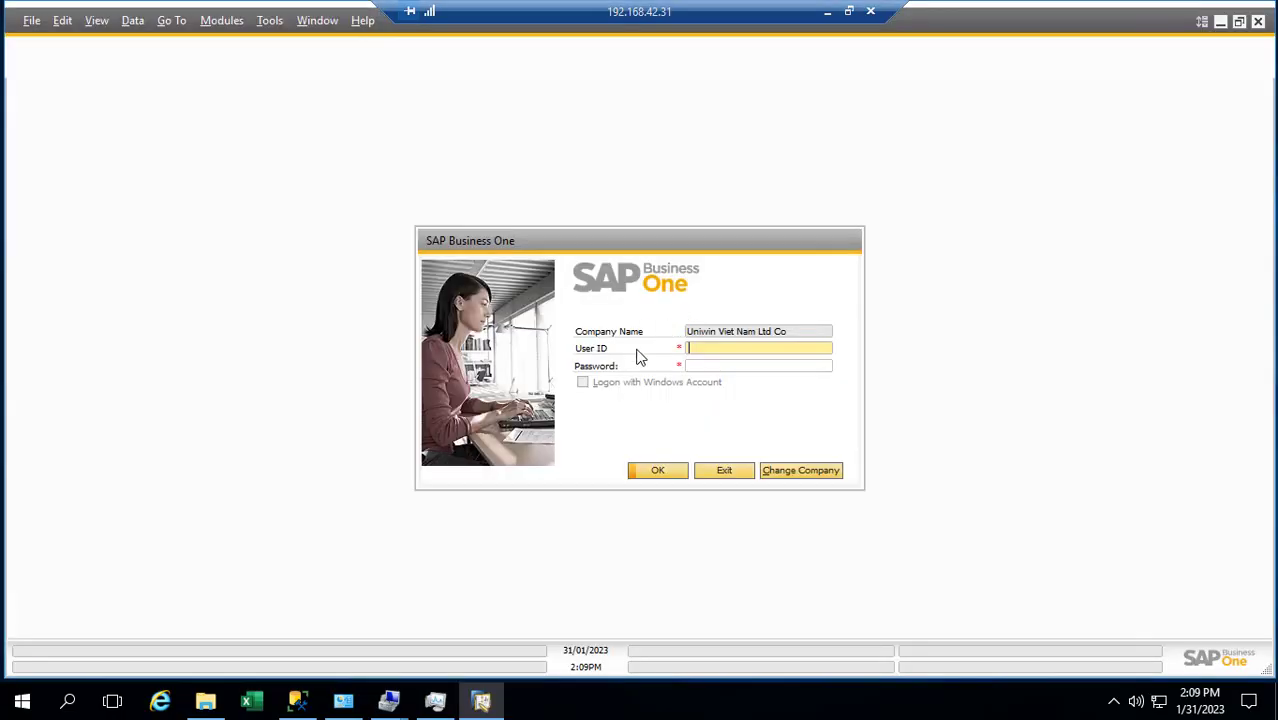
click(796, 474)
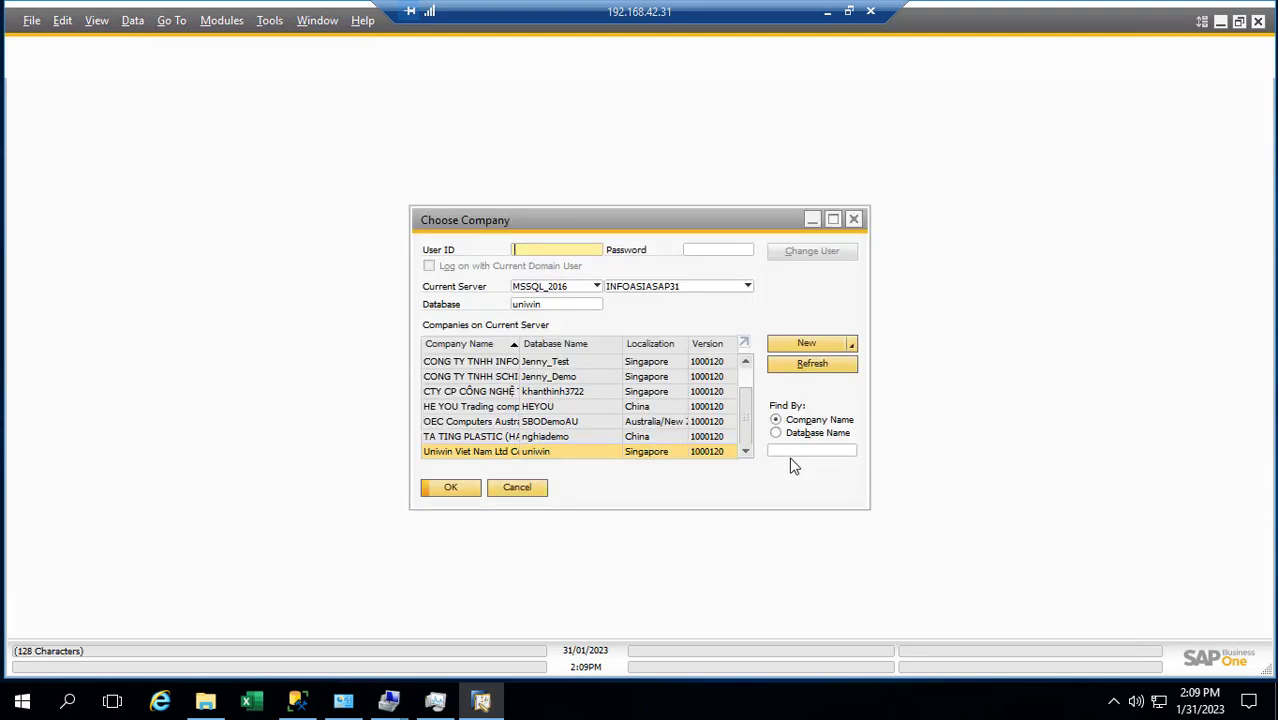
click(852, 345)
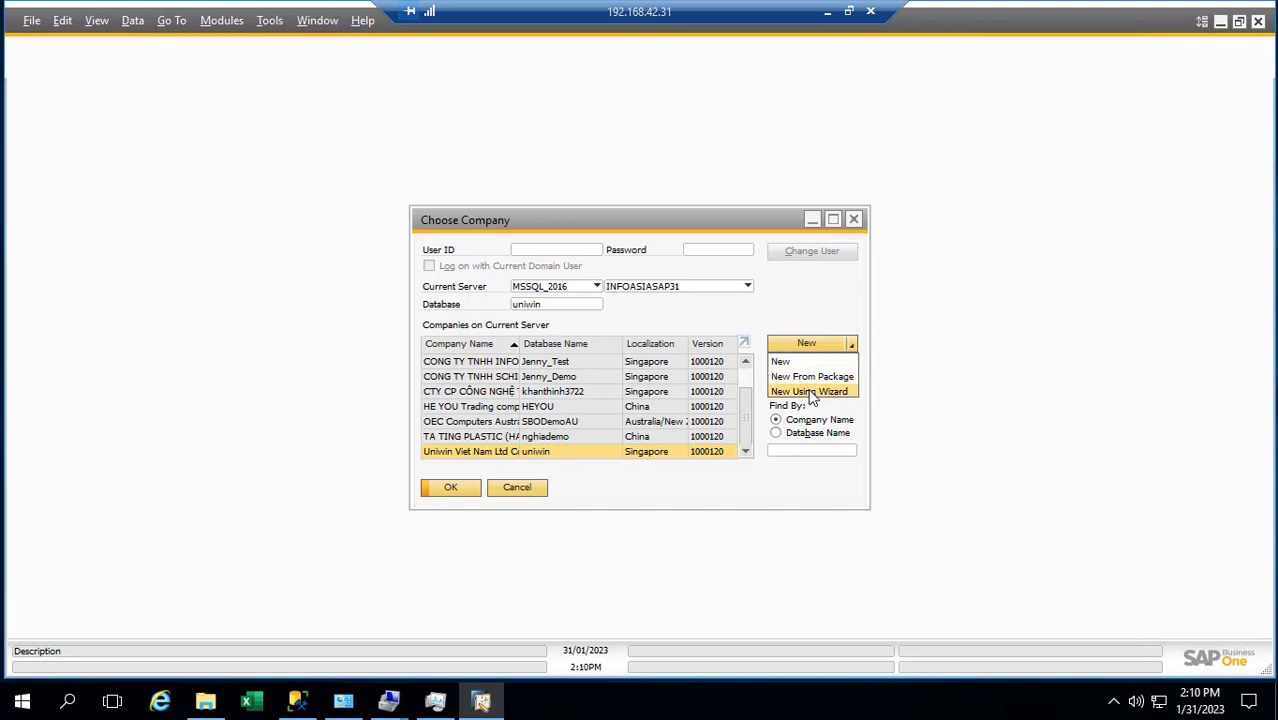
Start a new company with the wizard and confirm the site user ID with the site password
click(812, 392)
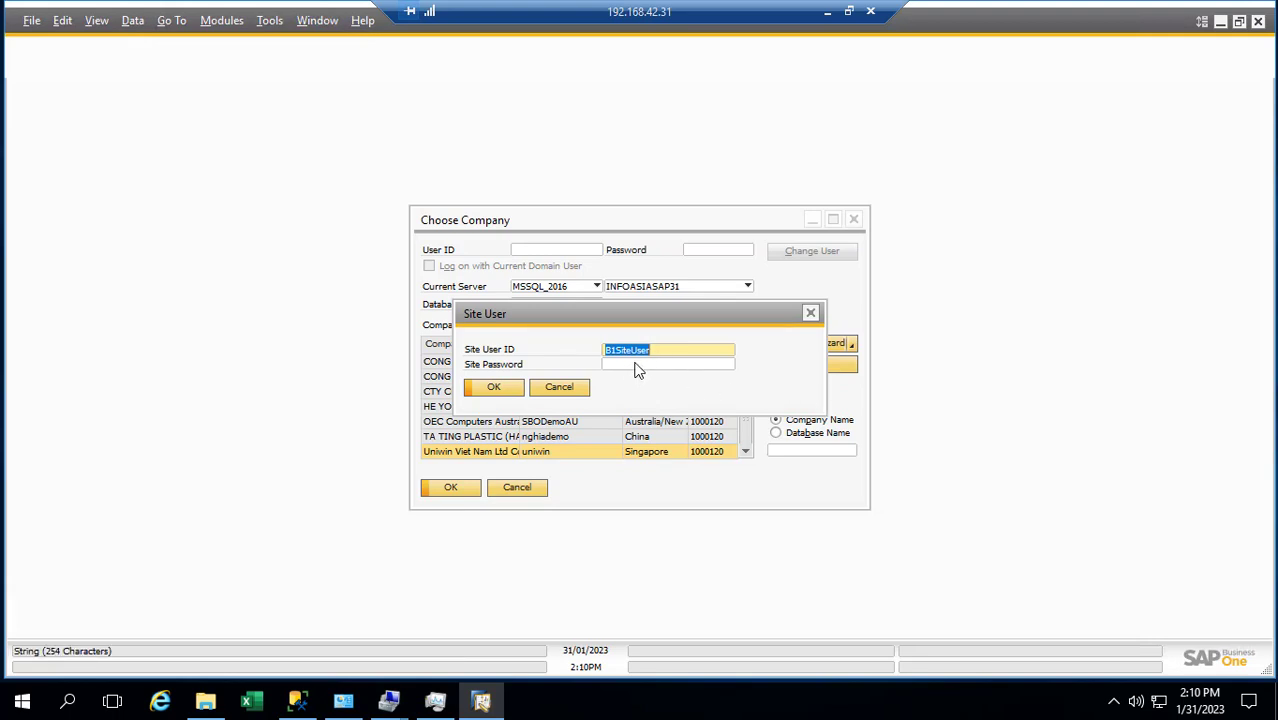
drag(665, 350, 605, 350)
click(629, 365)
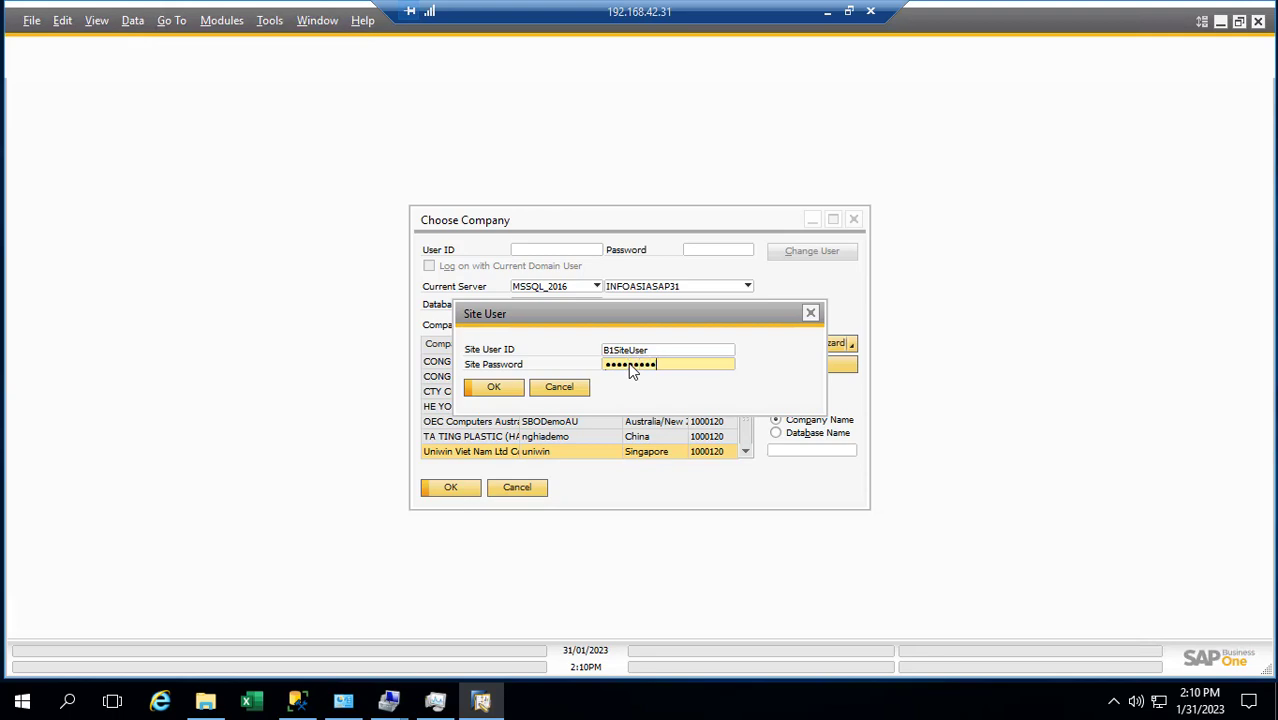
key(Return)
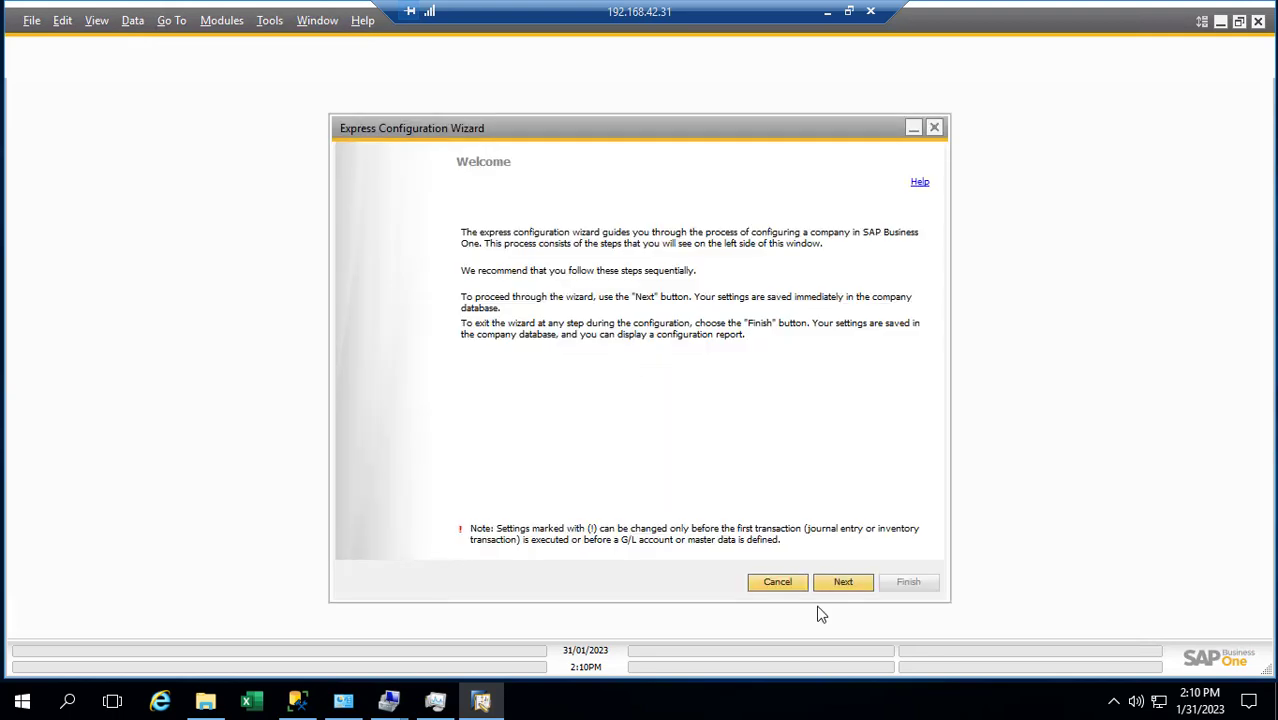
On Company Details, enter company name 'Dien demo' and database name 'diendemo'
click(841, 586)
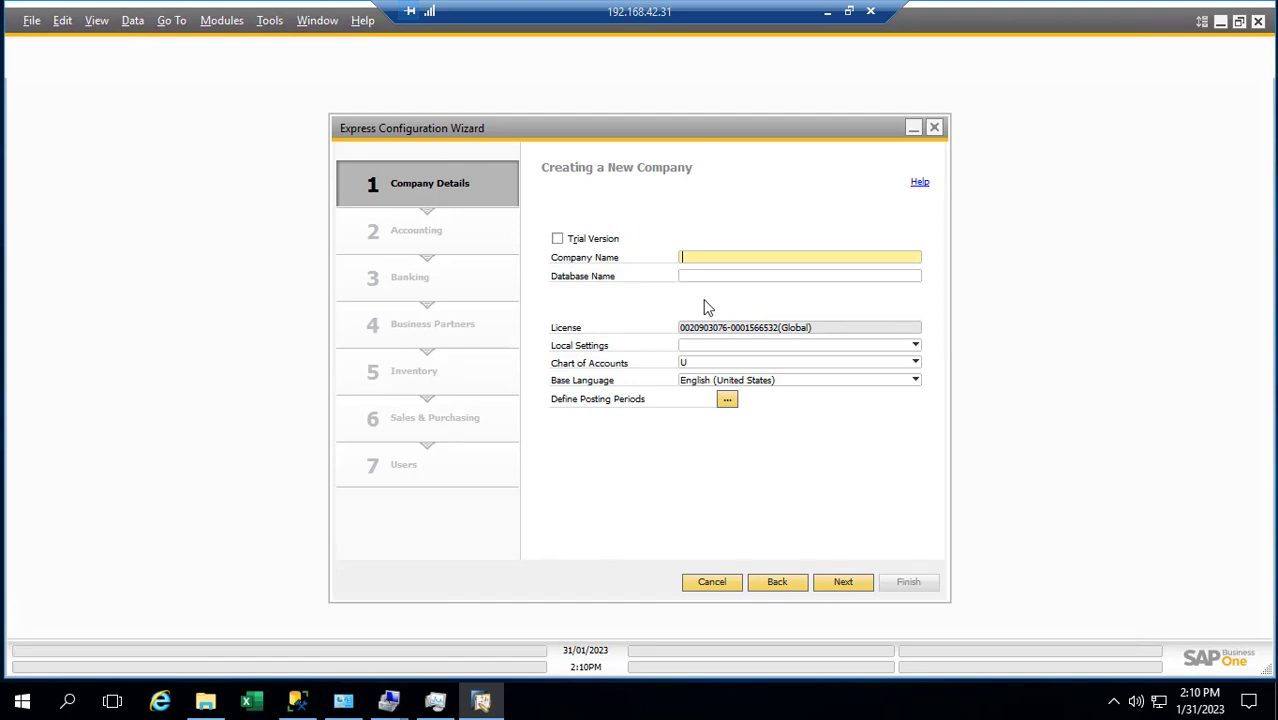
text(C)
key(BackSpace)
text(diencompan)
key(BackSpace)
key(BackSpace)
key(BackSpace)
text(pany)
click(740, 280)
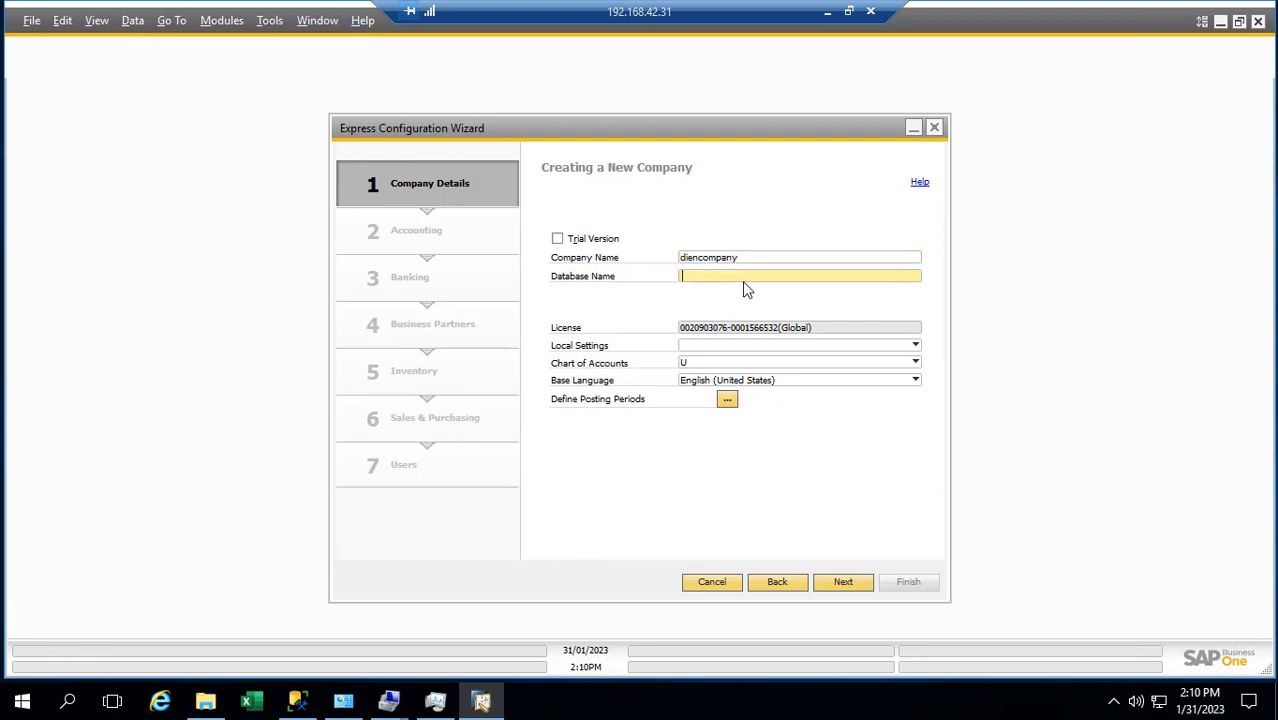
text(diendemo)
double_click(706, 256)
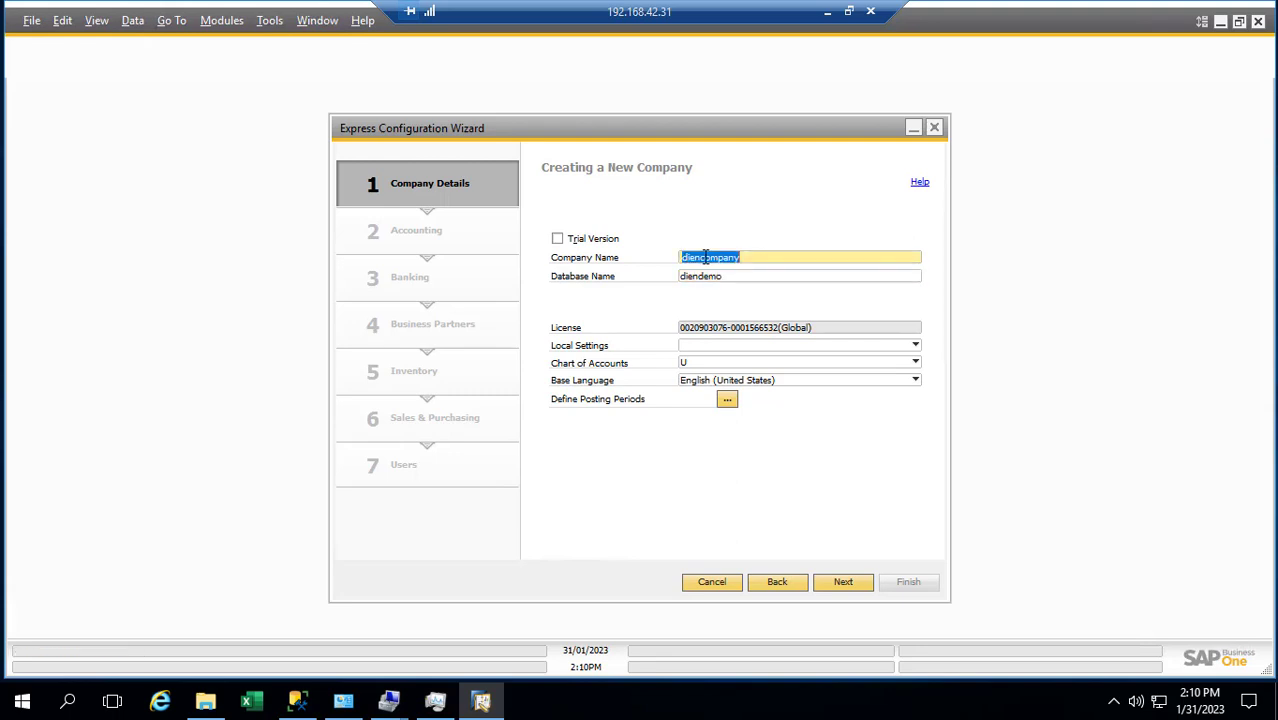
text(Dien demo)
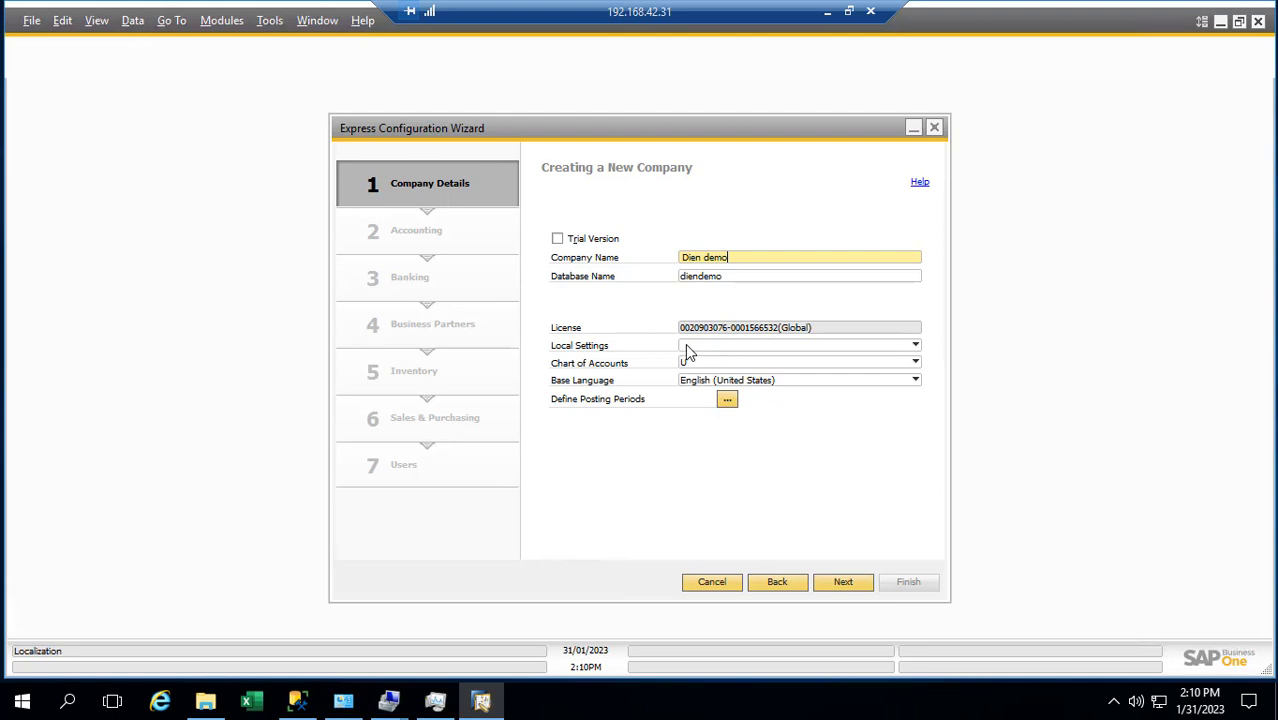
Choose Singapore as the company's local settings
click(915, 348)
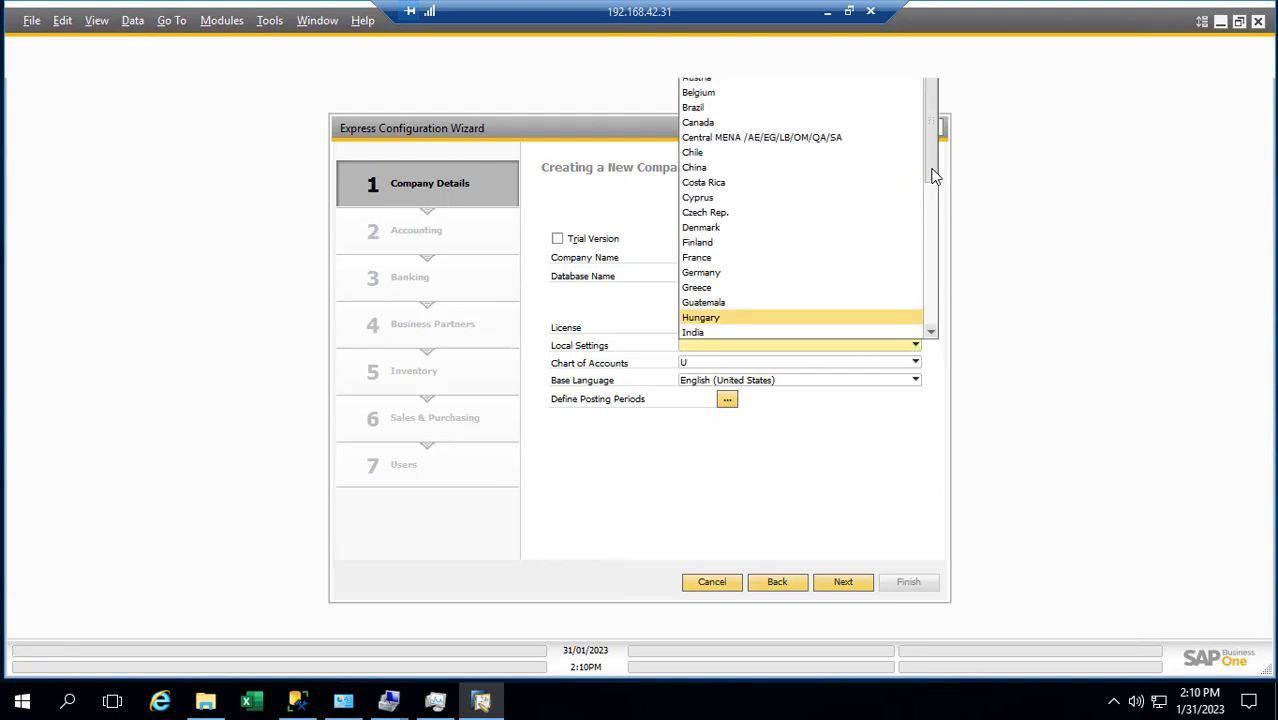
drag(930, 172, 919, 97)
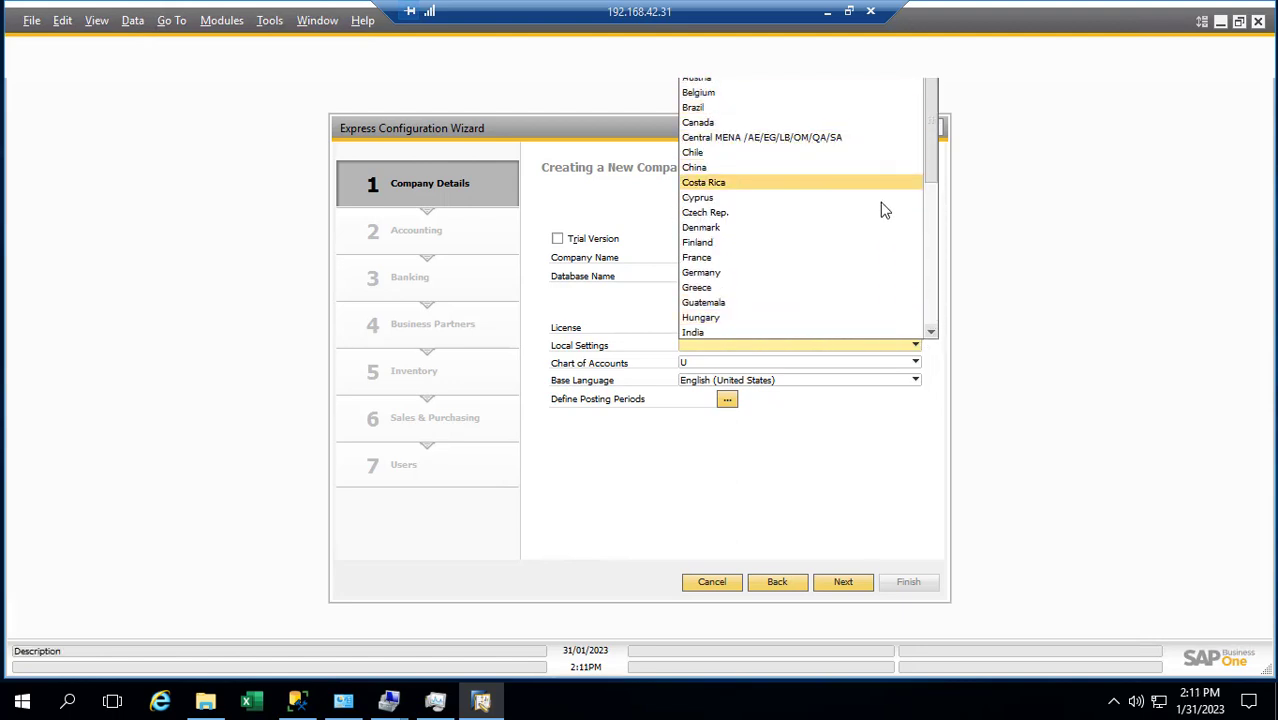
drag(928, 172, 927, 179)
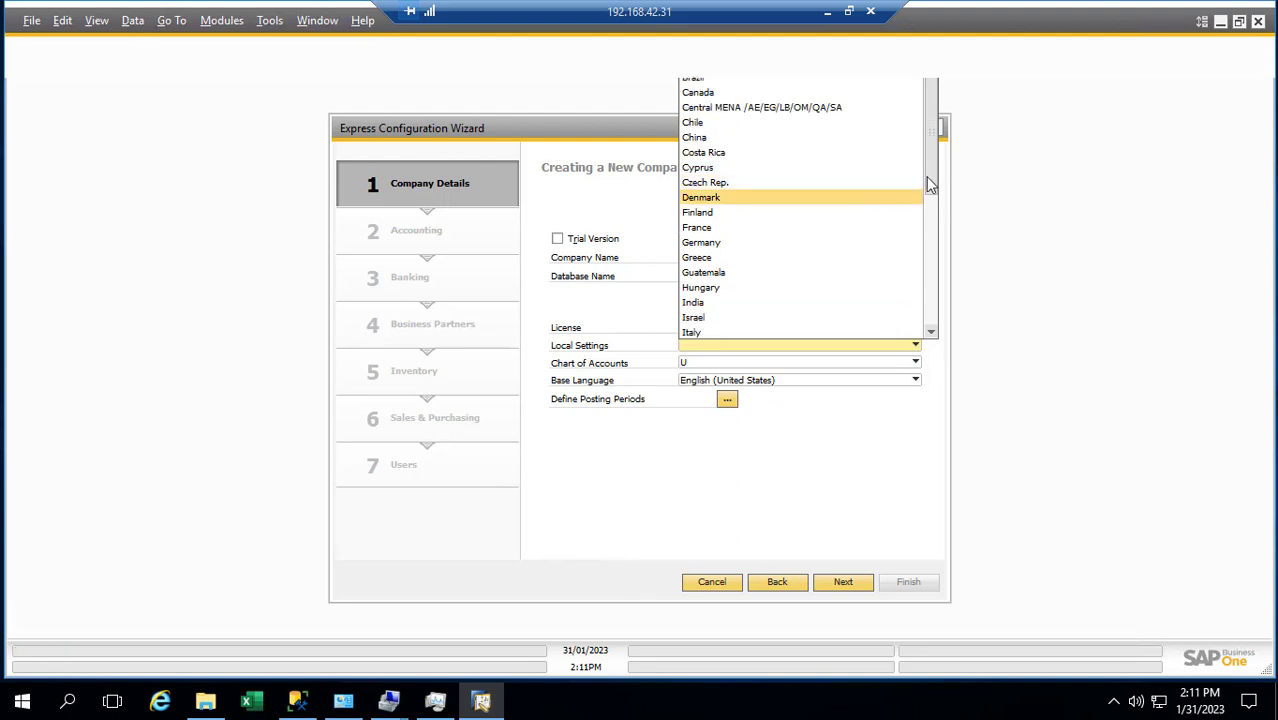
scroll(926, 176, down, 5)
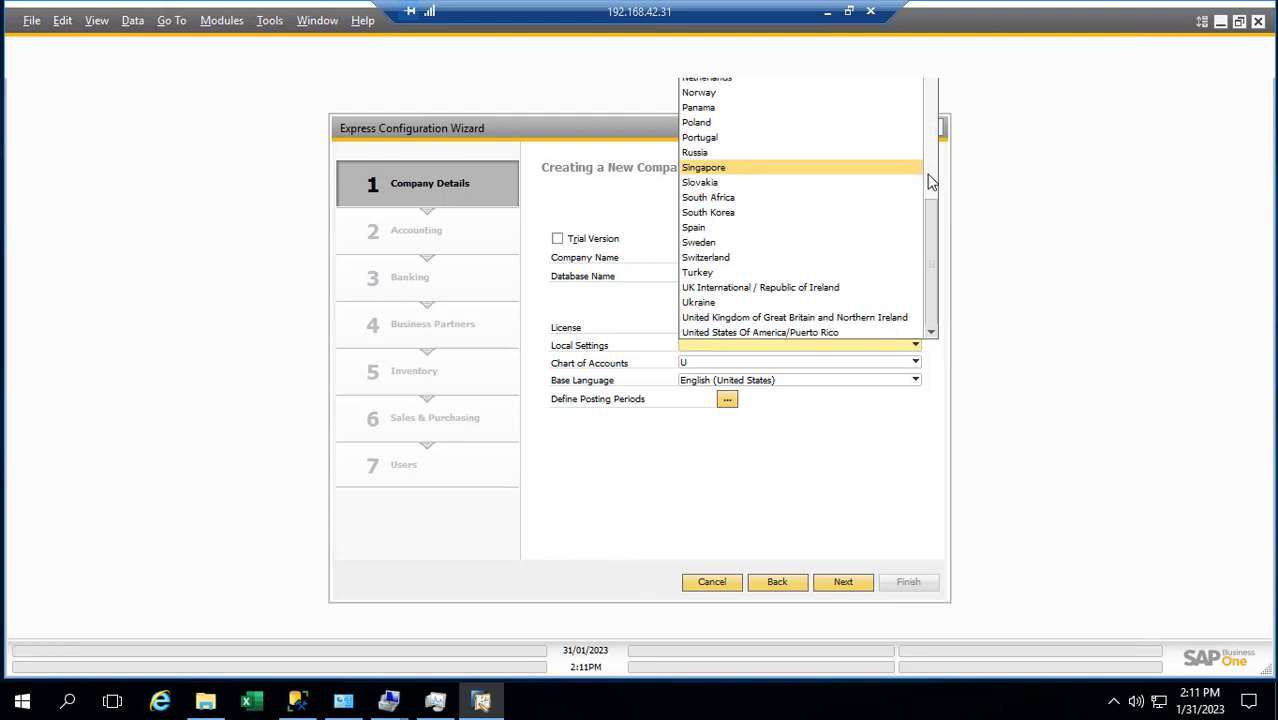
click(744, 172)
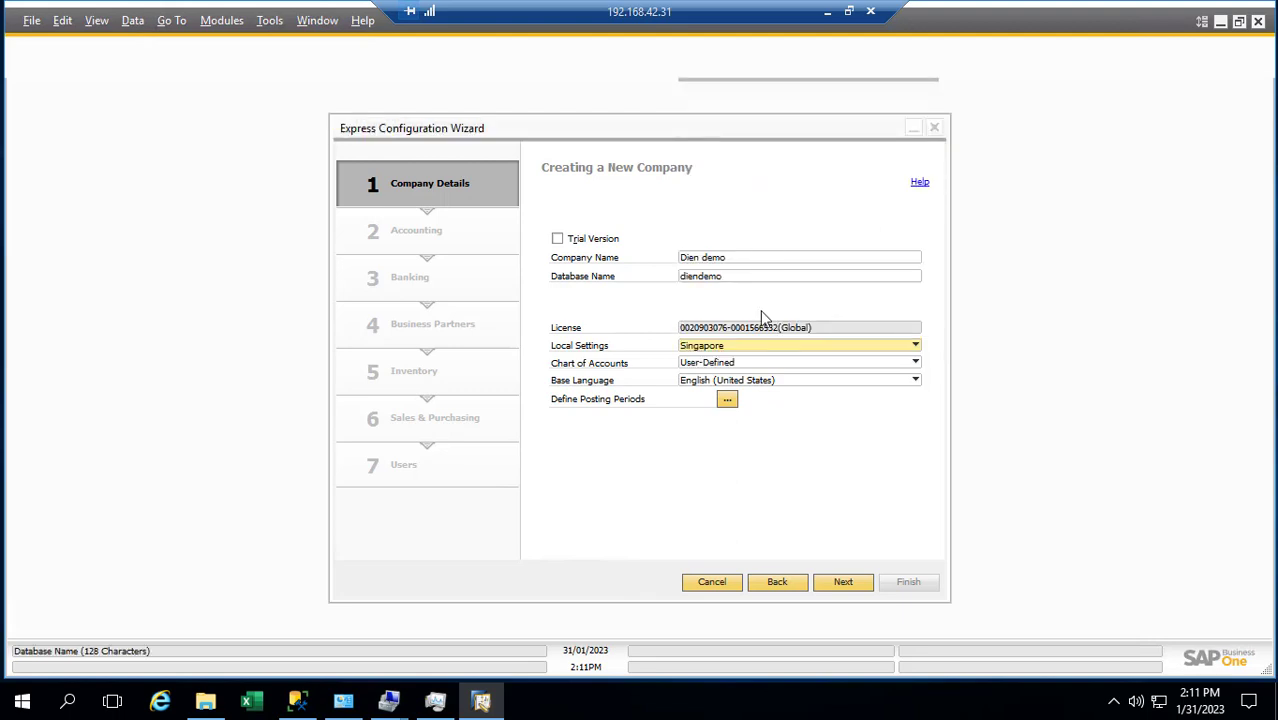
Keep User-Defined as the chart of accounts and English (United States) as base language
click(726, 364)
click(725, 365)
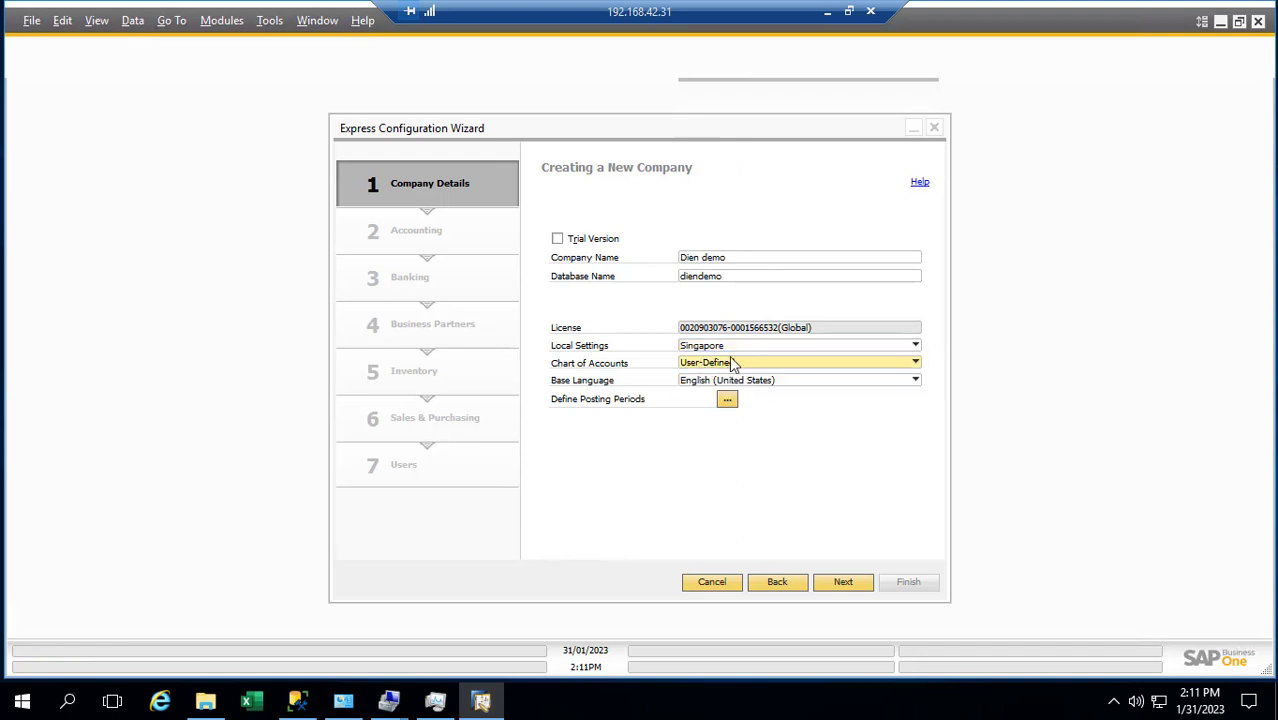
click(732, 360)
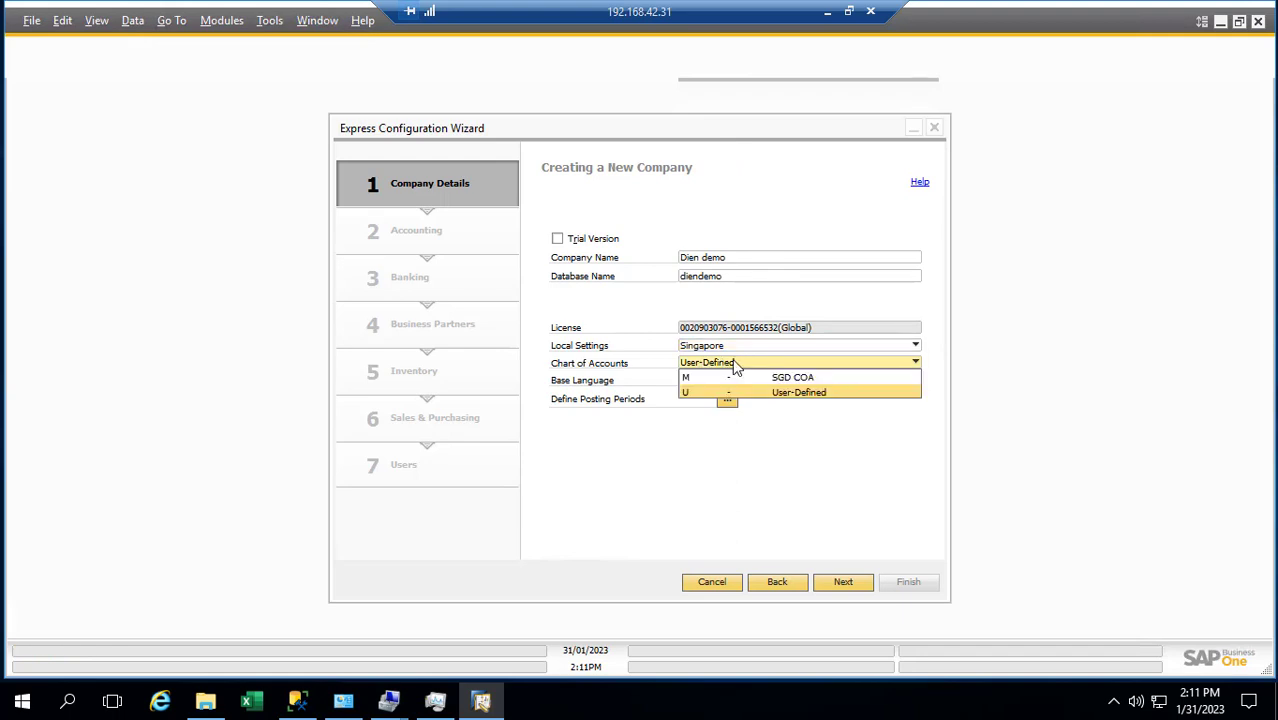
click(728, 391)
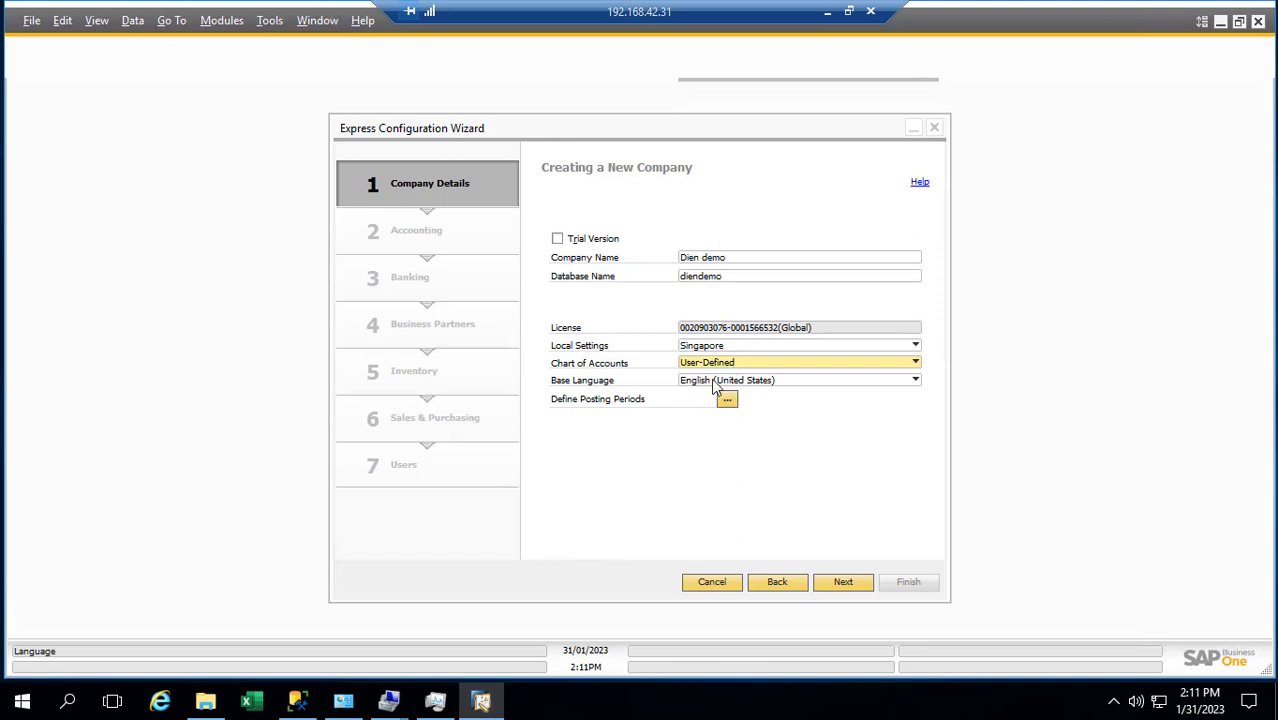
click(711, 380)
click(713, 382)
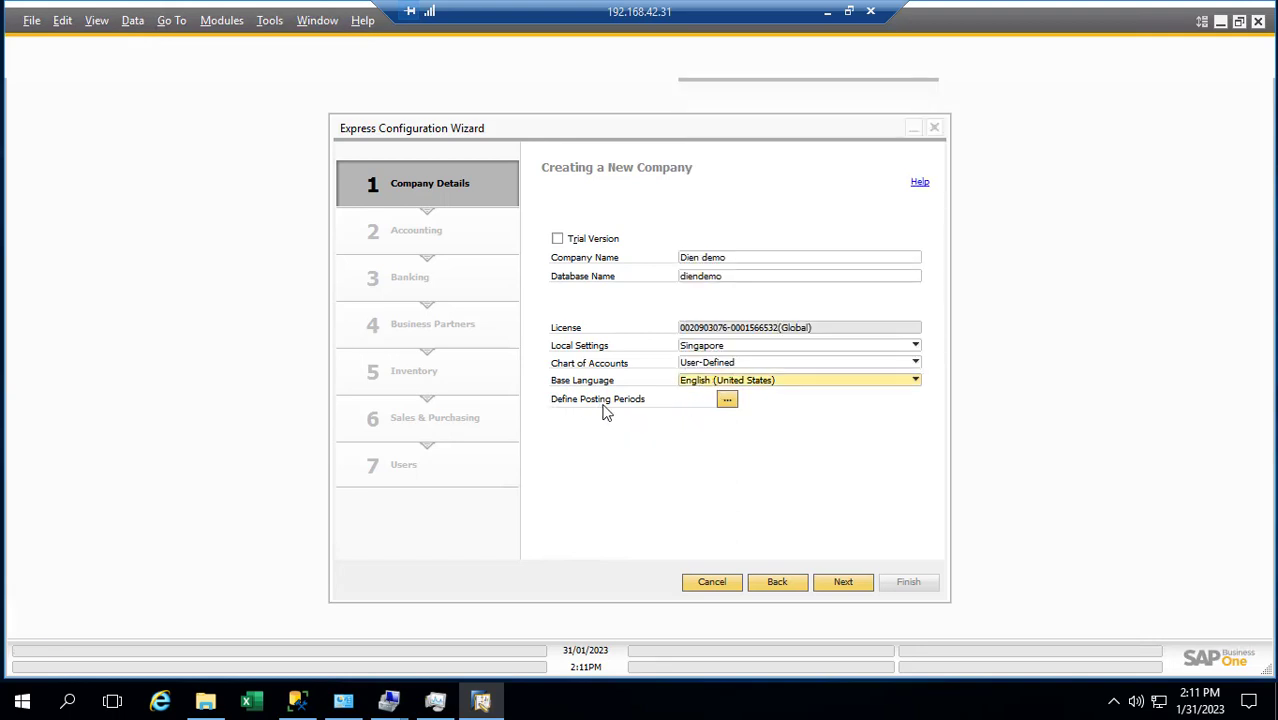
Define posting period 2023 with 12 monthly sub-periods from 01/01/2023 to 31/12/2023
click(727, 400)
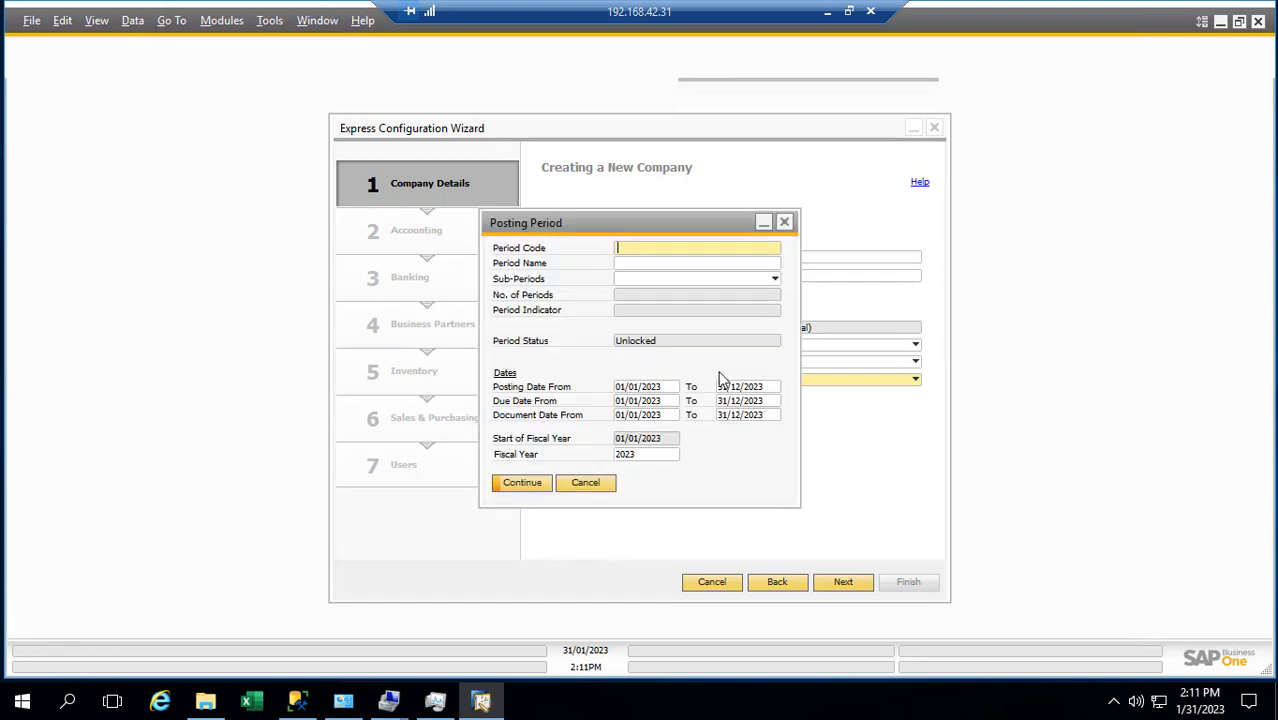
text(2023)
key(Tab)
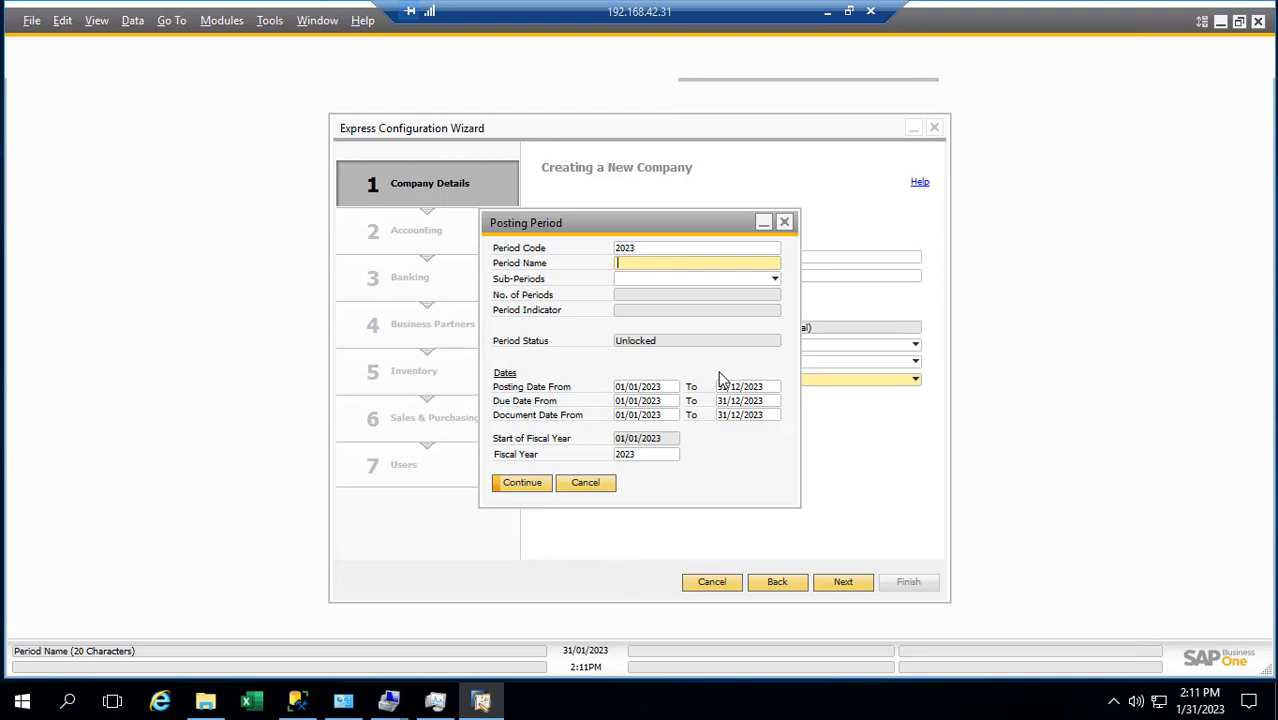
text(2023)
key(Tab)
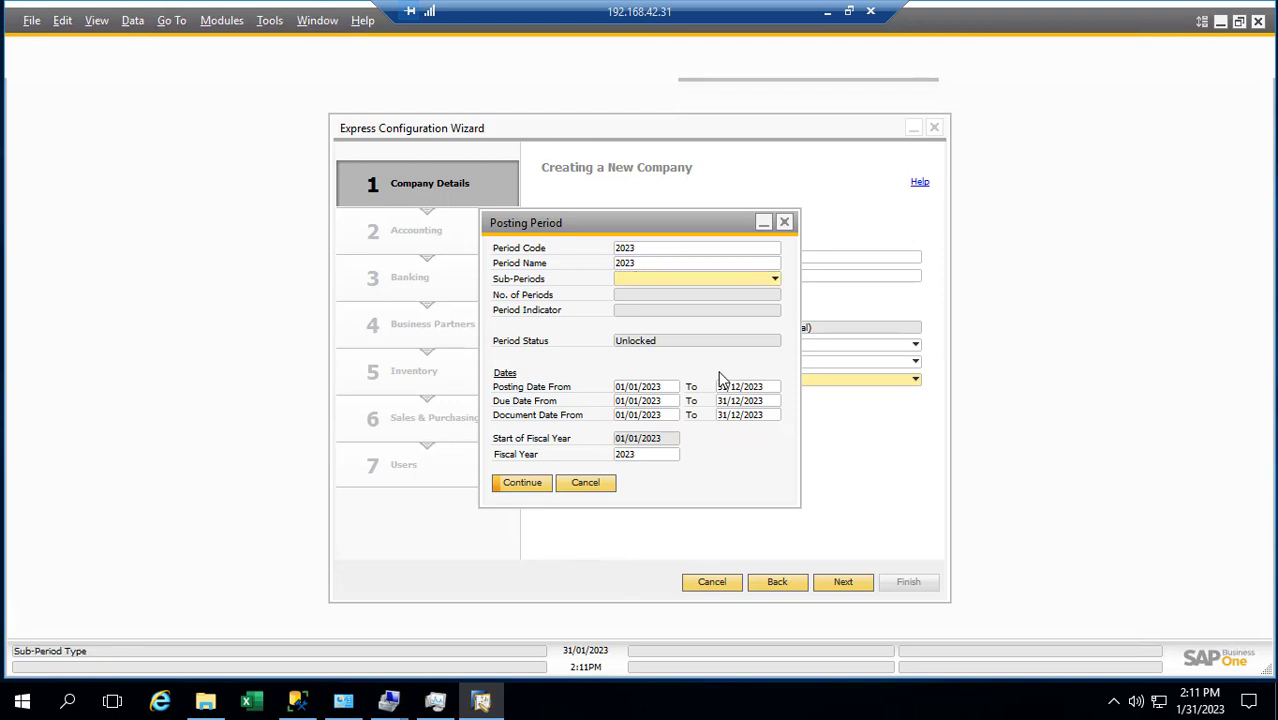
click(774, 280)
click(648, 327)
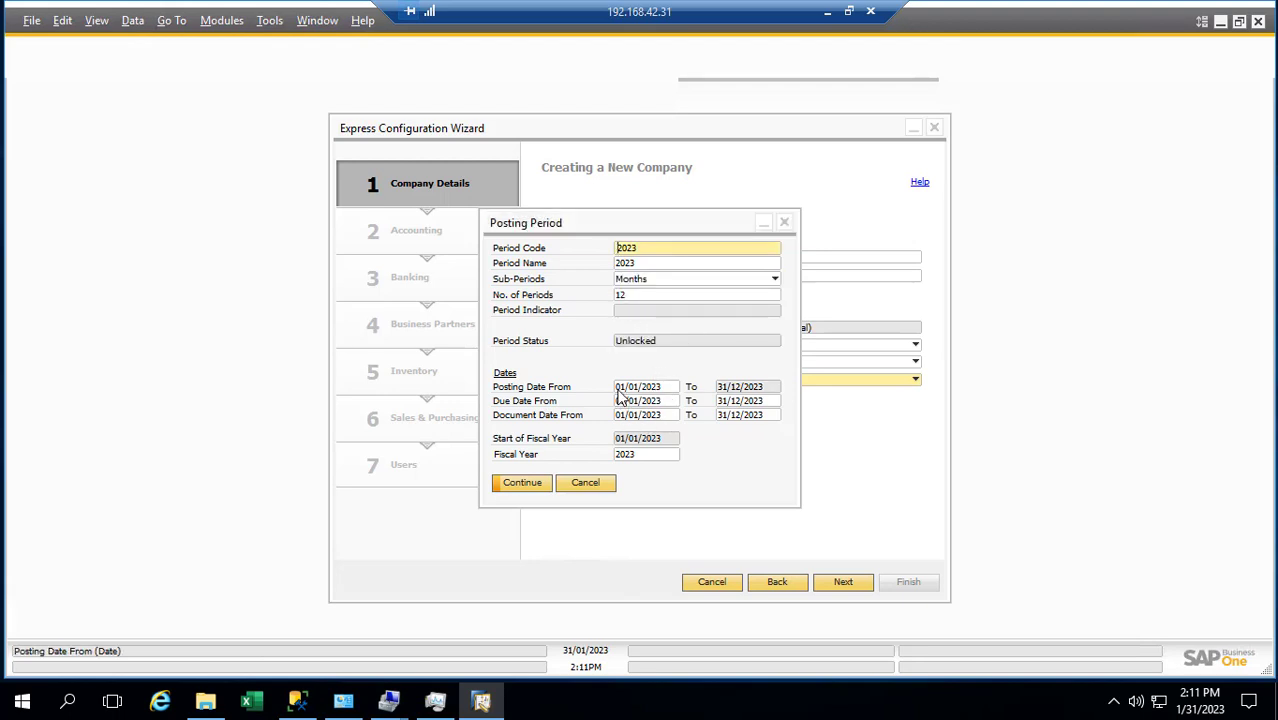
click(522, 484)
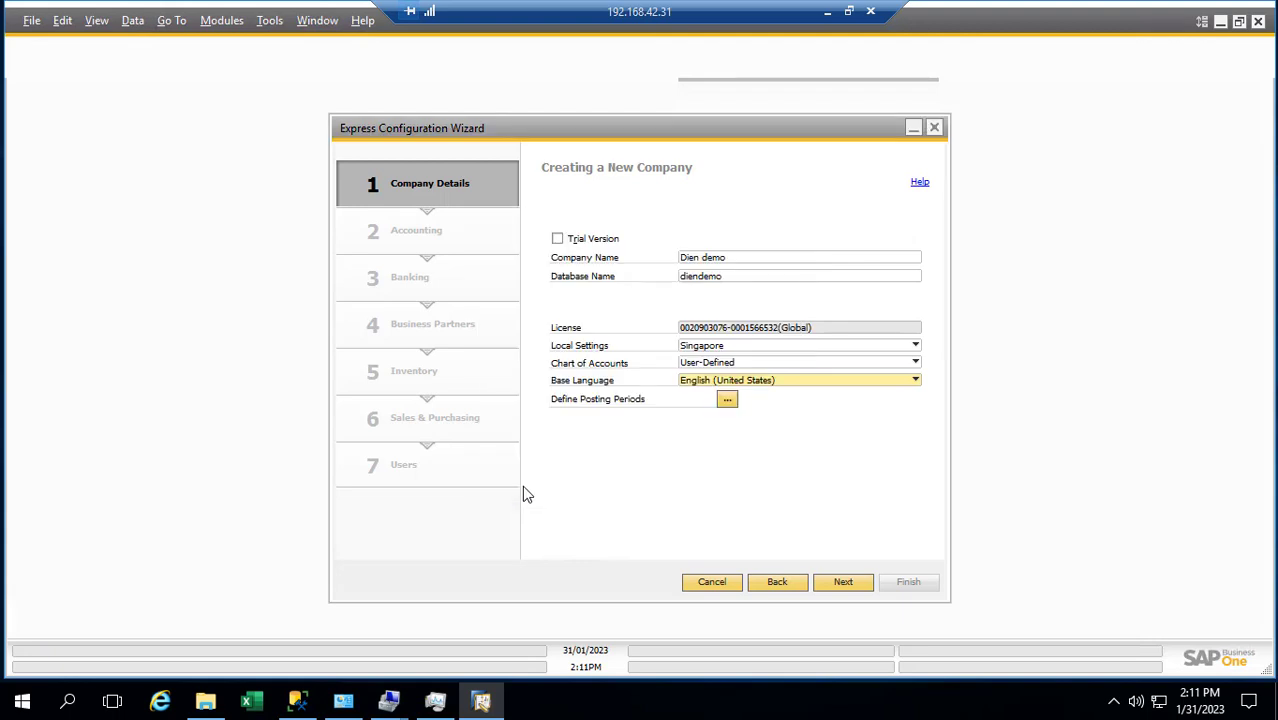
Start creating the Dien demo company database and wait for the Create Password prompt
click(843, 586)
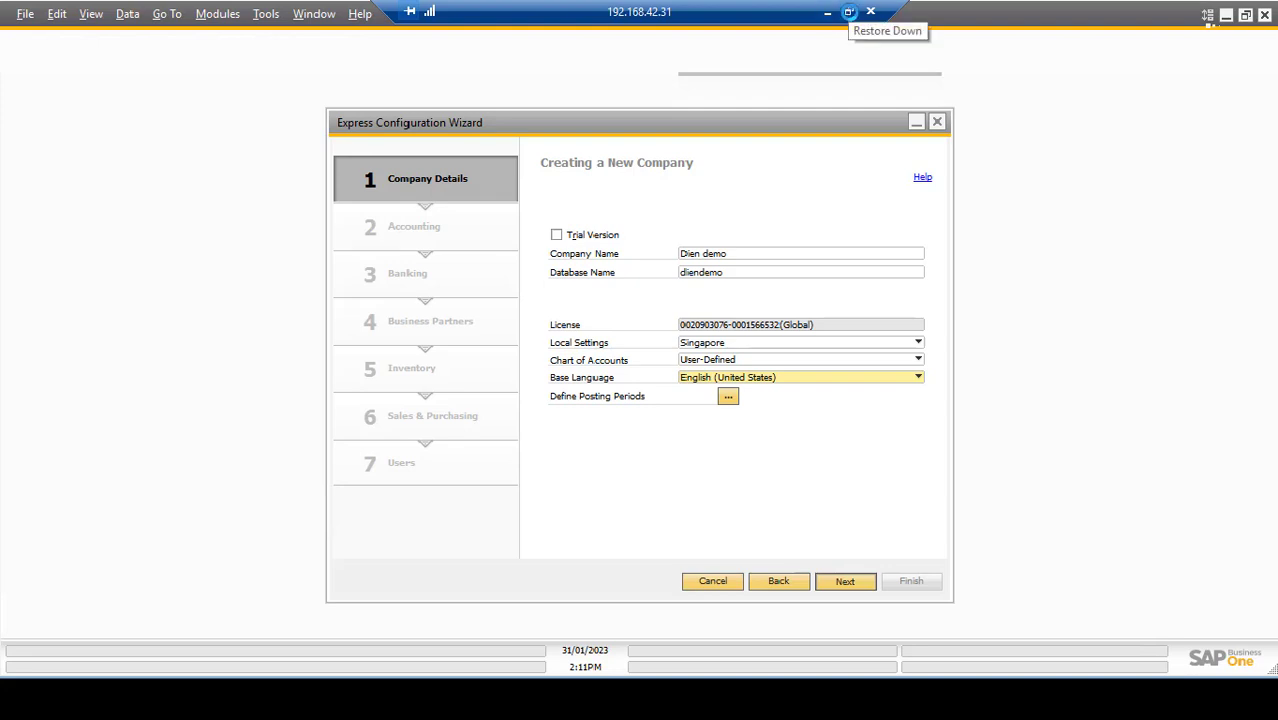
click(848, 12)
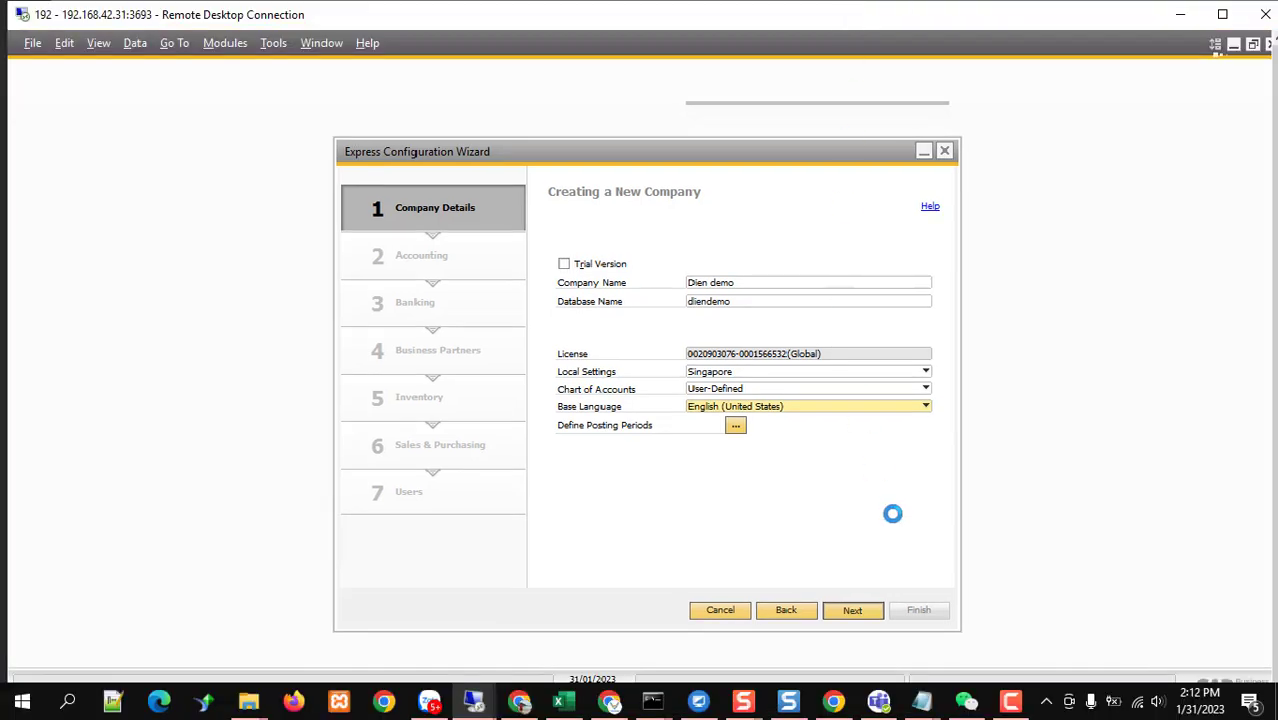
click(1010, 700)
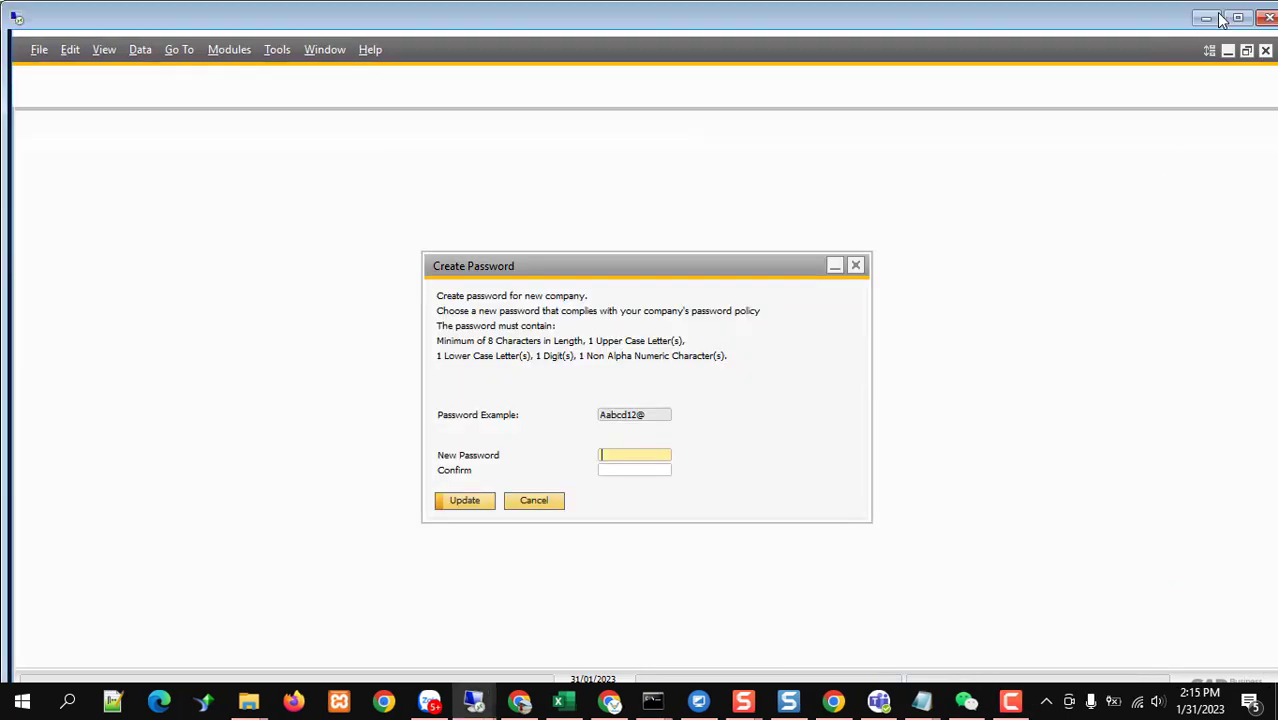
click(1236, 18)
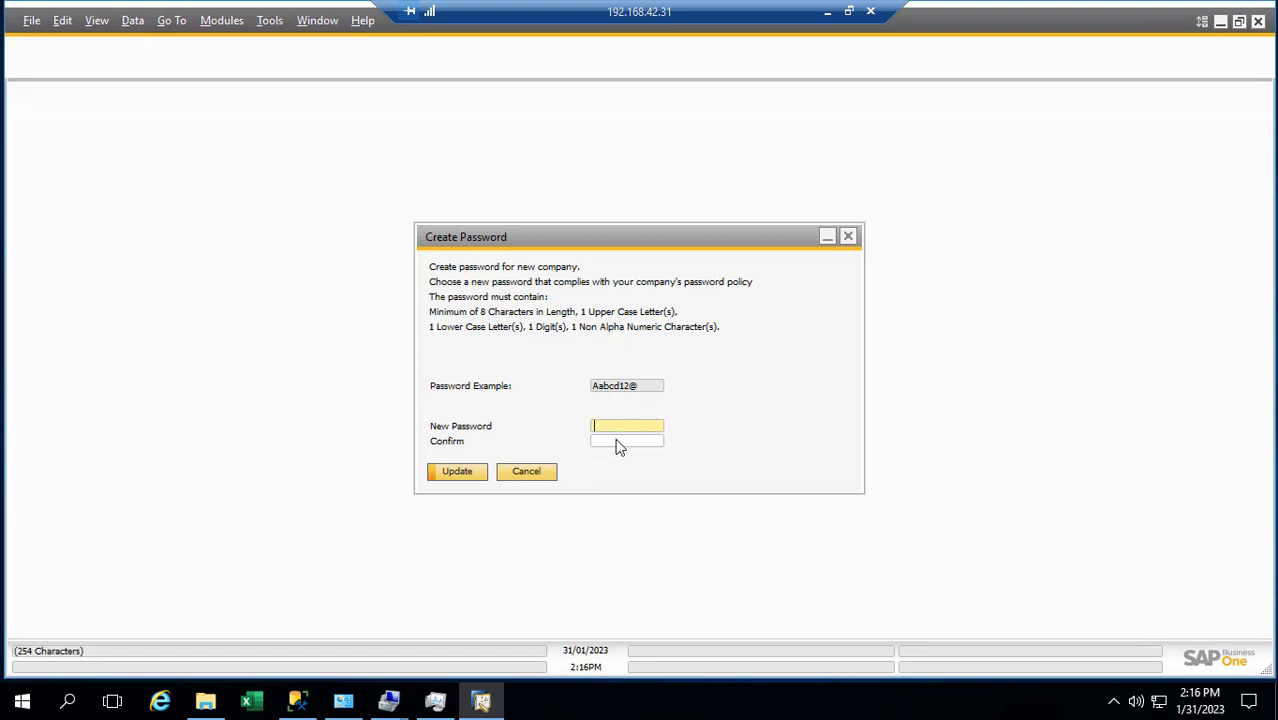
Enter and confirm the new company password, then save it with Update
text(•••••••••)
key(Tab)
text(•••••••••)
click(479, 475)
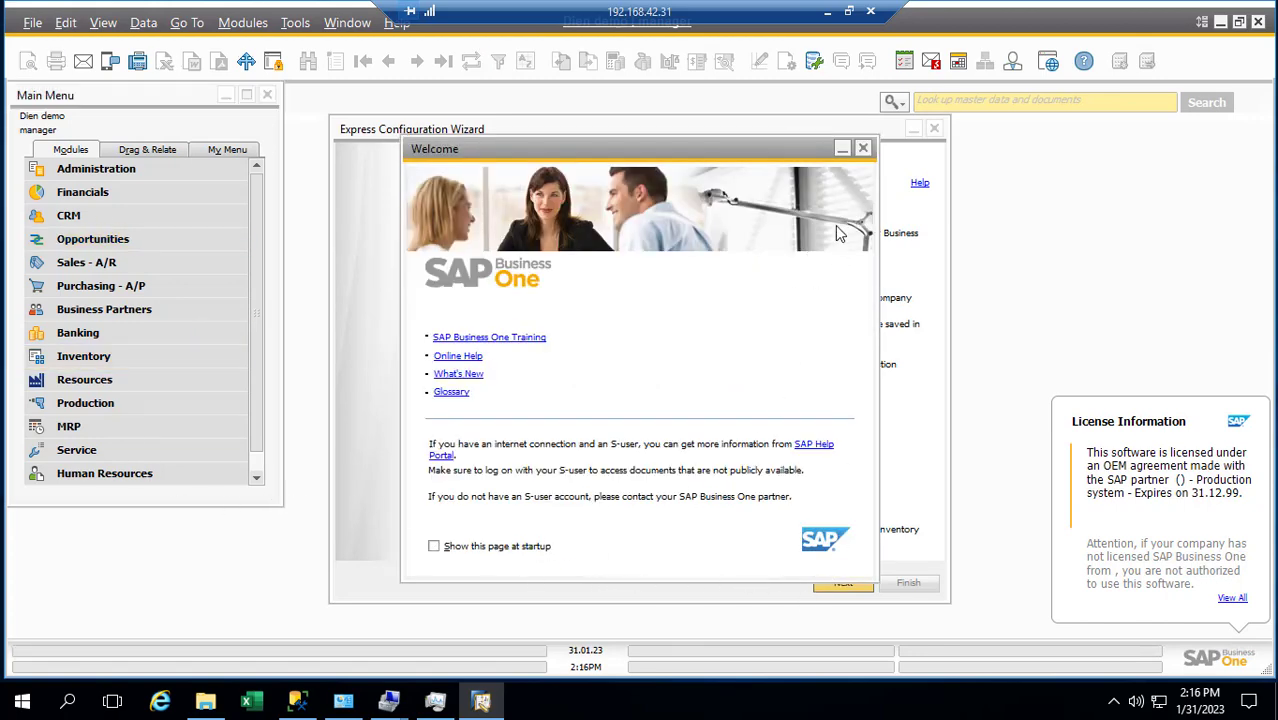
Choose Vietnam as the company's country on Company Details and continue to the next page
click(863, 149)
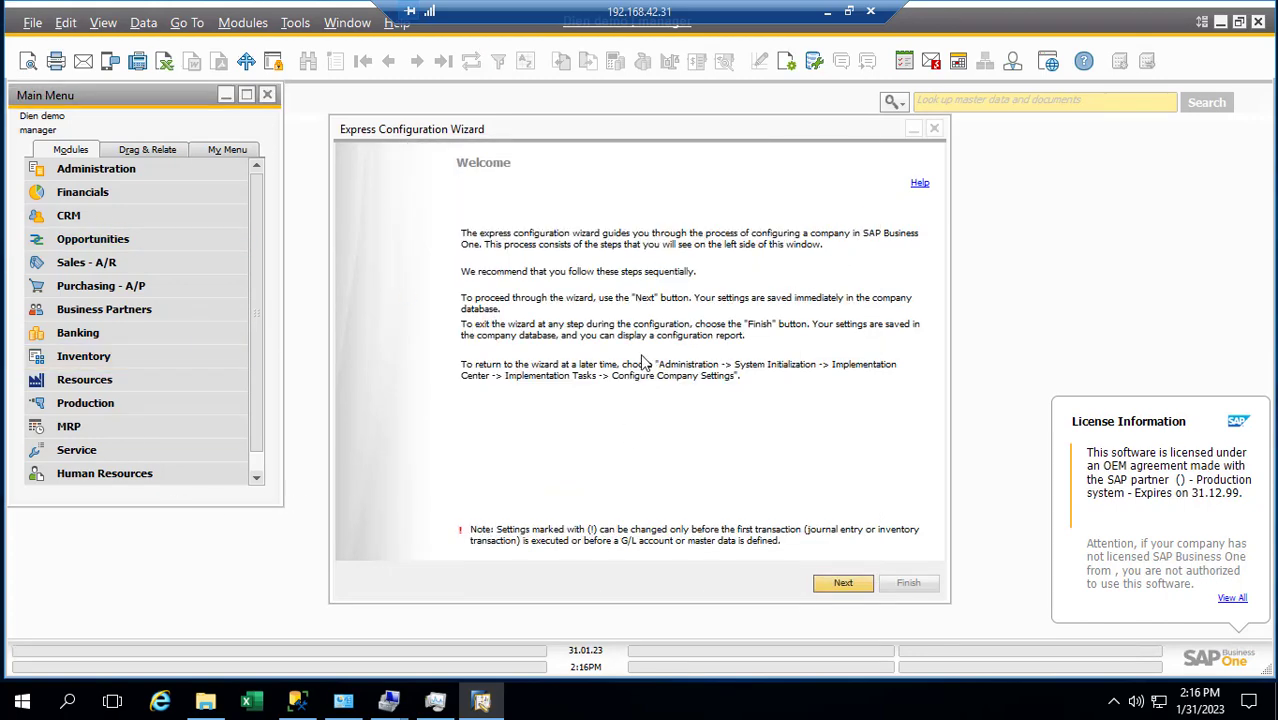
click(843, 584)
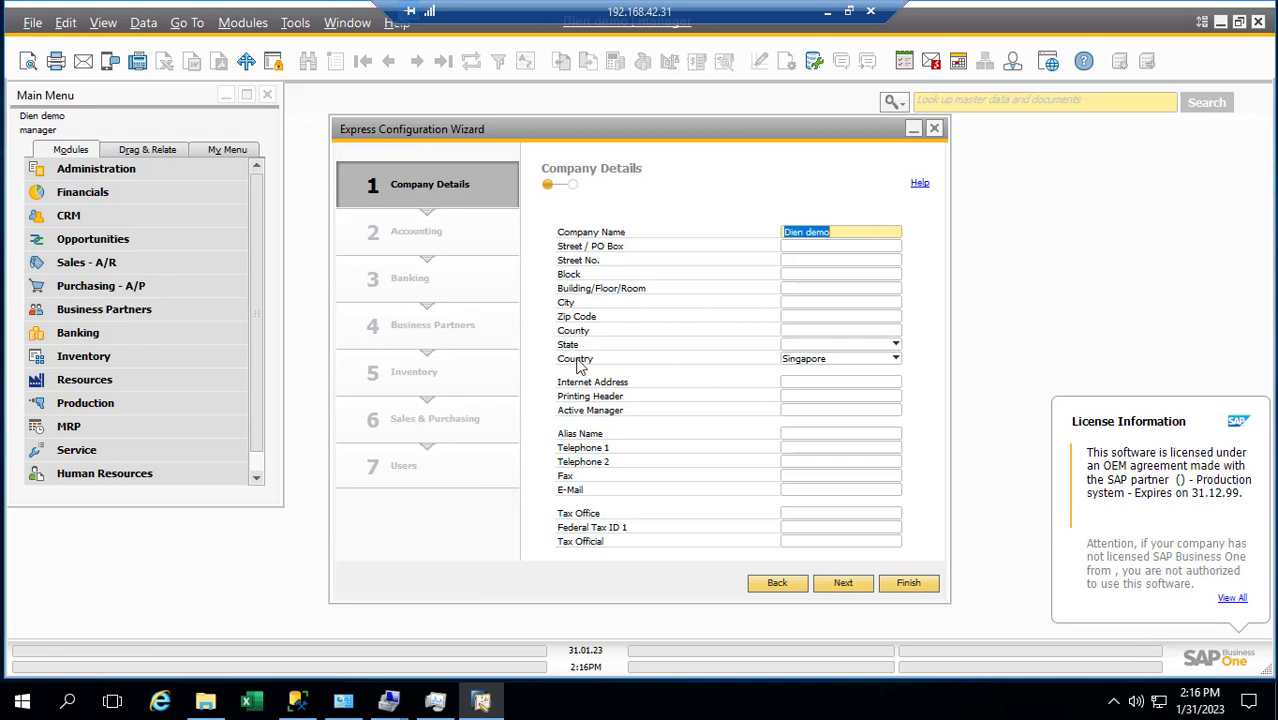
click(839, 232)
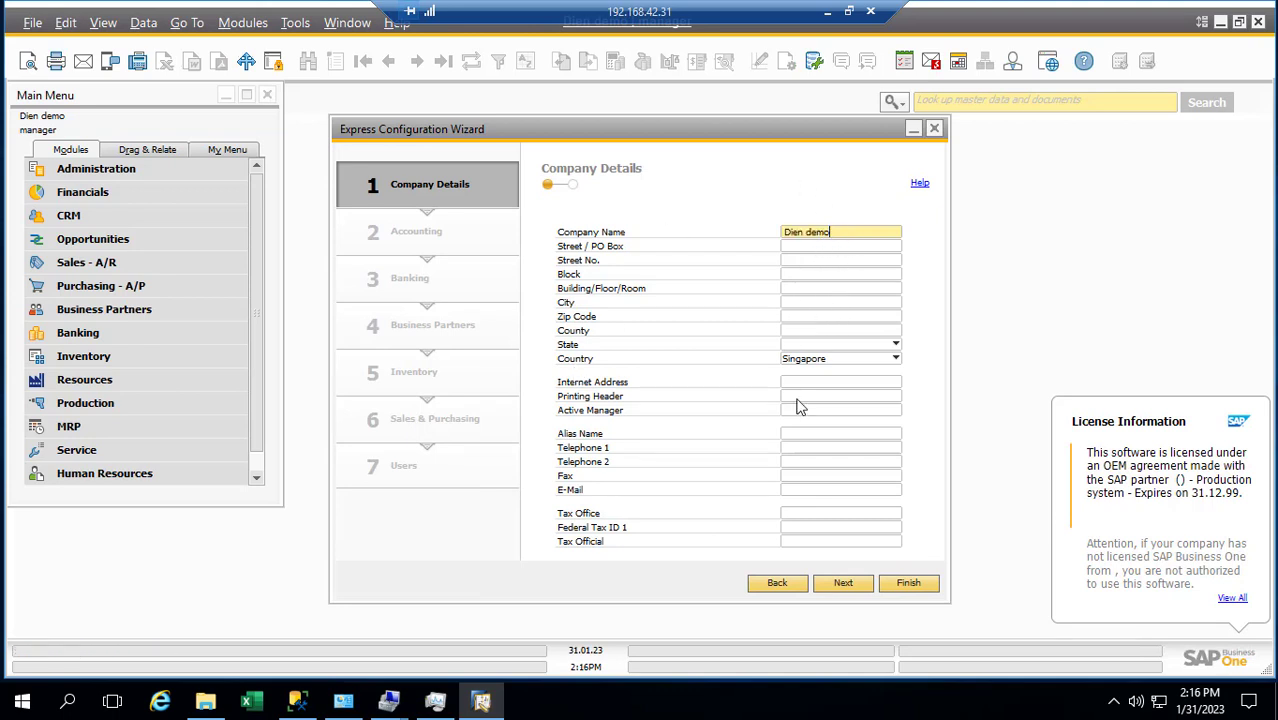
click(815, 360)
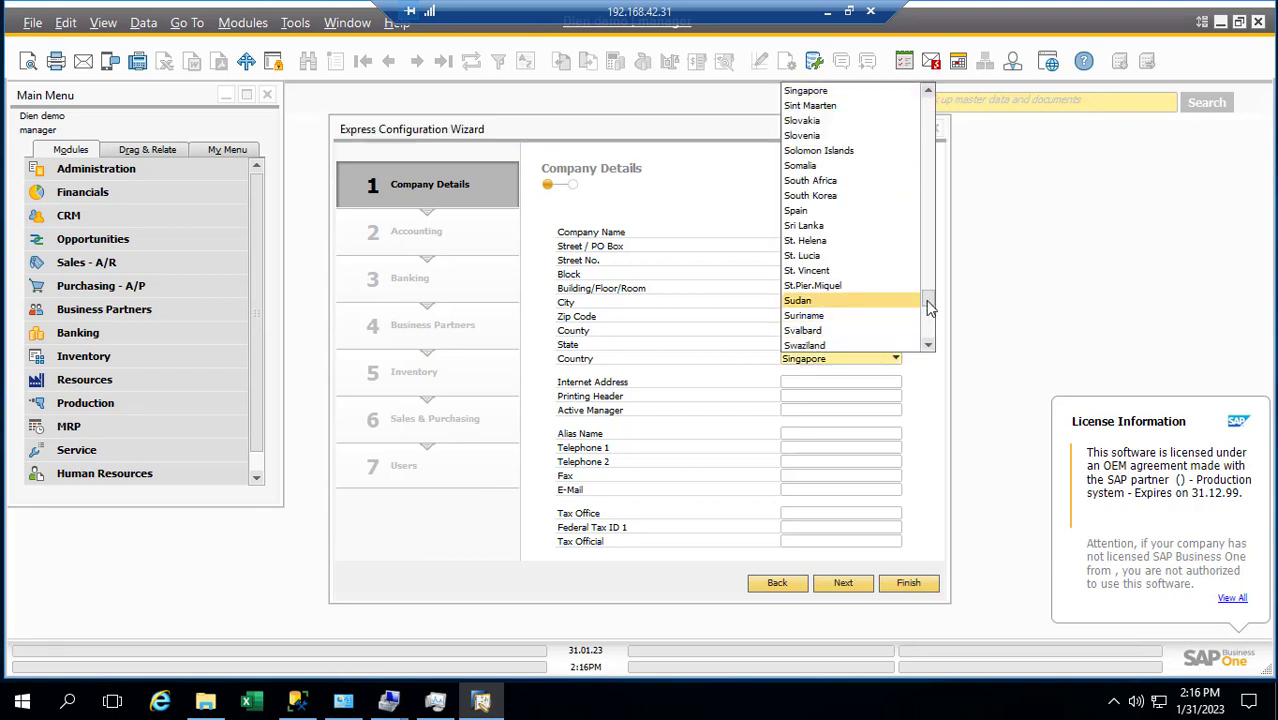
drag(928, 308, 929, 340)
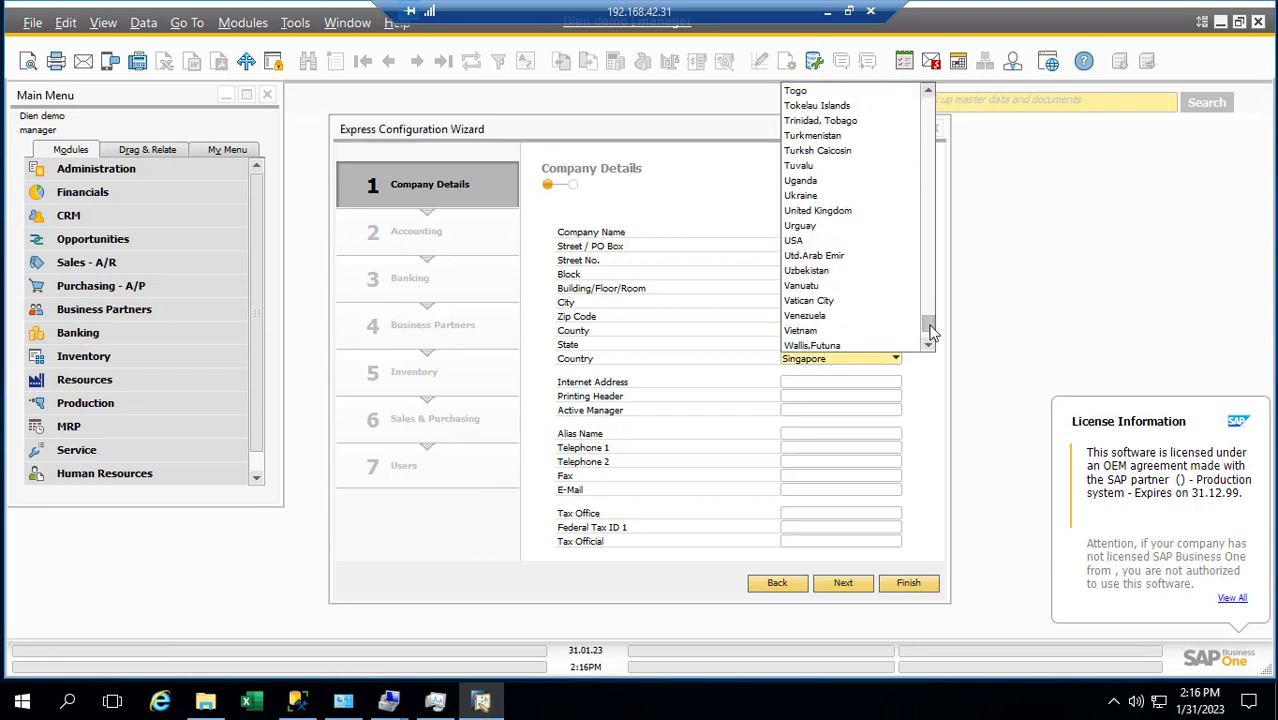
click(833, 331)
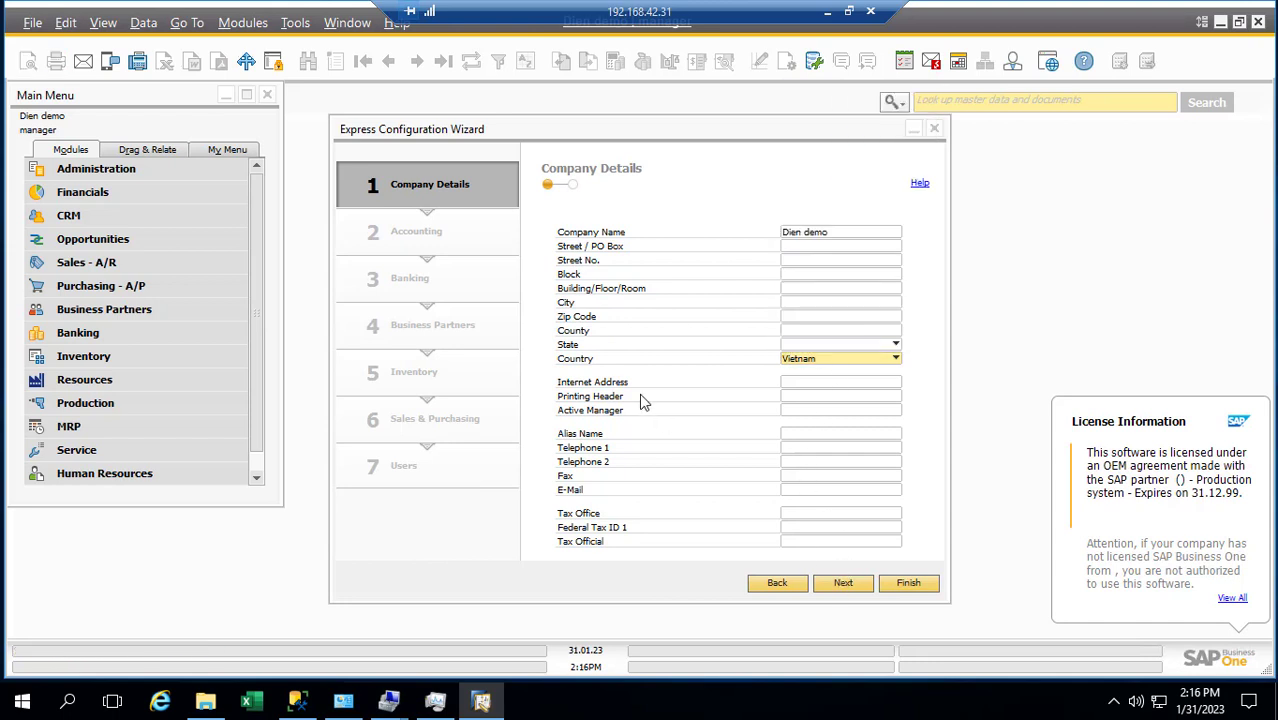
click(845, 584)
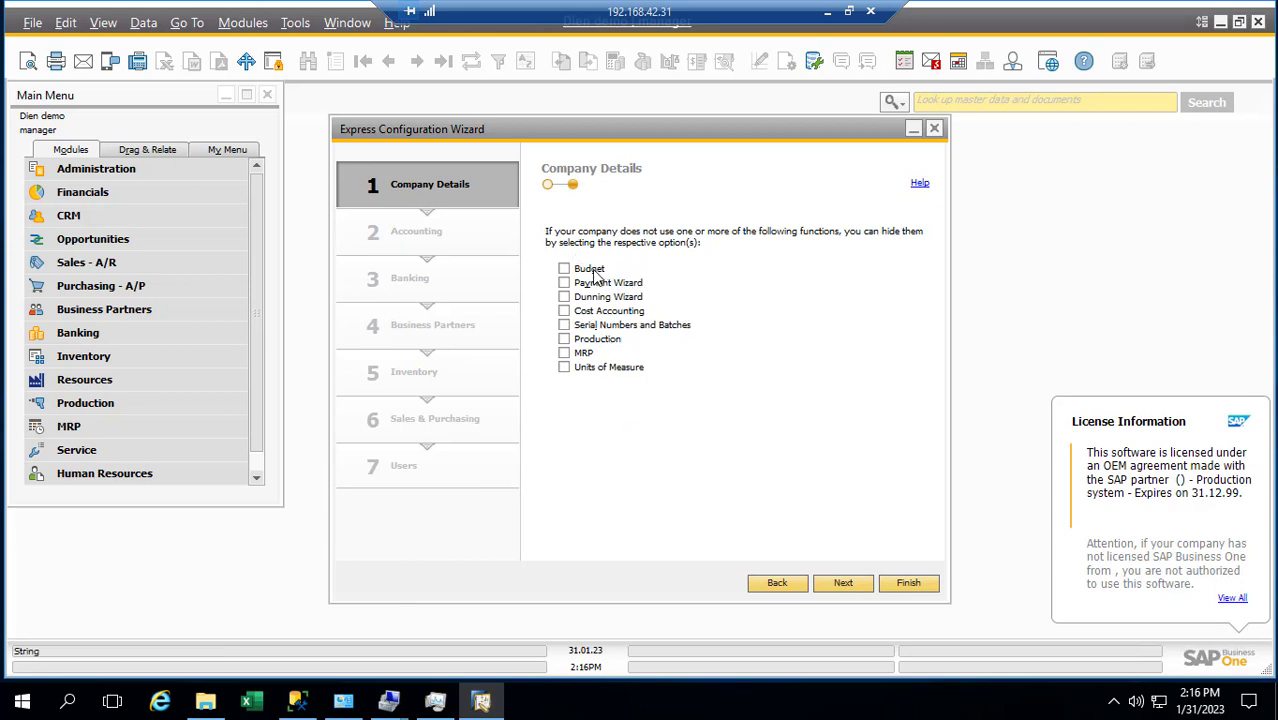
Hide Payment Wizard, Serial Numbers and Batches, and Units of Measure, leaving Budget visible
click(565, 326)
click(564, 368)
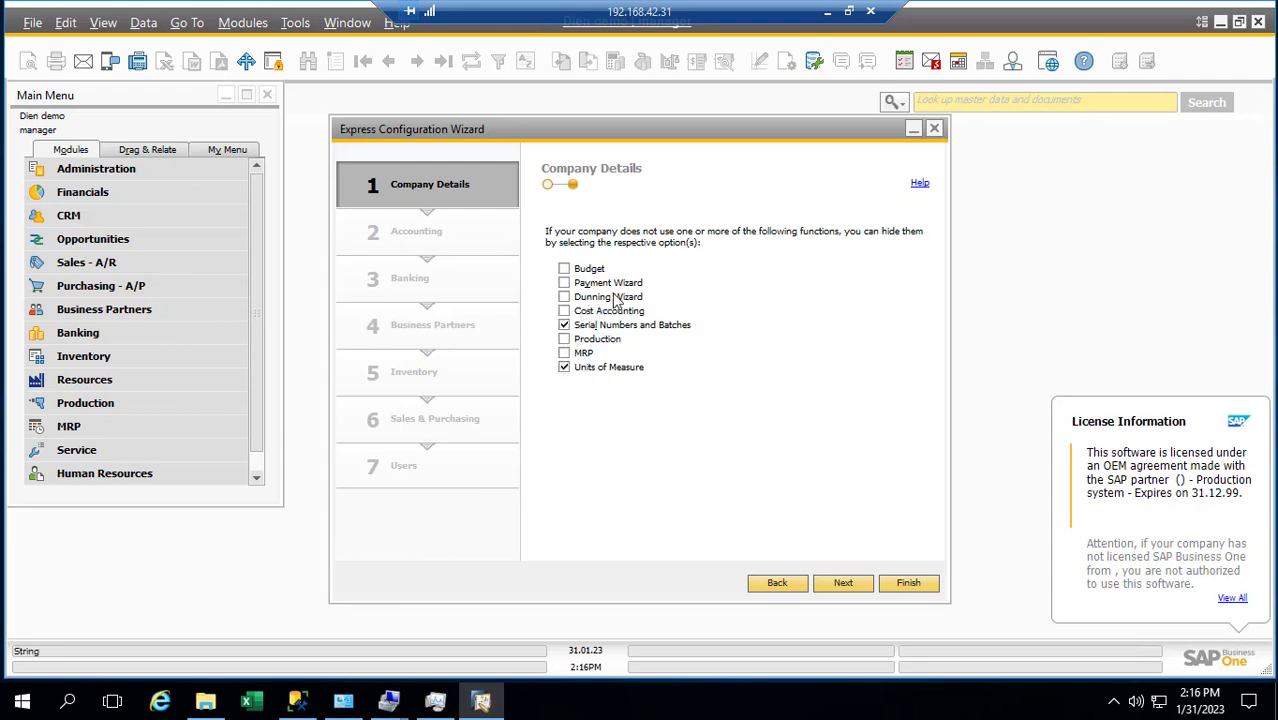
click(564, 286)
click(564, 269)
click(850, 581)
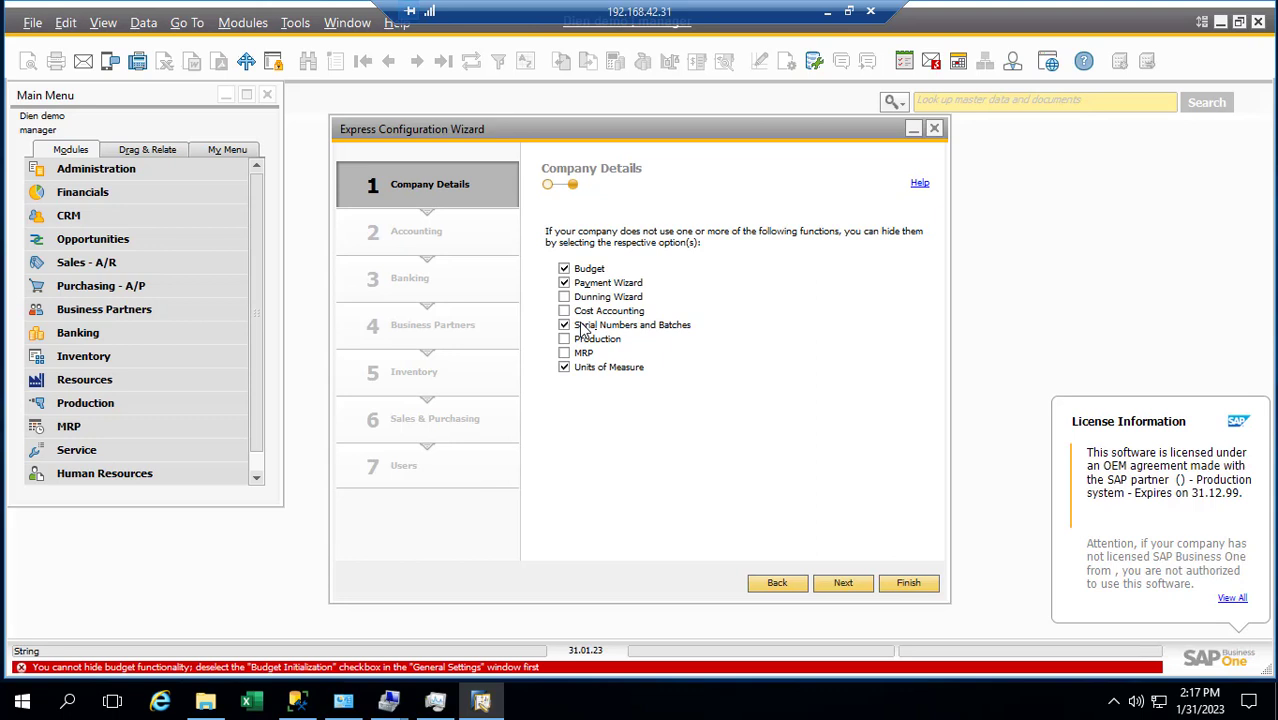
click(564, 268)
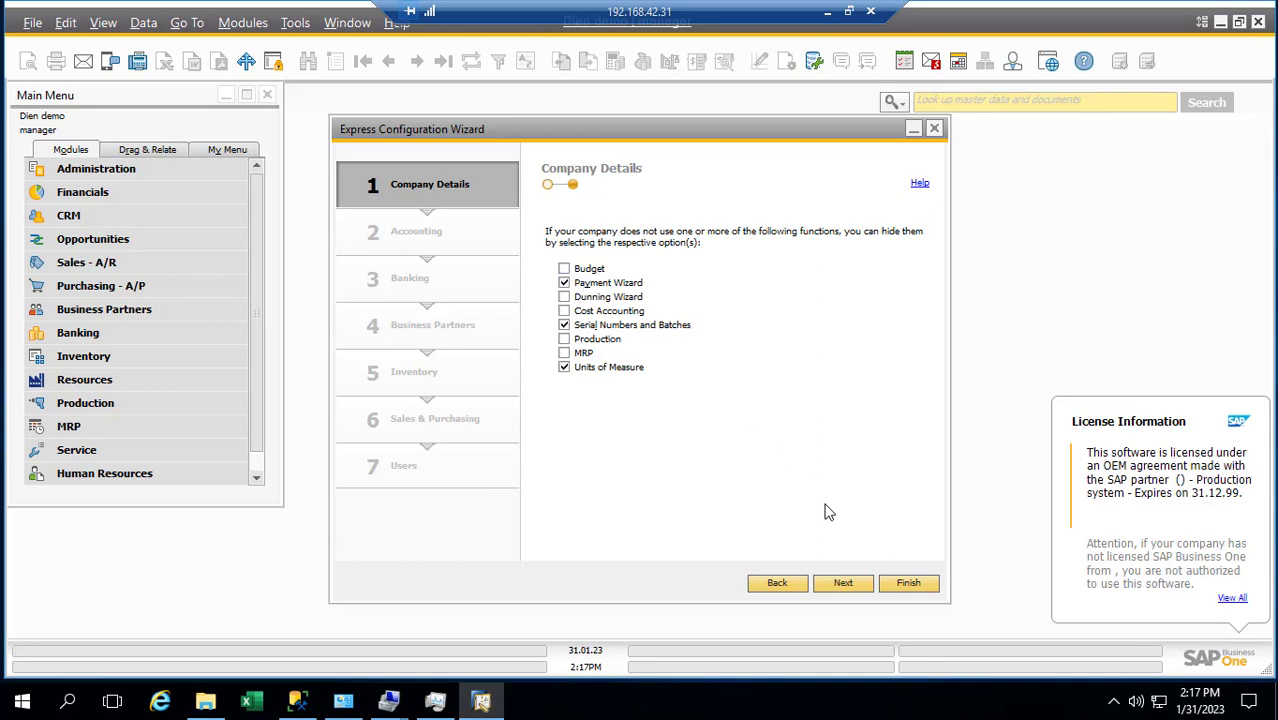
Continue to the Accounting step and choose Define New for the local currency
click(843, 584)
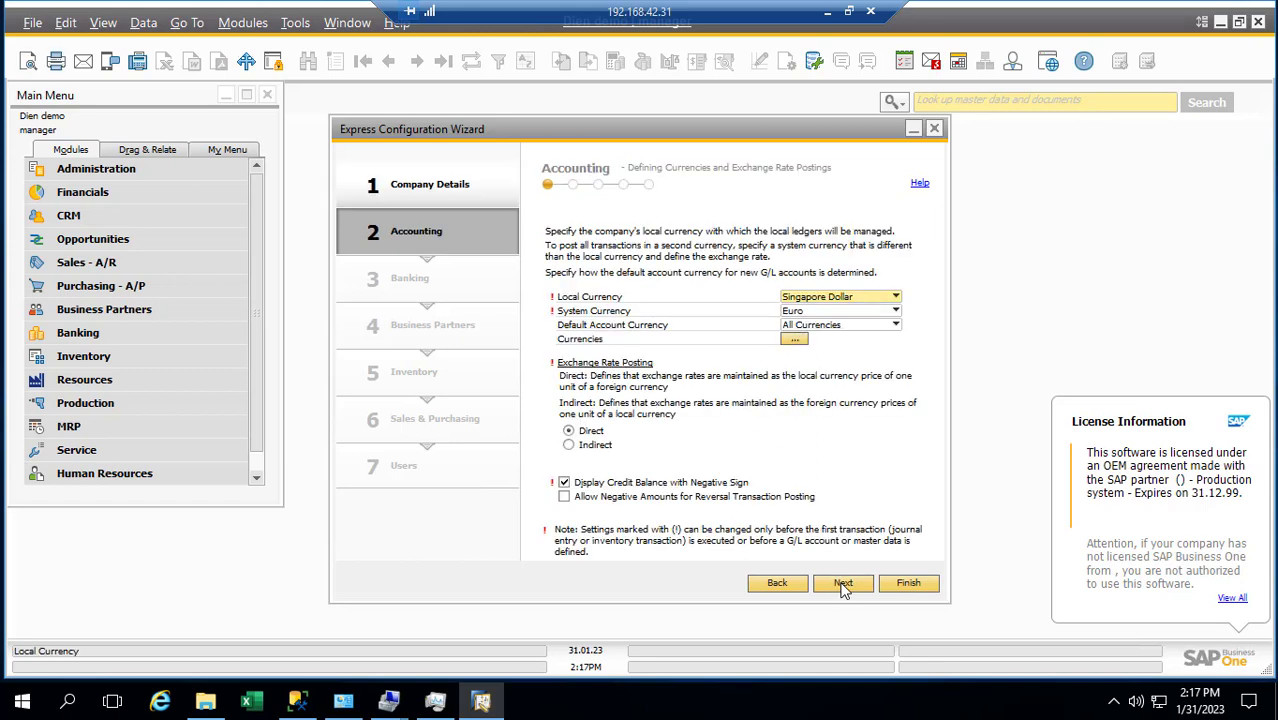
click(835, 297)
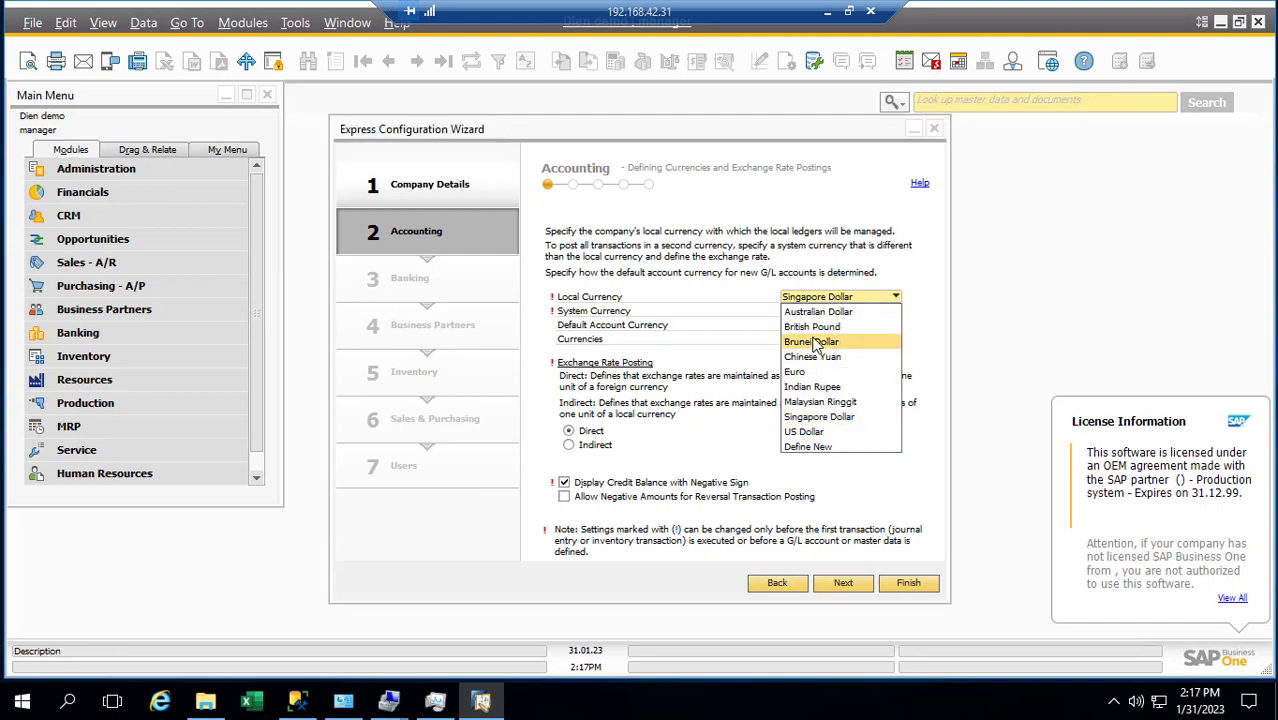
click(812, 447)
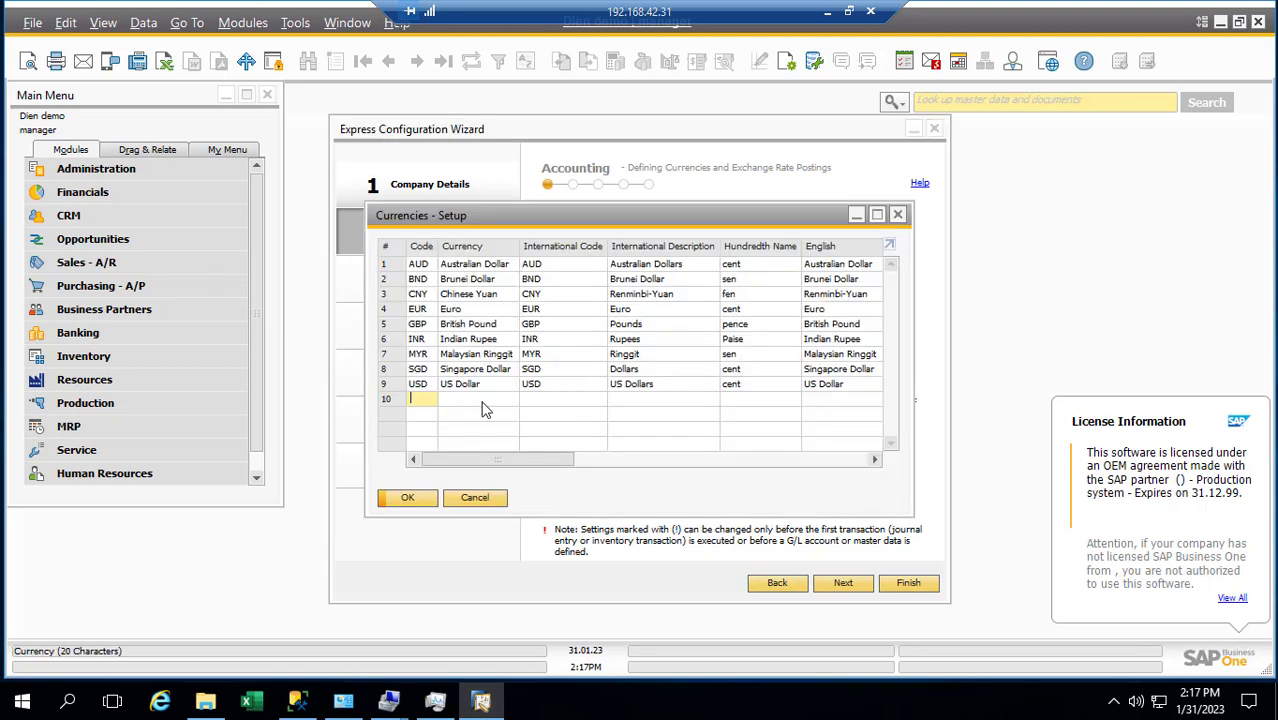
In row 10, enter VND as the currency code, international code and international description
text(V)
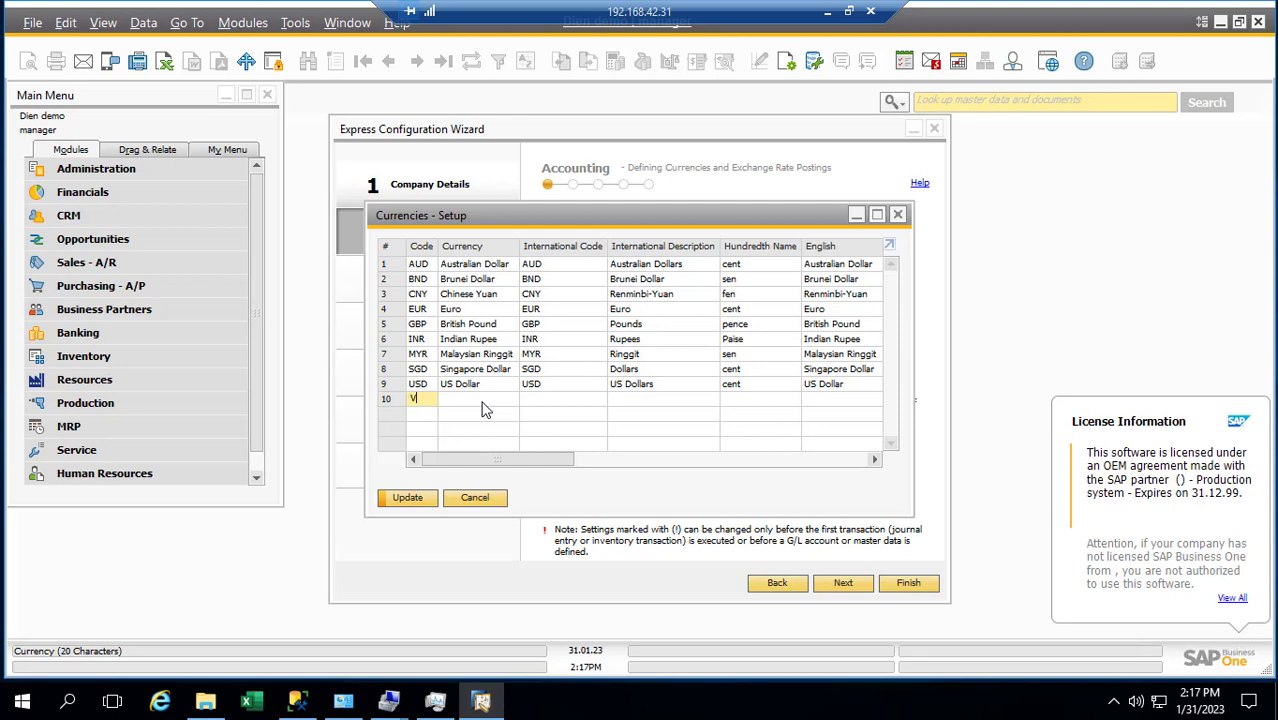
text(ND)
key(Tab)
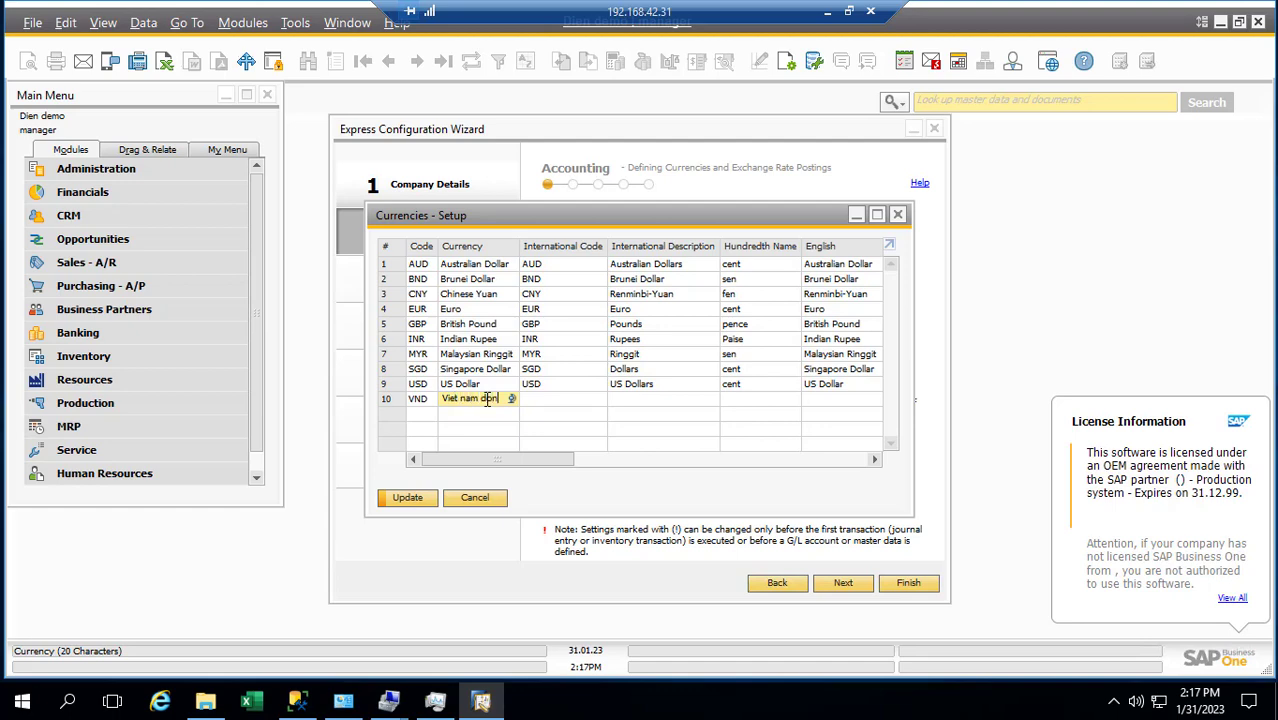
key(Tab)
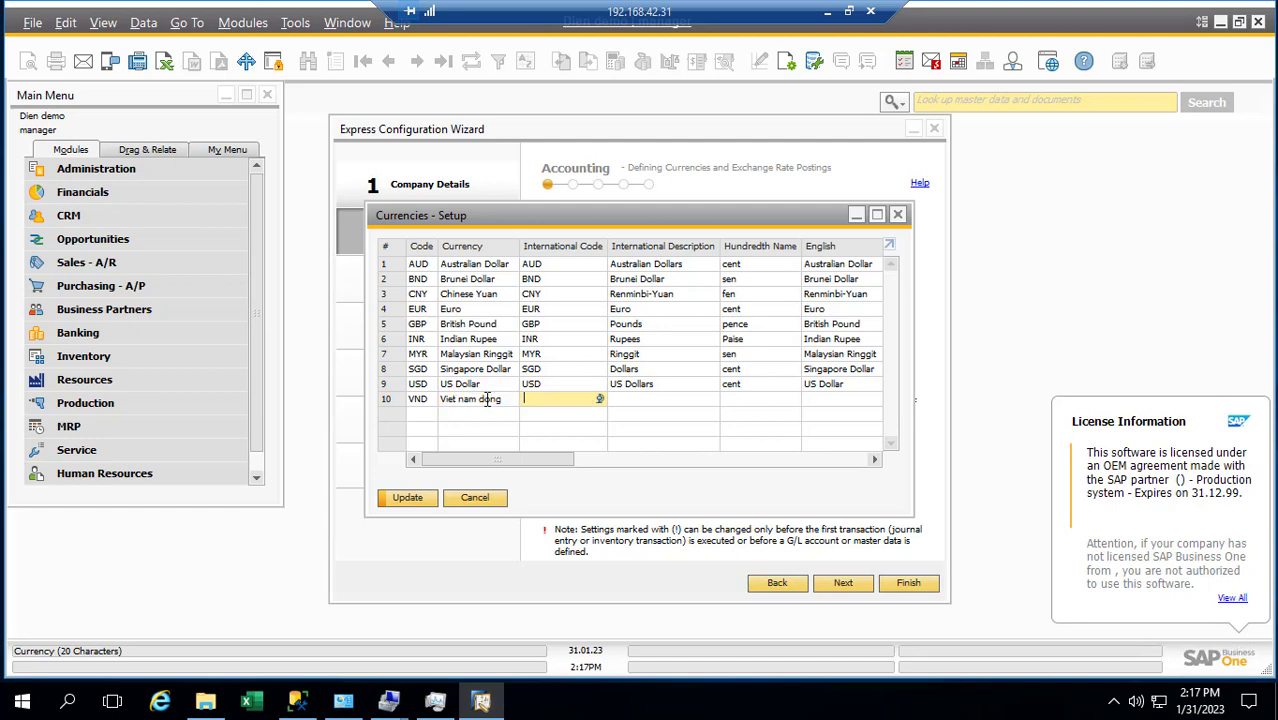
text(VND)
key(Tab)
text(VND)
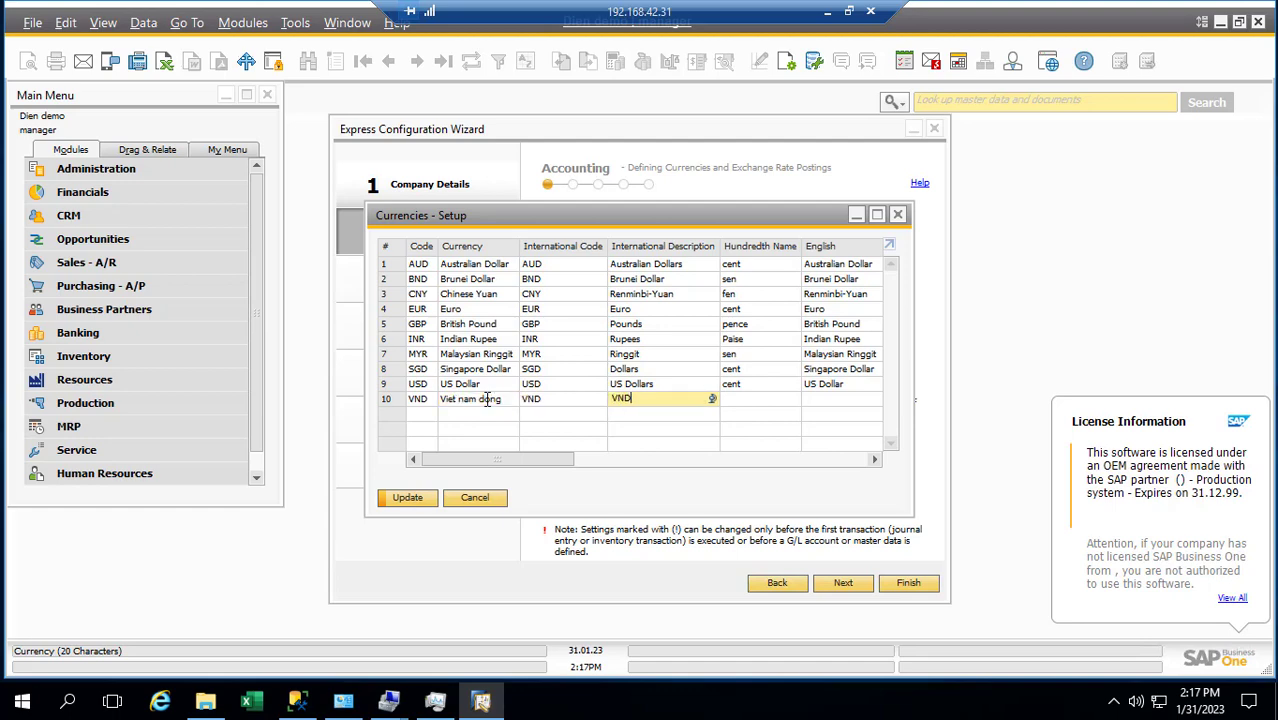
key(Tab)
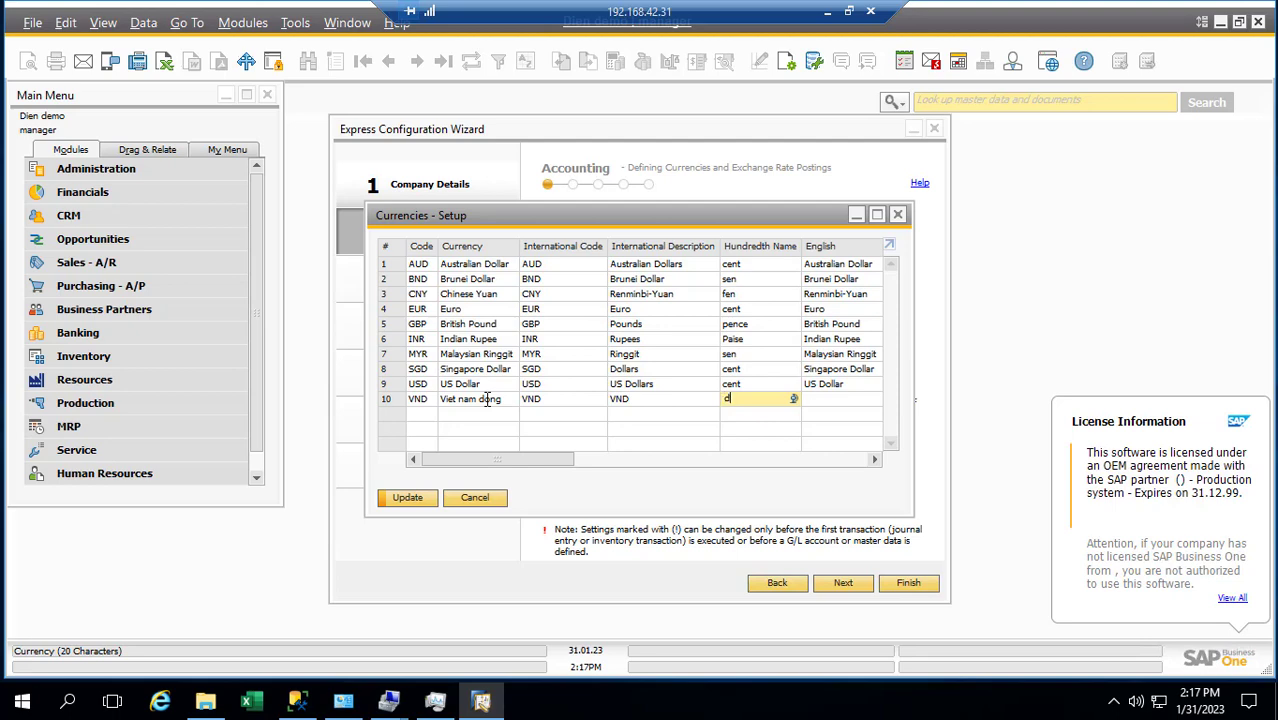
key(Tab)
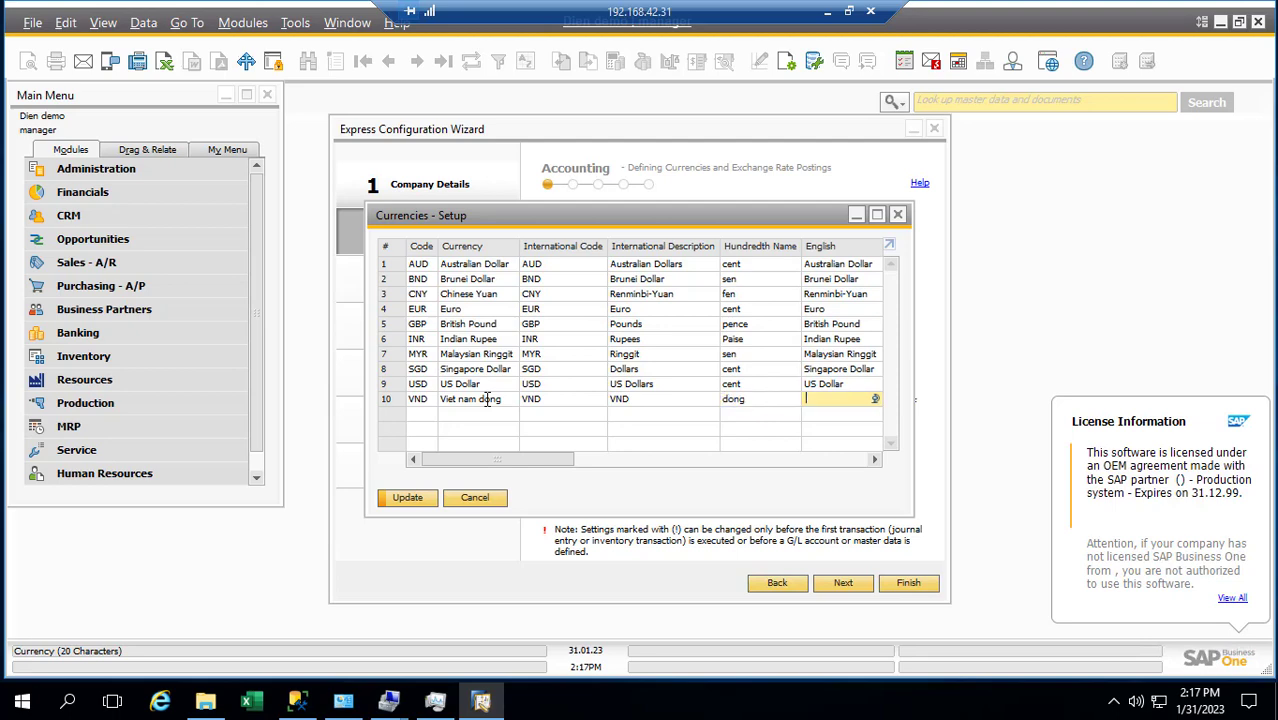
Set both the currency name and English name of the VND row to 'VietNam Dong'
text(VN)
key(BackSpace)
key(BackSpace)
drag(870, 400, 812, 402)
key(ctrl+c)
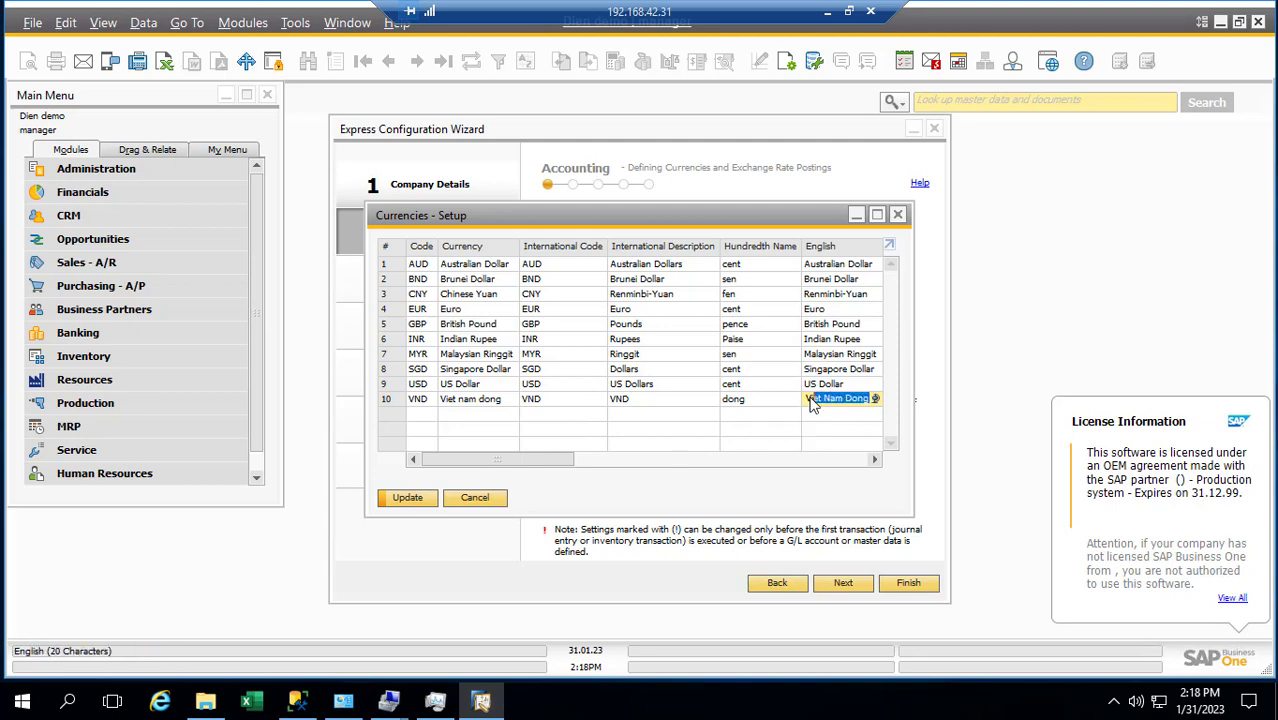
click(500, 400)
key(ctrl+v)
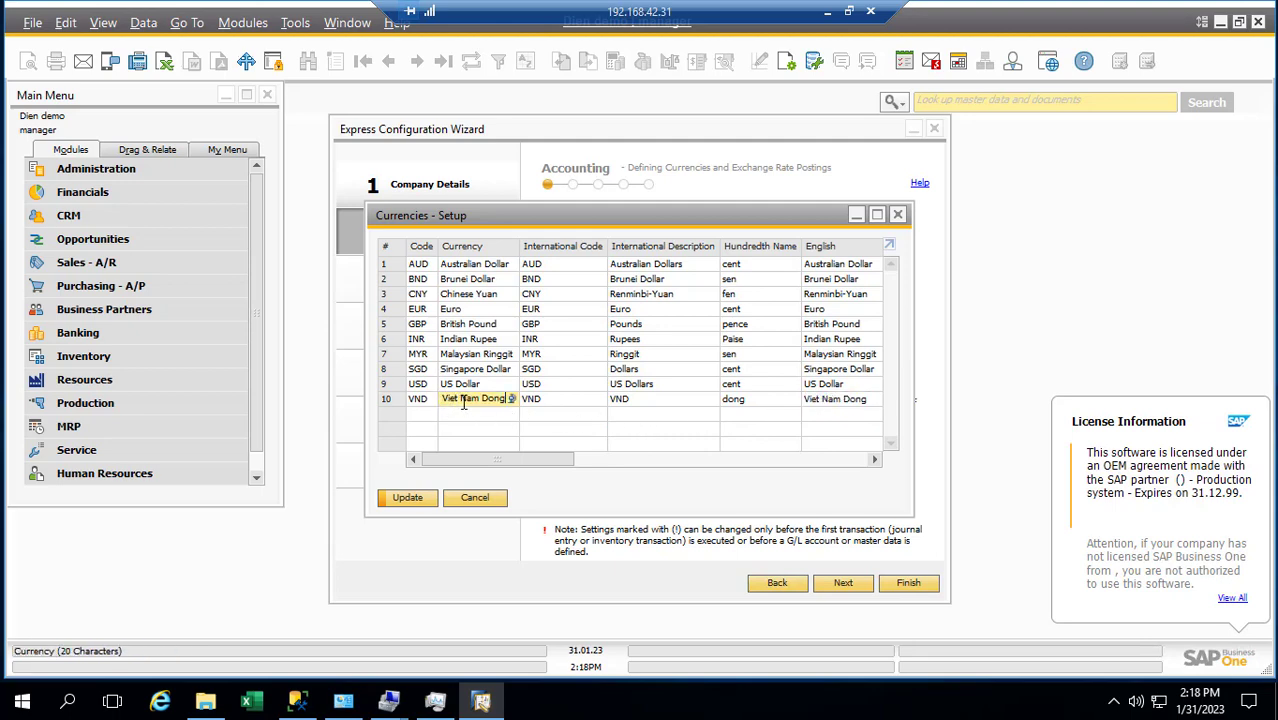
click(463, 400)
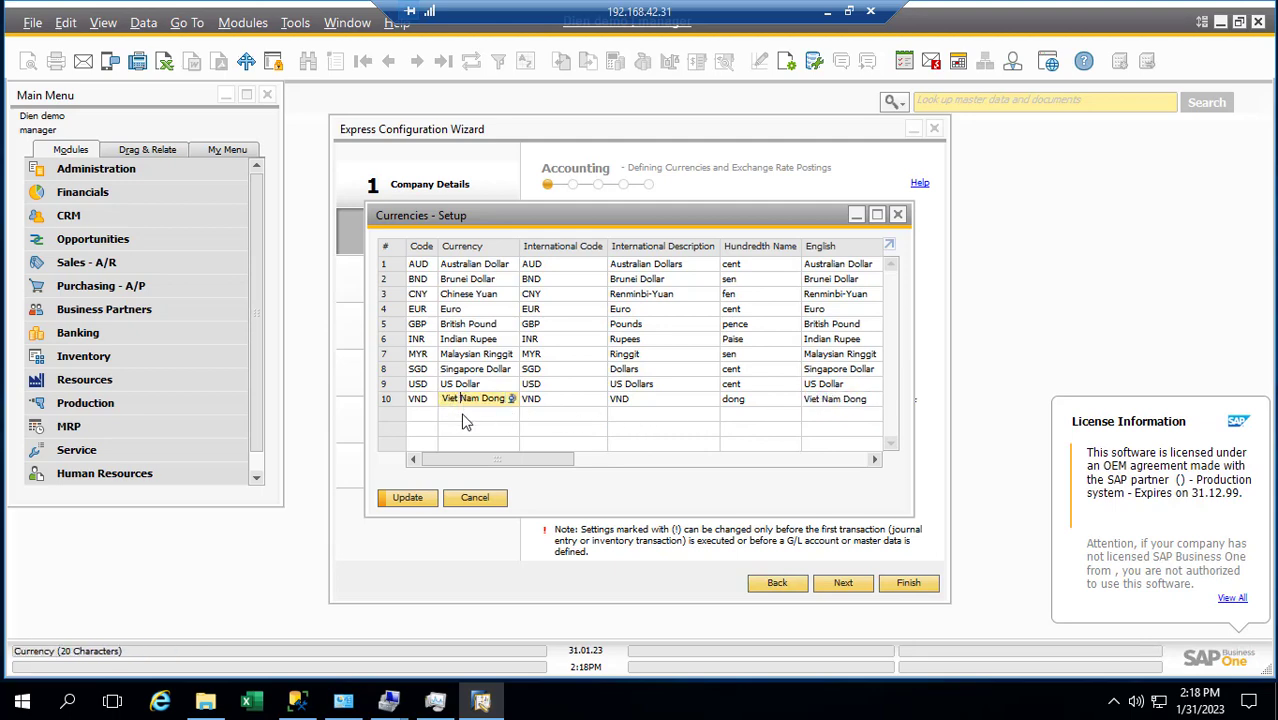
click(829, 400)
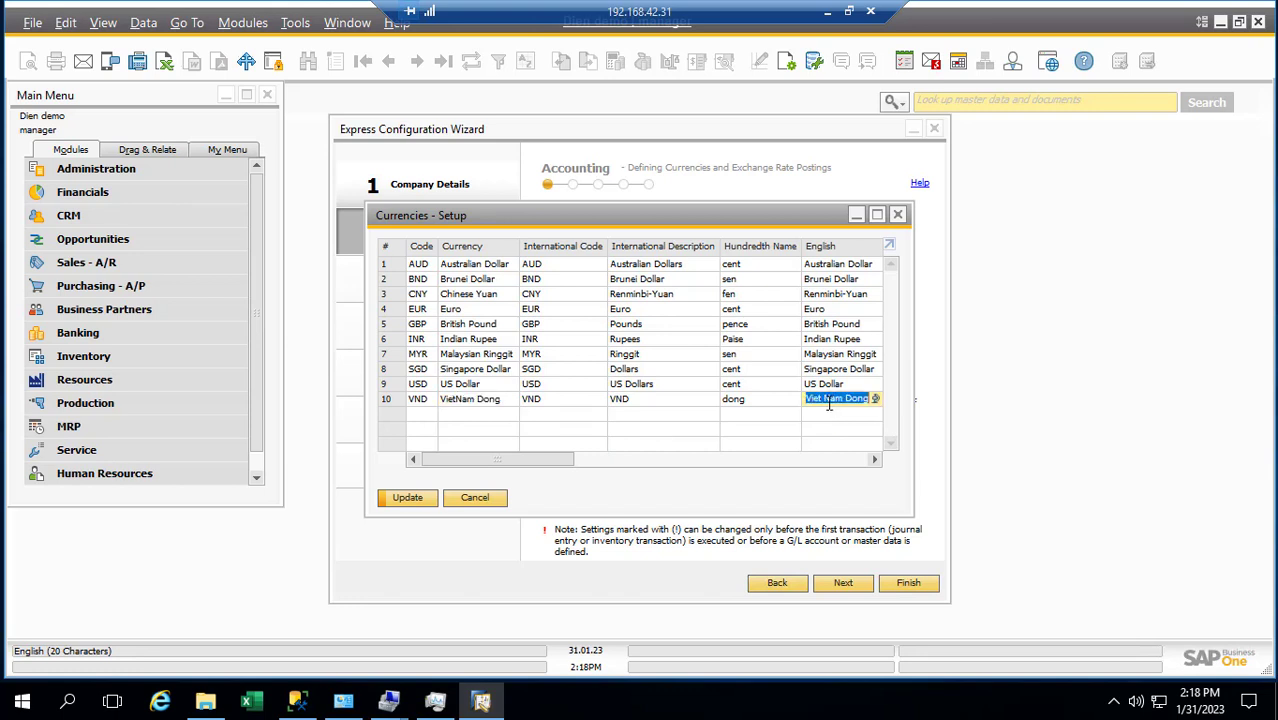
click(829, 402)
key(BackSpace)
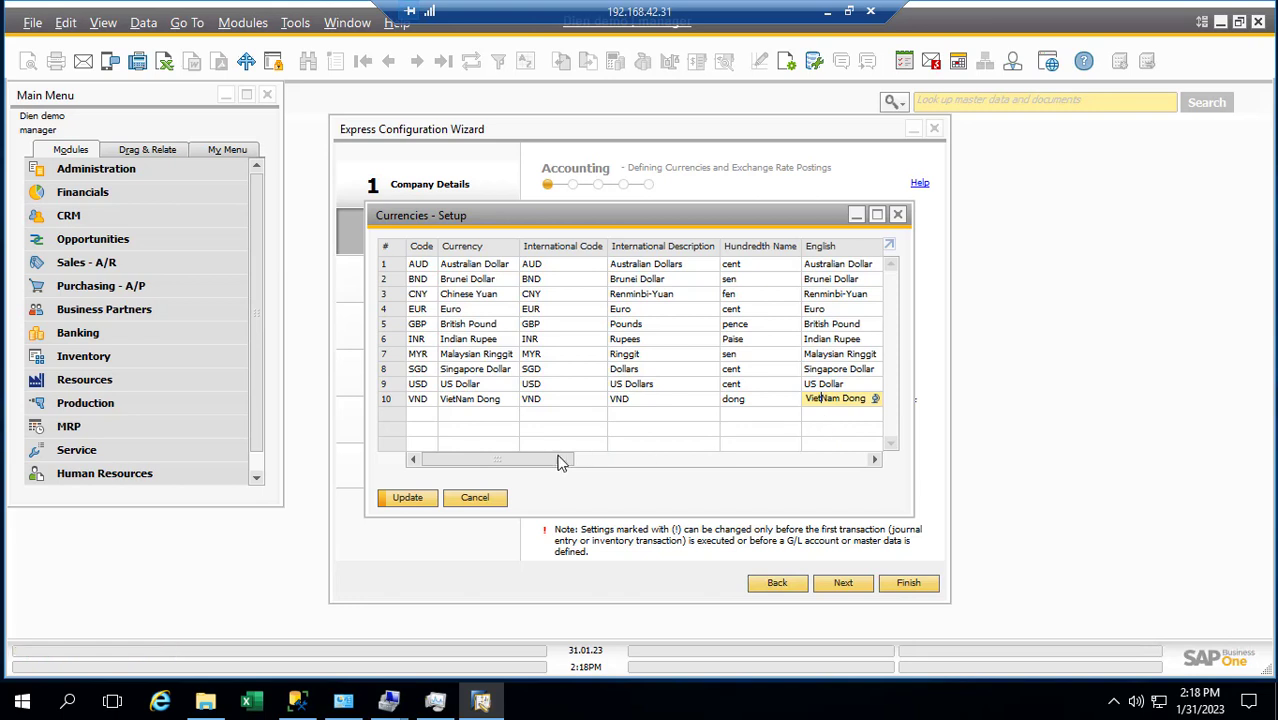
Complete row 10 for VND with hundredth name dong and international description VietNam Dong, then update
drag(562, 457, 625, 457)
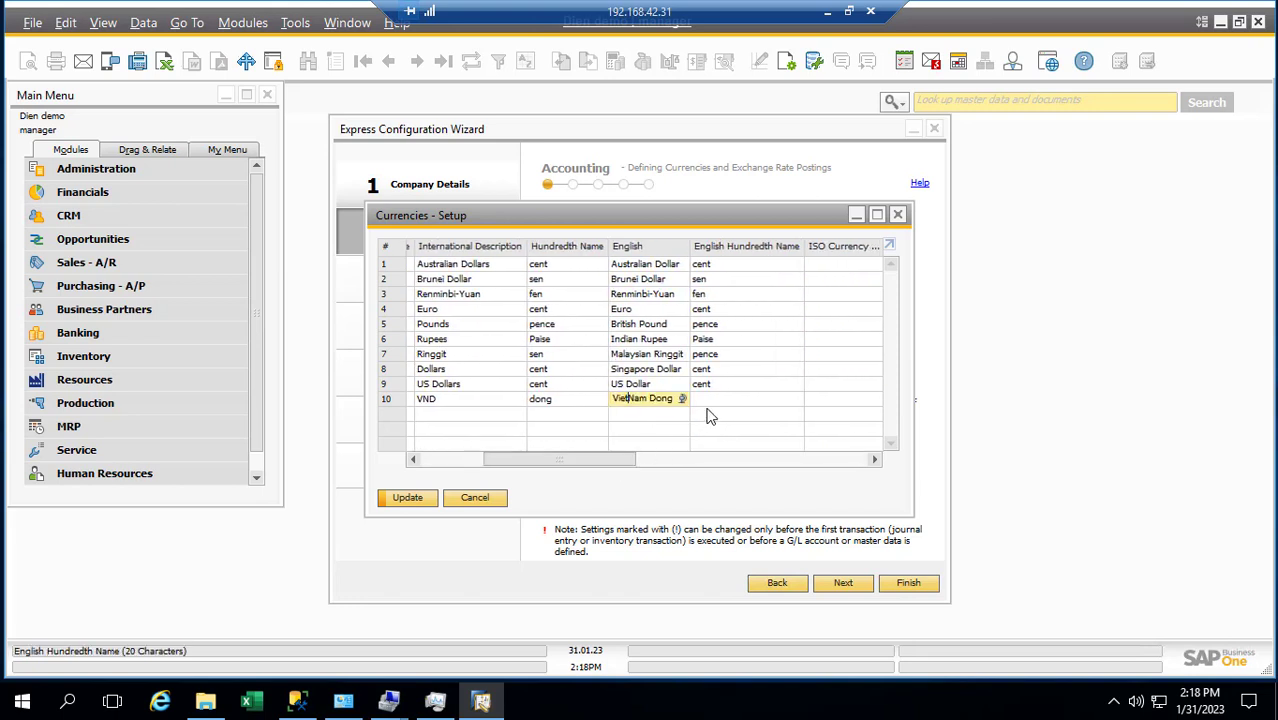
click(704, 400)
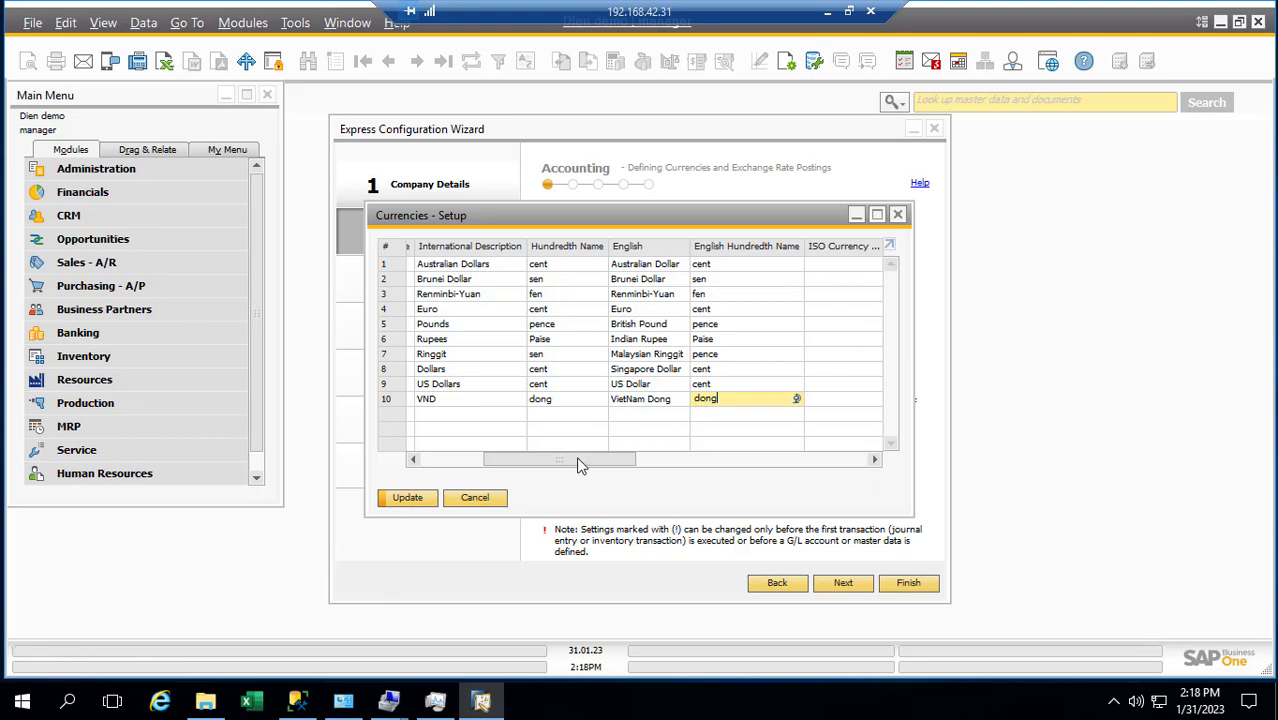
drag(580, 465, 504, 465)
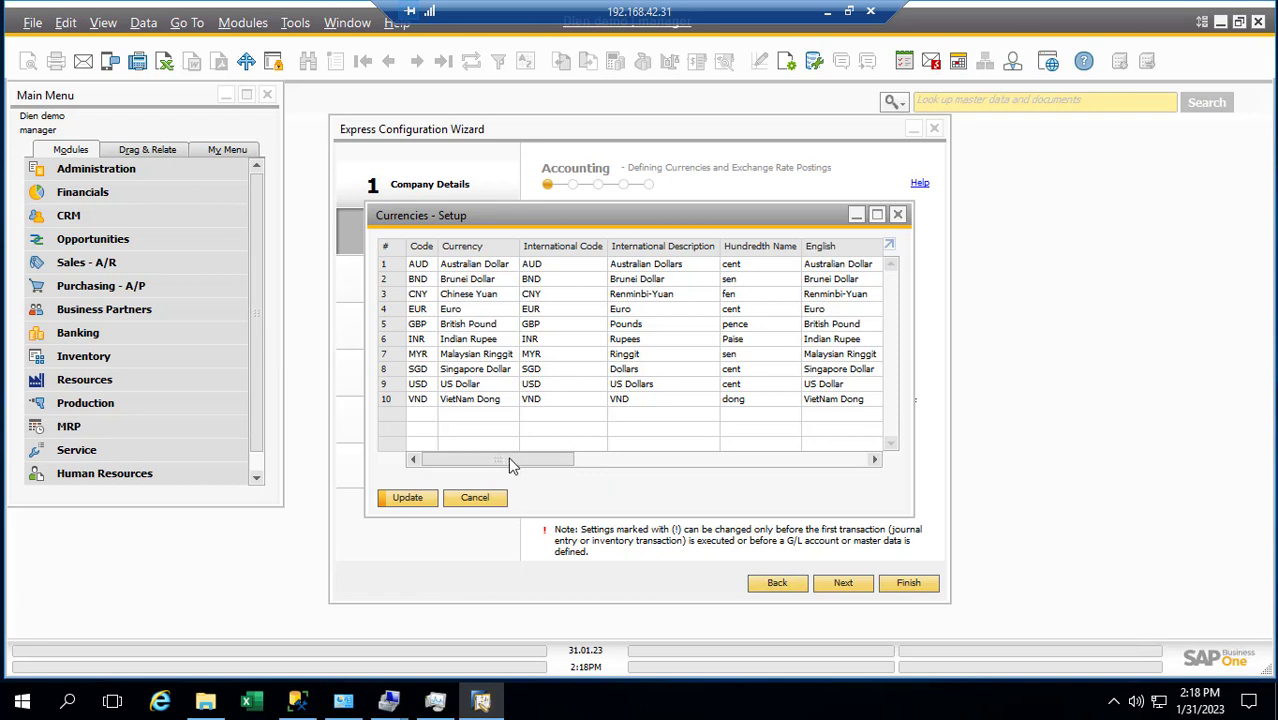
click(829, 404)
key(ctrl+c)
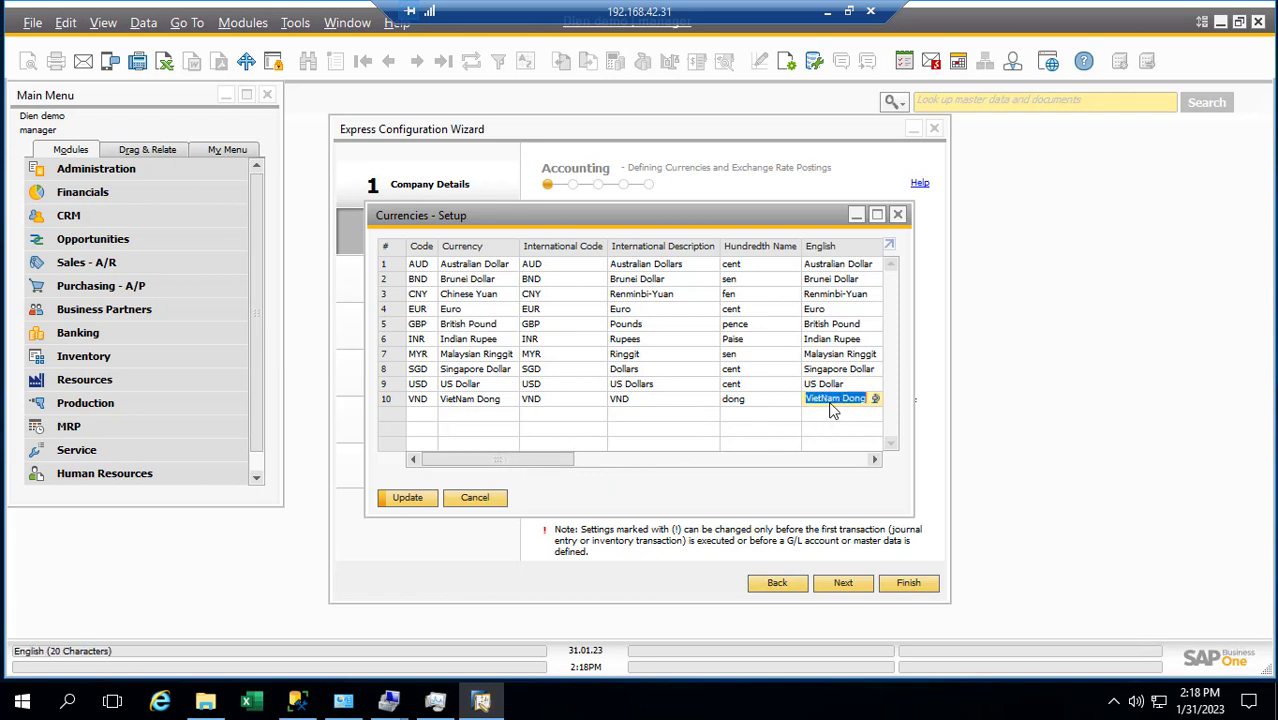
click(645, 403)
key(ctrl+v)
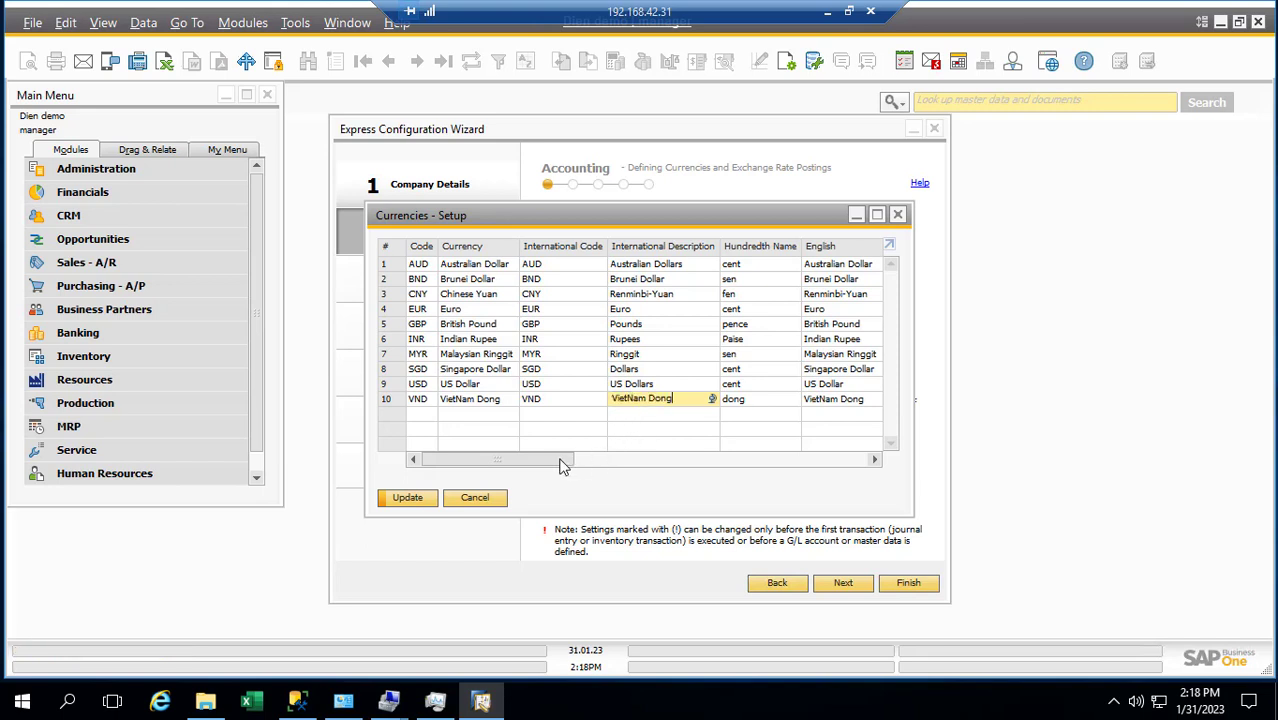
key(ctrl+z)
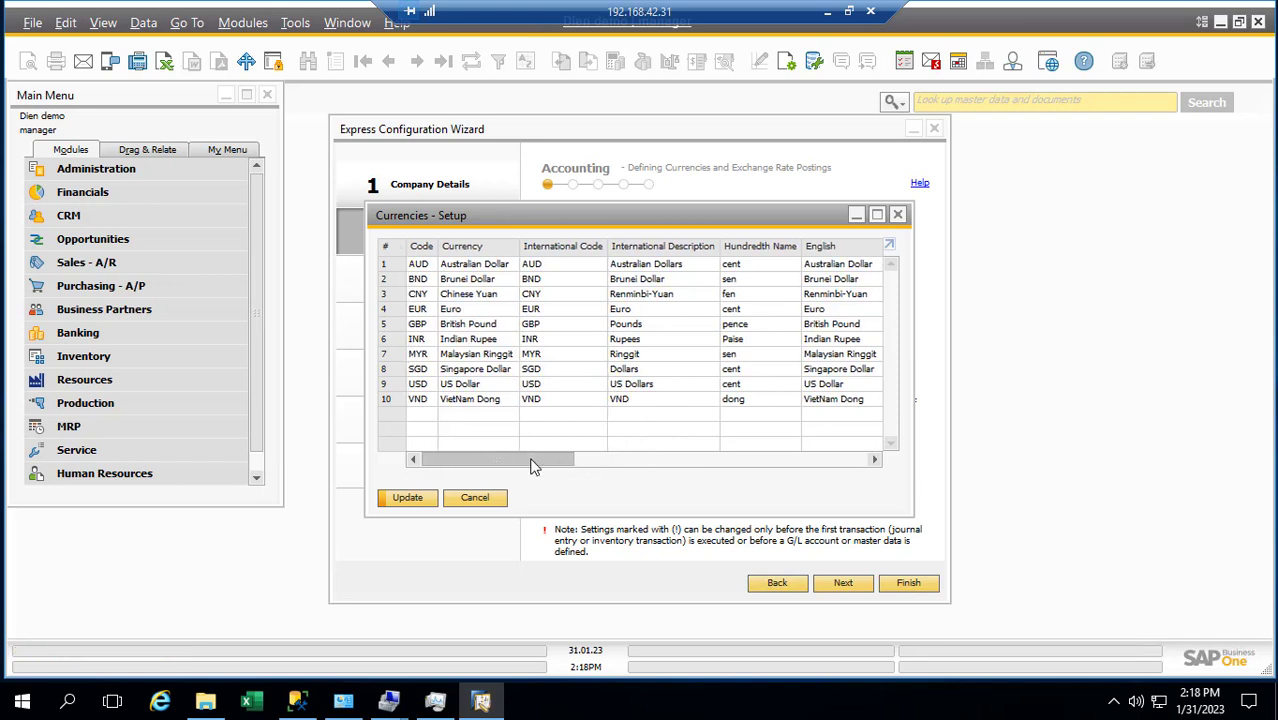
key(ctrl+v)
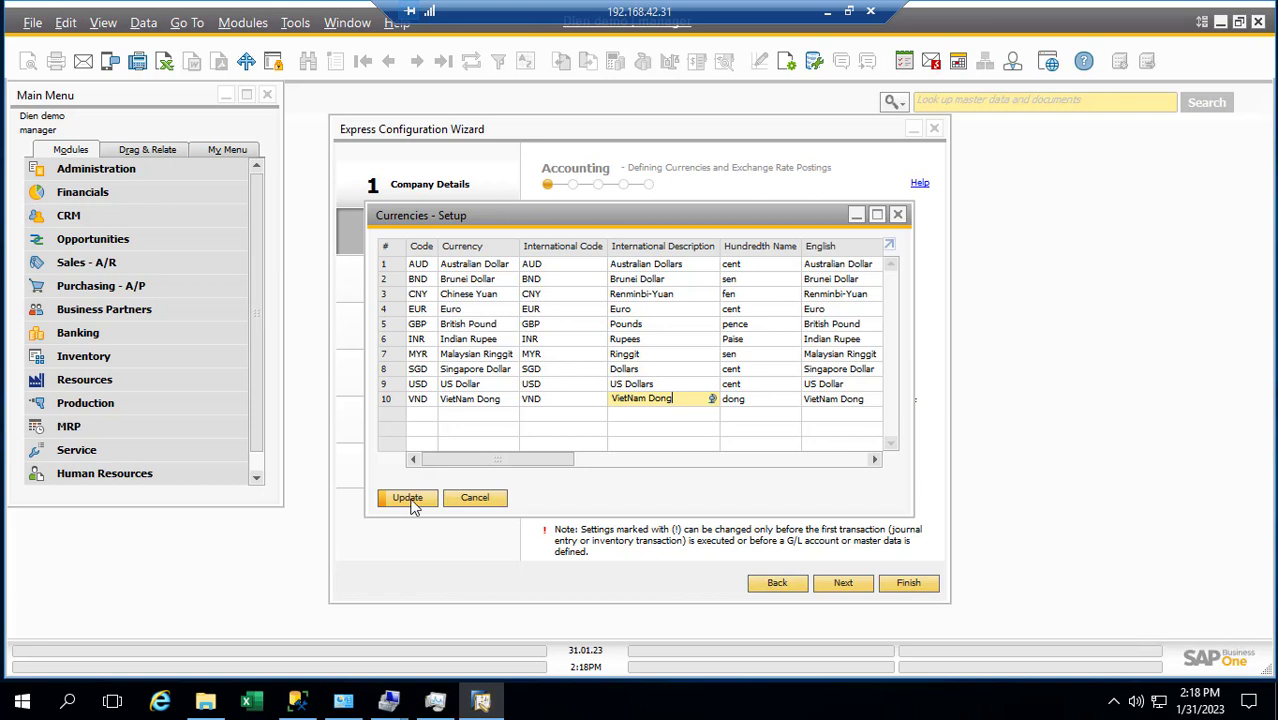
click(414, 504)
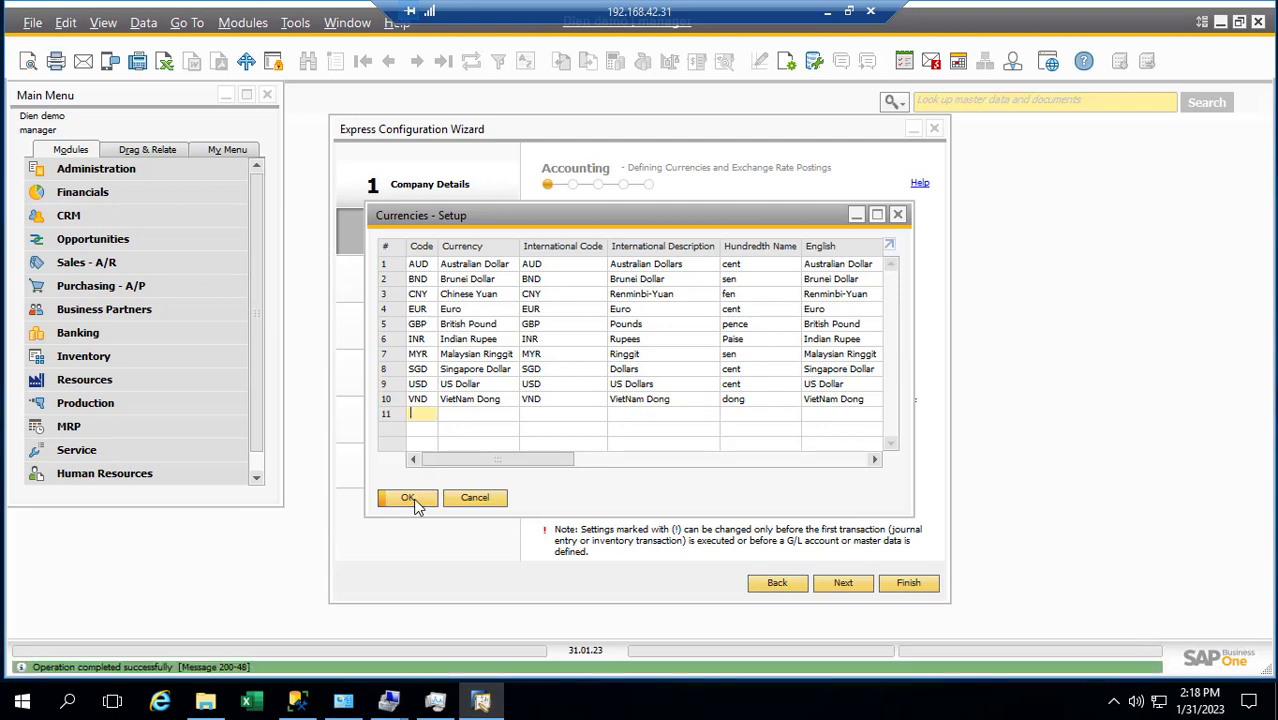
Close the currencies setup and pick VietNam Dong as the wizard's local currency
click(418, 505)
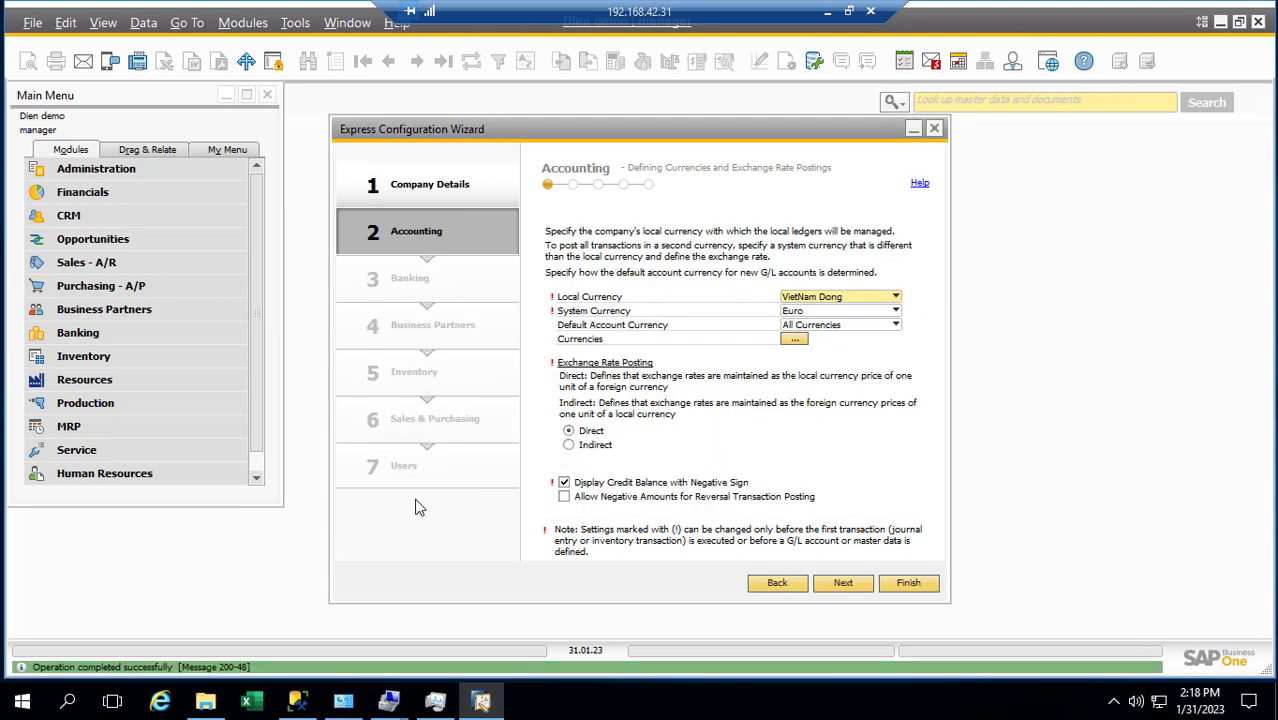
click(892, 303)
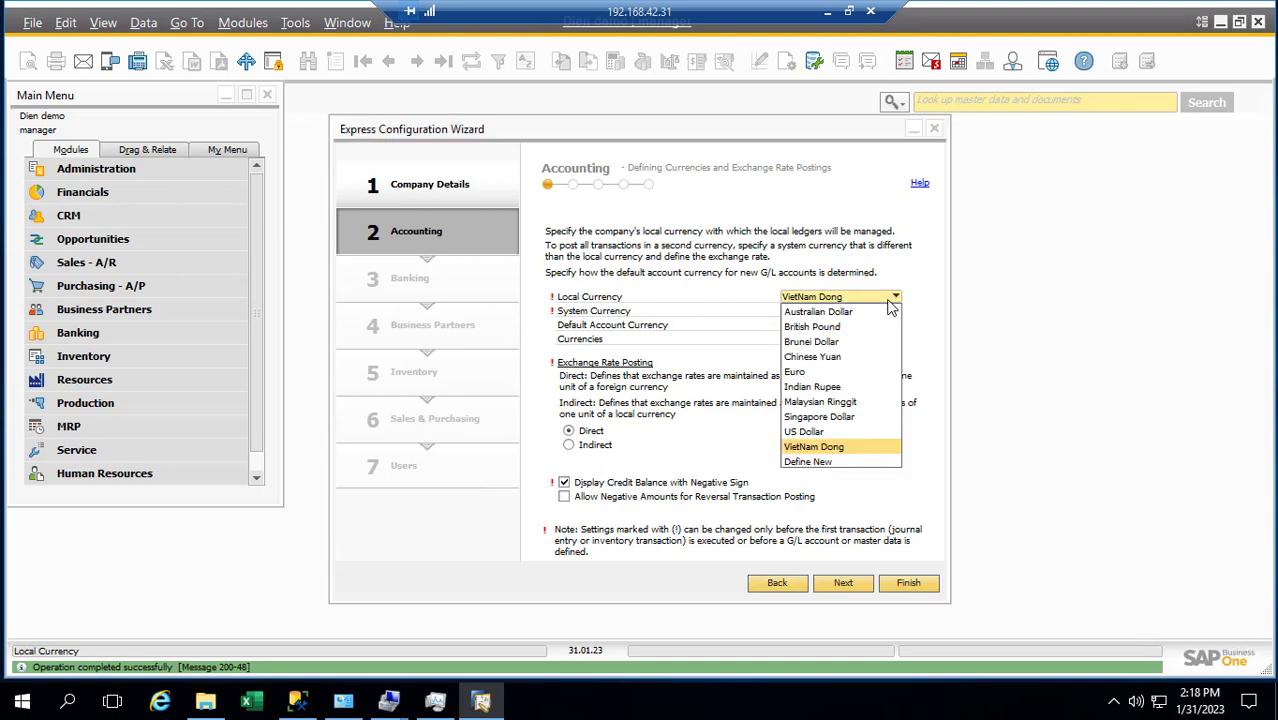
click(815, 448)
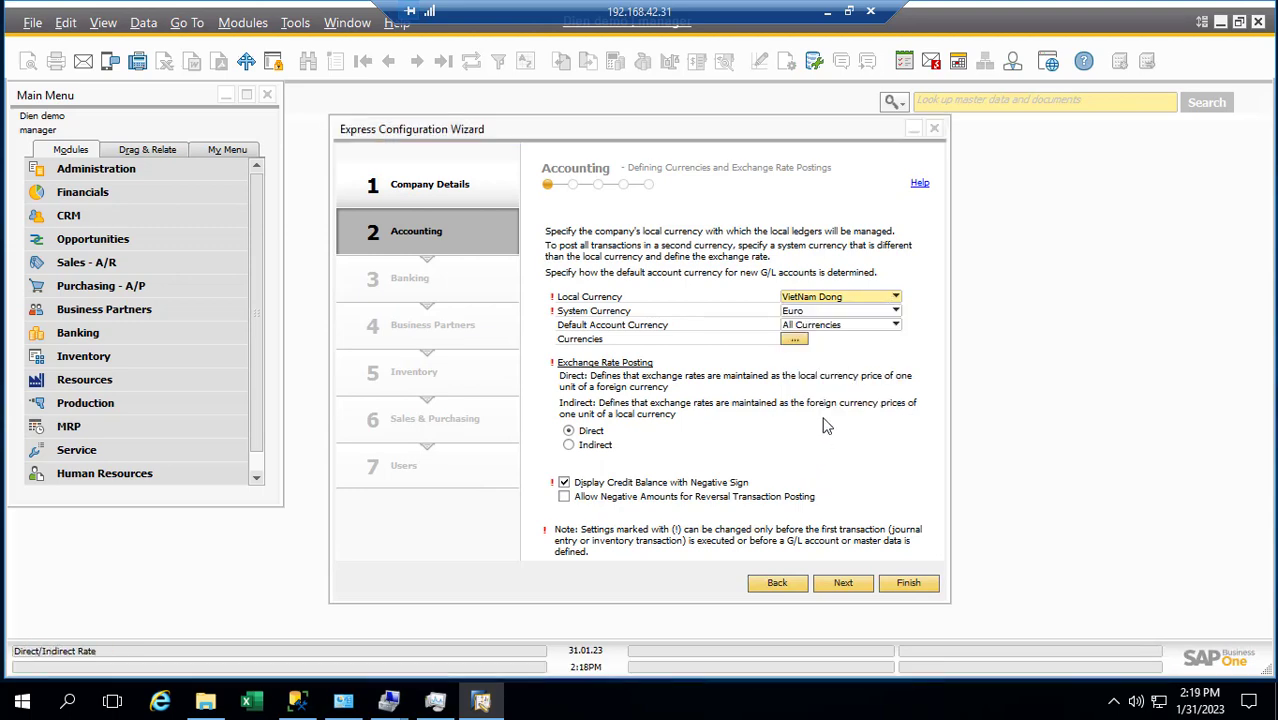
Rename row 10's currency to VND in Currencies - Setup and save it
click(849, 298)
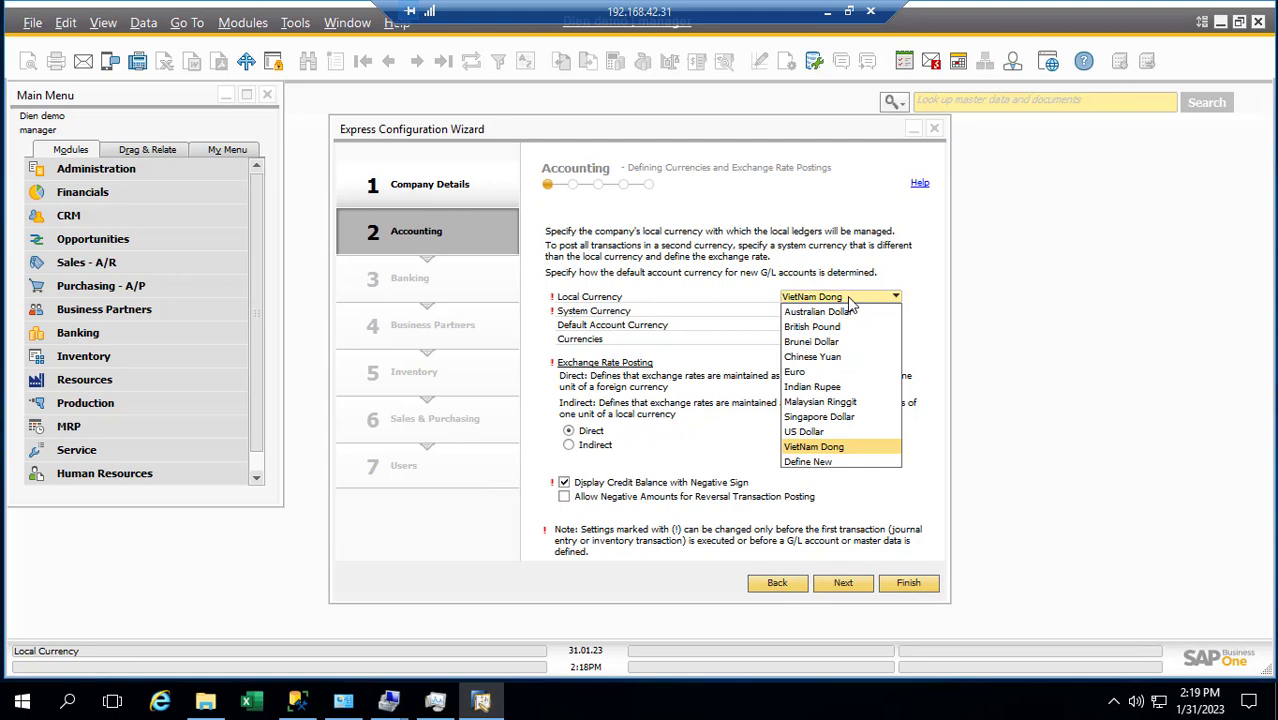
click(816, 461)
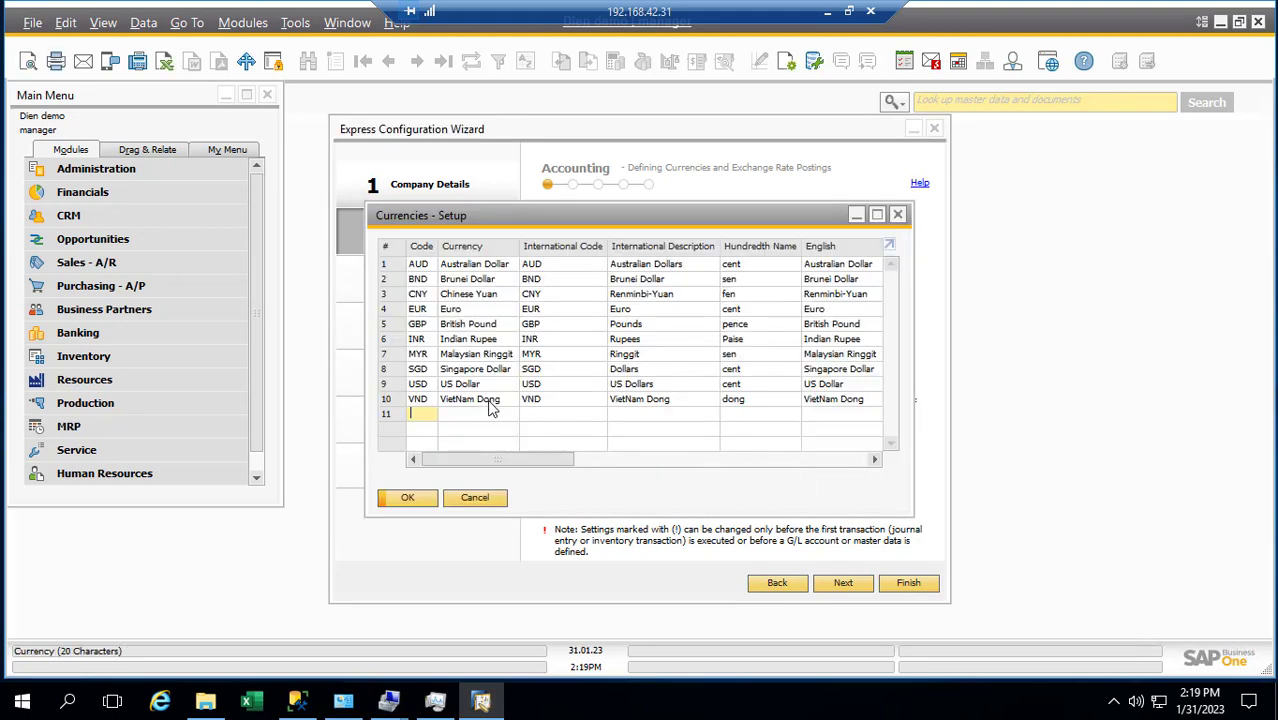
click(485, 401)
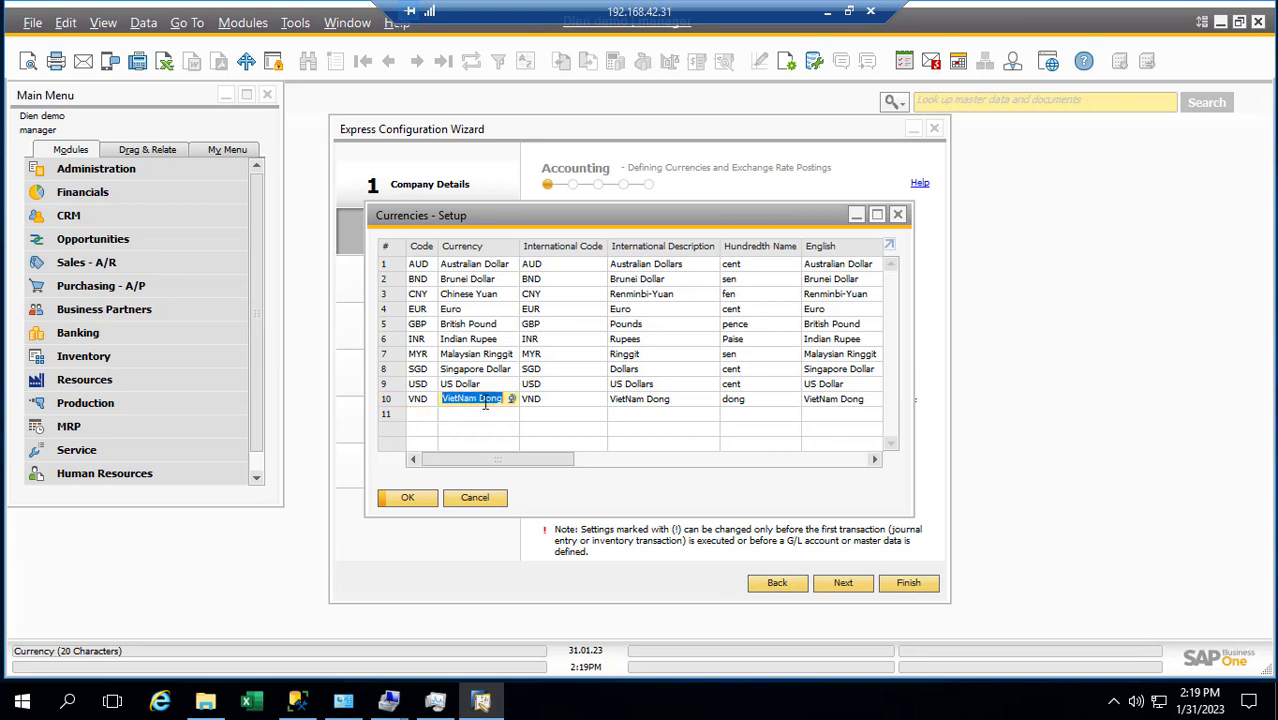
text(V)
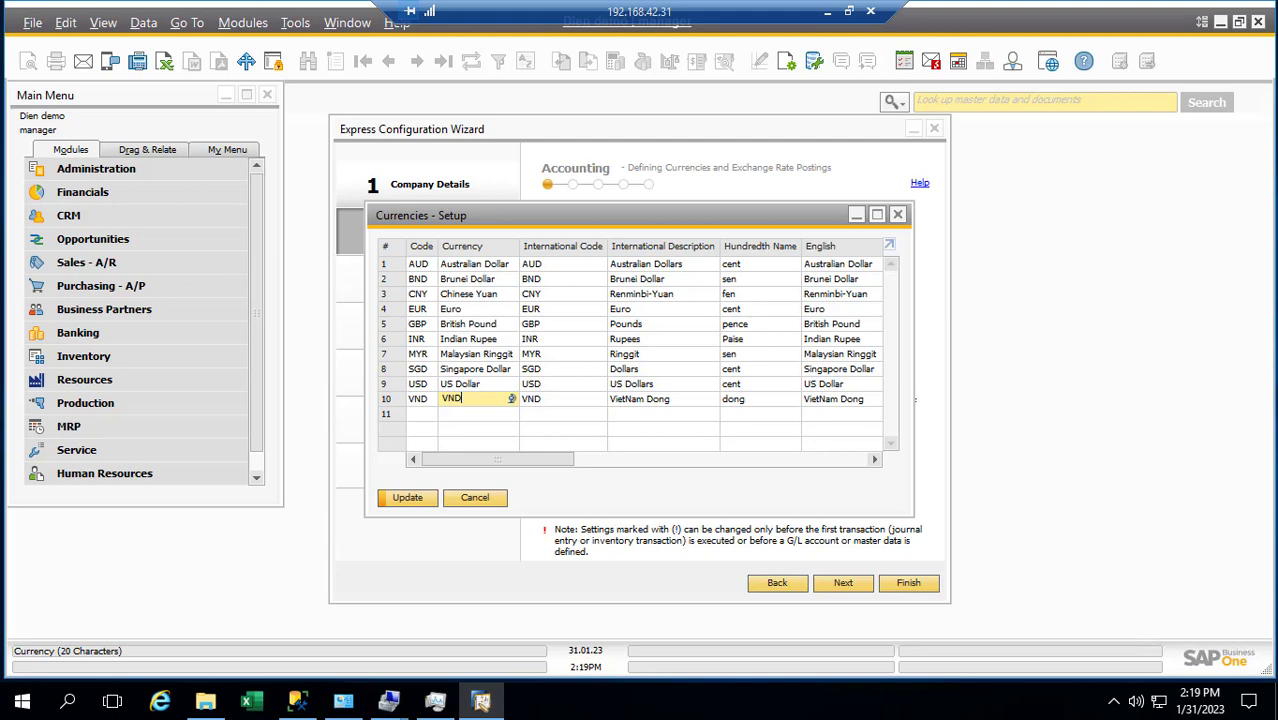
text(ND)
key(Tab)
click(405, 500)
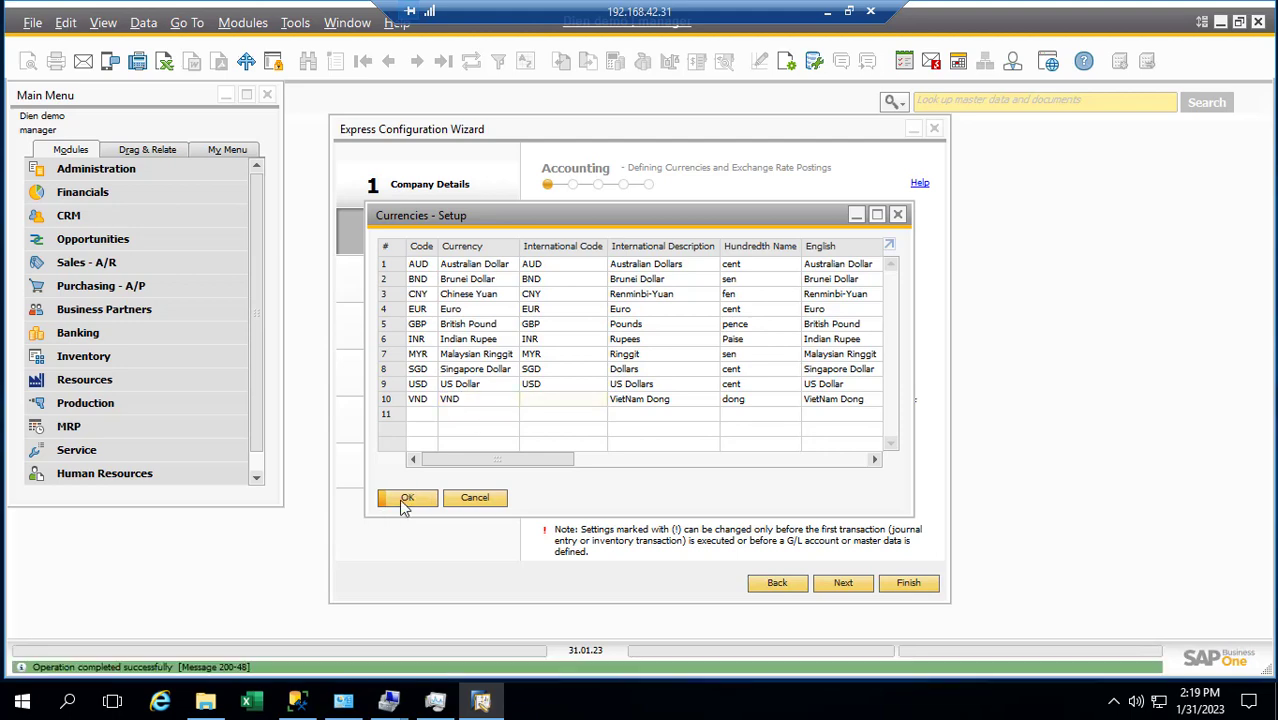
click(405, 500)
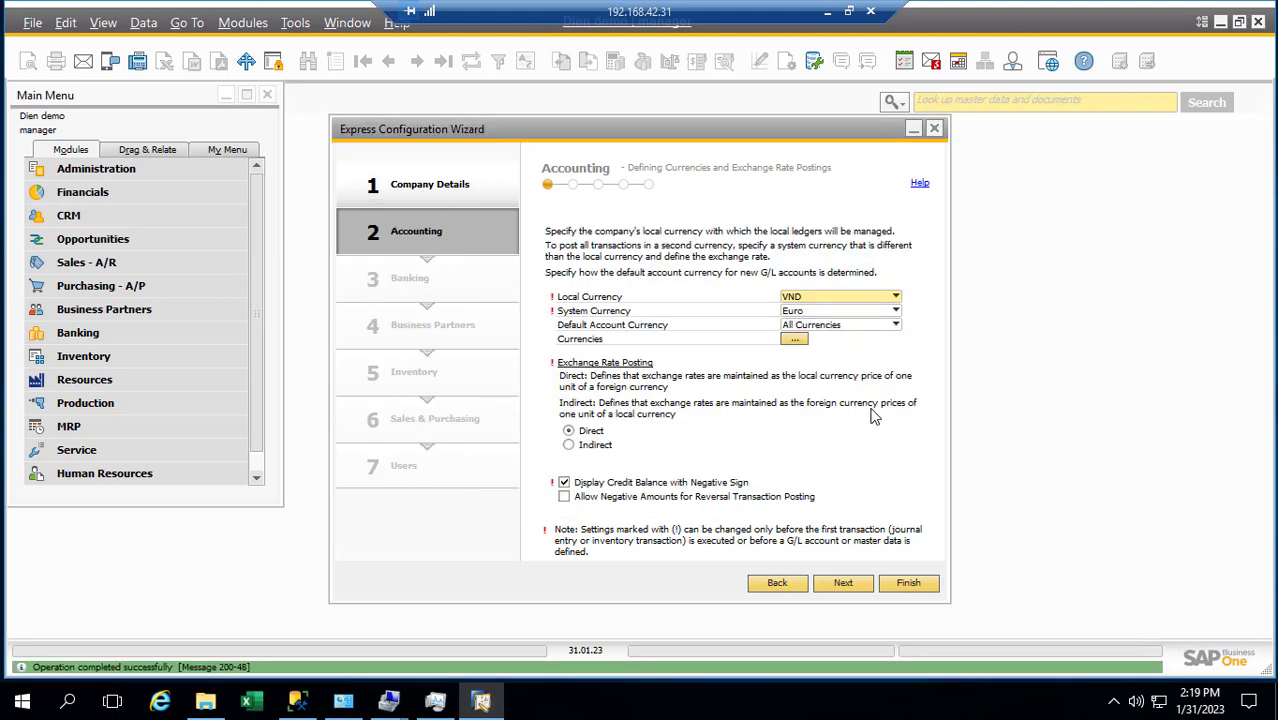
Set System Currency to VND and Default Account Currency to Local Currency
click(896, 312)
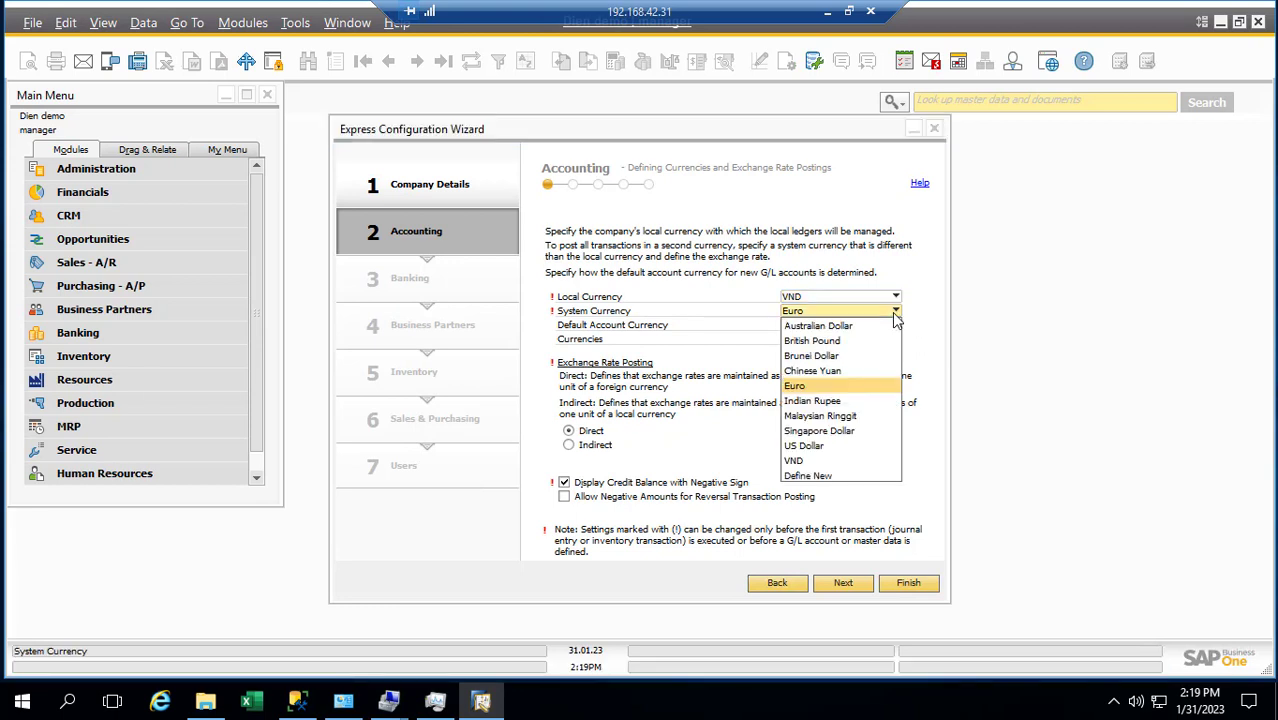
click(794, 461)
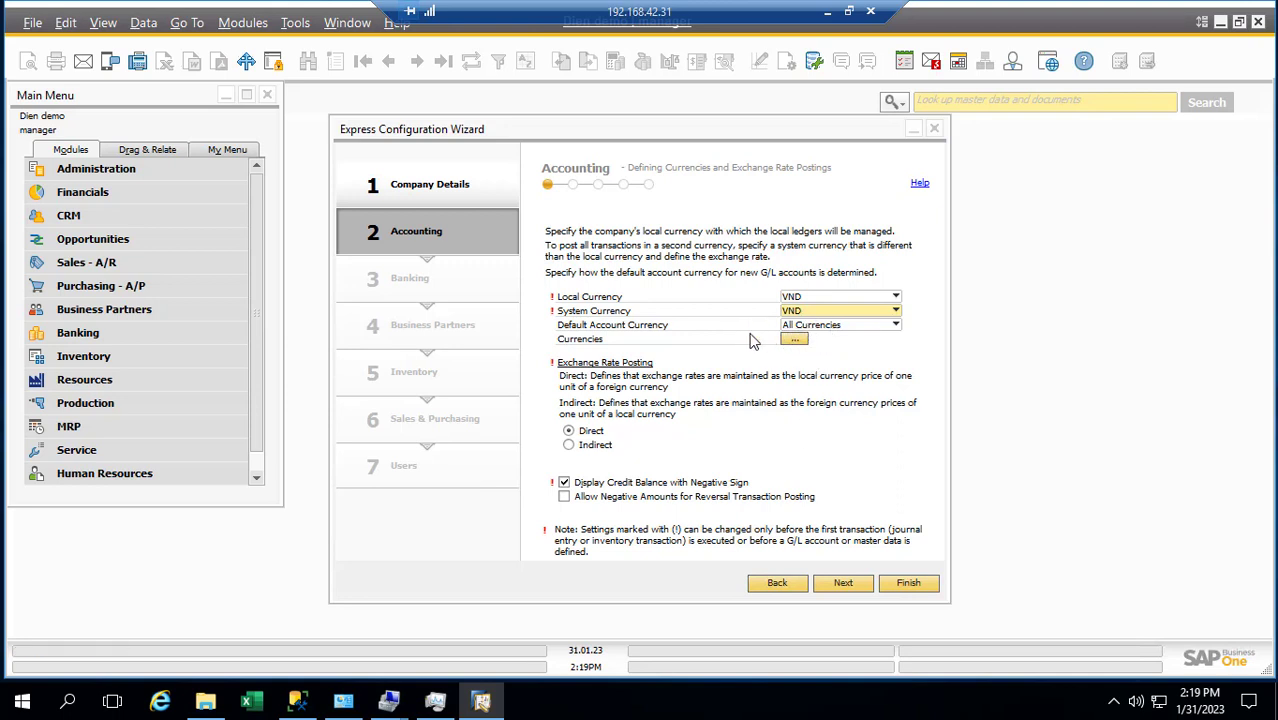
click(796, 327)
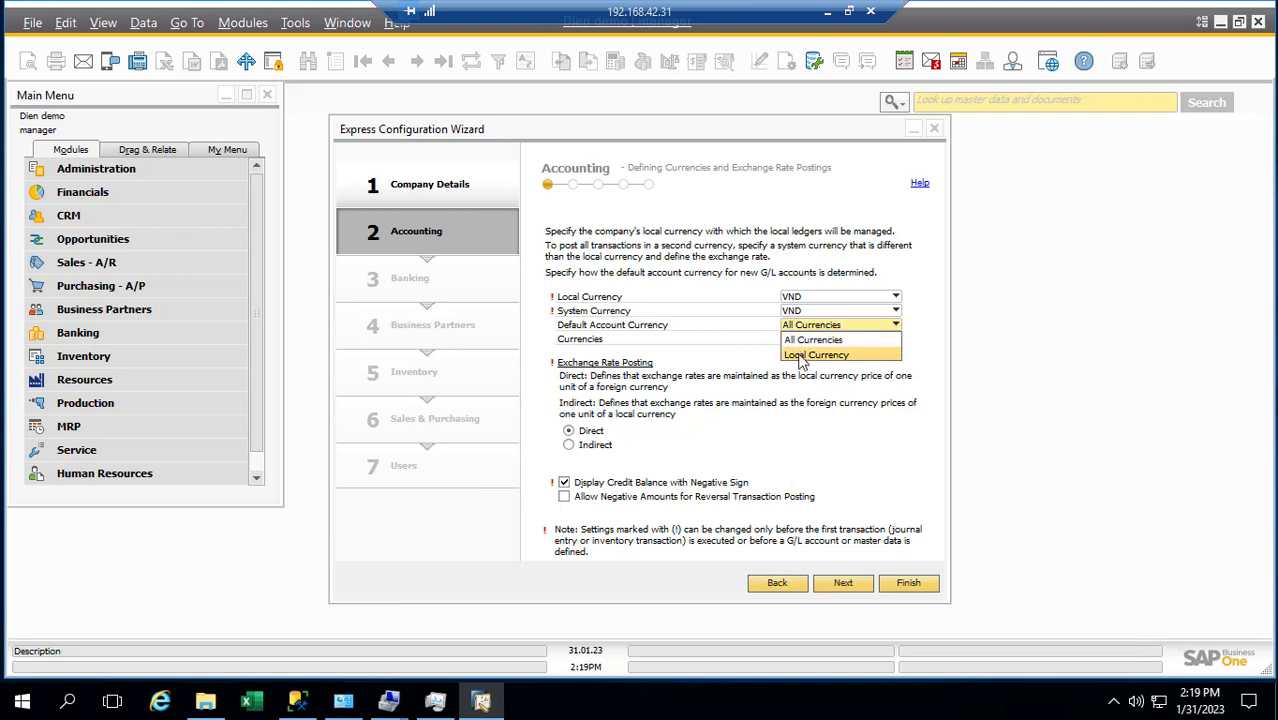
click(801, 357)
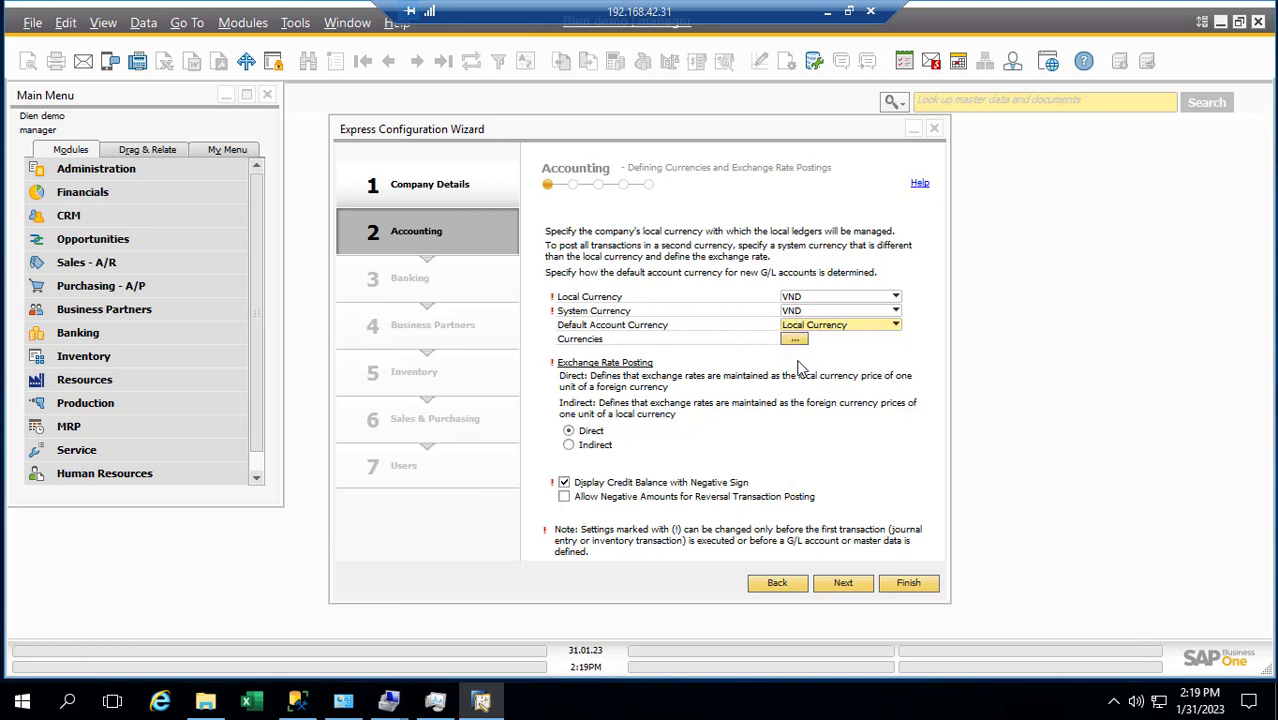
click(793, 340)
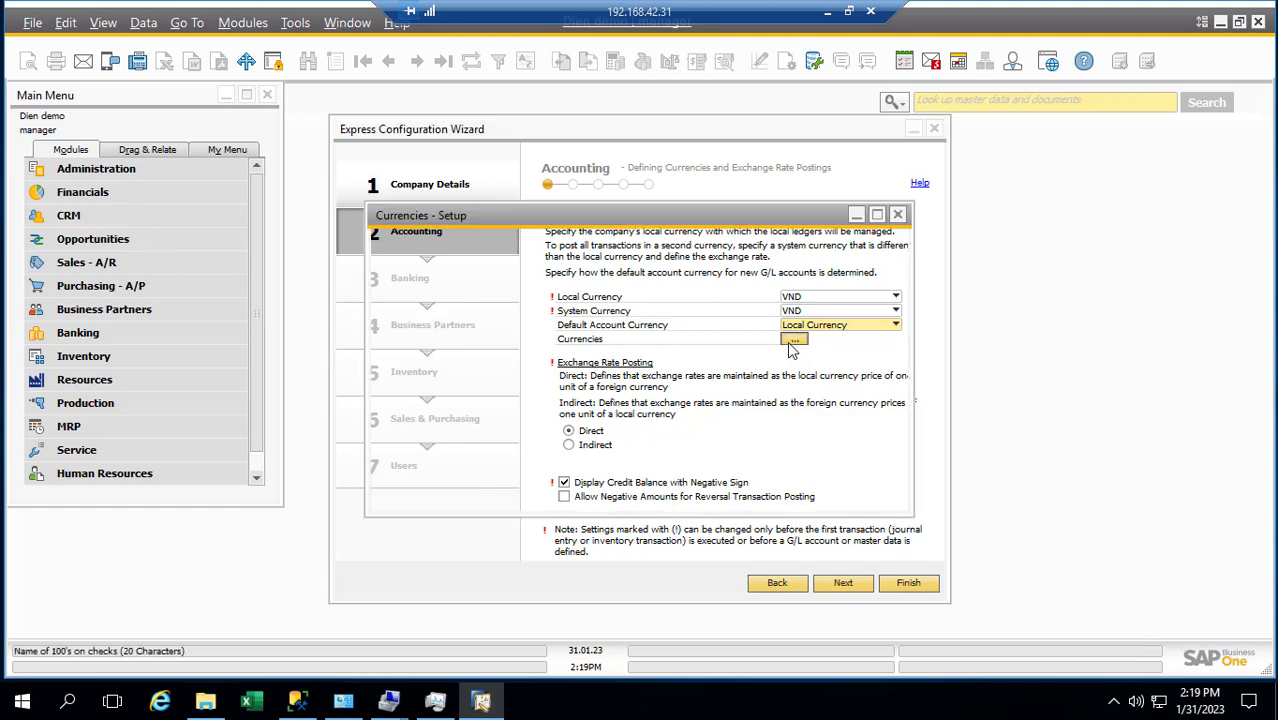
click(474, 498)
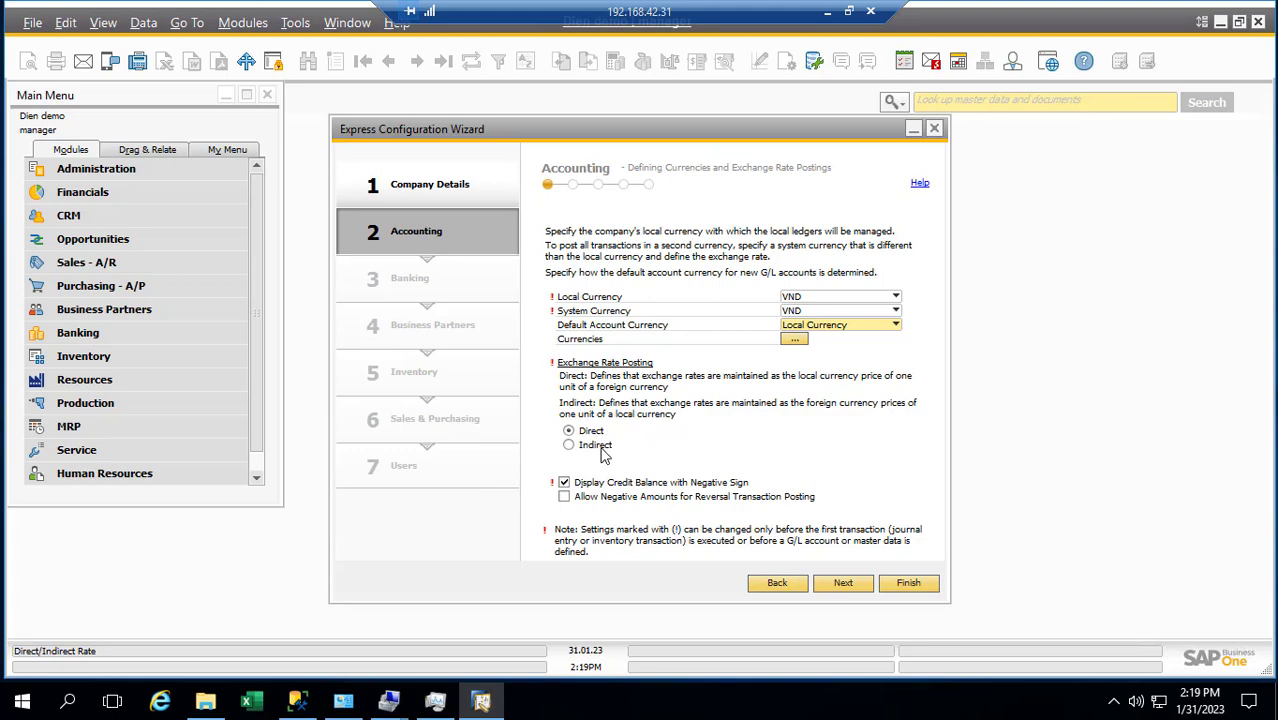
Advance past the chart of accounts page, keeping the User-Defined template
click(841, 586)
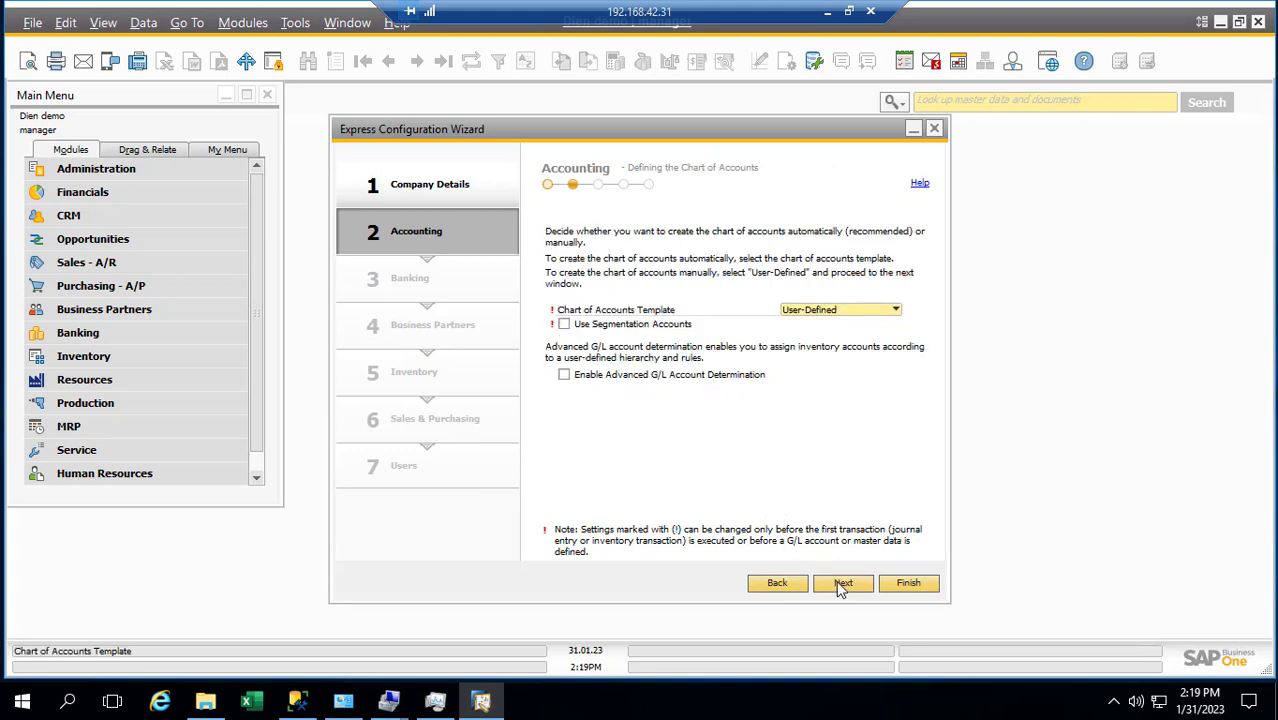
click(876, 311)
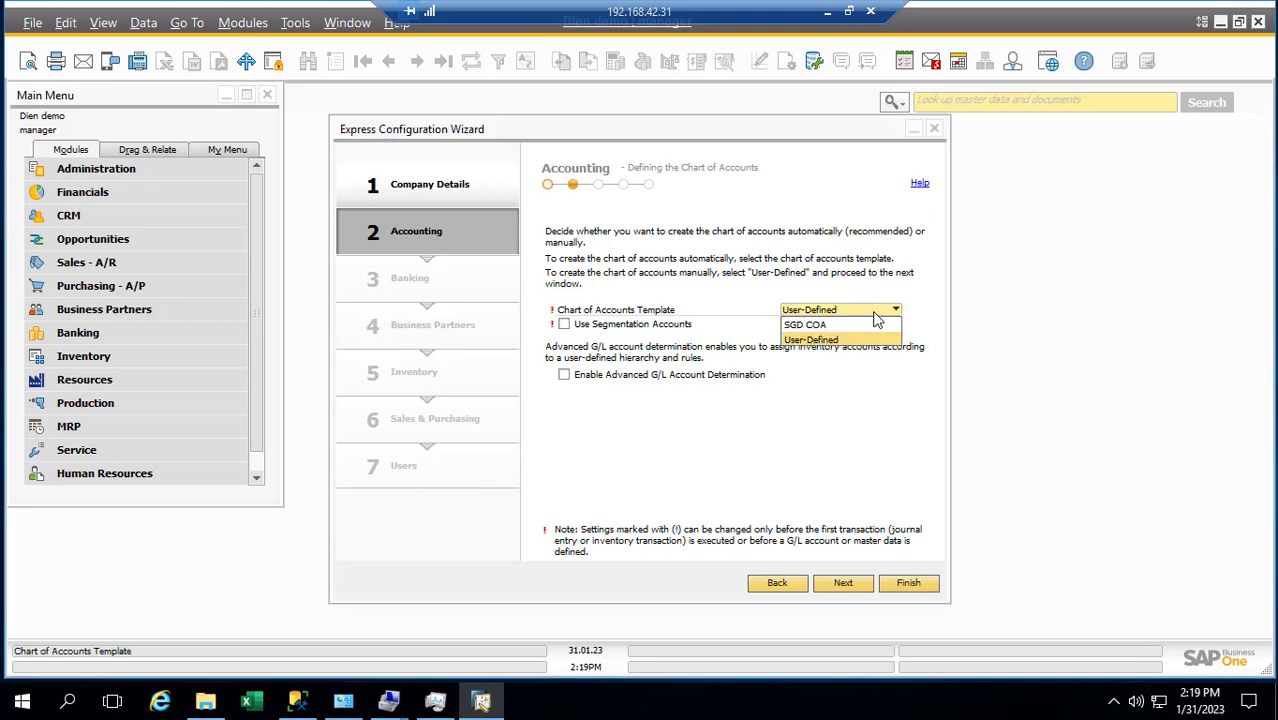
click(876, 316)
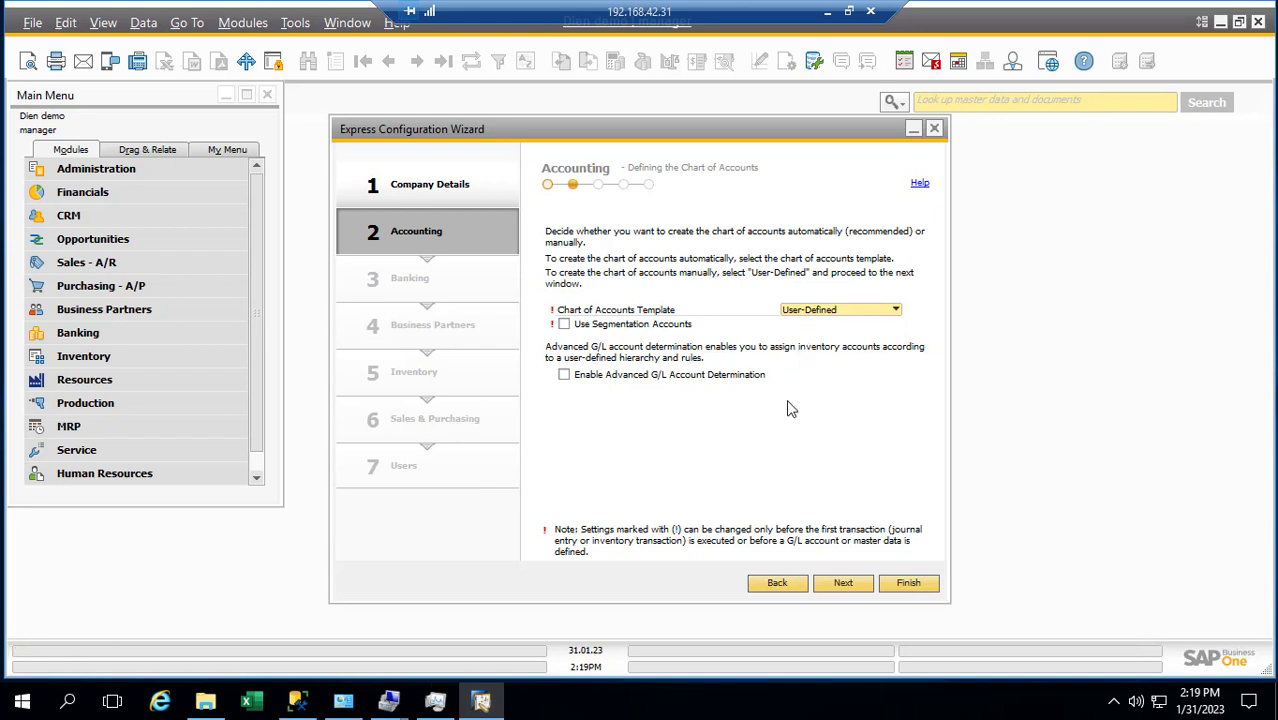
click(839, 588)
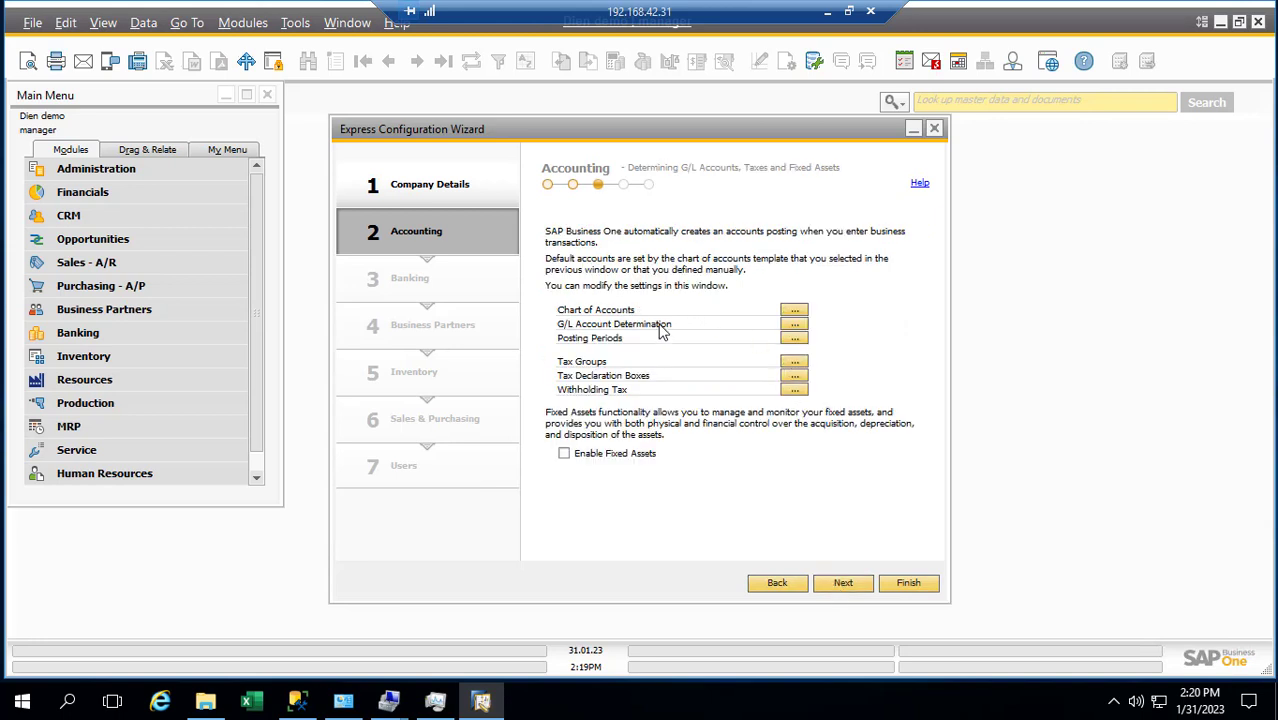
click(795, 311)
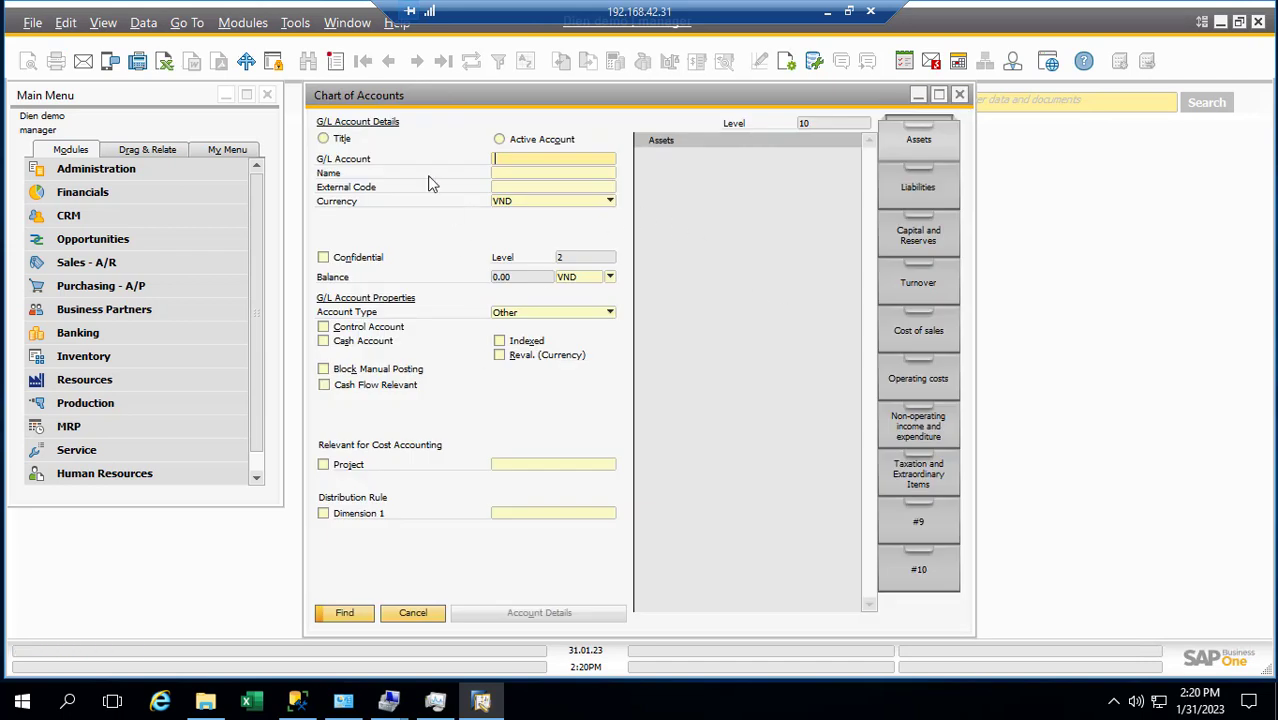
click(414, 614)
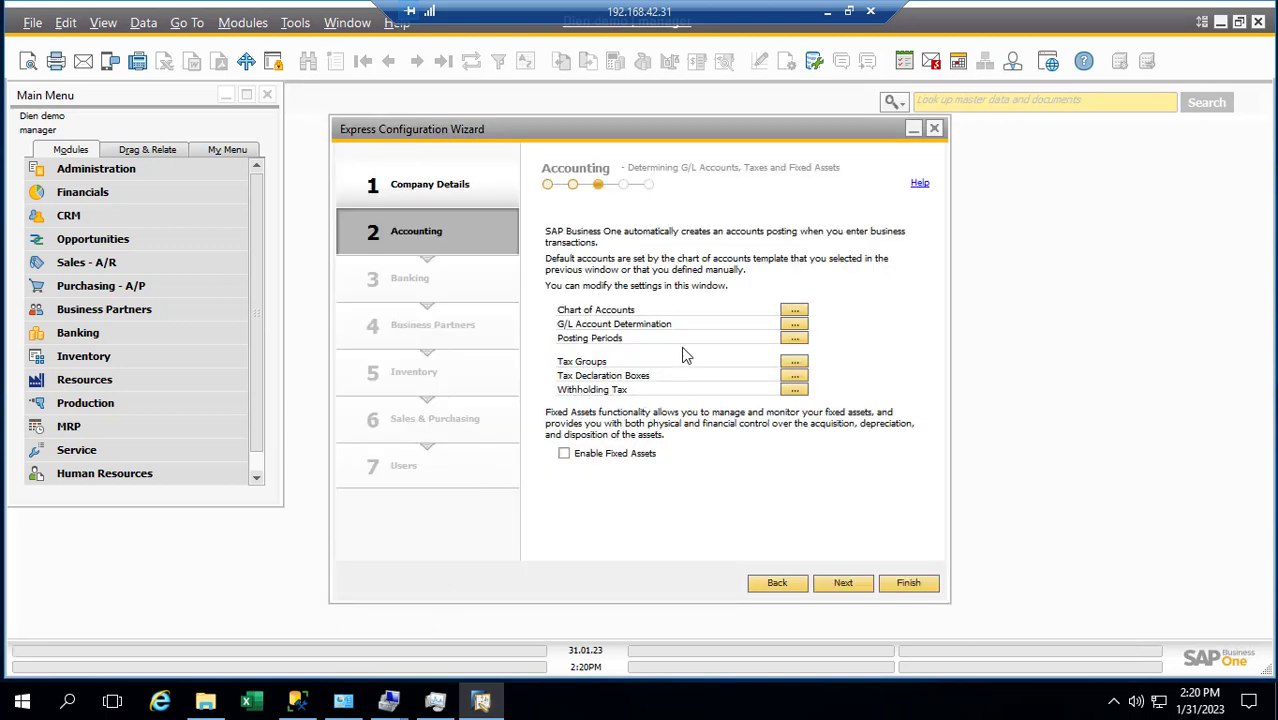
click(794, 324)
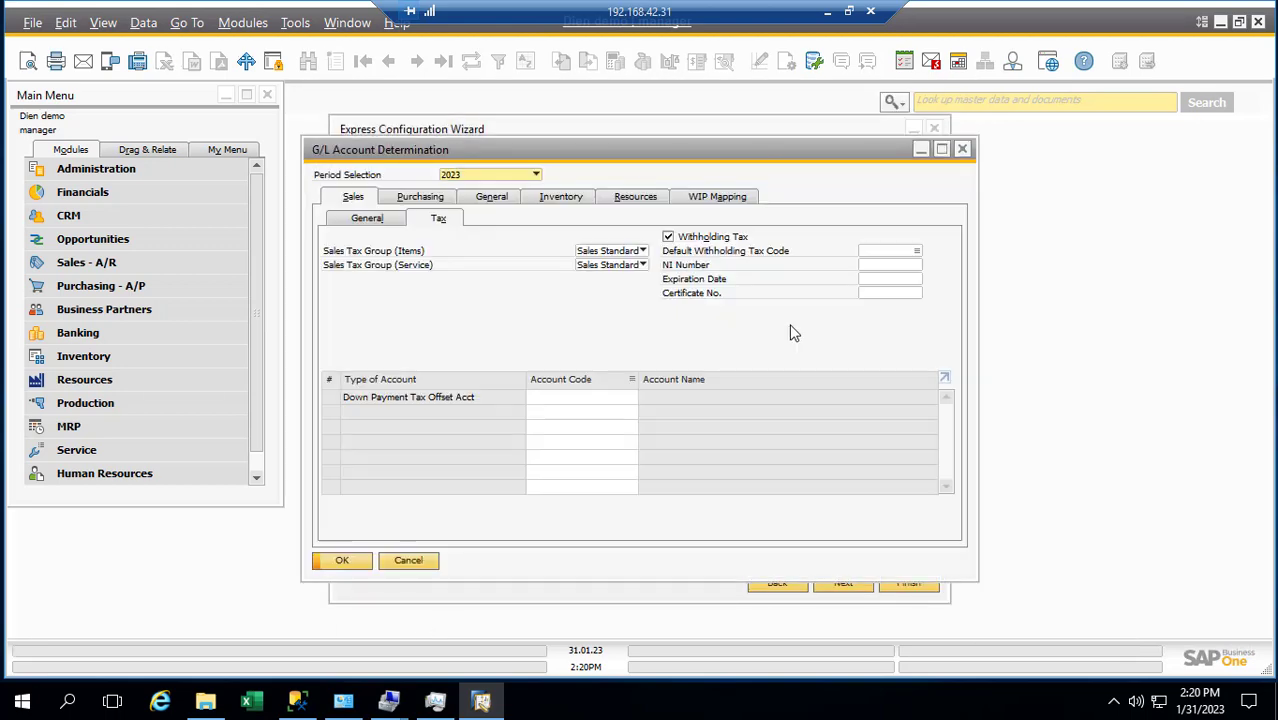
click(963, 150)
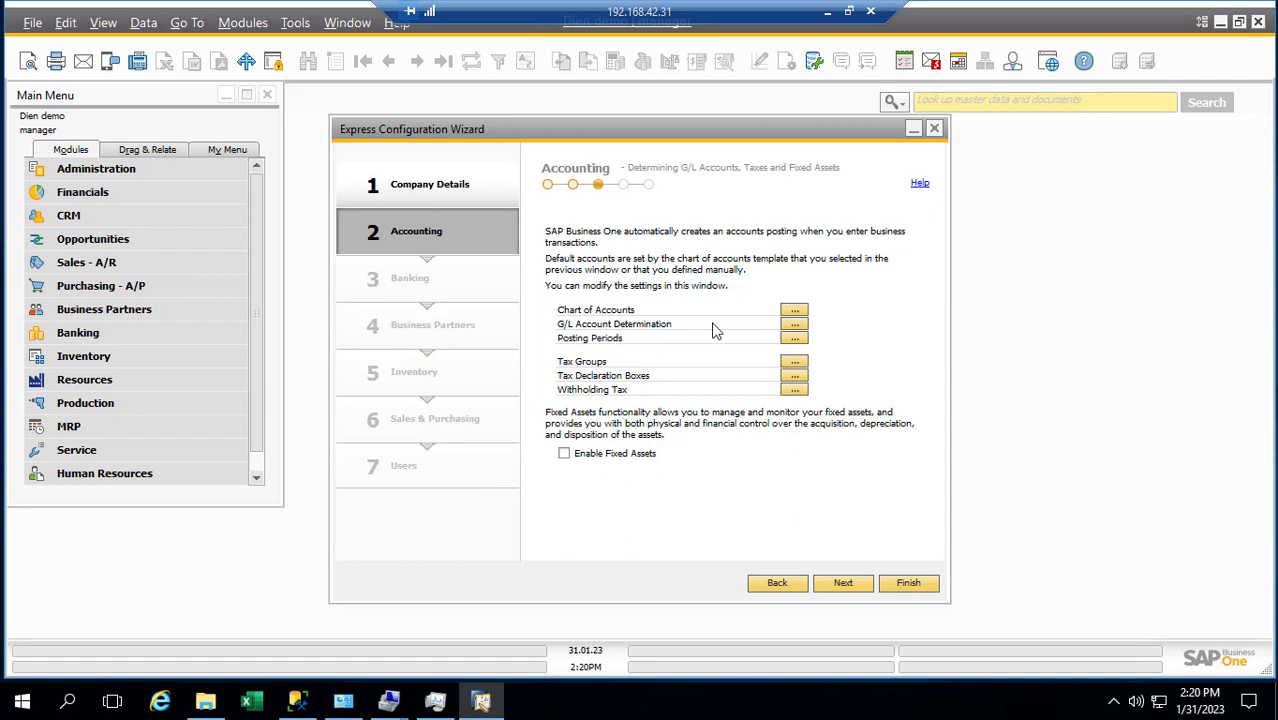
click(803, 326)
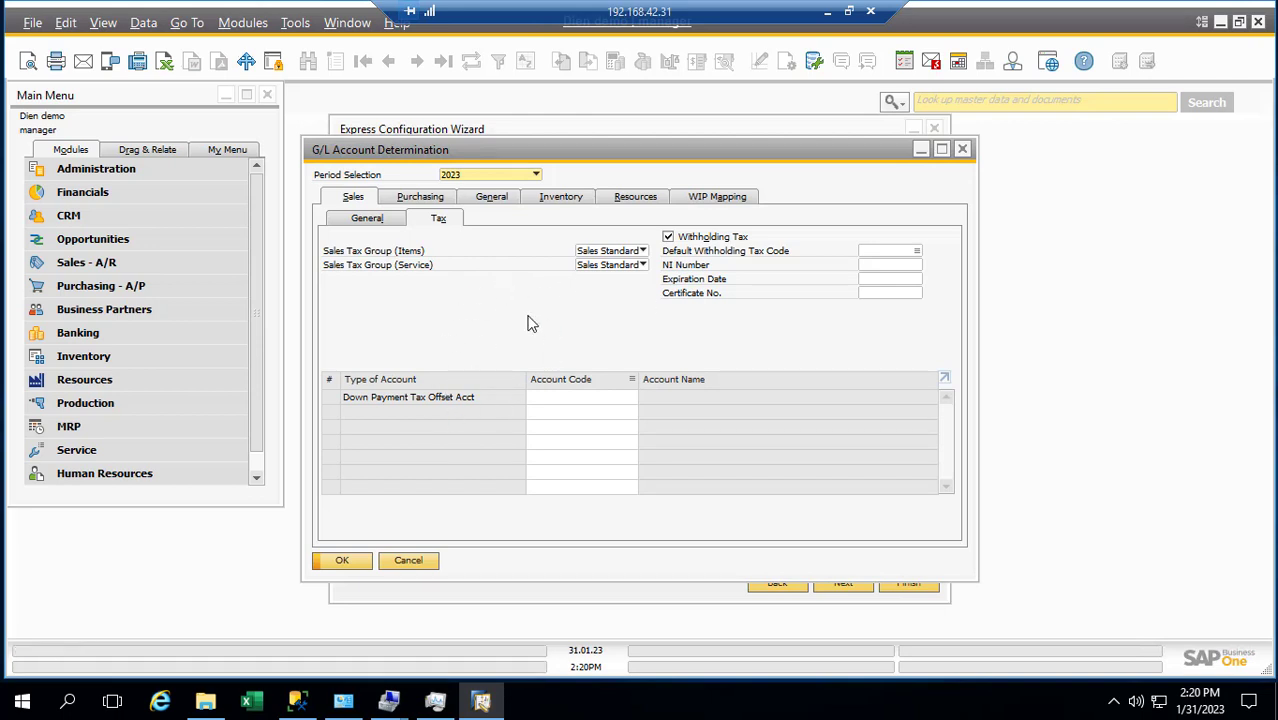
click(962, 149)
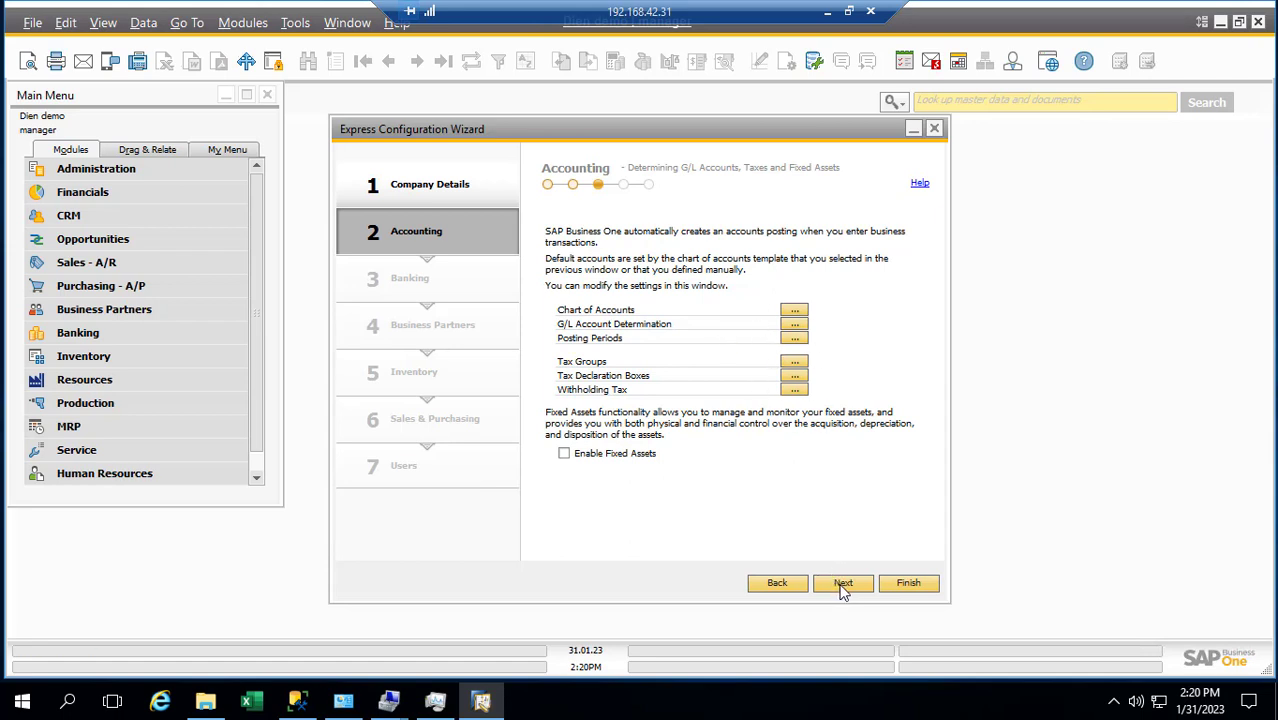
click(843, 587)
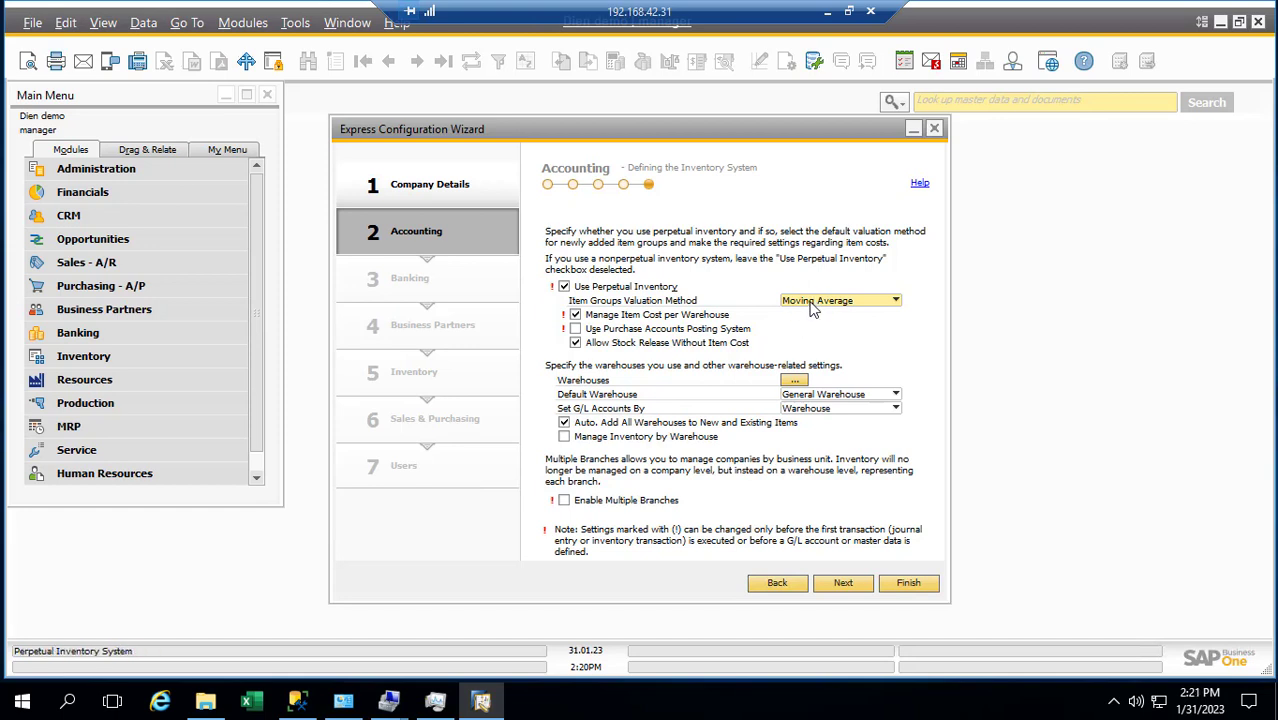
click(812, 304)
click(816, 315)
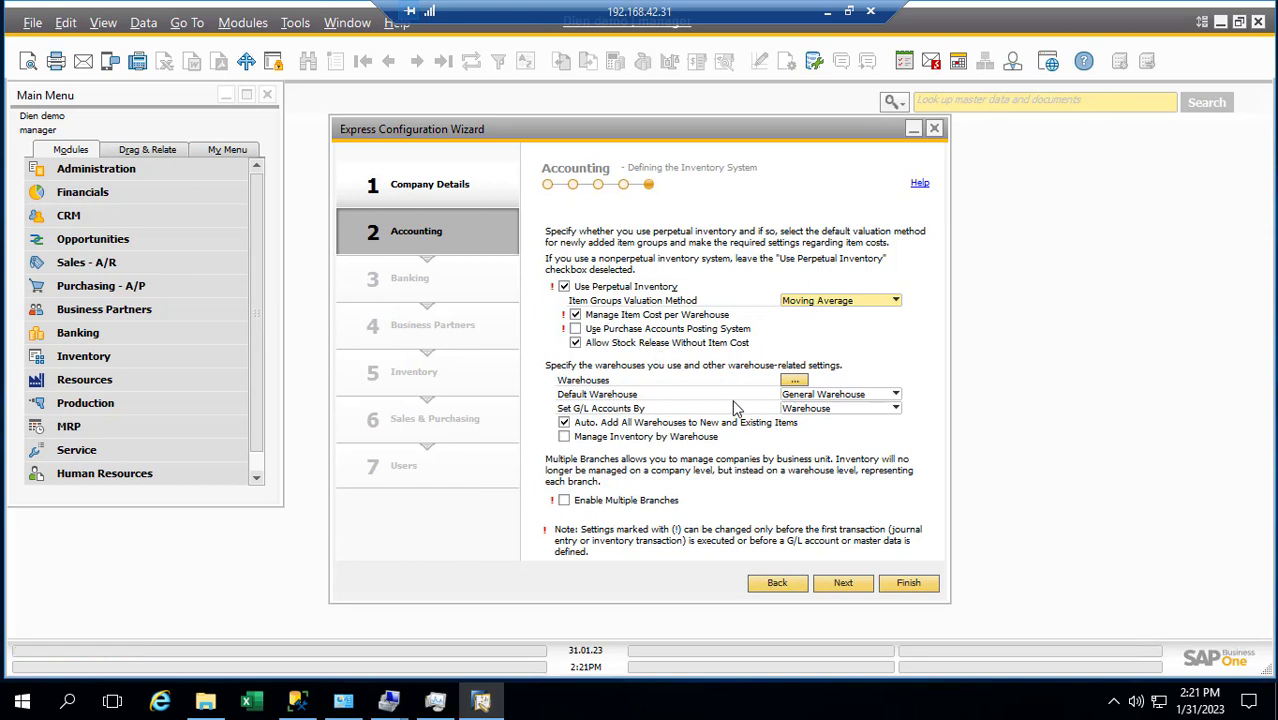
click(823, 397)
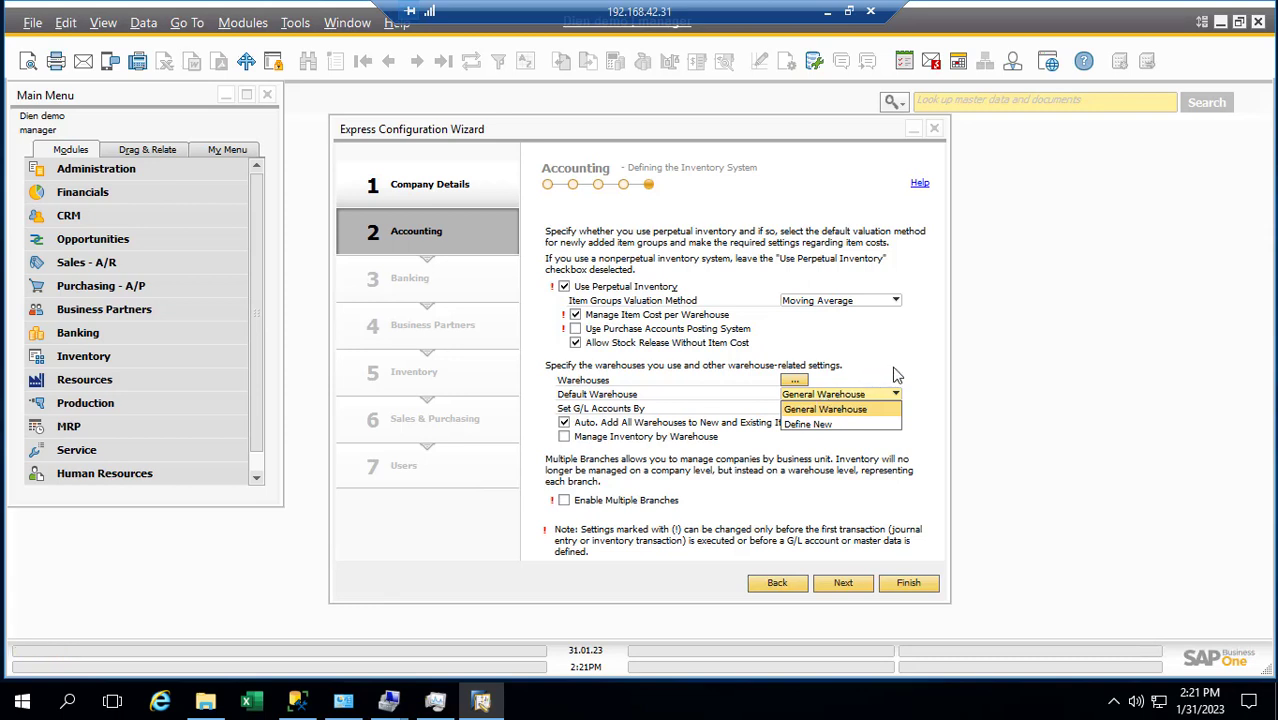
click(898, 357)
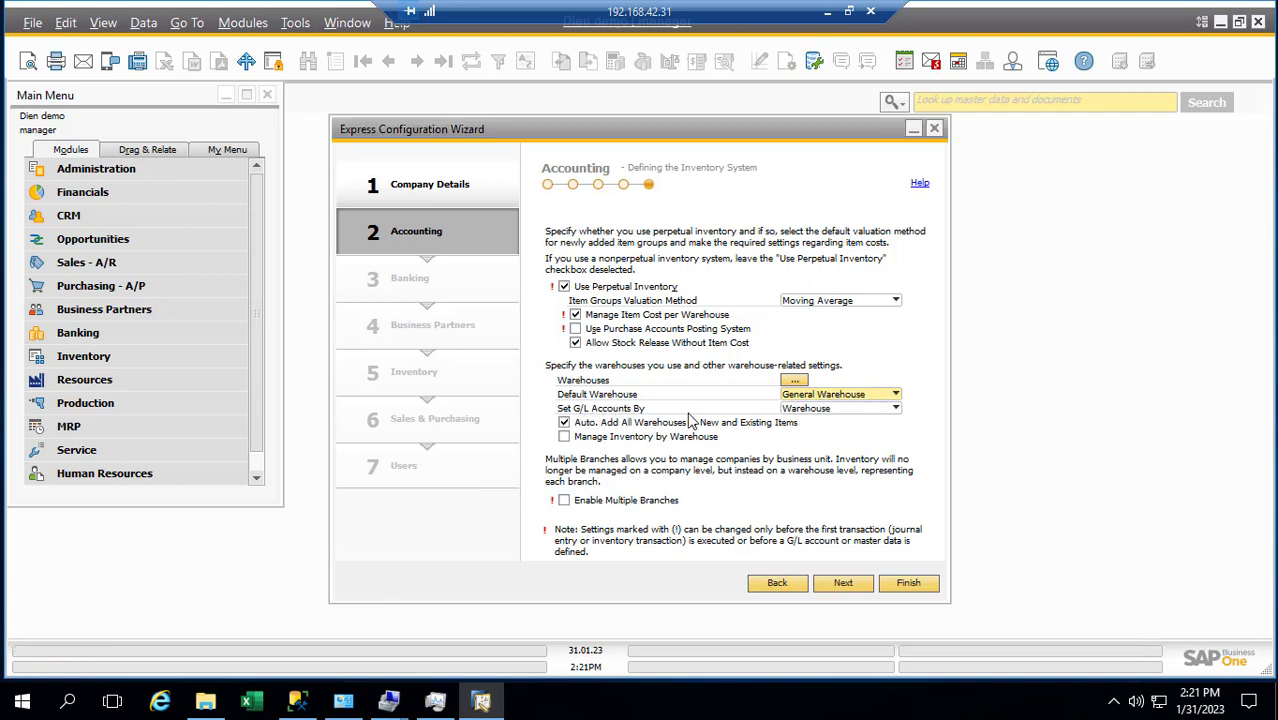
click(794, 410)
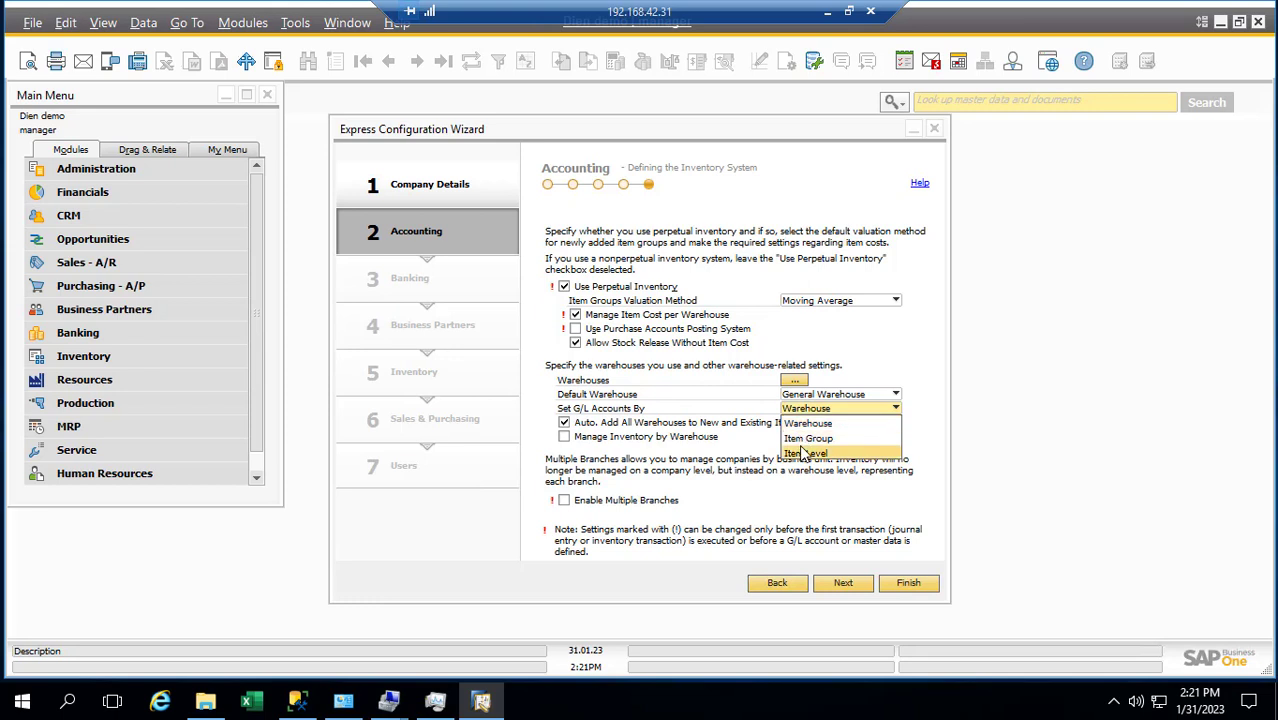
click(909, 367)
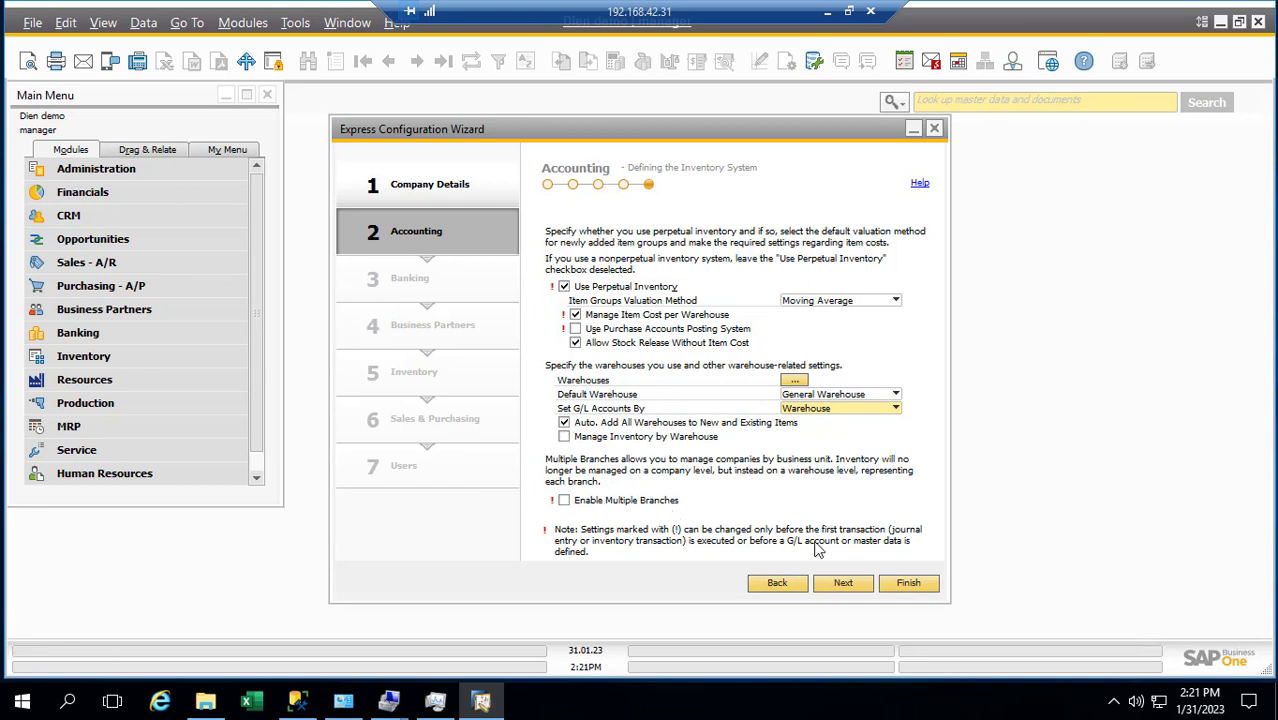
Go through Banking to Business Partners and choose Define New for the customer payment term
click(838, 588)
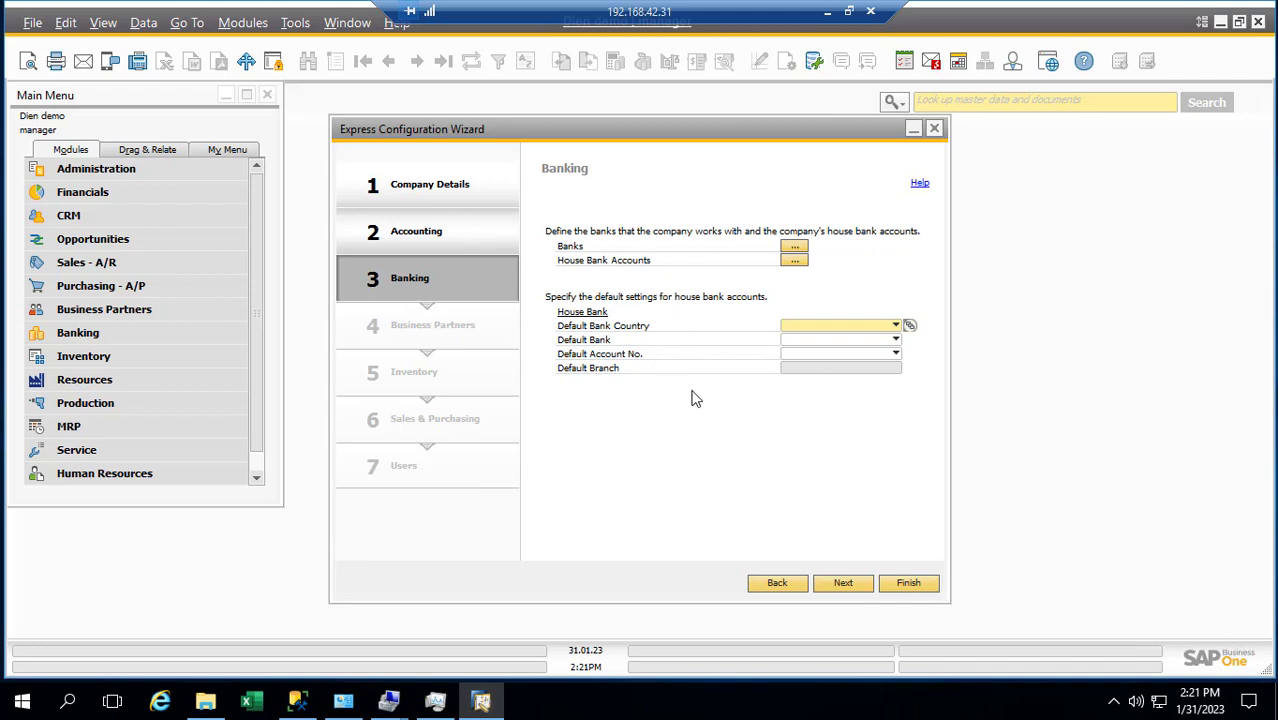
click(843, 588)
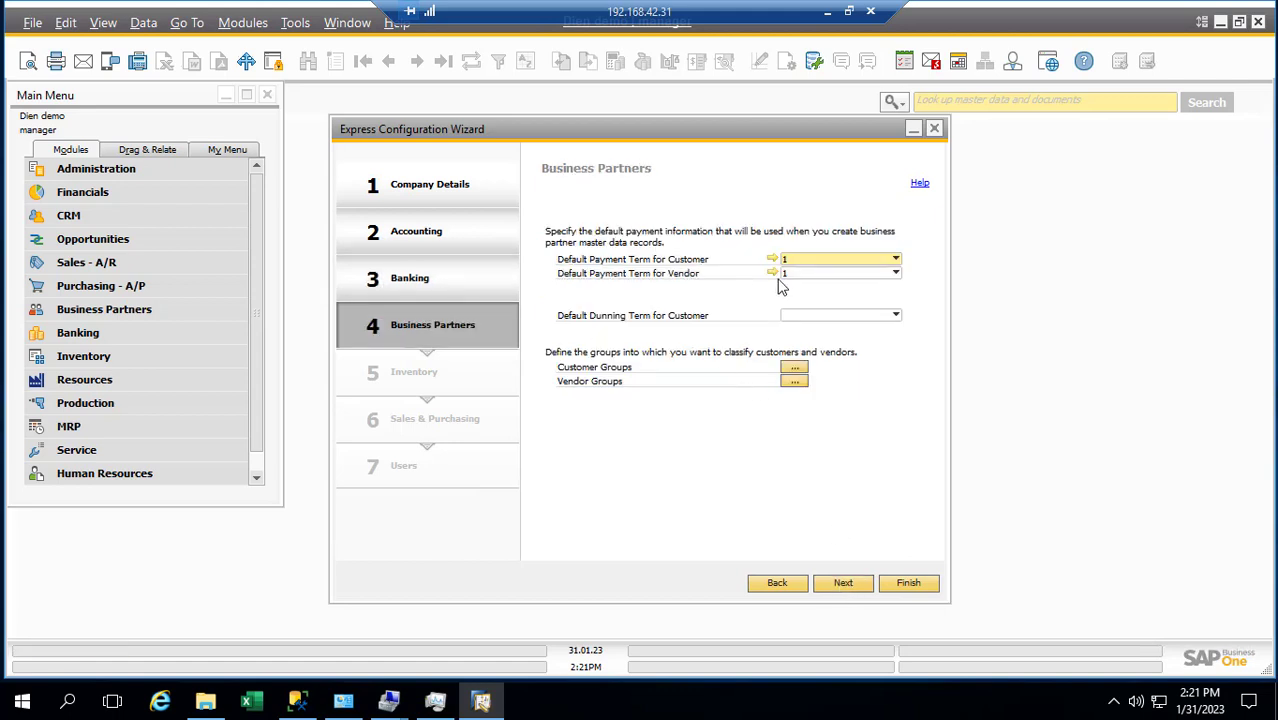
click(895, 259)
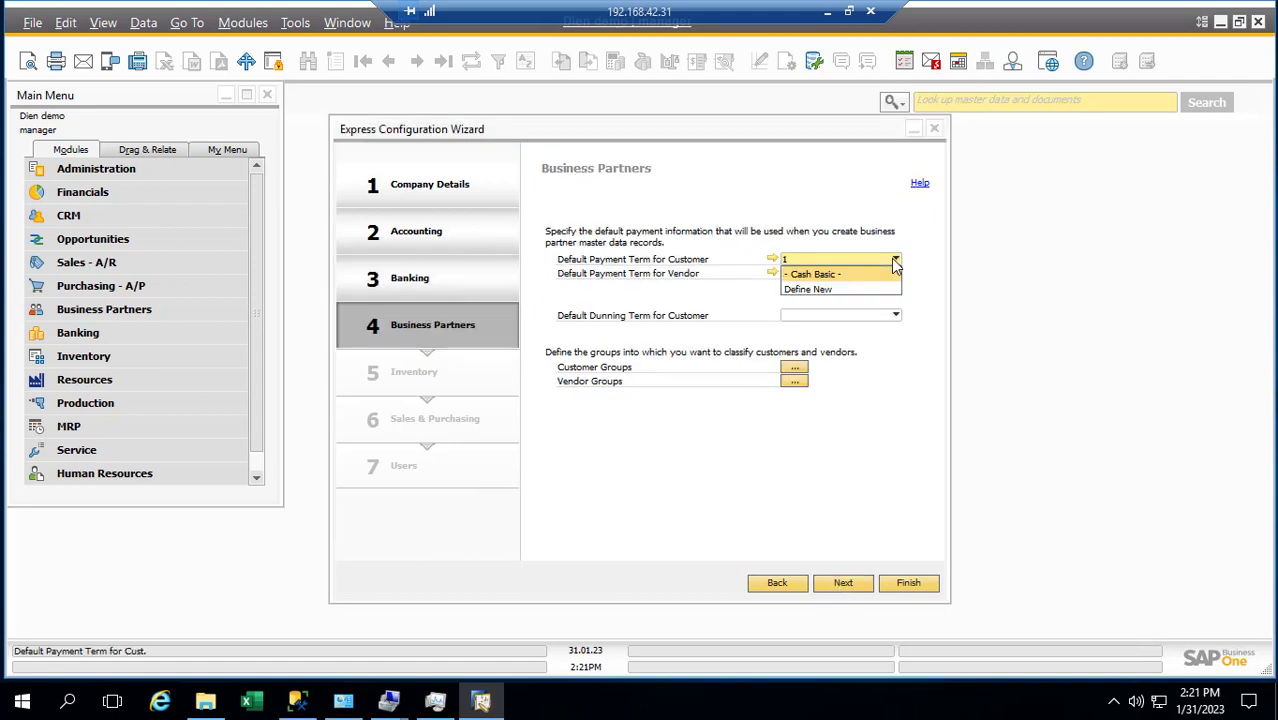
click(893, 260)
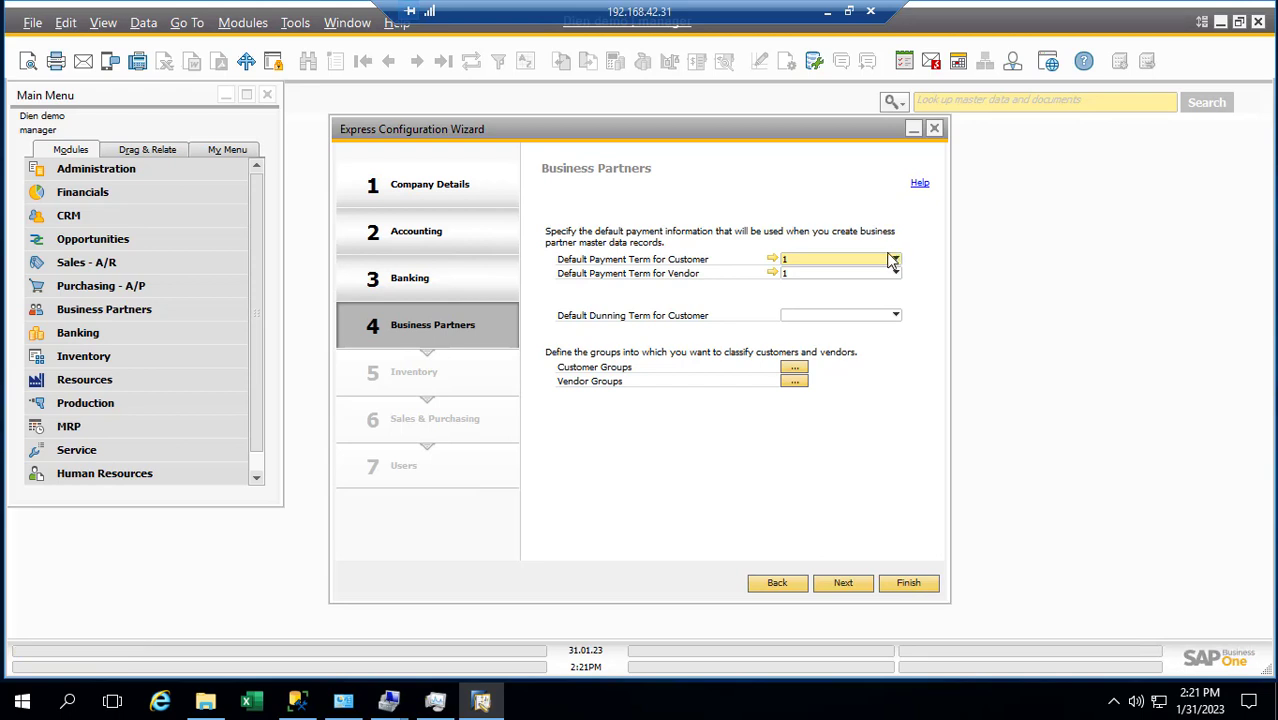
click(892, 262)
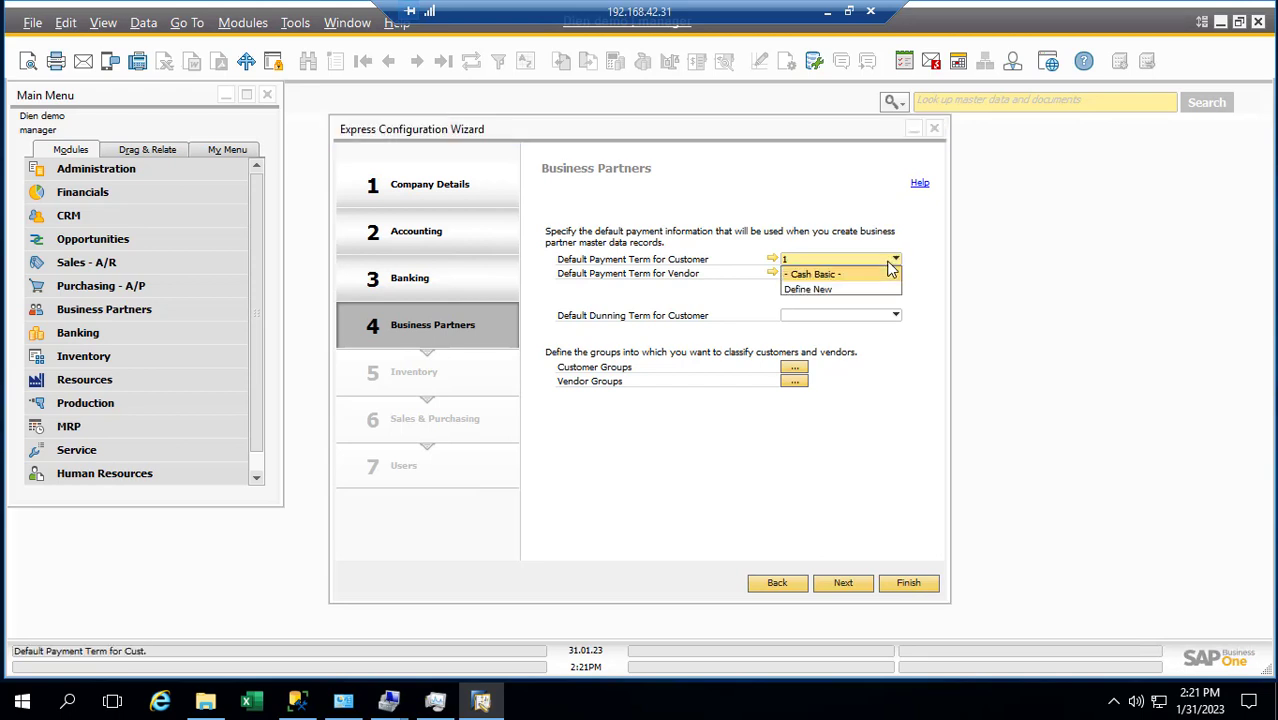
click(810, 296)
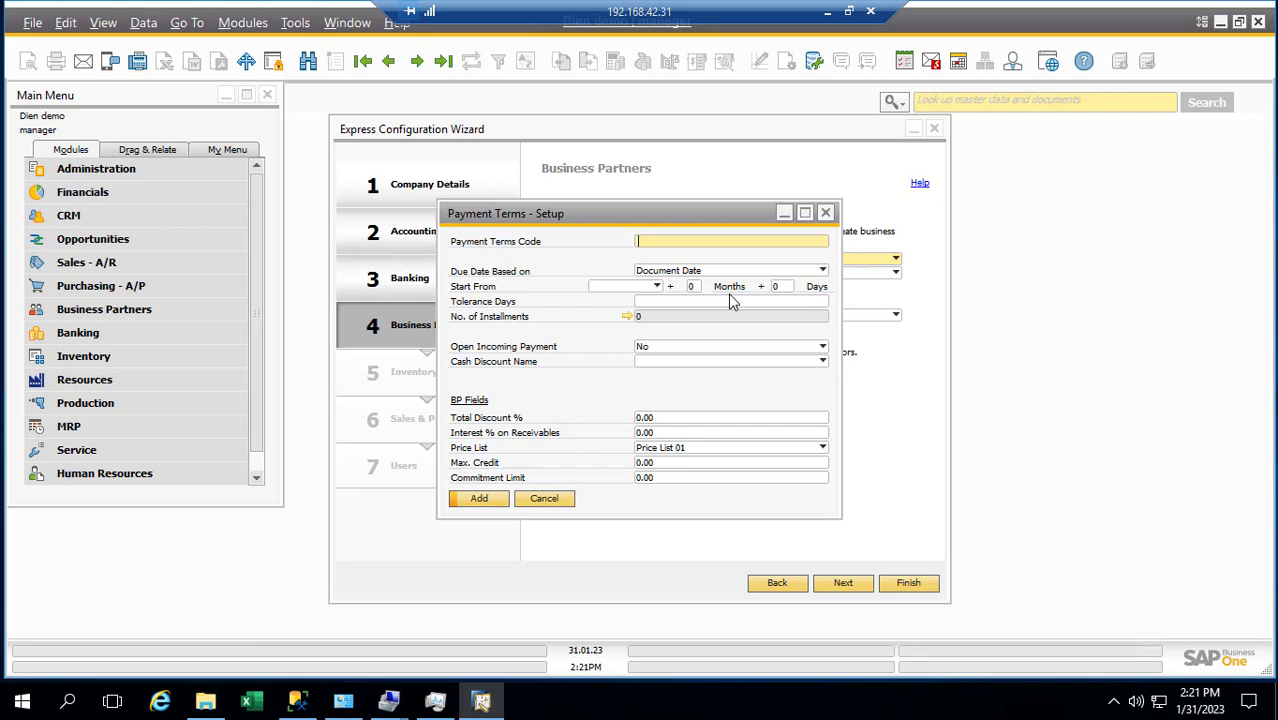
Enter Tien as the payment term code
text(Tien)
Select the Tien code and look for the Vietnamese input tool on the taskbar
click(1110, 708)
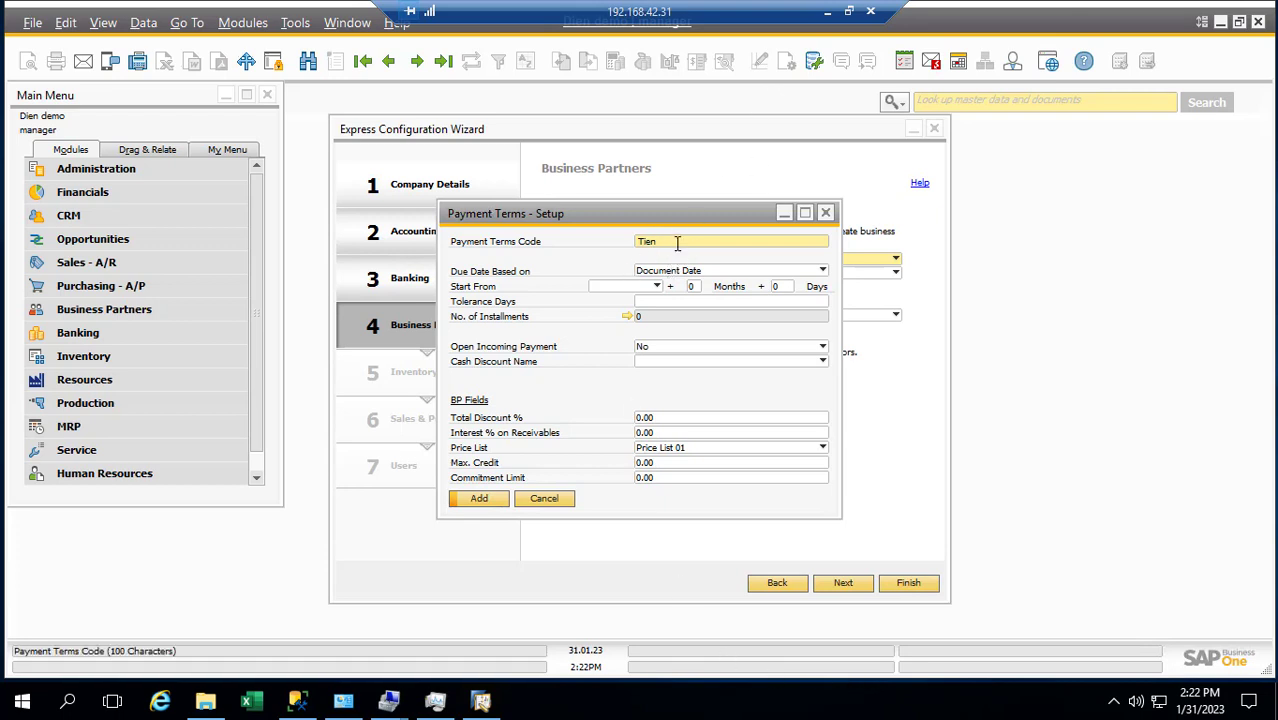
key(ctrl+a)
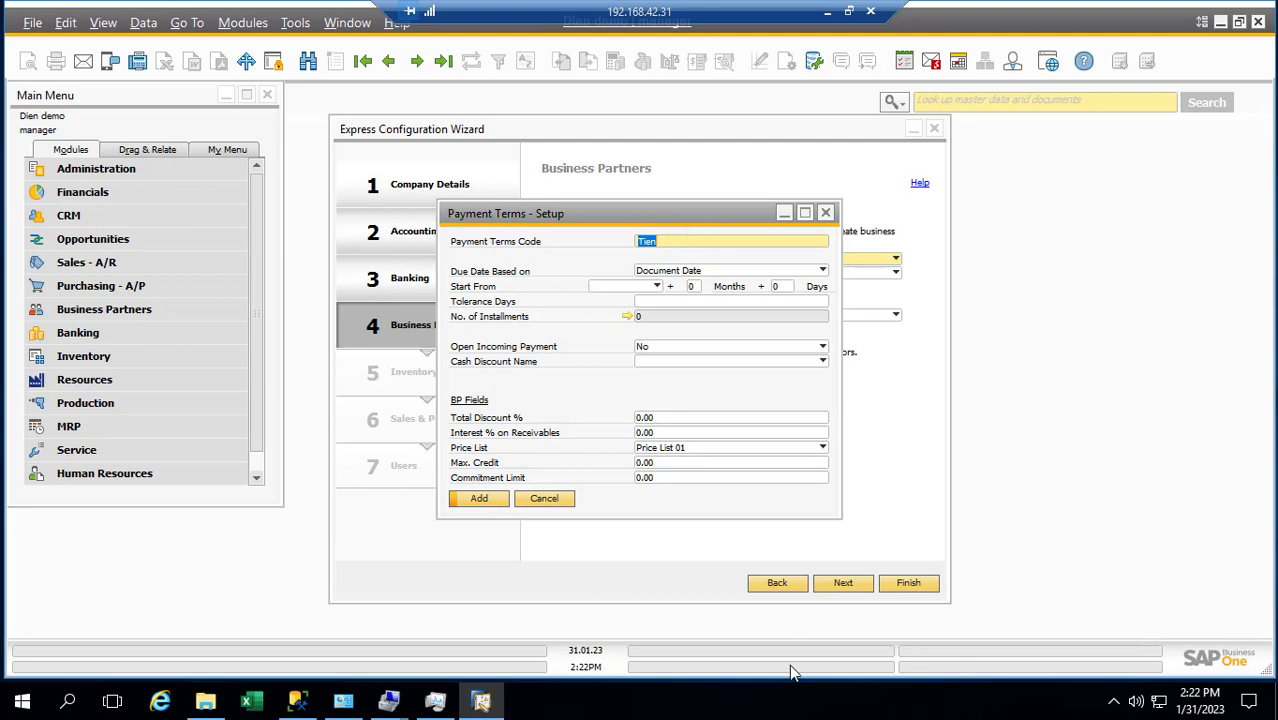
right_click(760, 708)
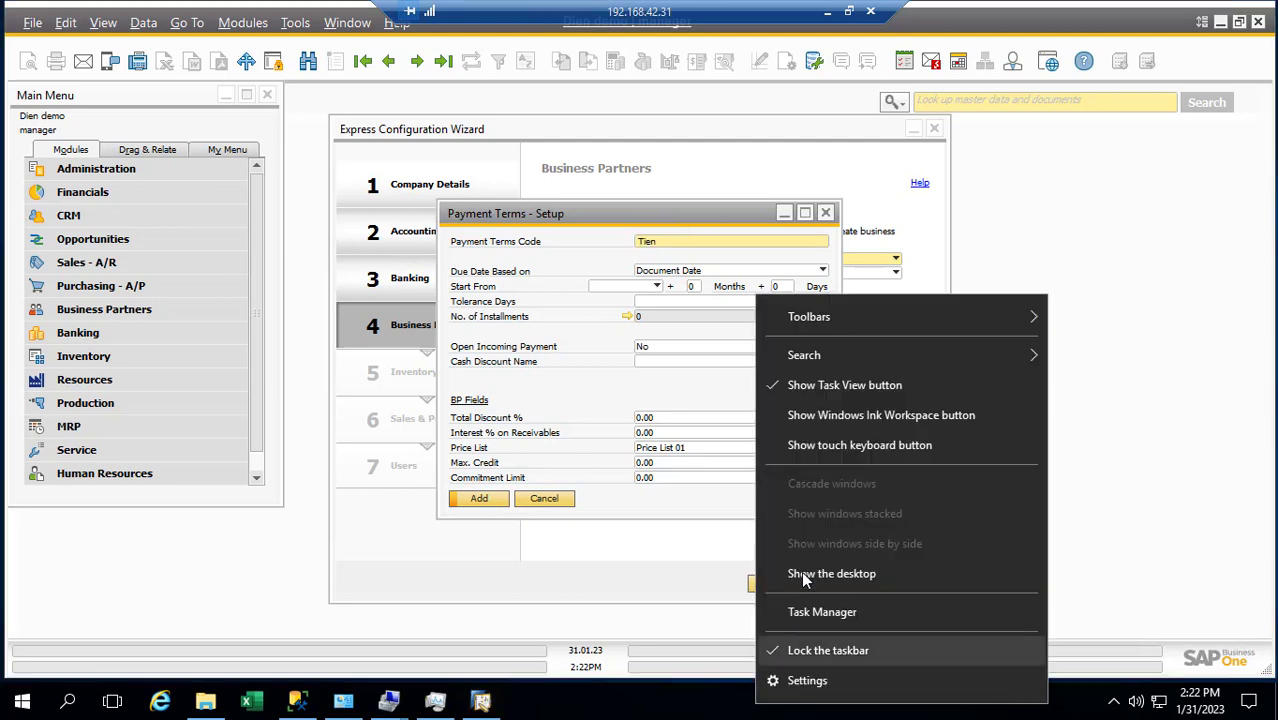
Switch UniKey's typing method from Telex to VNI and return to Payment Terms - Setup
click(801, 573)
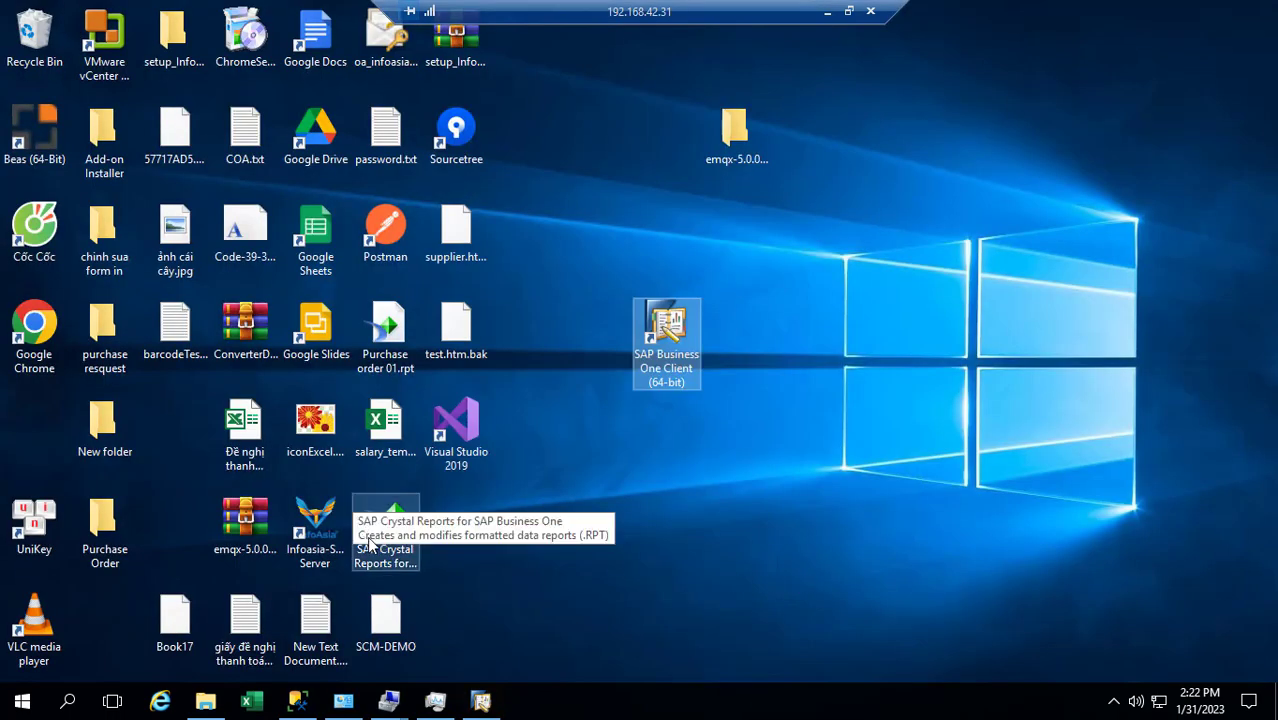
double_click(34, 520)
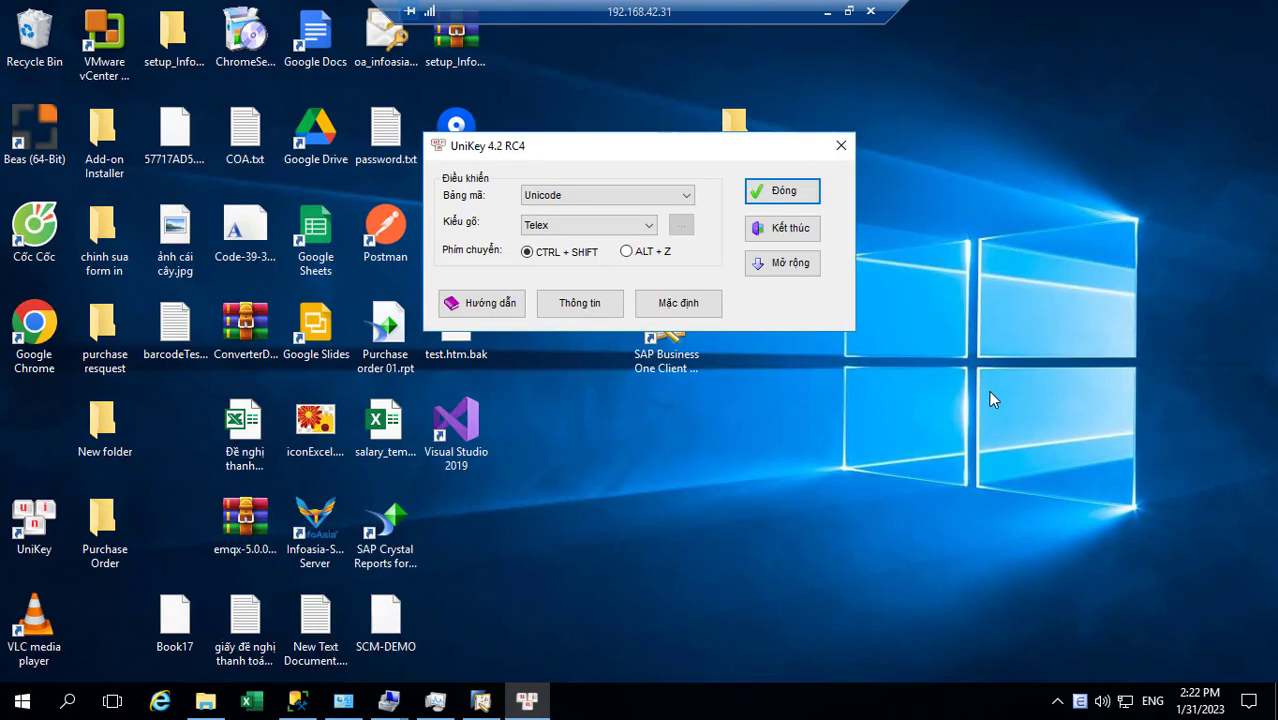
click(622, 226)
click(560, 256)
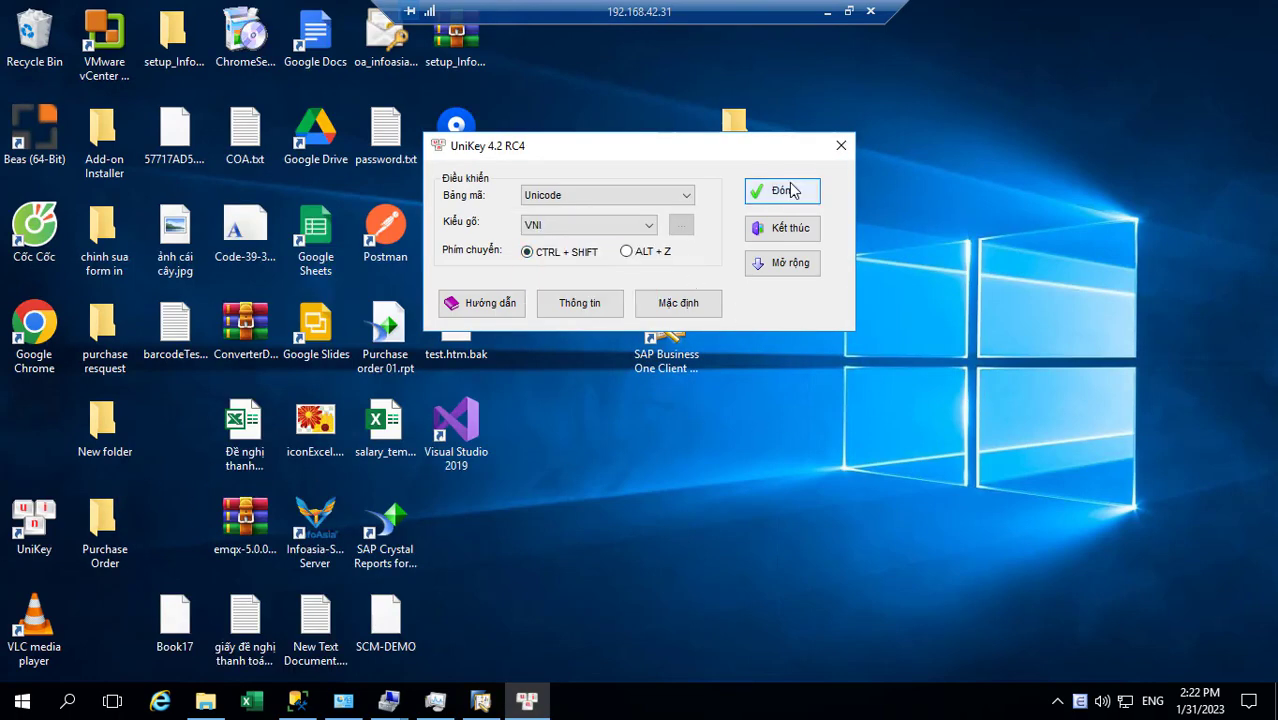
click(782, 191)
click(483, 699)
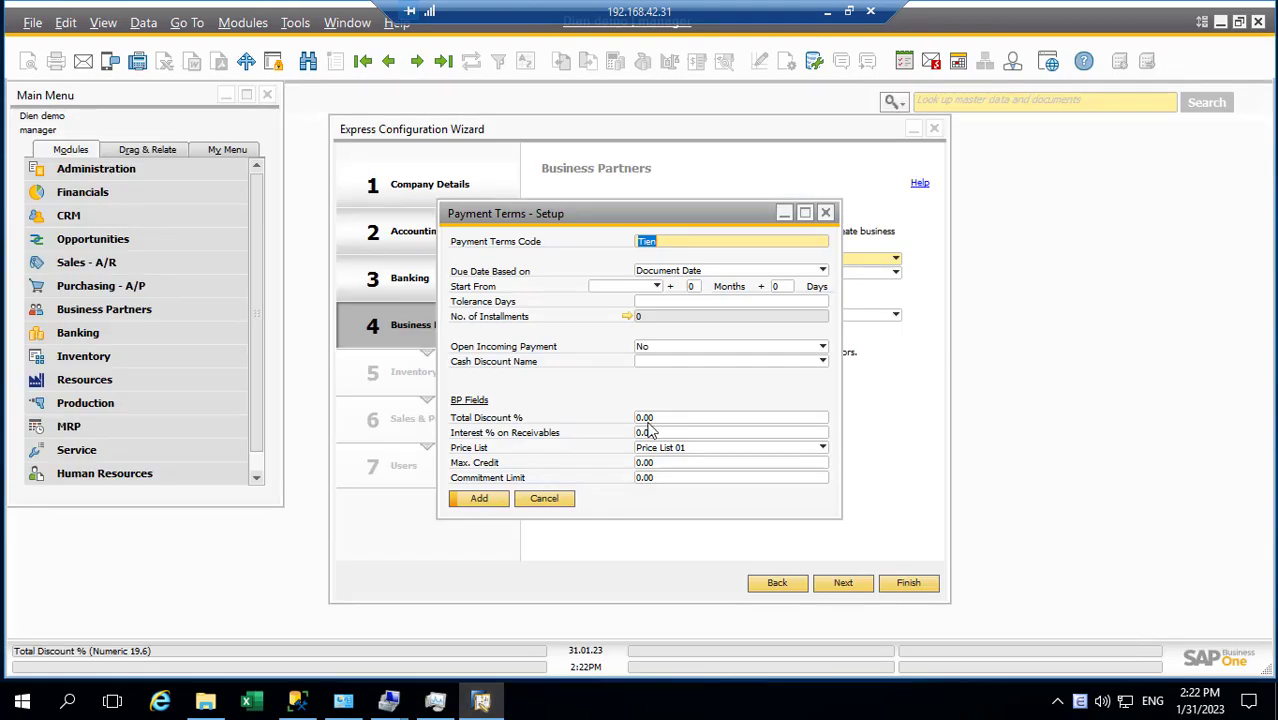
key(BackSpace)
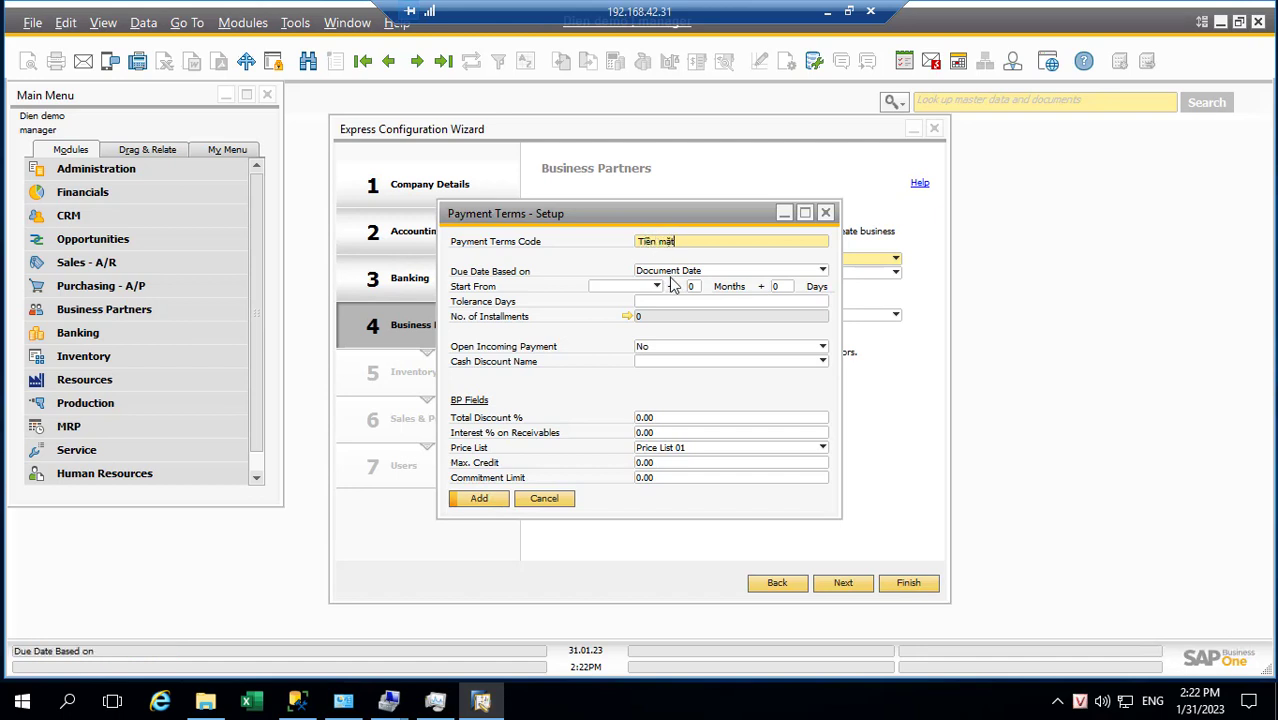
Complete the payment term code as 'Thanh Toán Tiền mặt' and add it
click(638, 242)
text(Thanh )
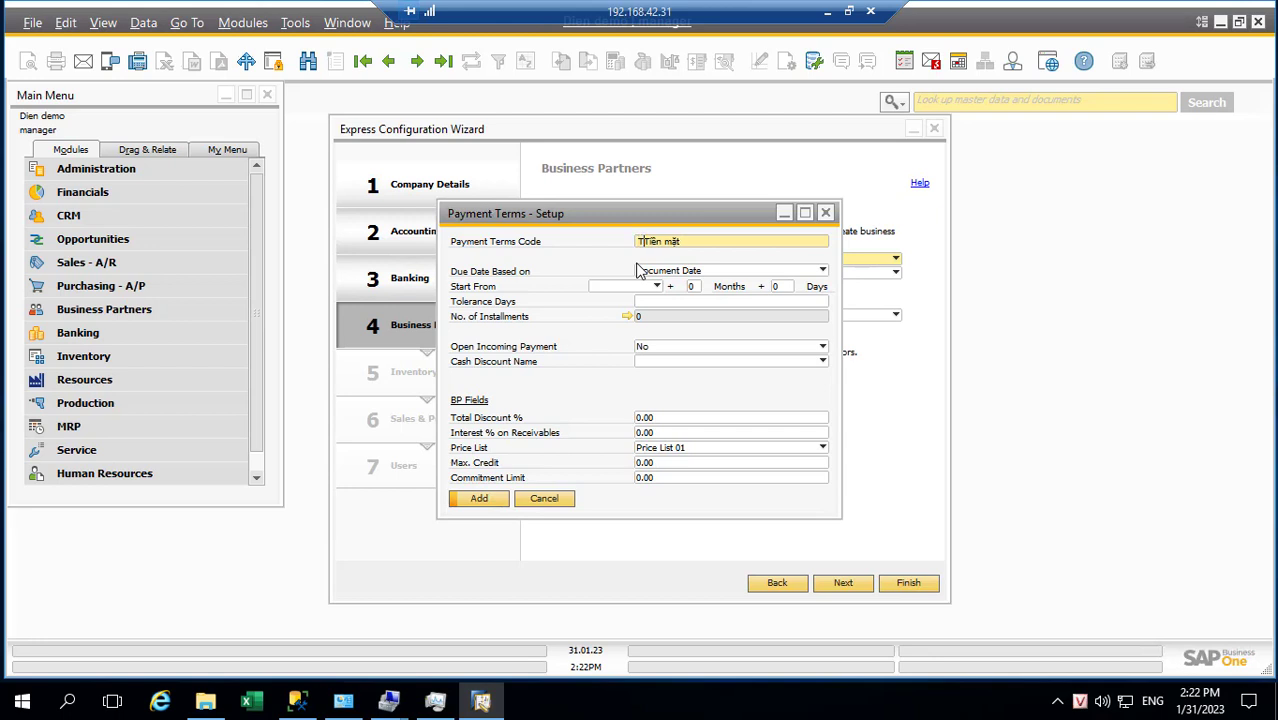
text(toán)
key(BackSpace)
key(BackSpace)
key(BackSpace)
key(BackSpace)
key(BackSpace)
text(Toán)
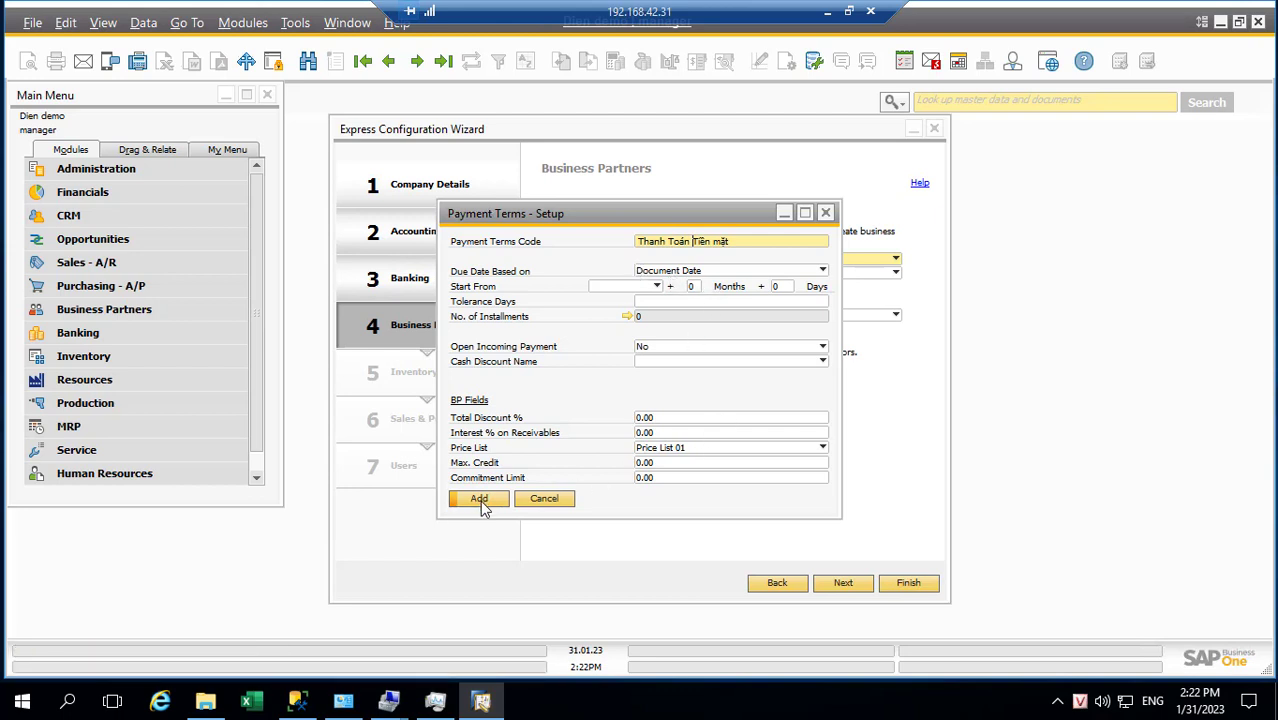
click(480, 499)
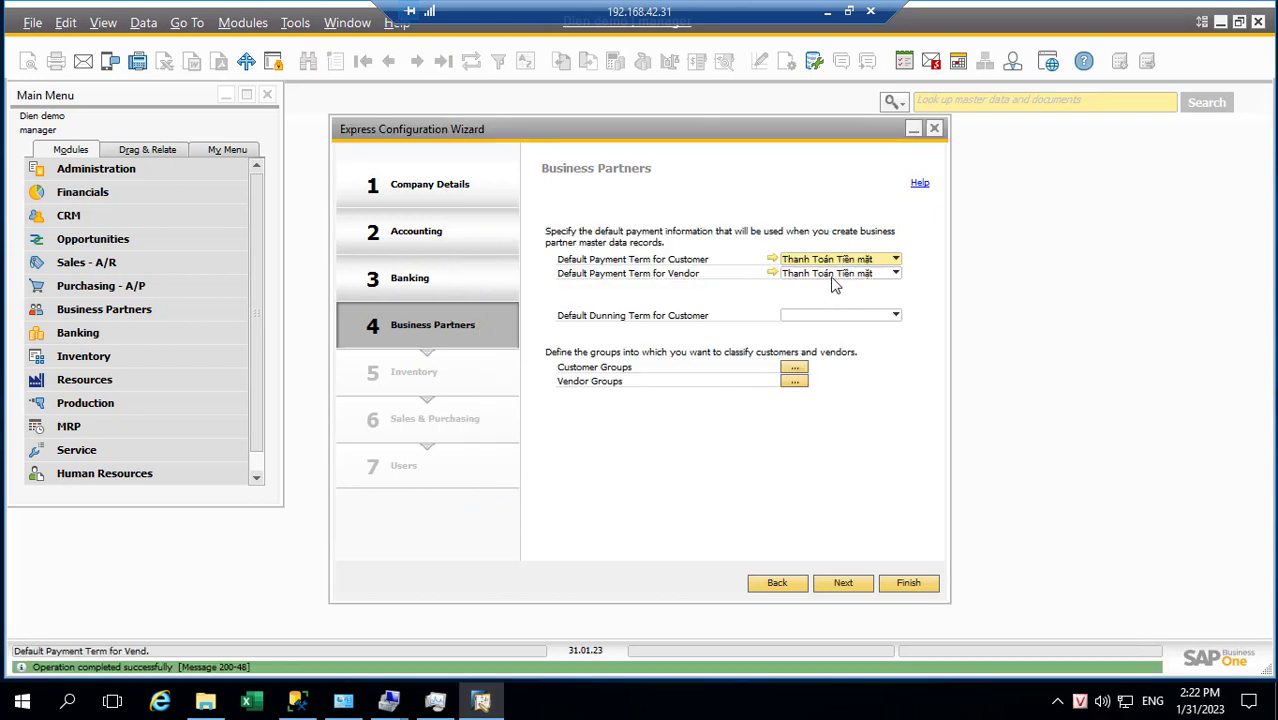
Define a new vendor payment term with code 'Thanh toán sau 15 ngày'
click(835, 274)
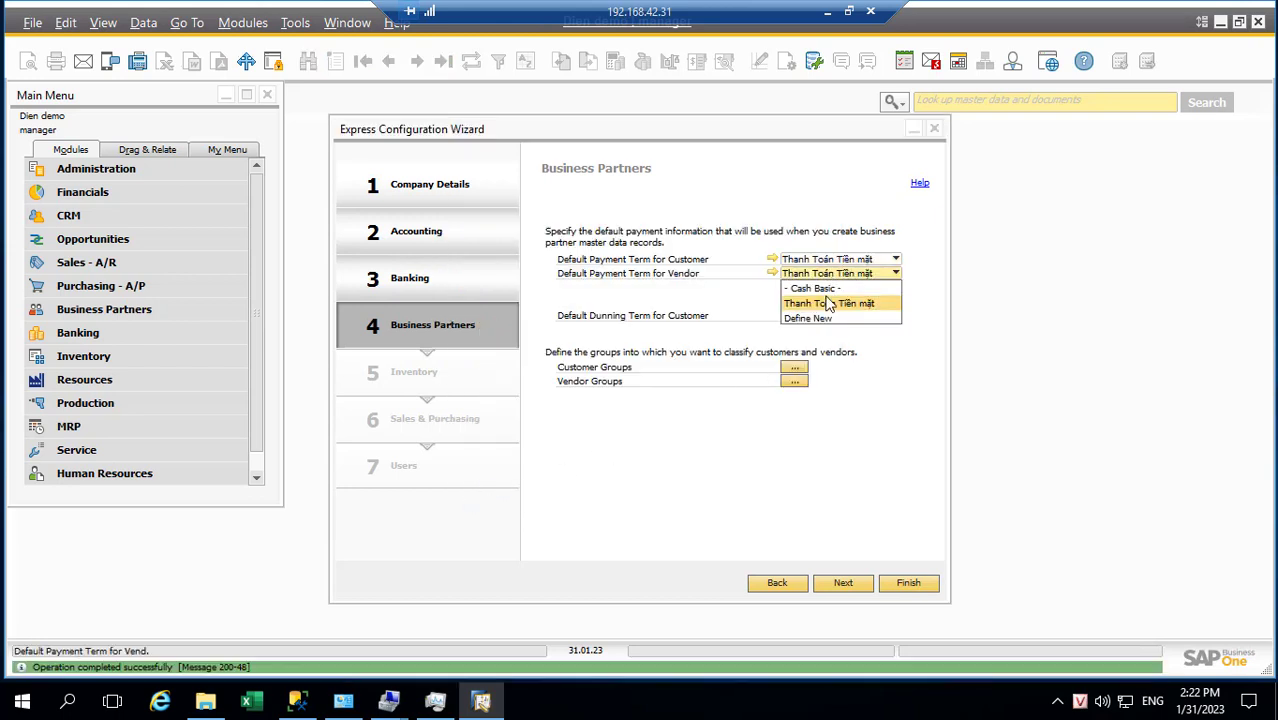
click(810, 318)
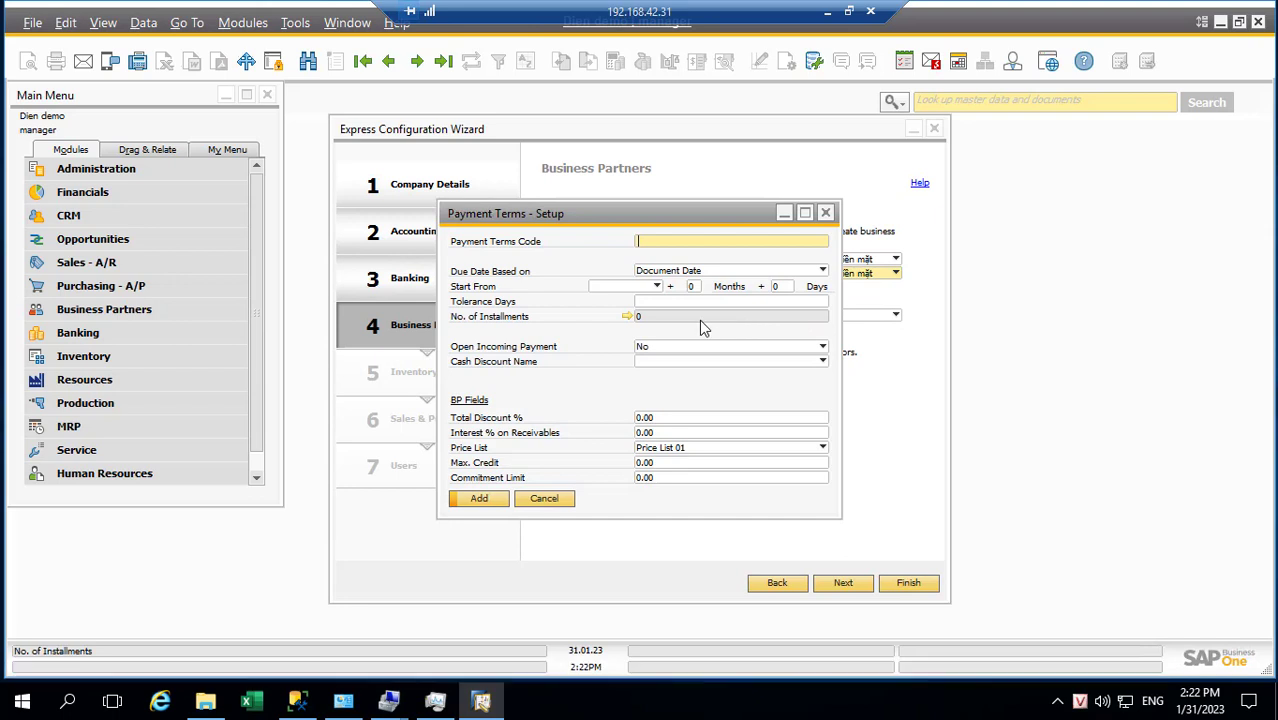
text(Thanh toán sau 15 ngày)
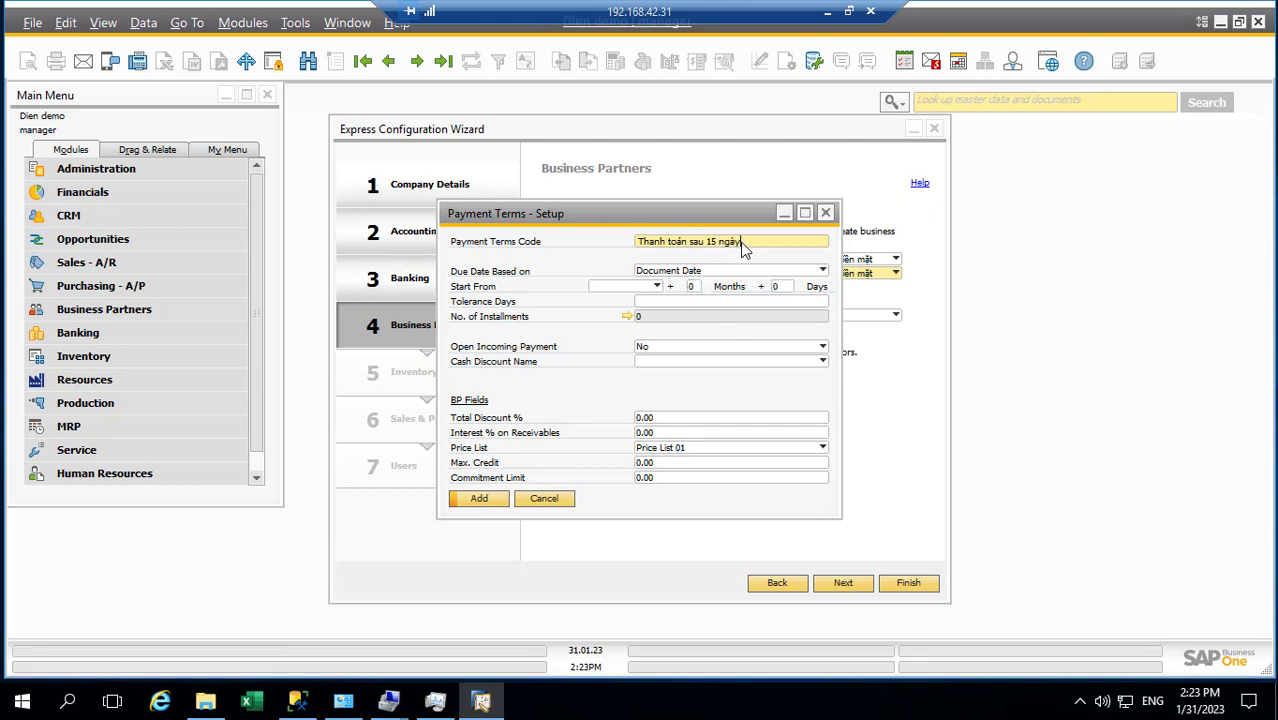
drag(742, 243, 630, 244)
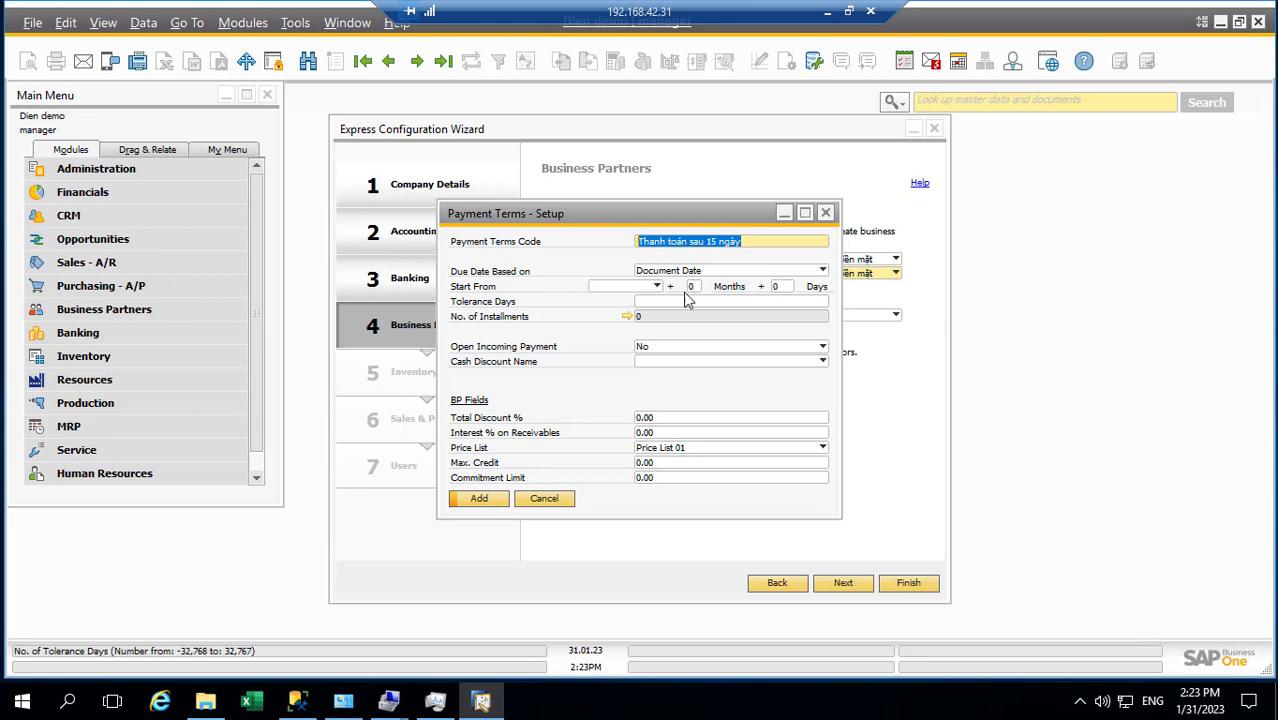
Set Months to 15, leaving Start From blank, and add the term
click(656, 288)
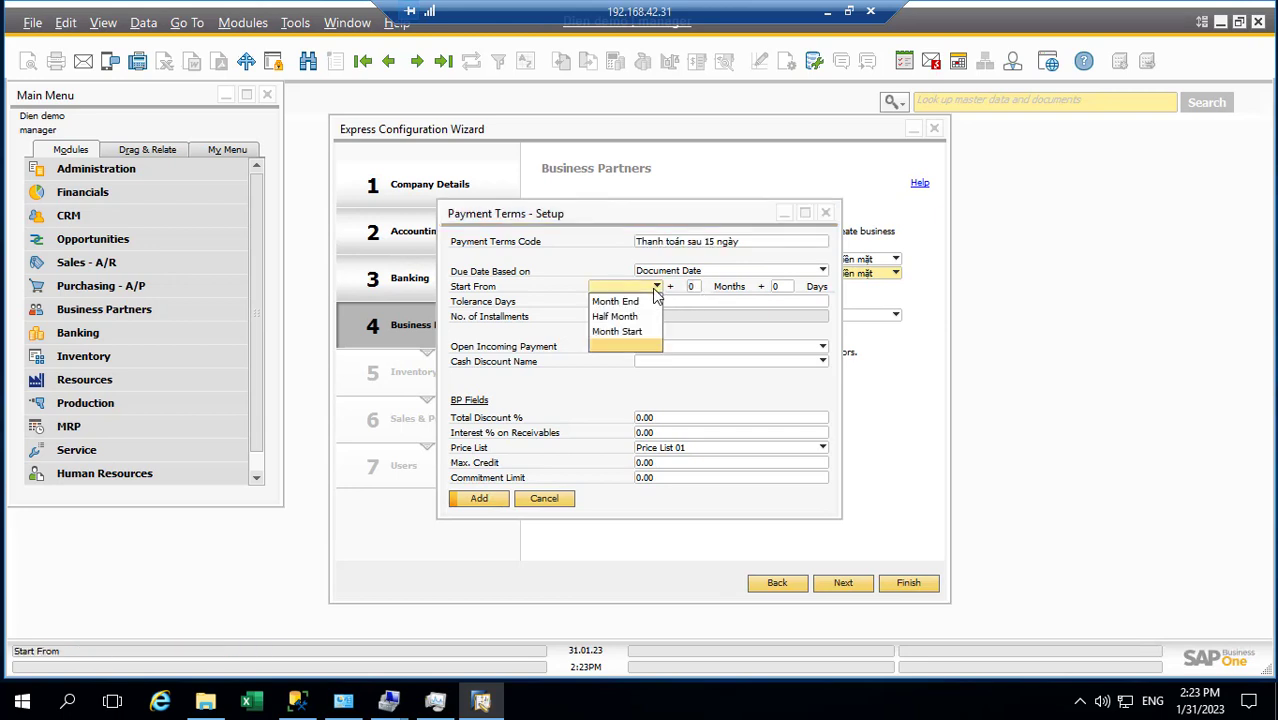
click(656, 288)
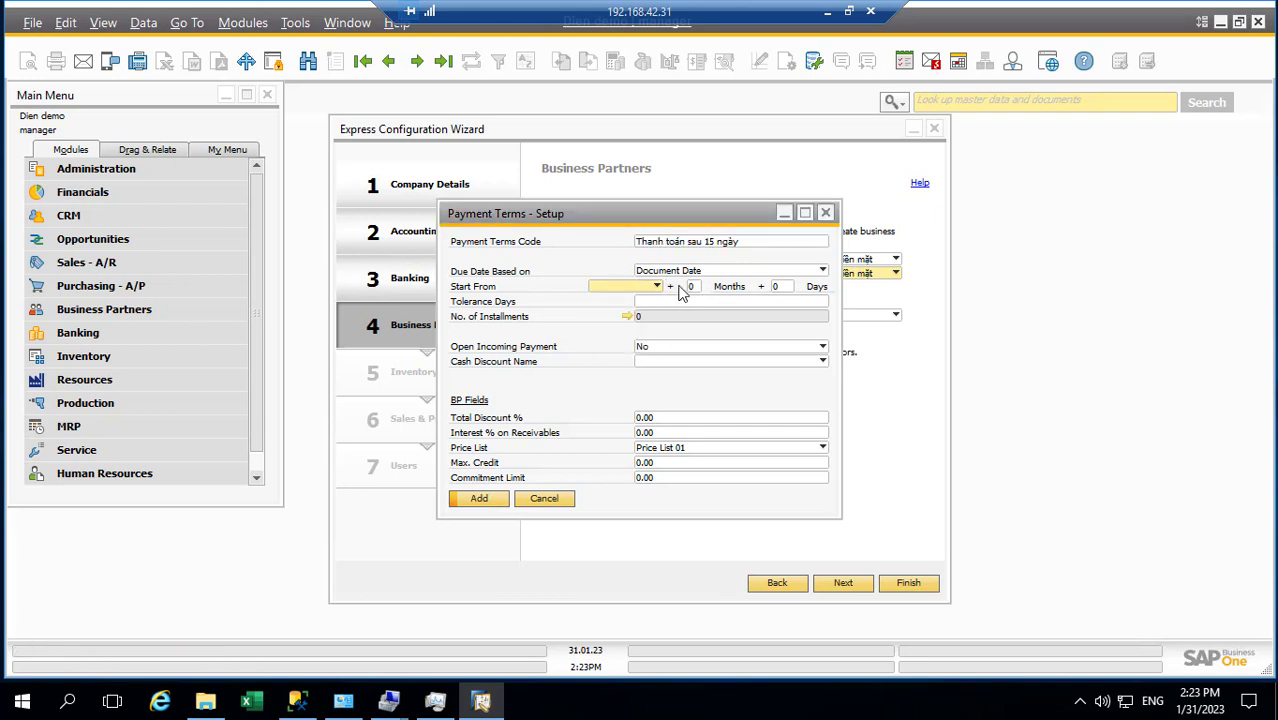
click(690, 287)
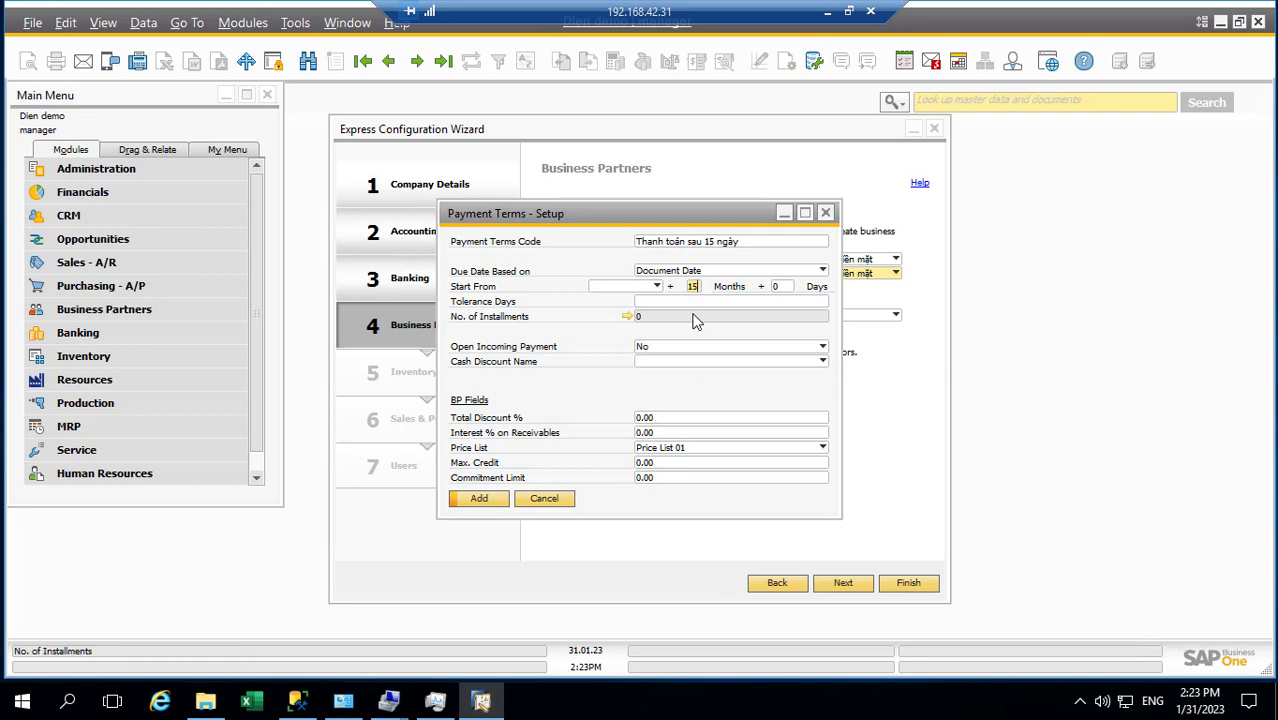
text(15)
key(Tab)
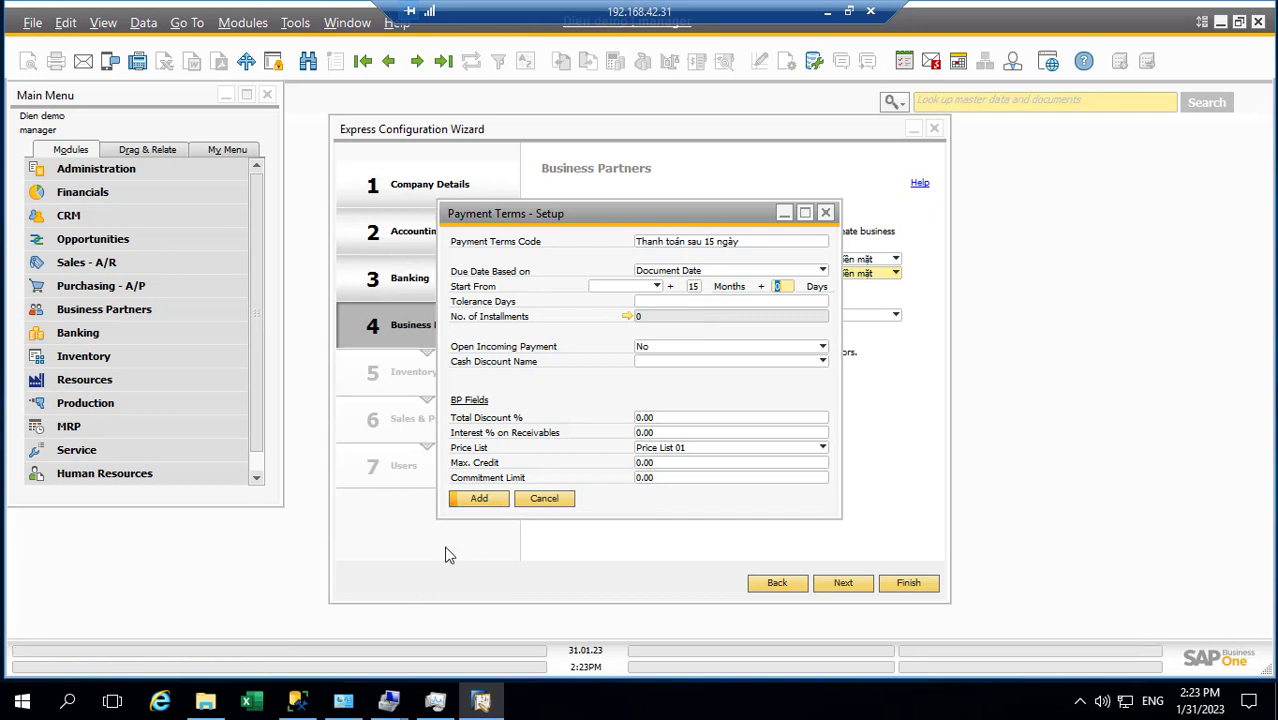
click(481, 500)
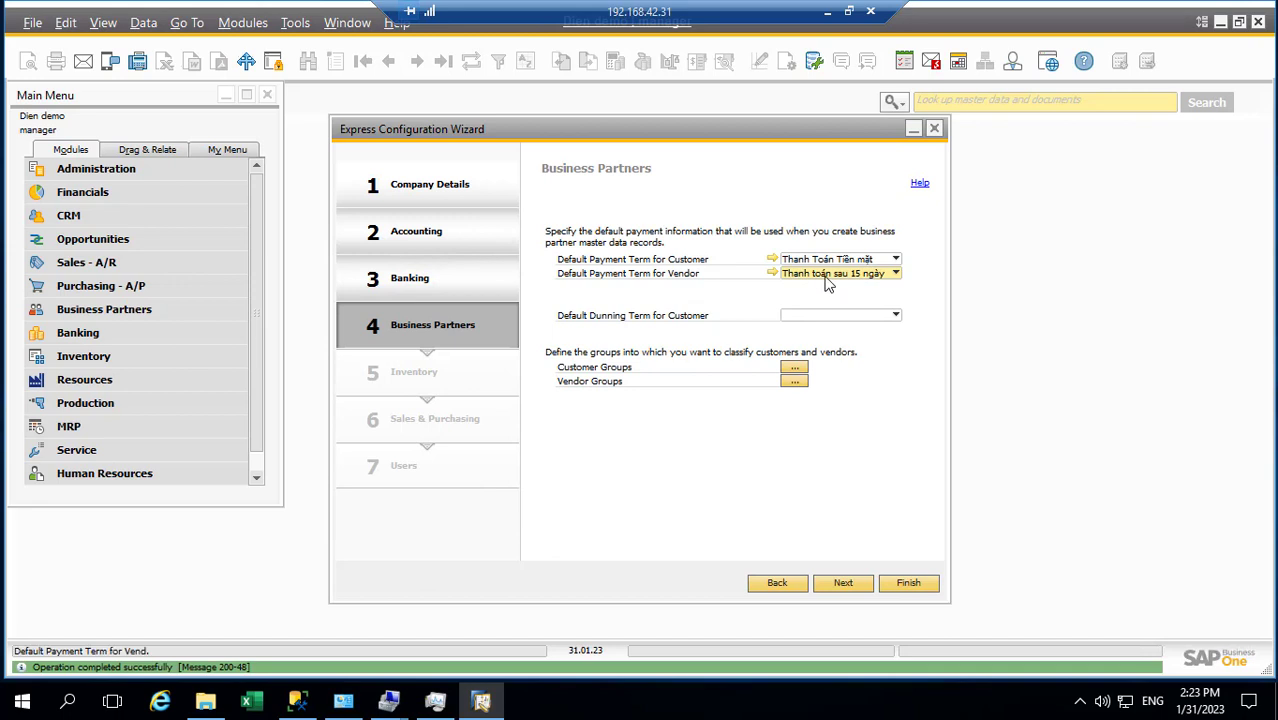
click(835, 273)
Create the 'Thanh toán sau 30 ngày' vendor term with 30 days and add it
click(795, 331)
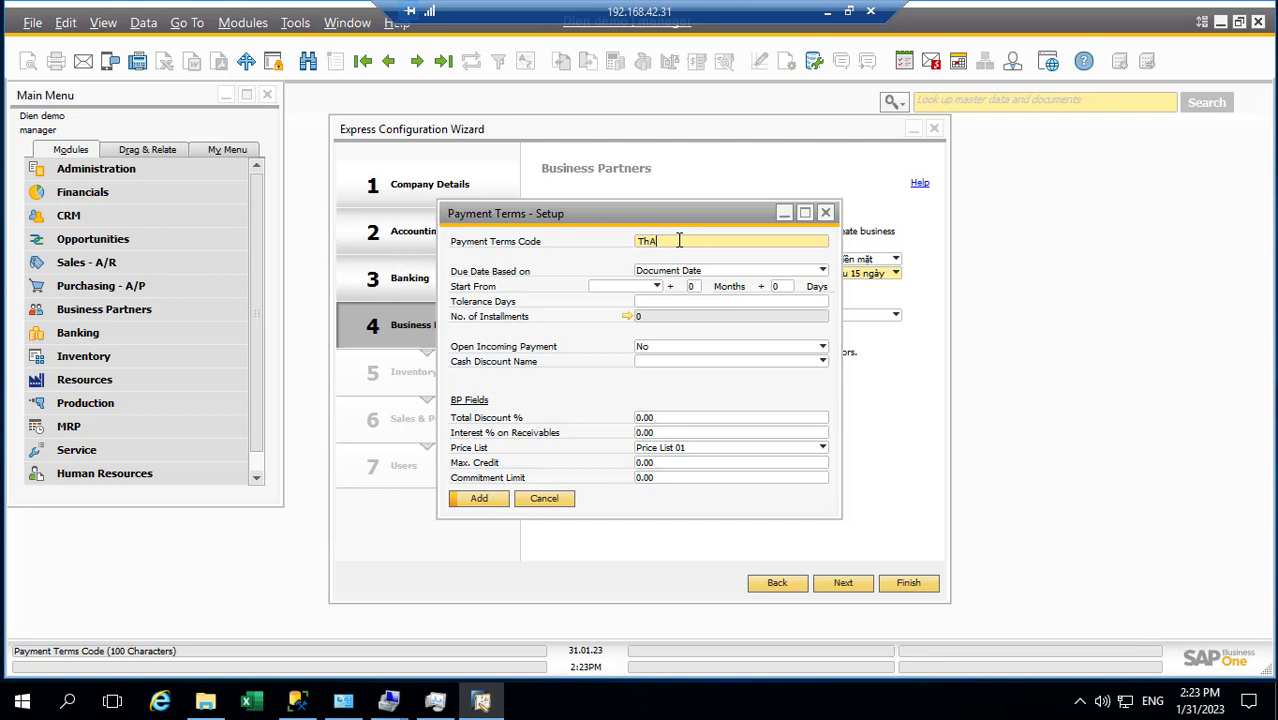
text(oan)
click(693, 288)
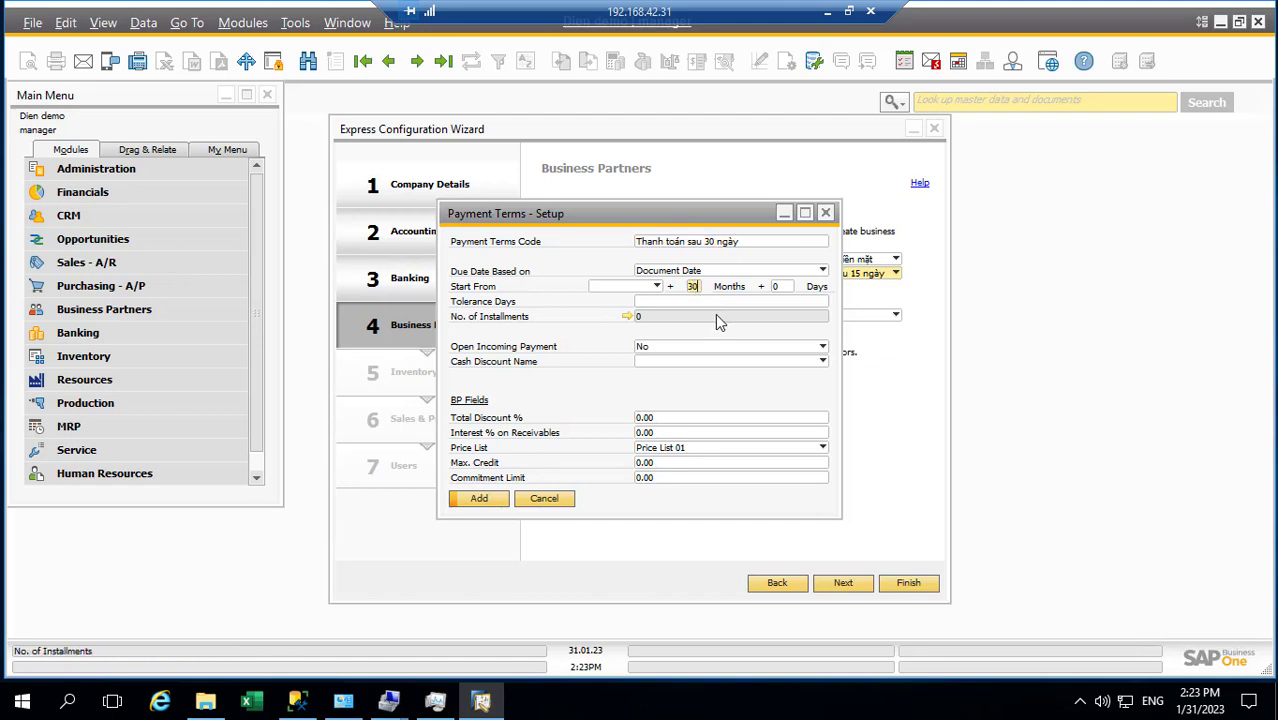
click(778, 288)
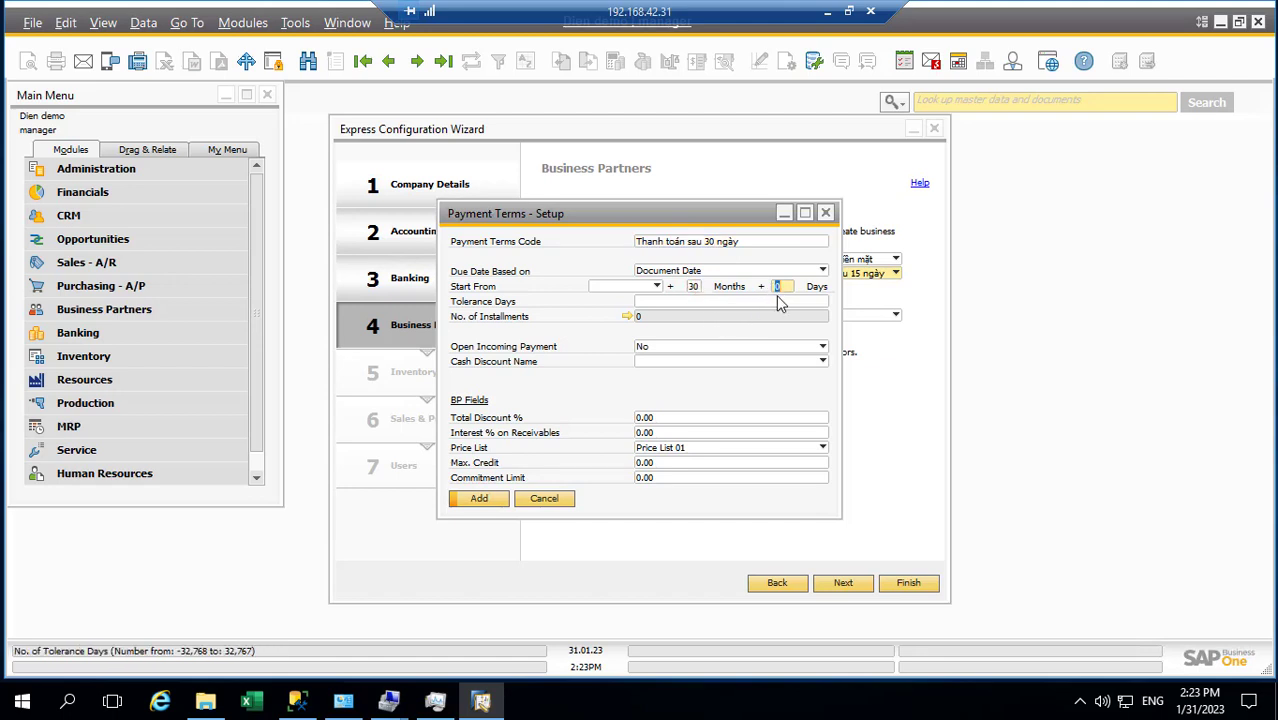
text(30)
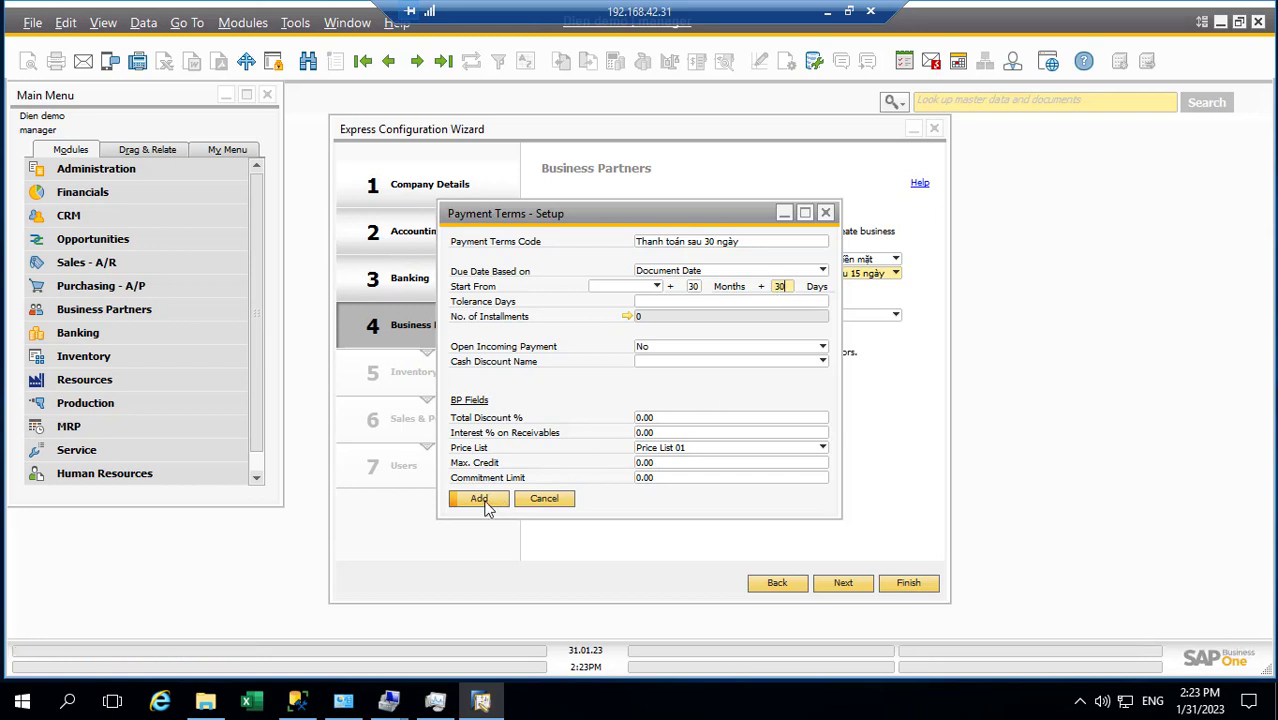
click(482, 499)
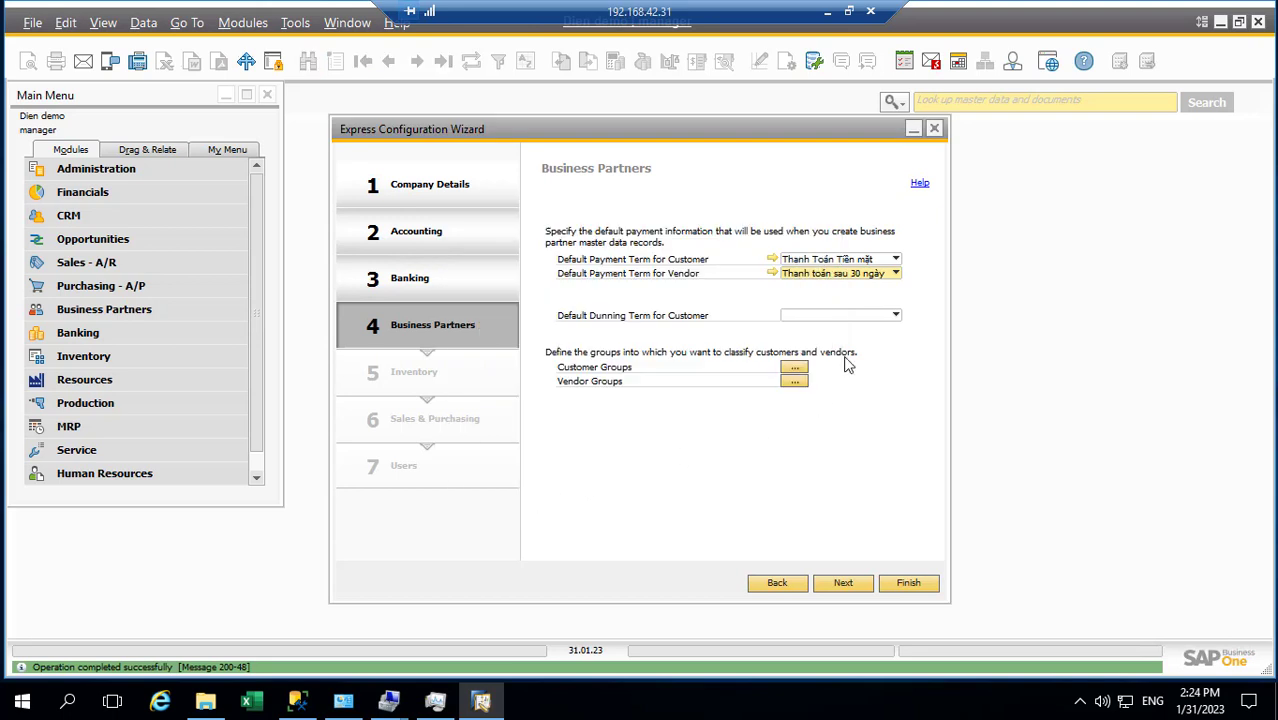
Set Thanh toán sau 15 ngày as the vendor default payment term
click(867, 276)
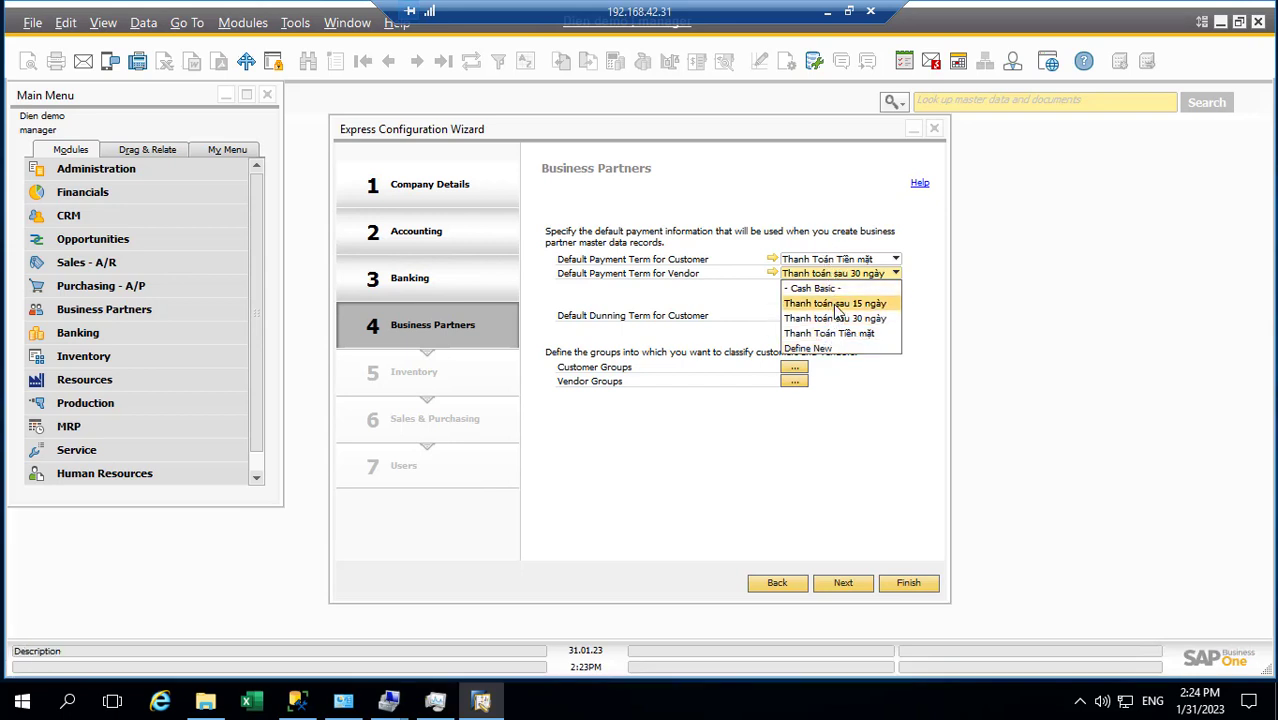
click(836, 310)
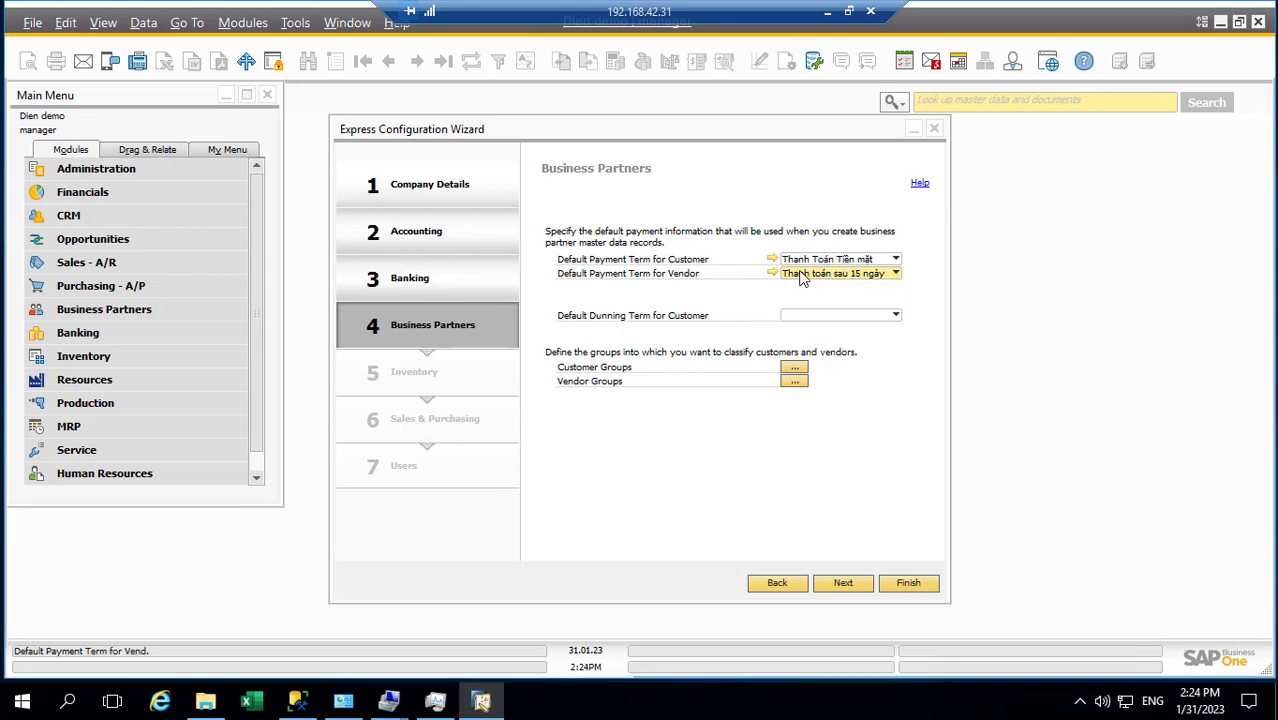
click(773, 259)
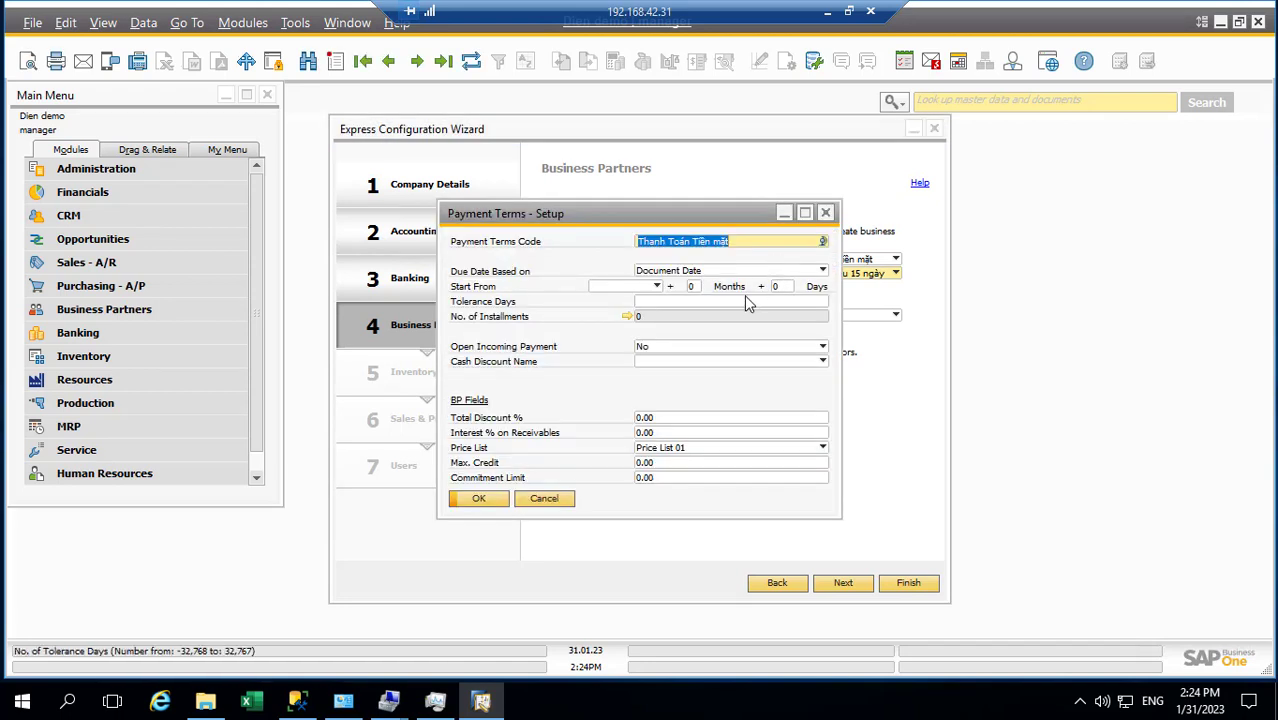
click(825, 213)
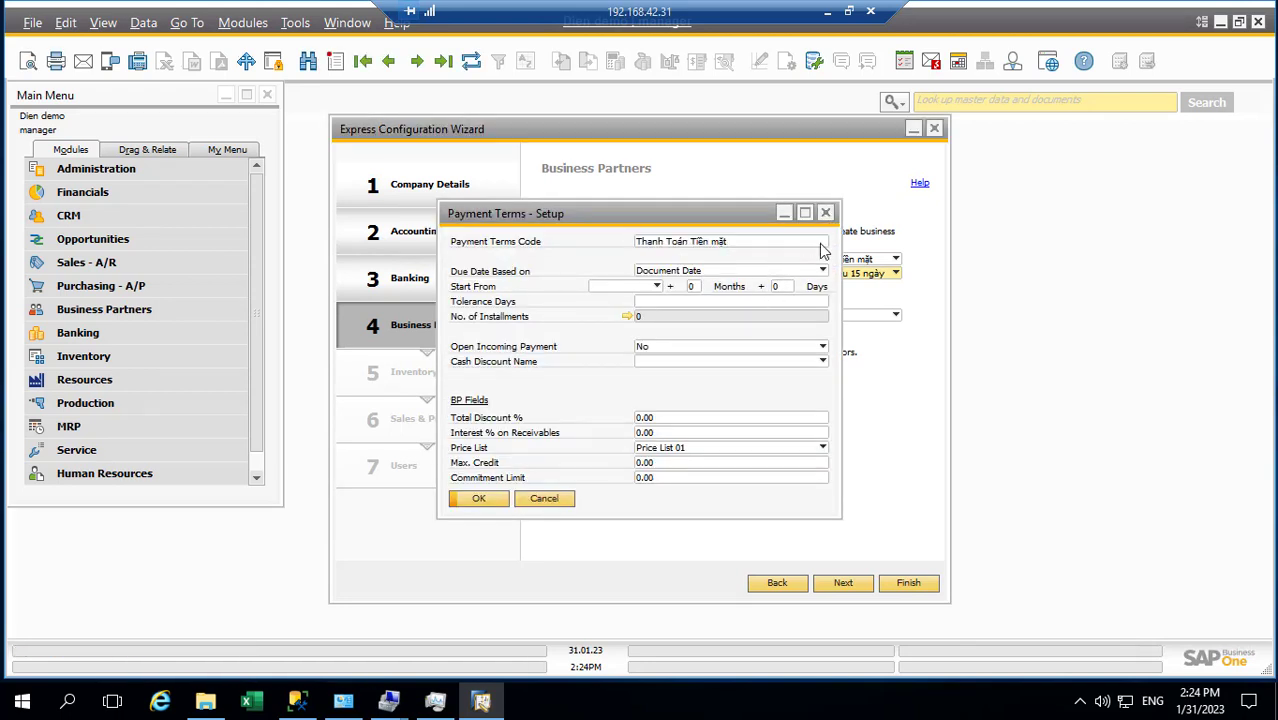
Edit the extra days value of the Thanh toán sau 15 ngày term and save it
click(774, 274)
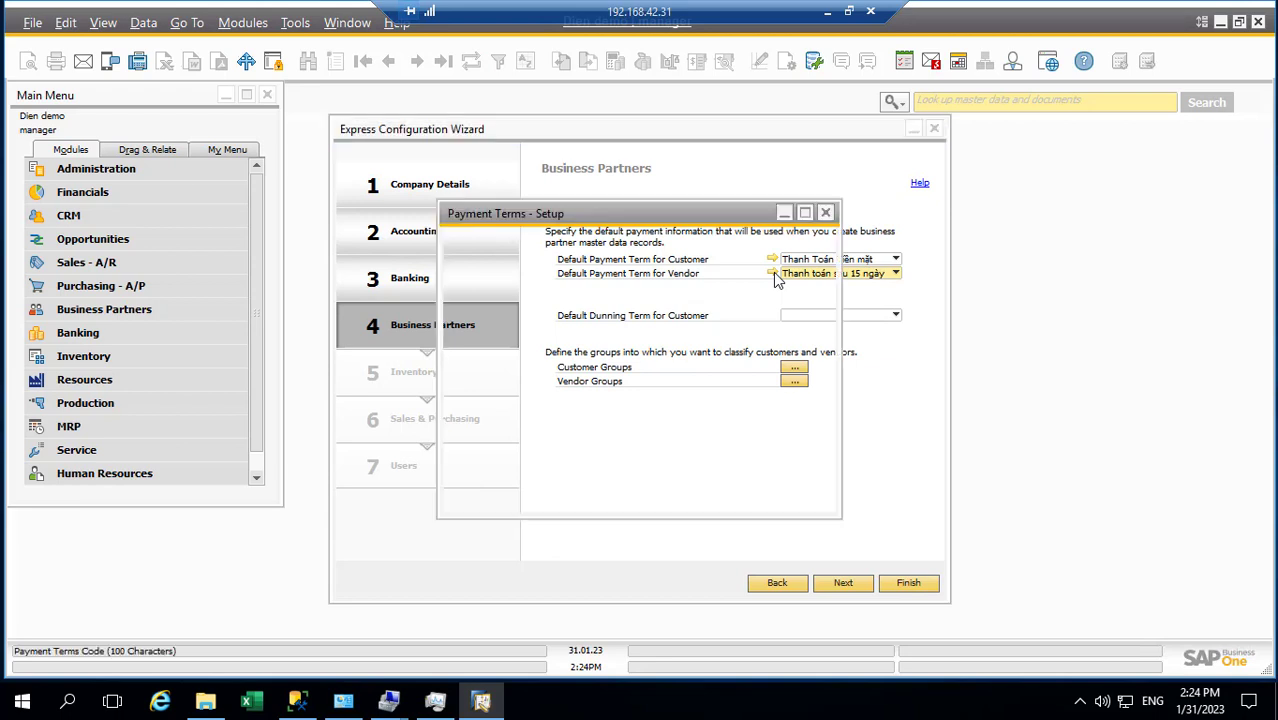
click(779, 287)
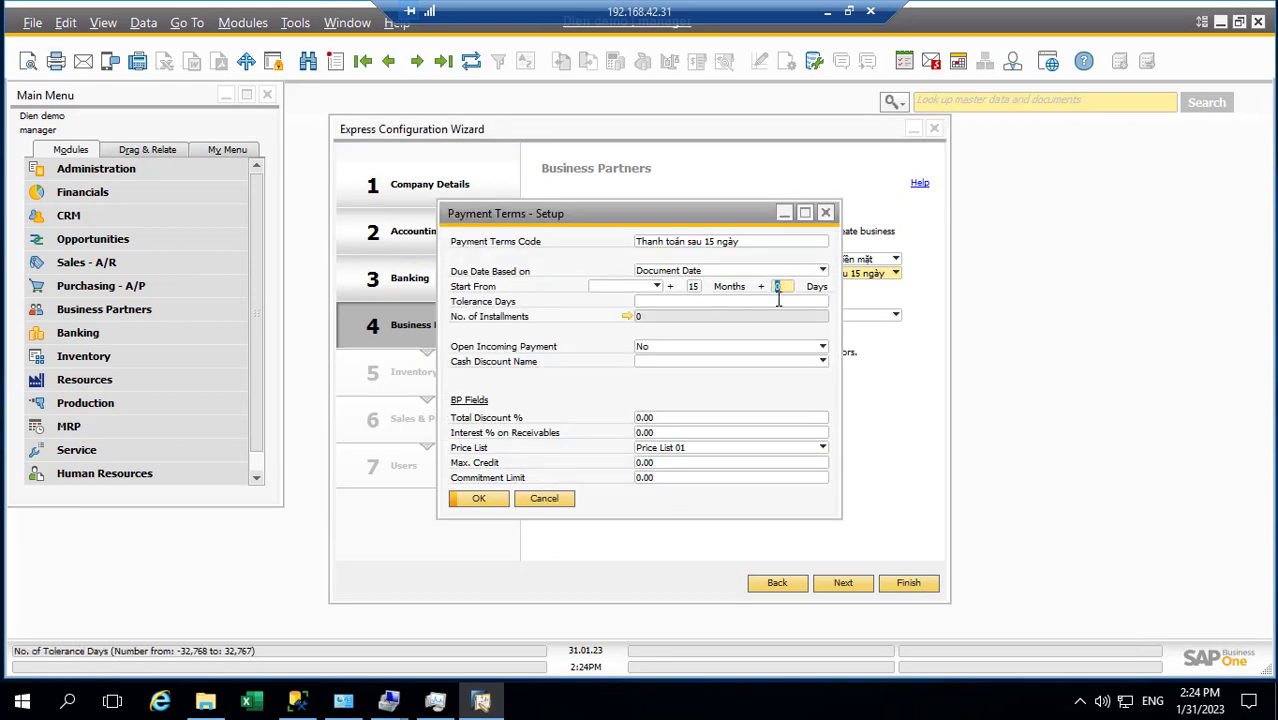
key(BackSpace)
text(0)
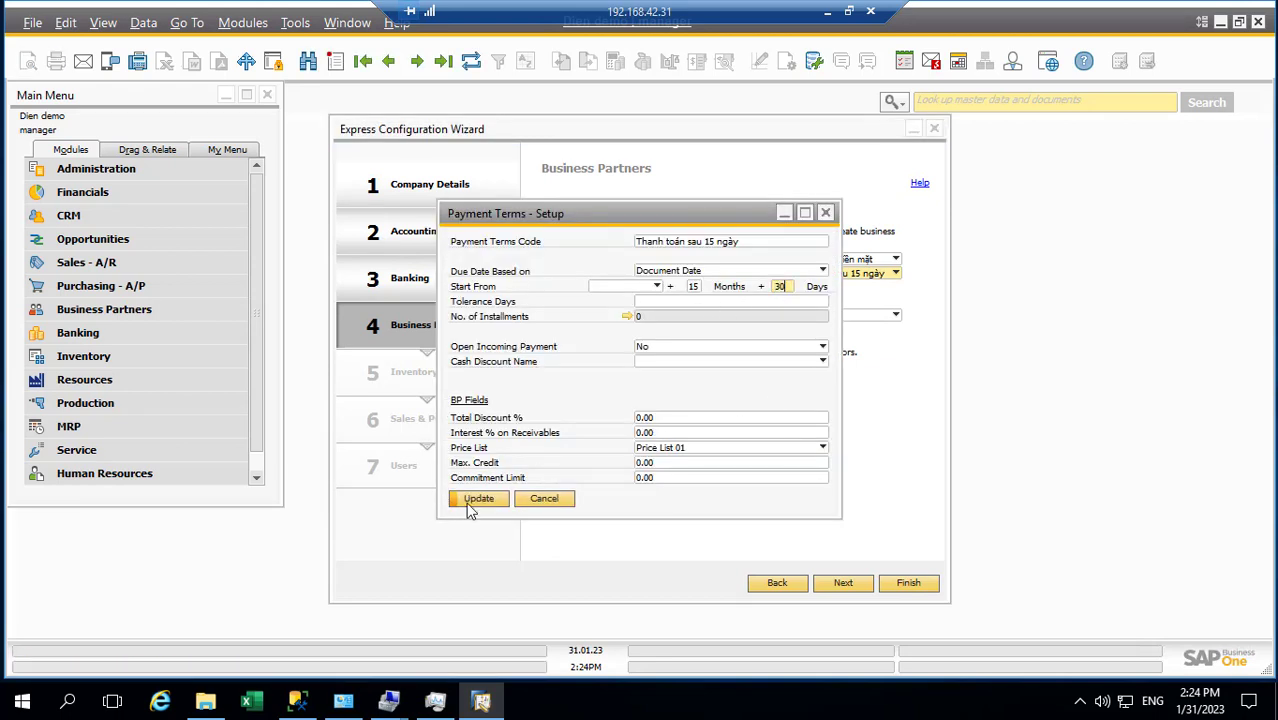
click(478, 500)
click(480, 499)
Make Thanh toán sau 15 ngày the customer default and update the term to 15 months plus 15 days
click(837, 260)
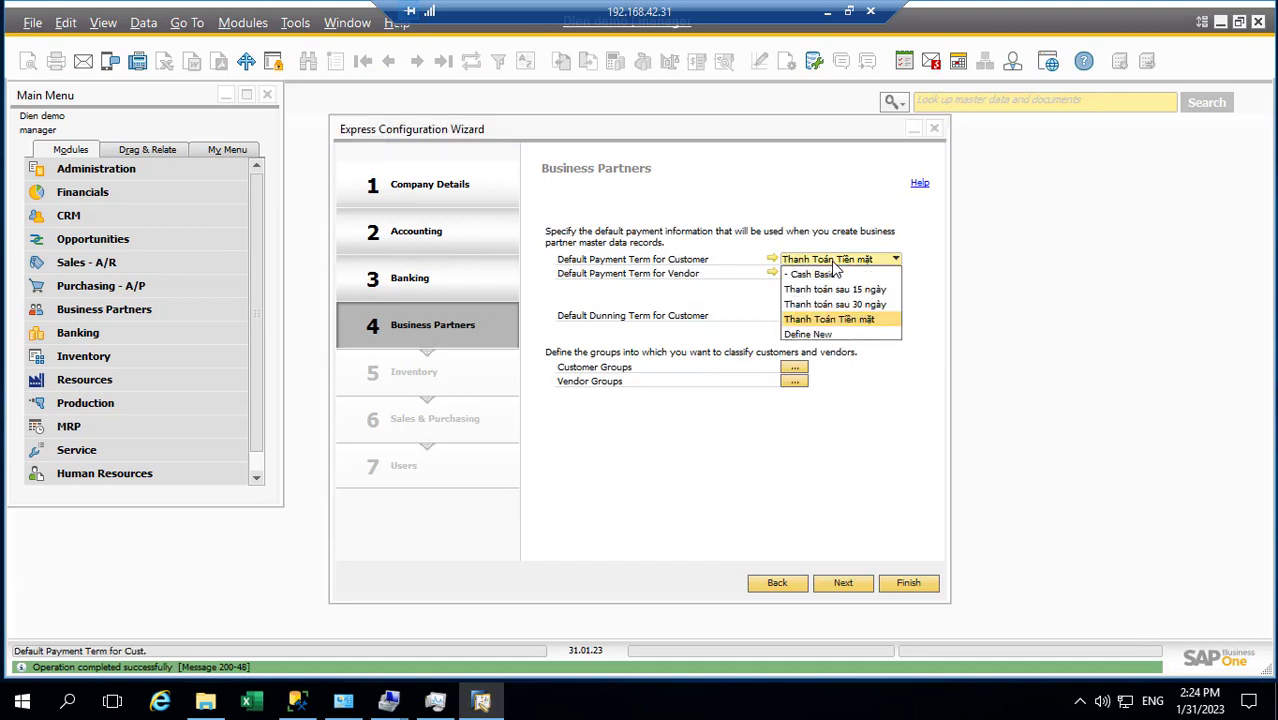
click(834, 289)
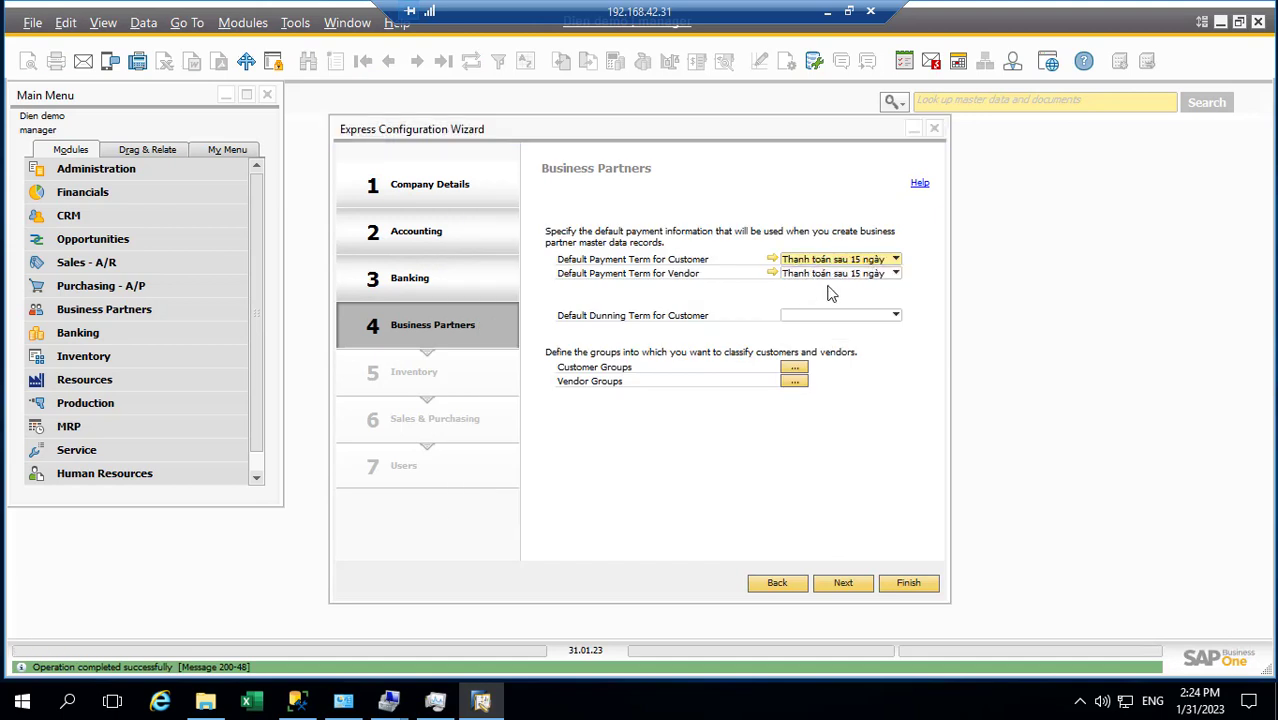
click(775, 259)
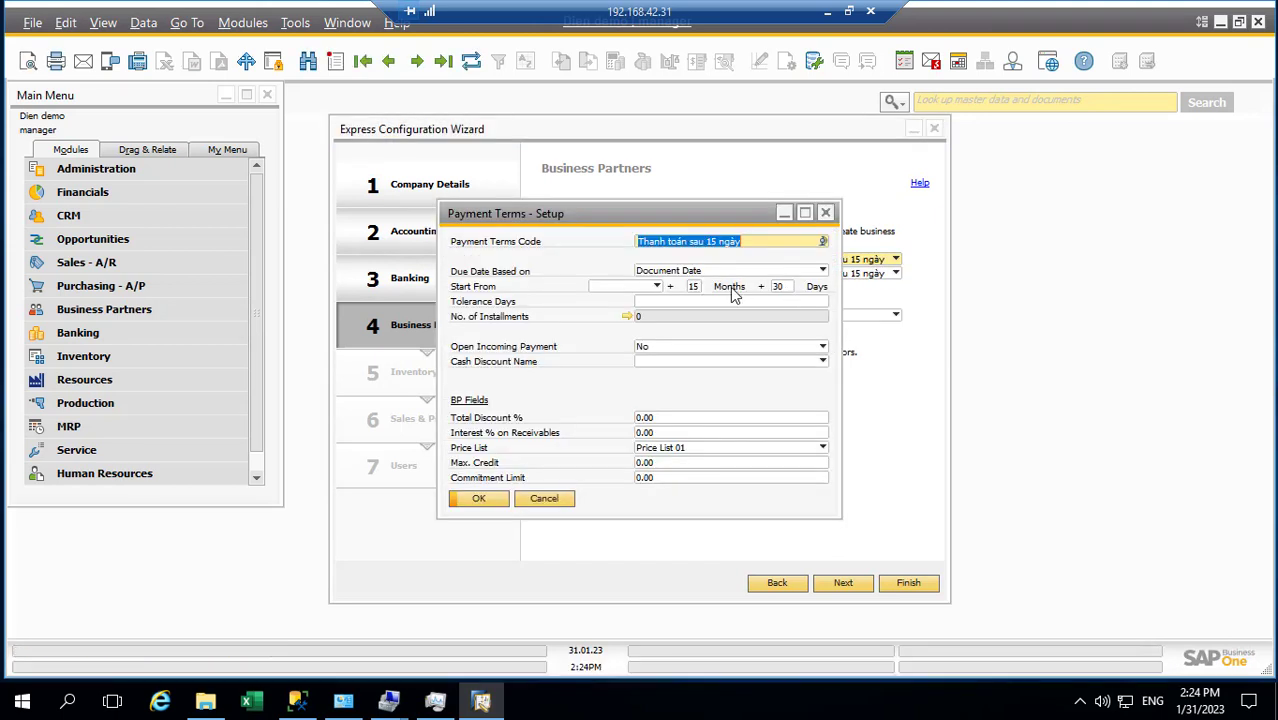
click(780, 287)
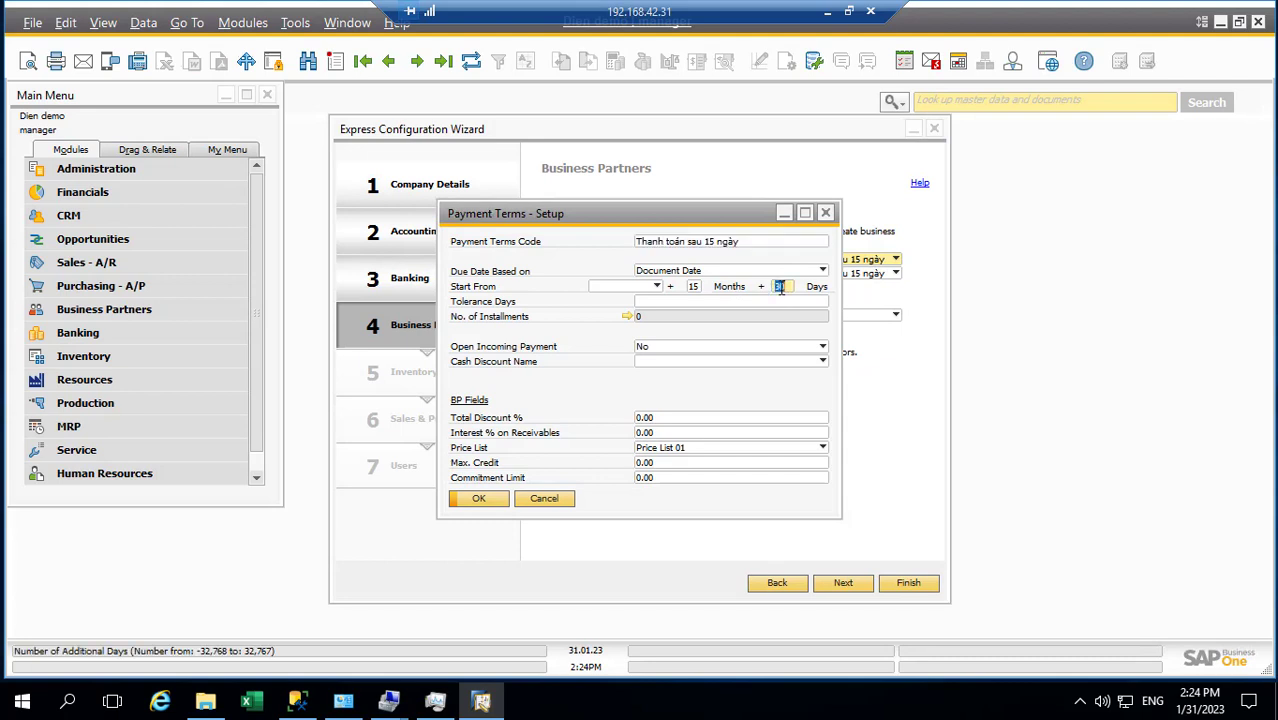
text(4)
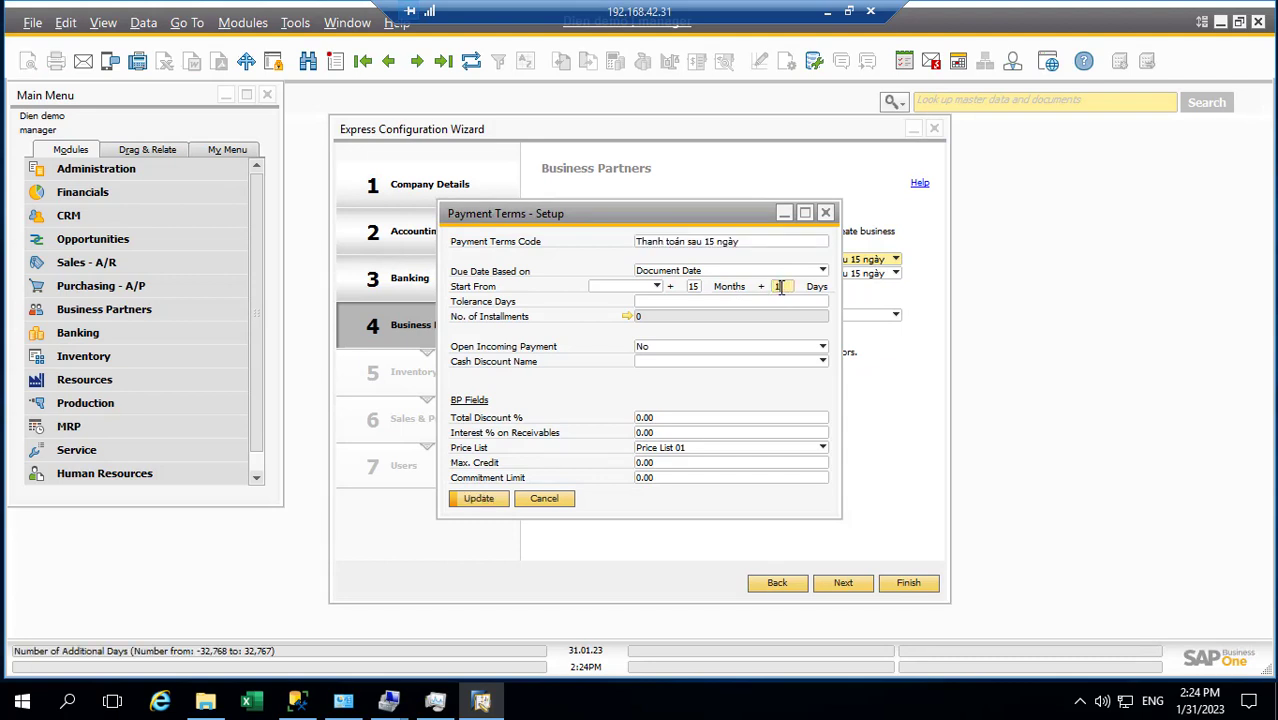
click(728, 302)
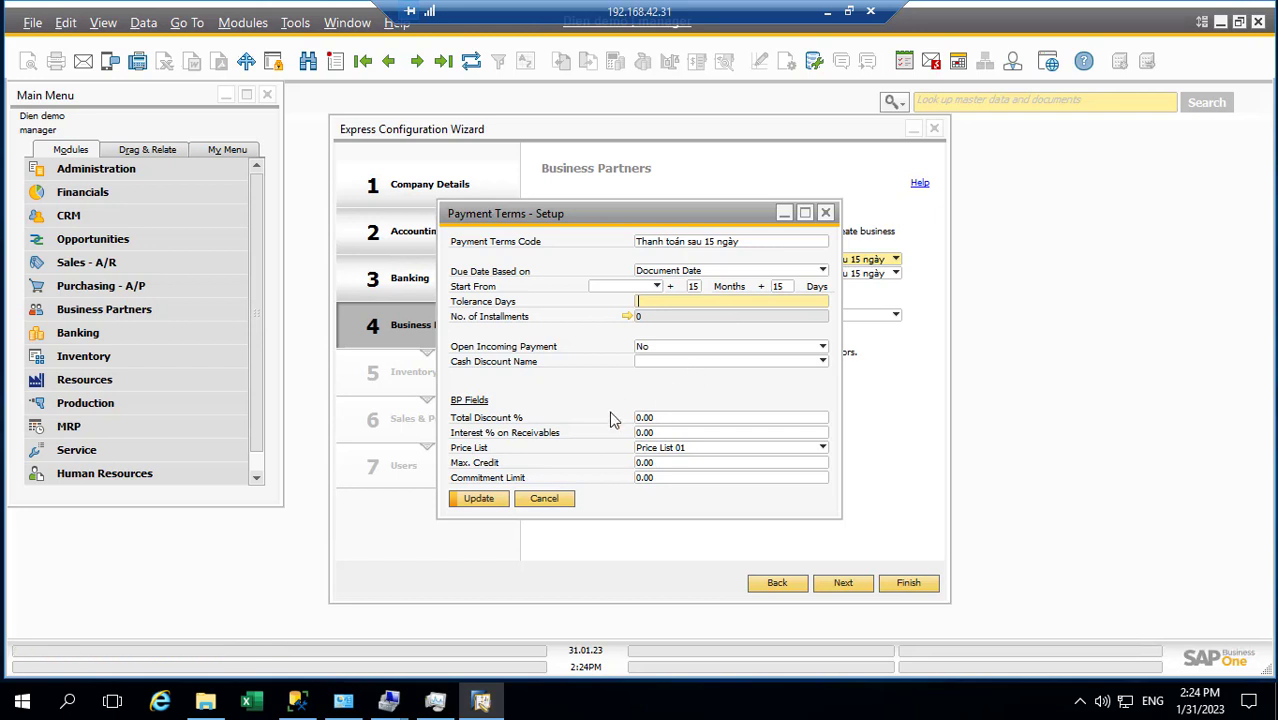
click(500, 505)
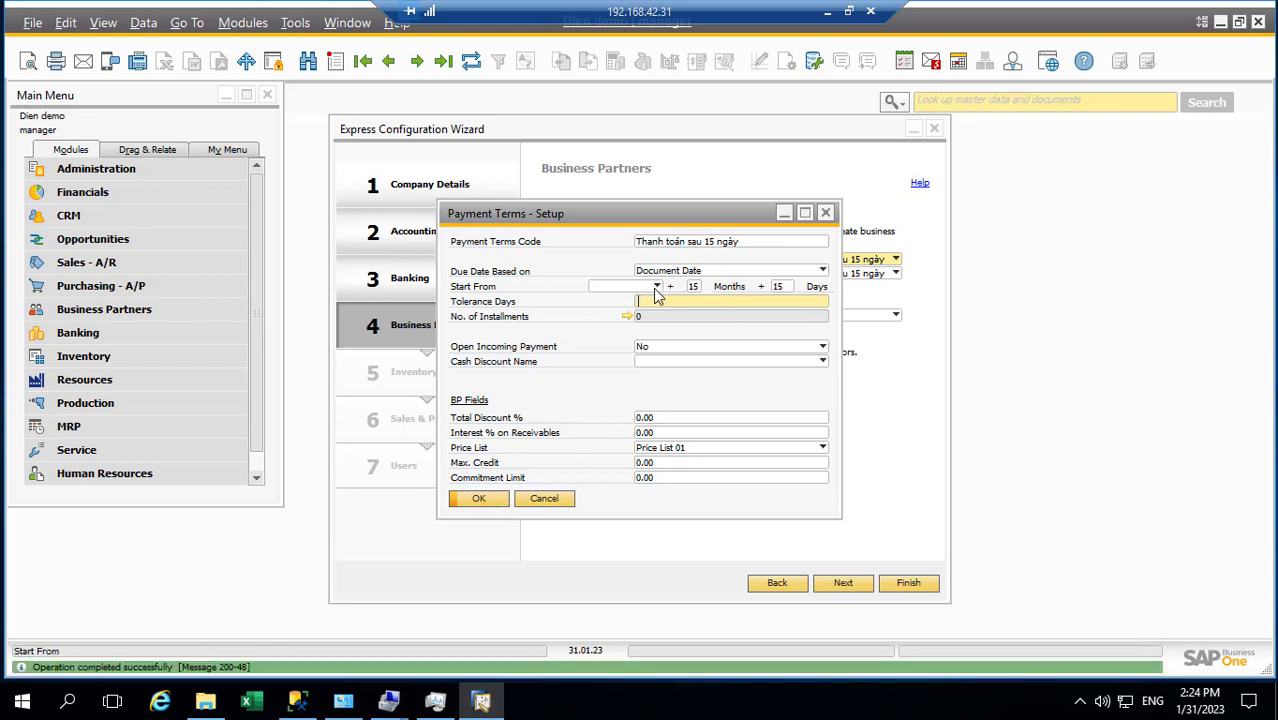
Confirm the payment terms, then review Customer Groups and Vendor Groups without changing them
click(479, 499)
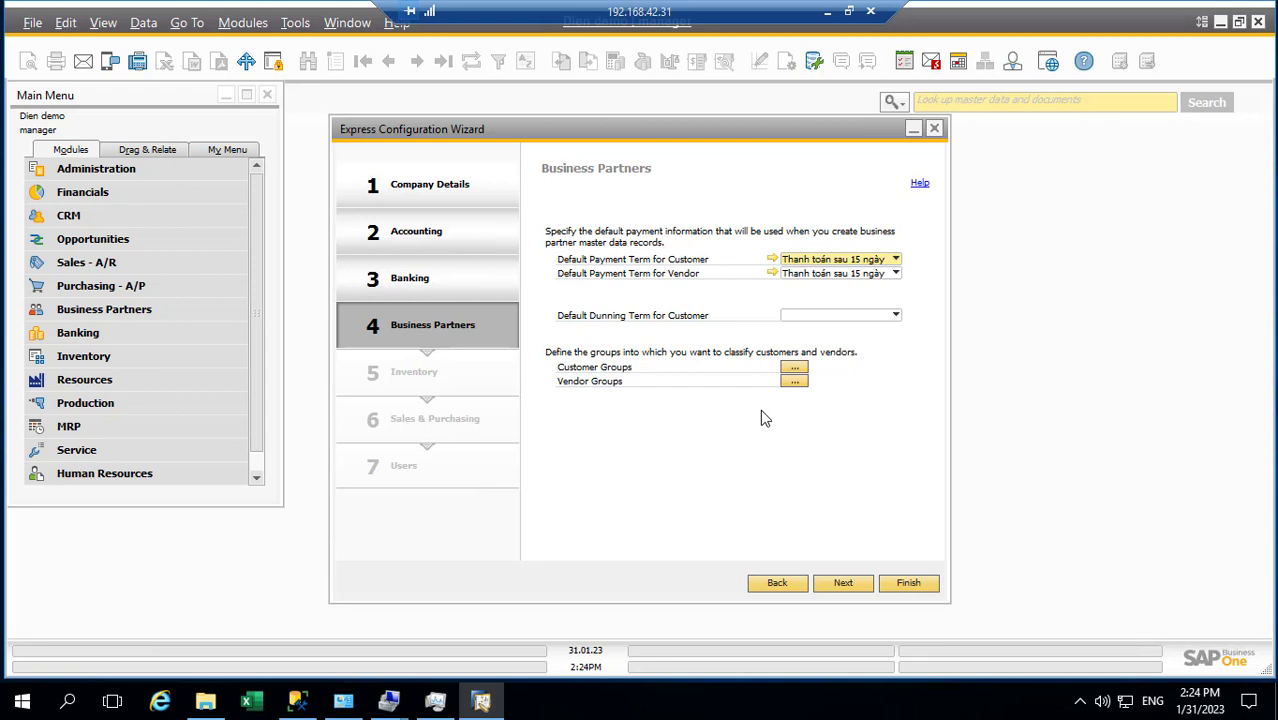
click(793, 367)
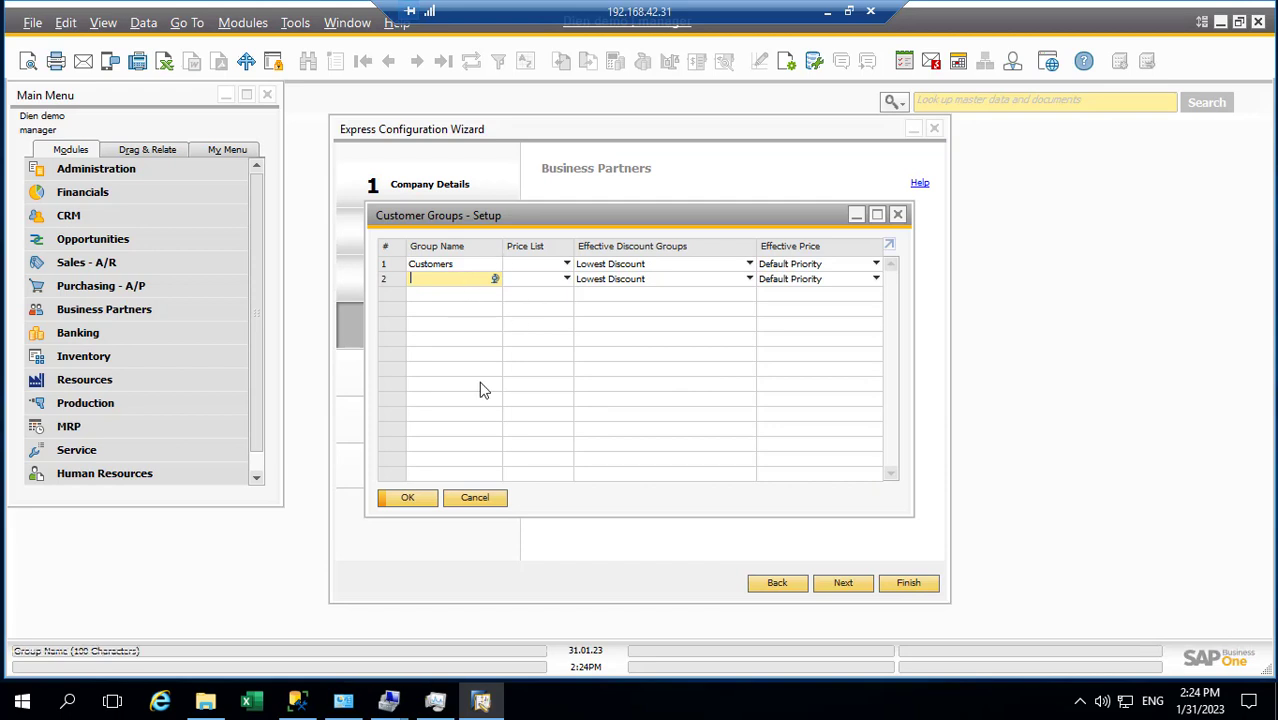
click(897, 214)
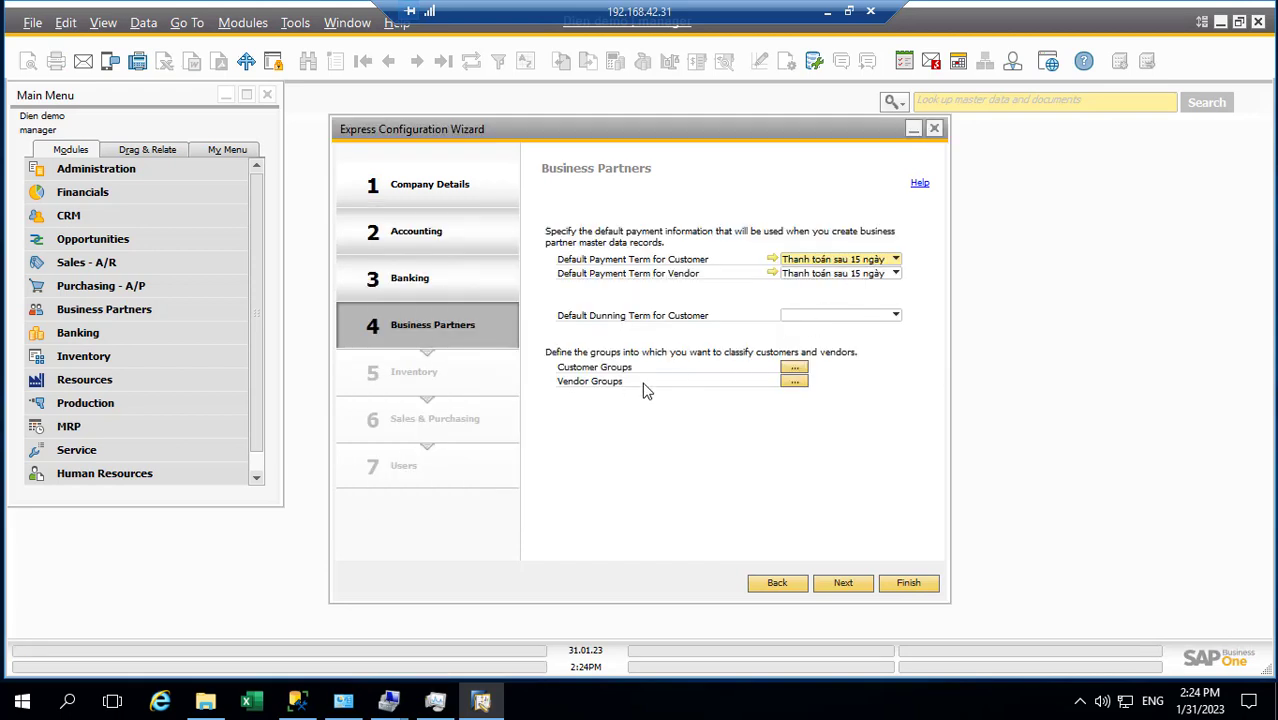
click(794, 381)
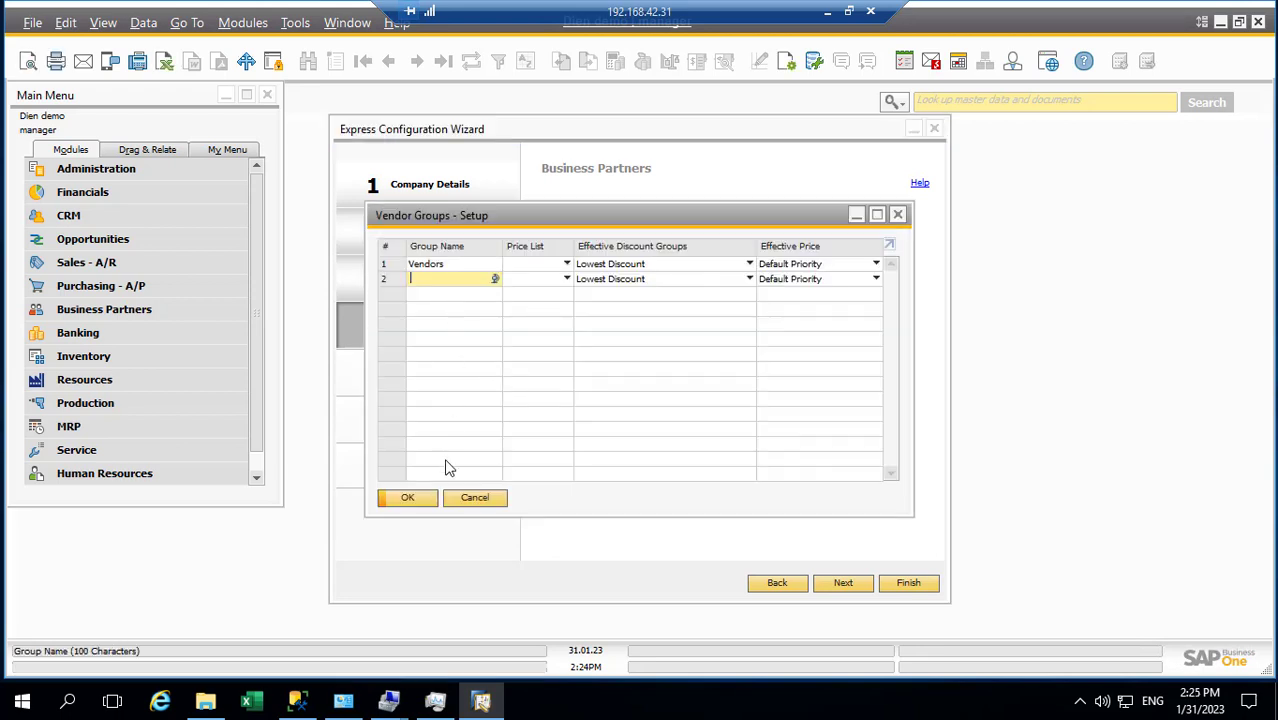
click(466, 501)
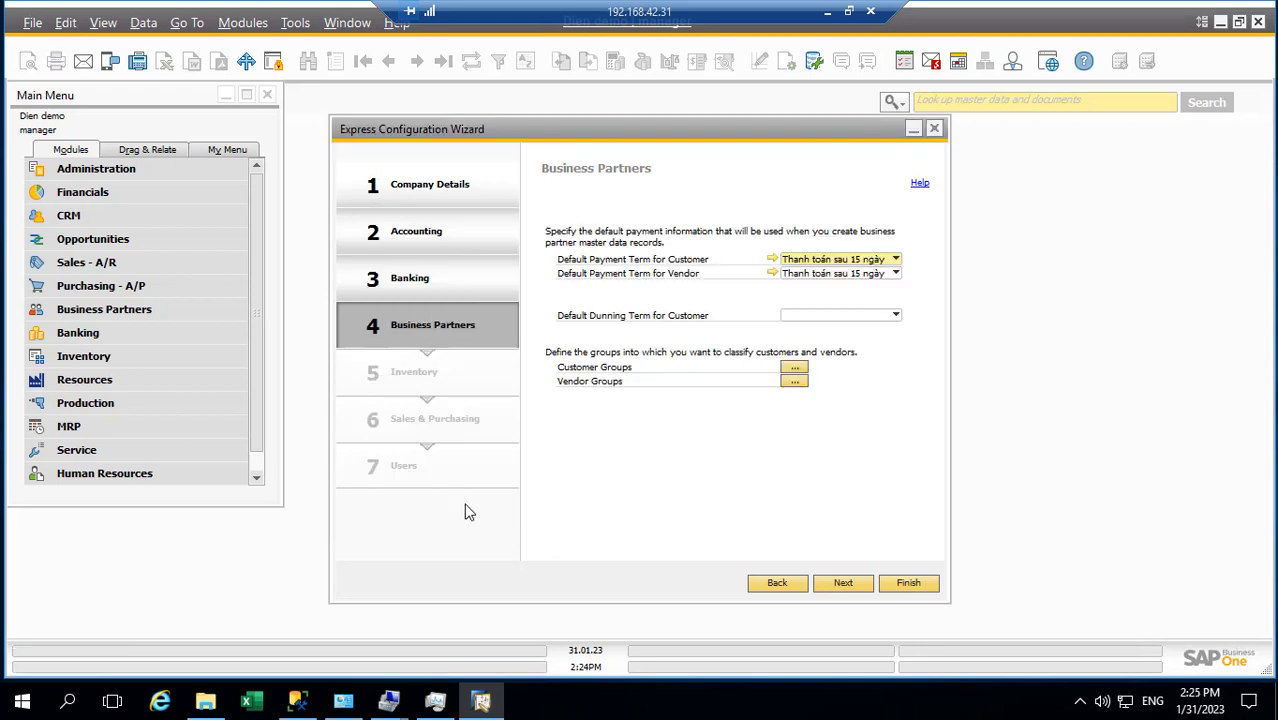
Move to the Inventory step, discard the unsaved Nguyên liệu item group, and continue to bin locations
click(853, 582)
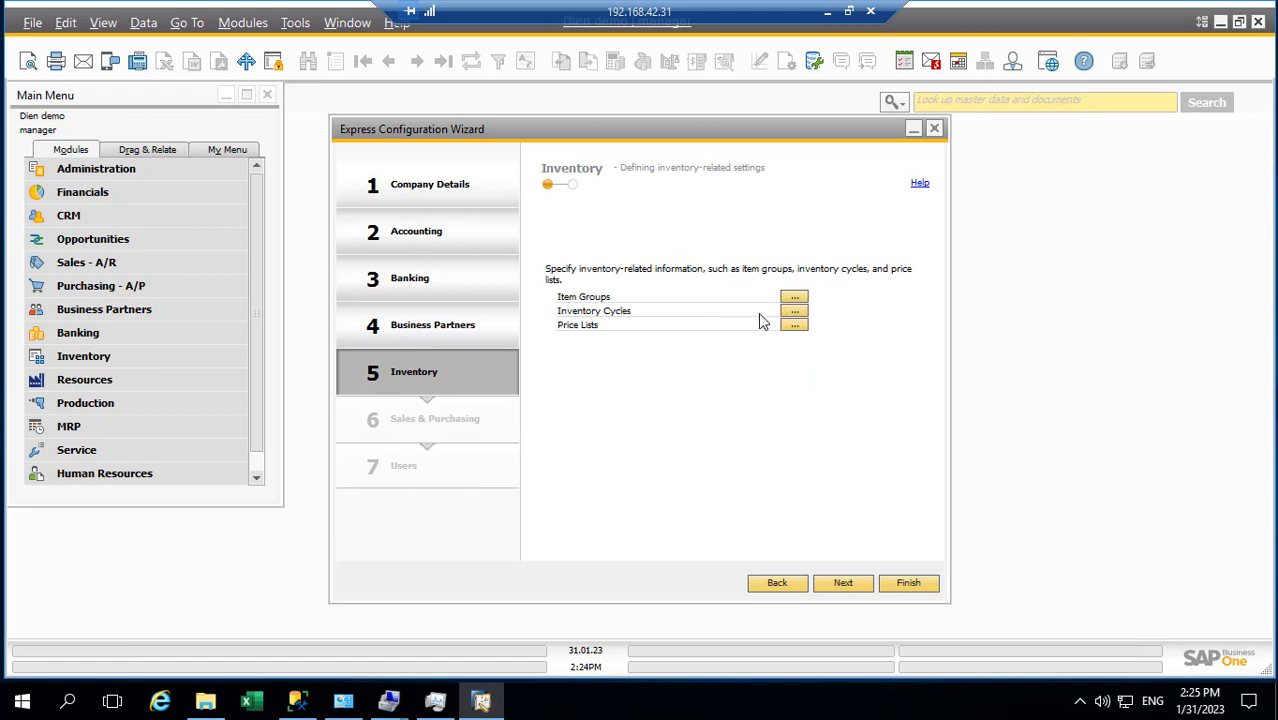
click(794, 297)
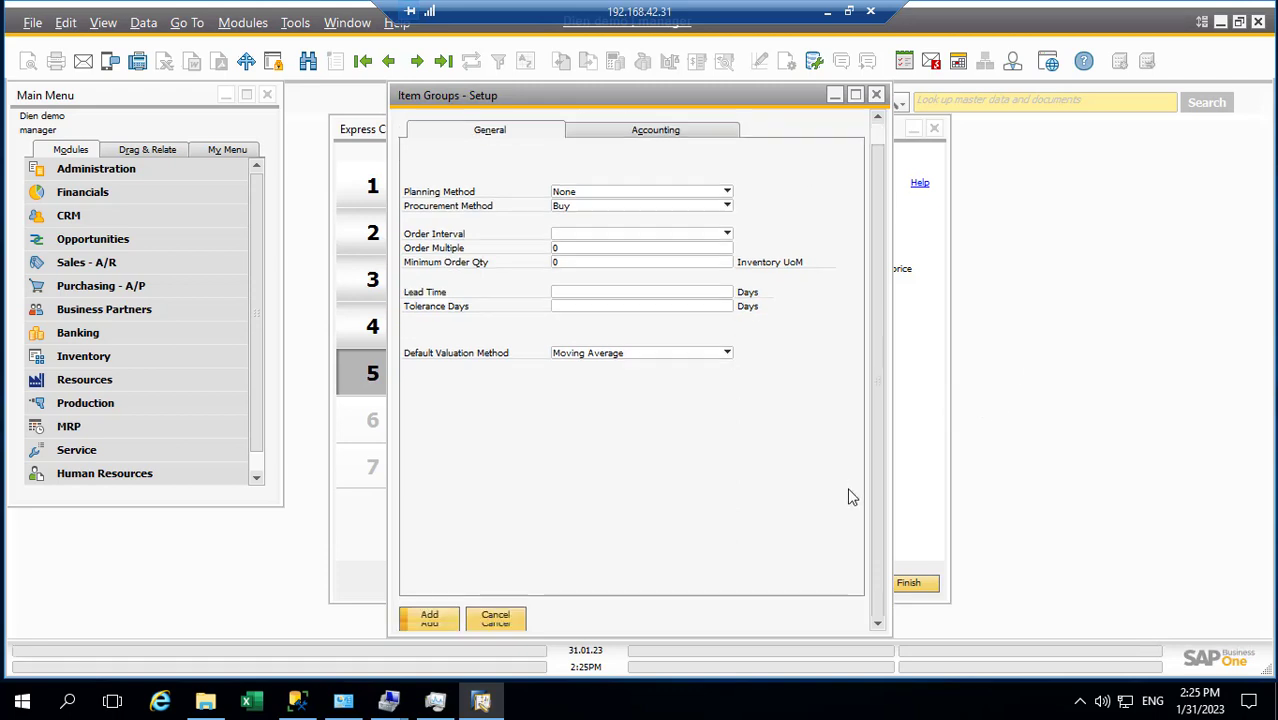
scroll(847, 494, down, 1)
click(447, 617)
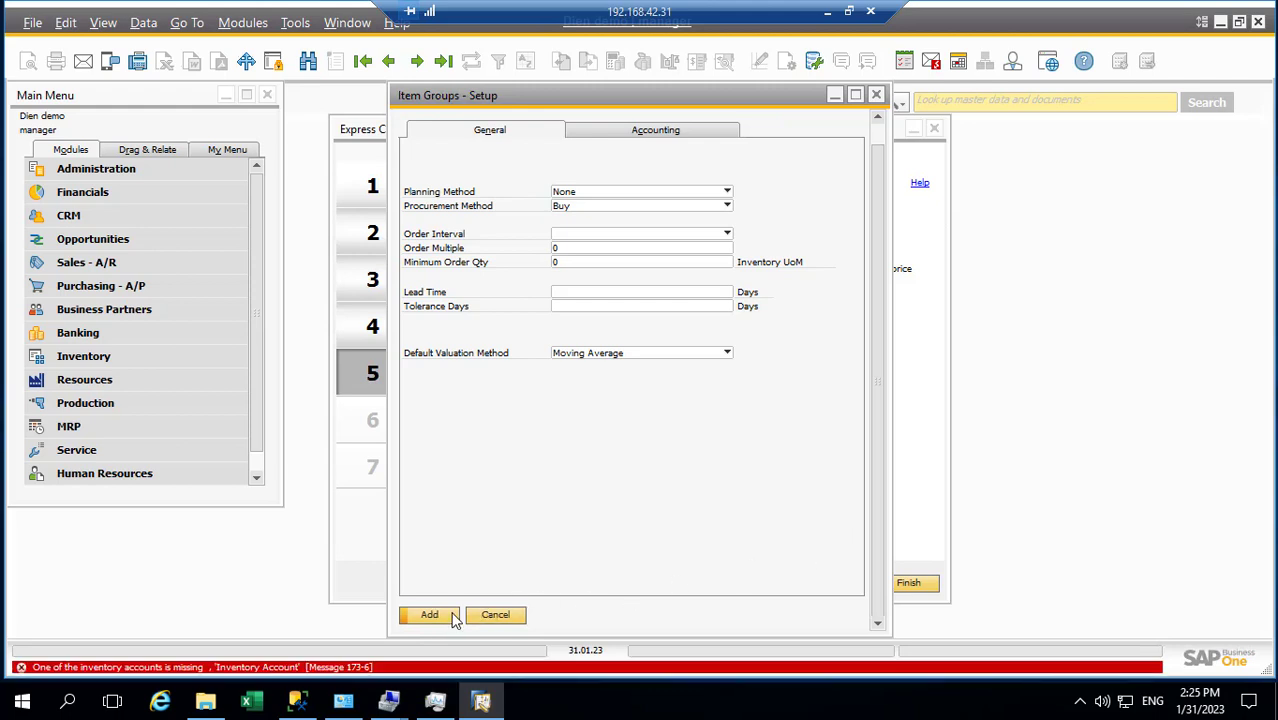
scroll(545, 420, up, 1)
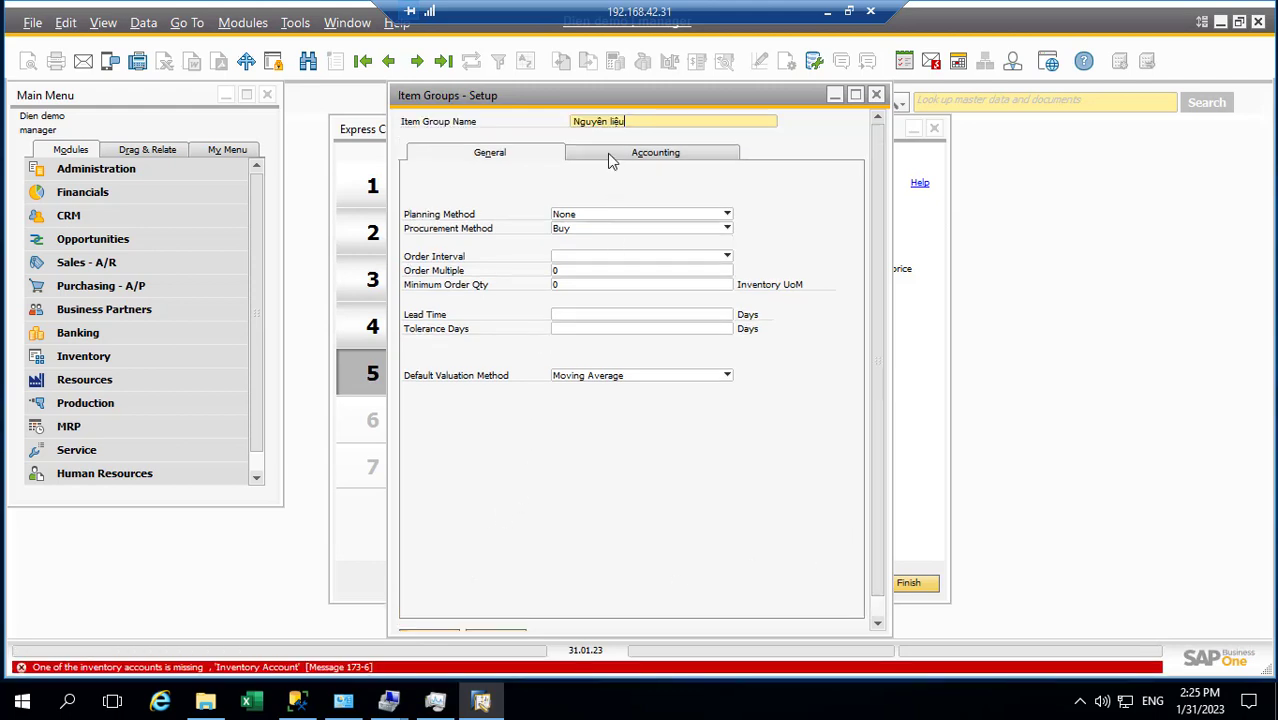
click(640, 152)
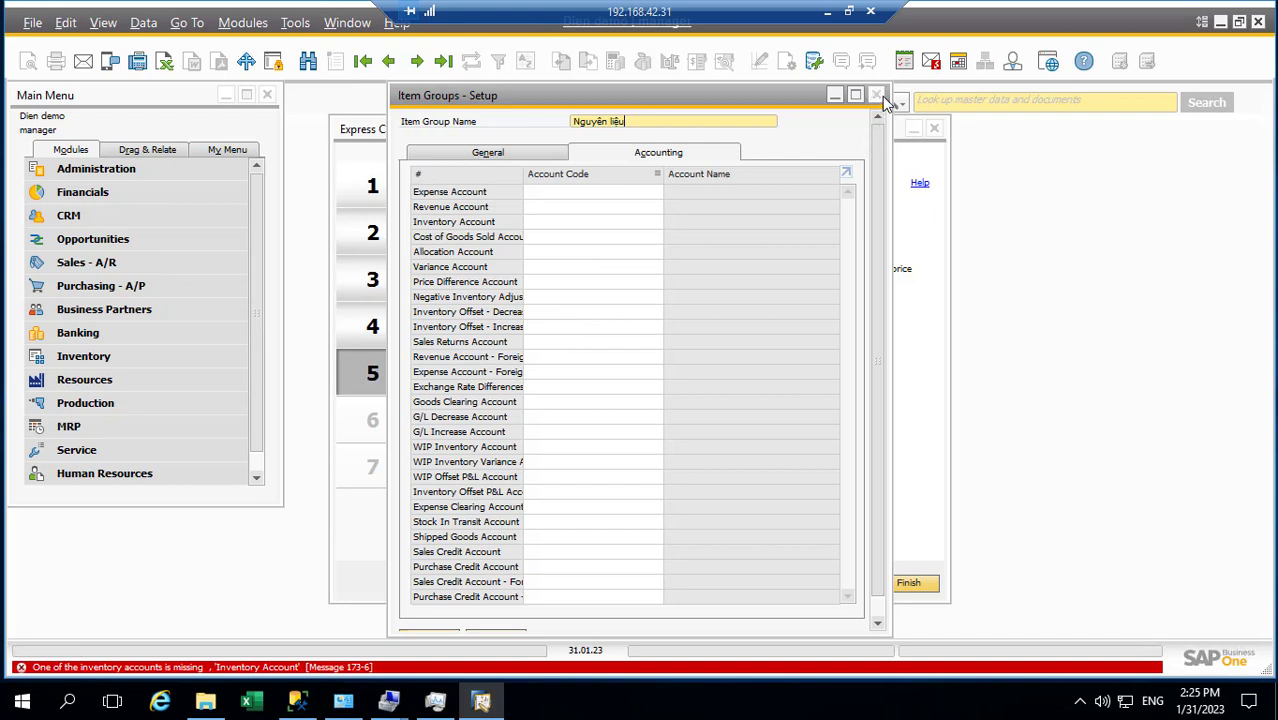
click(878, 97)
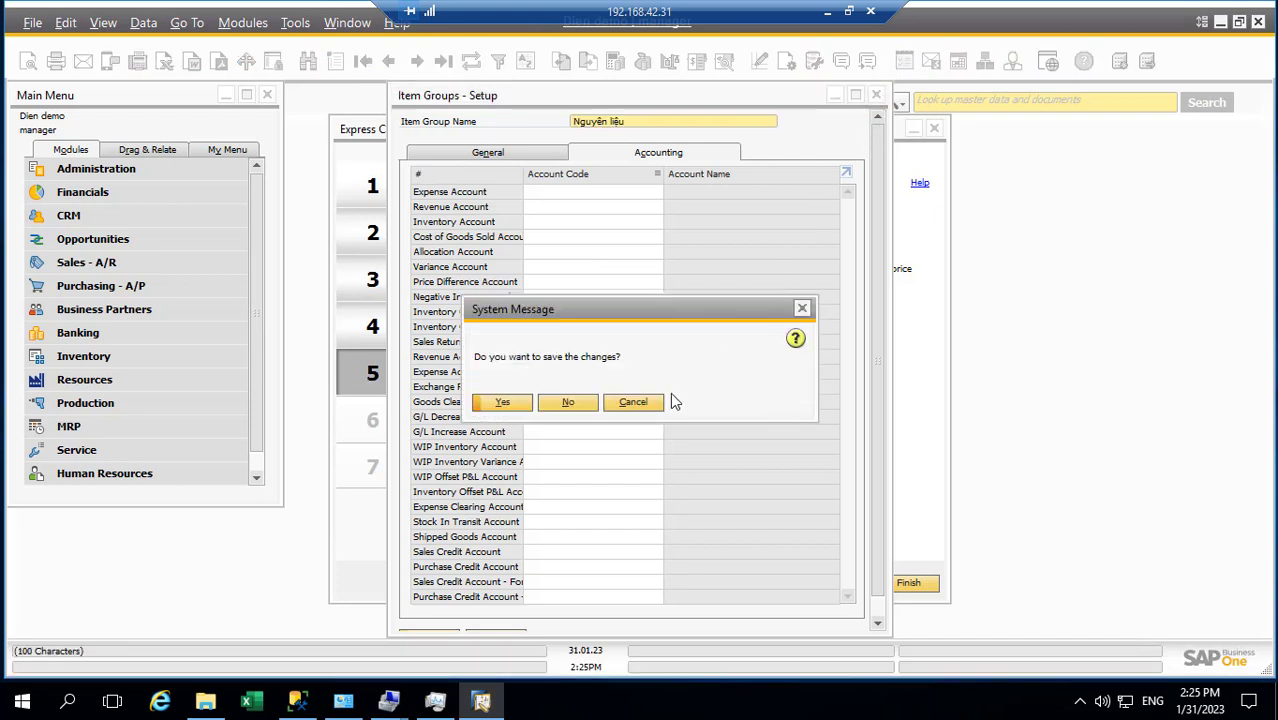
click(555, 410)
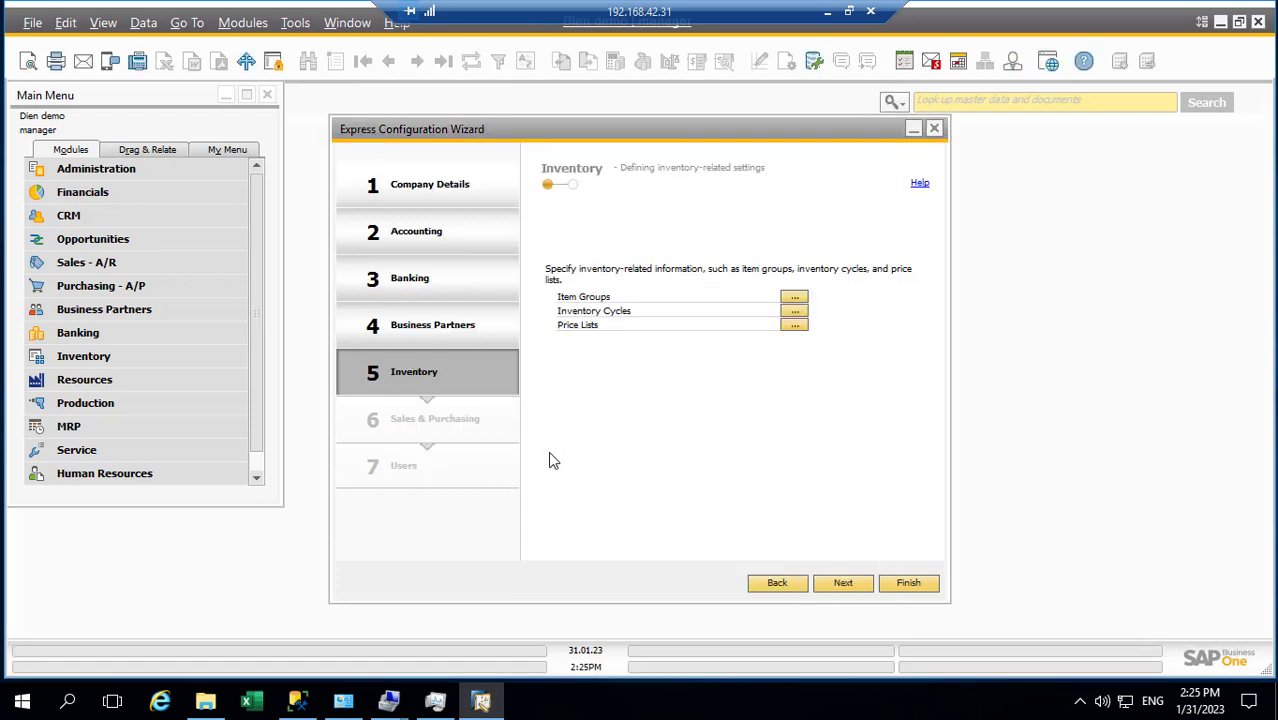
click(840, 585)
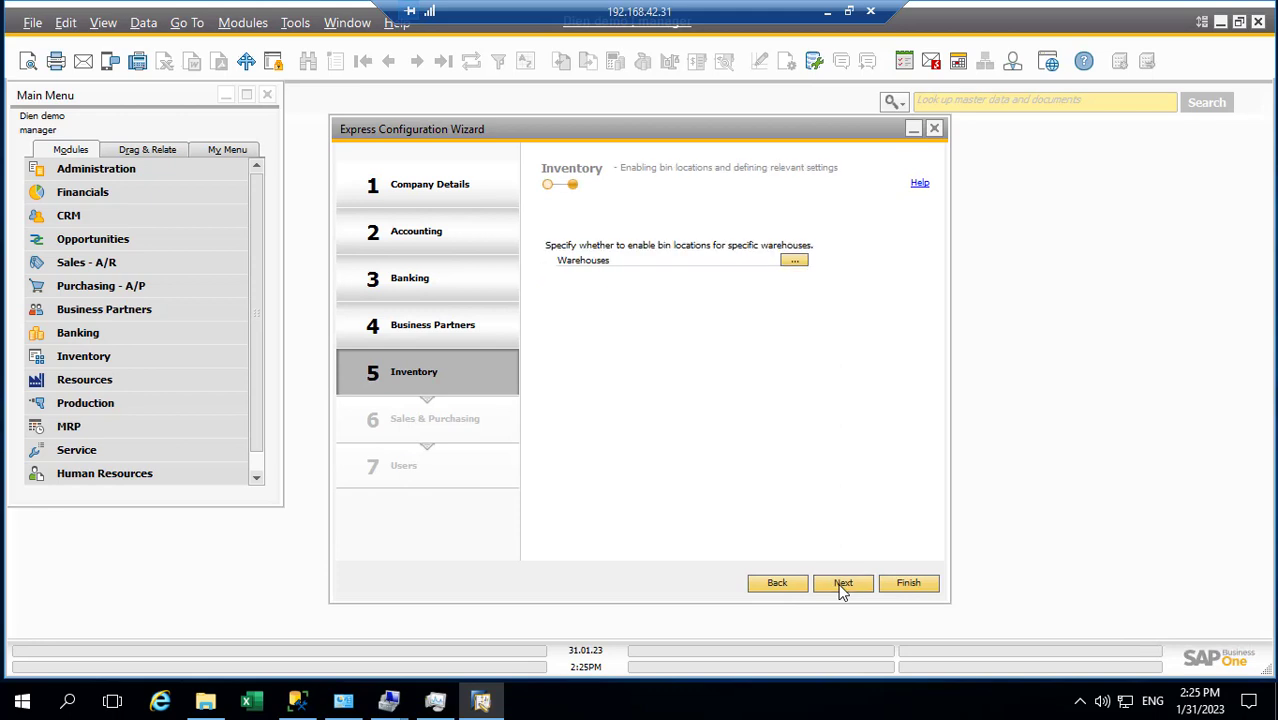
In Sales & Purchasing, change Quantities decimal places from 0 to 2 and proceed to the next page
click(843, 584)
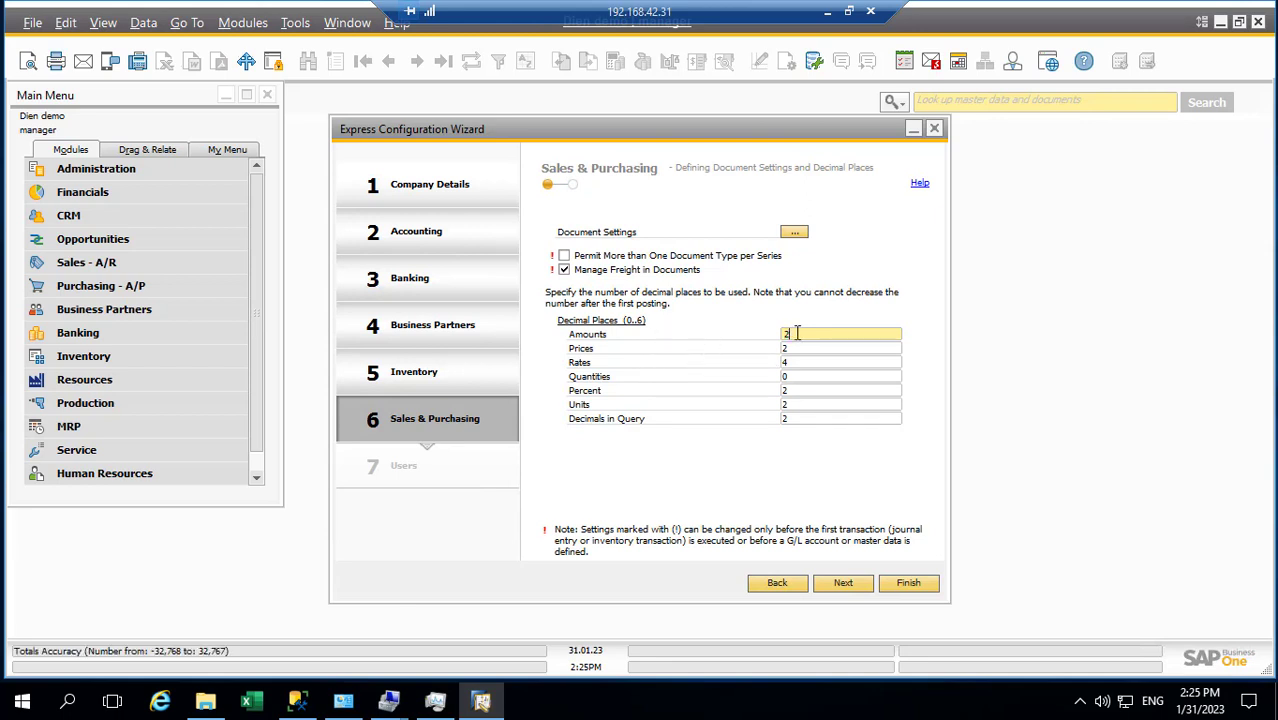
double_click(792, 334)
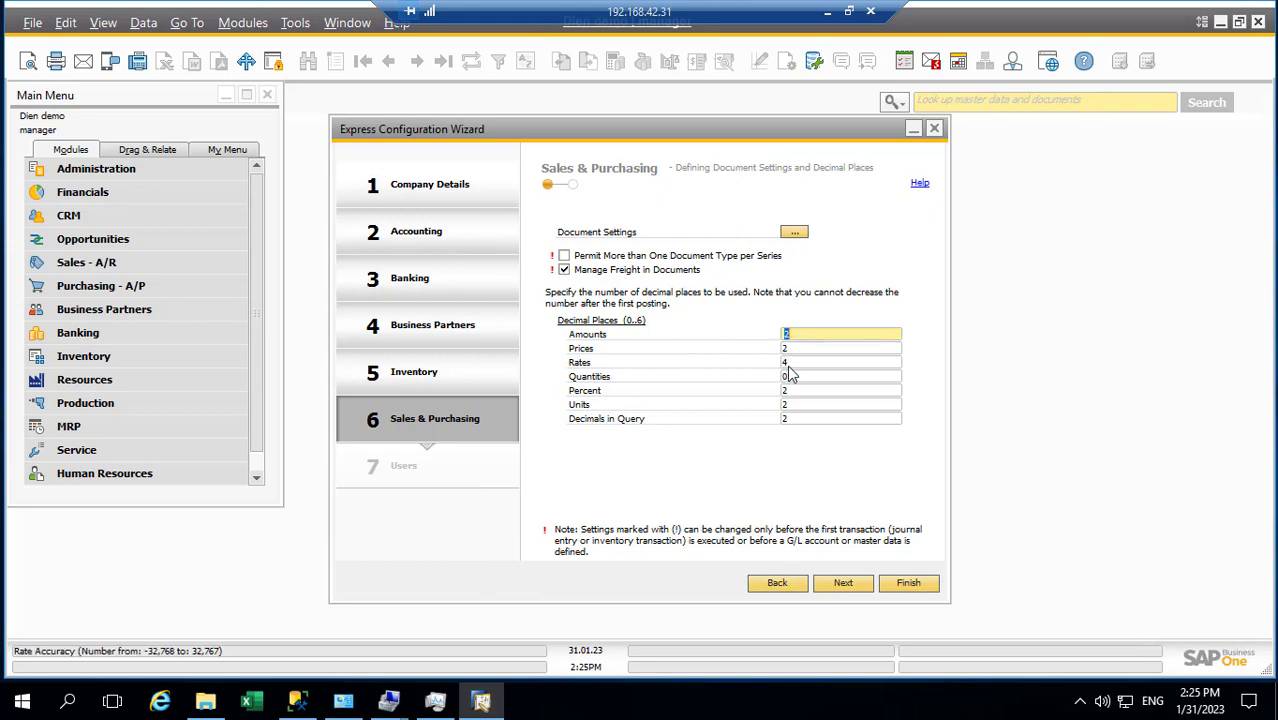
click(795, 364)
double_click(792, 377)
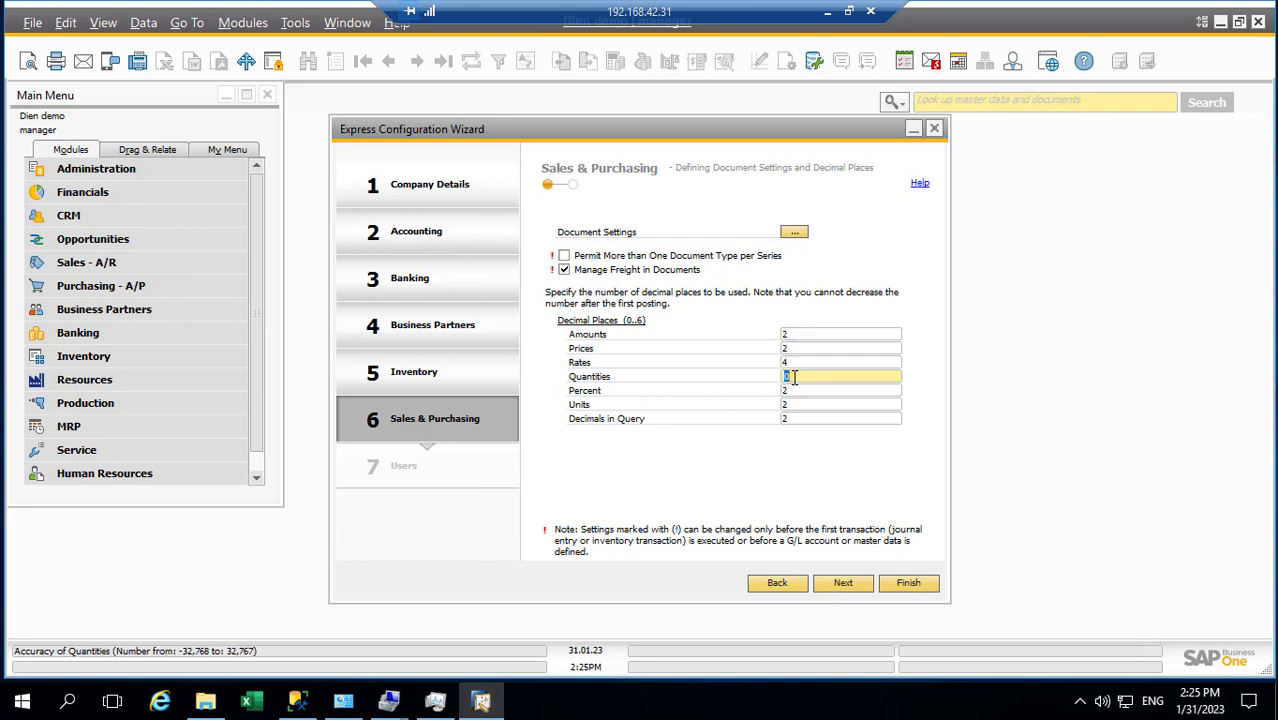
text(2)
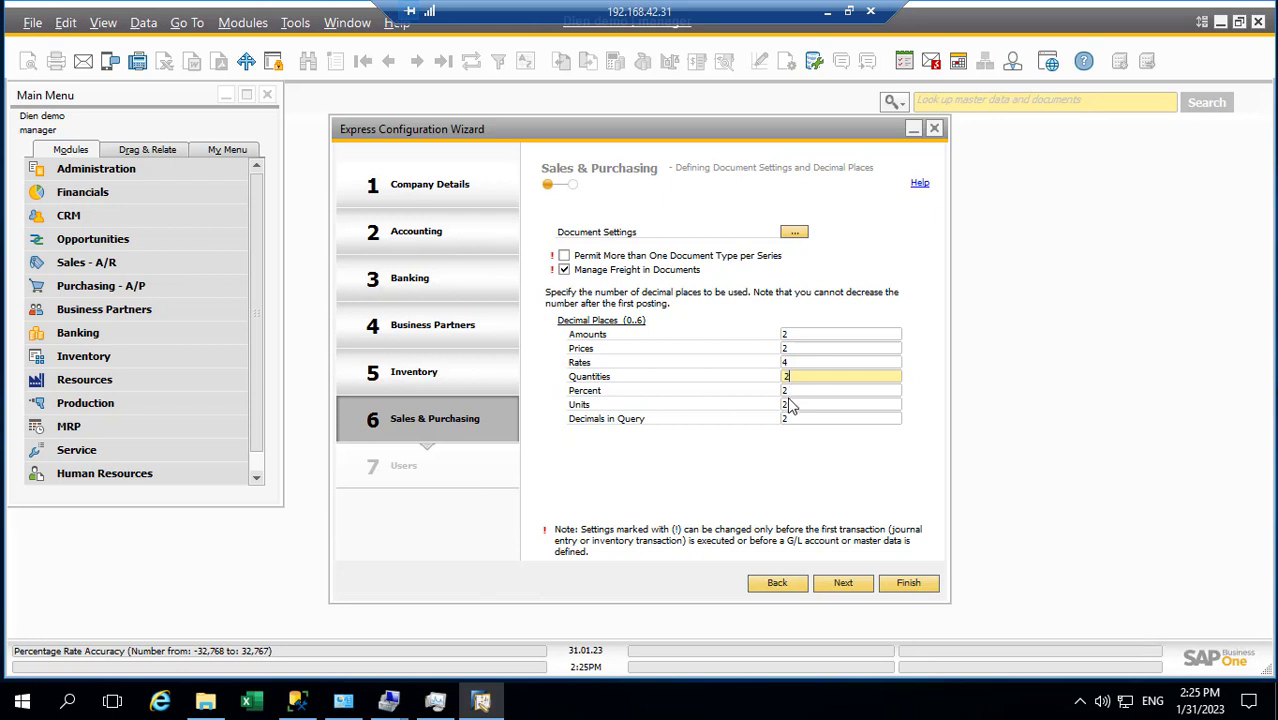
key(Tab)
key(Tab)
key(Tab)
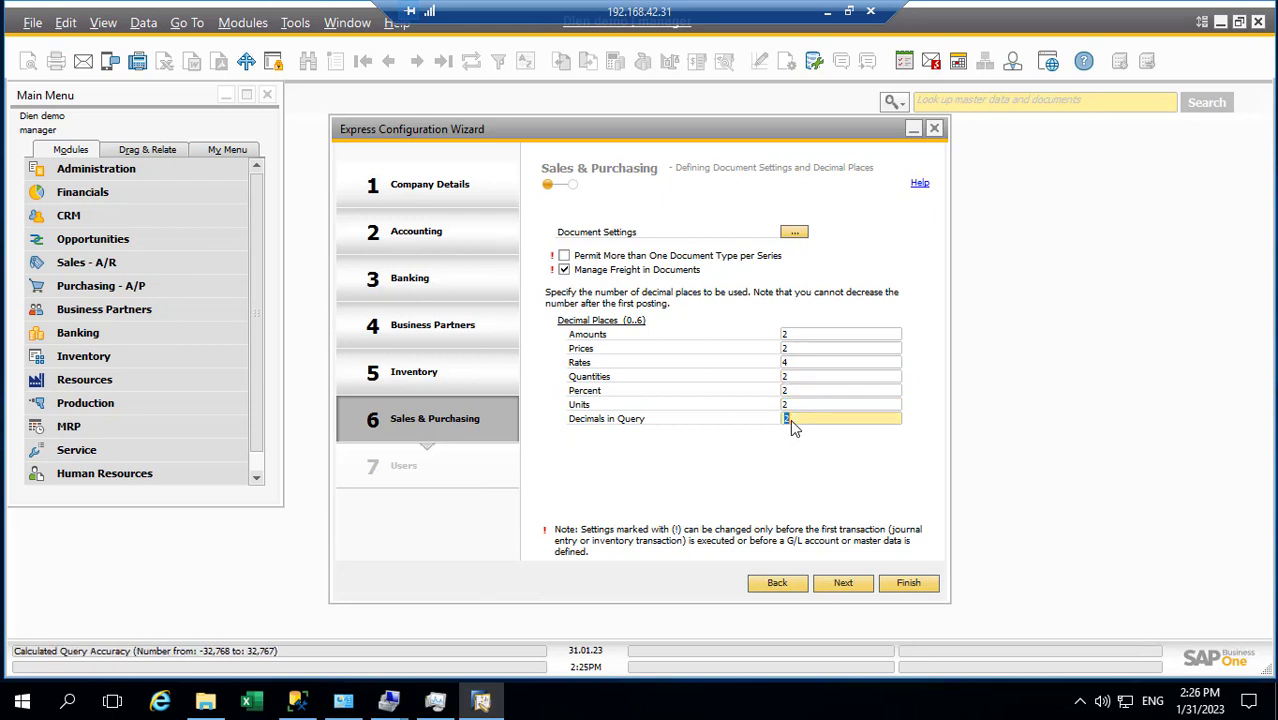
click(794, 338)
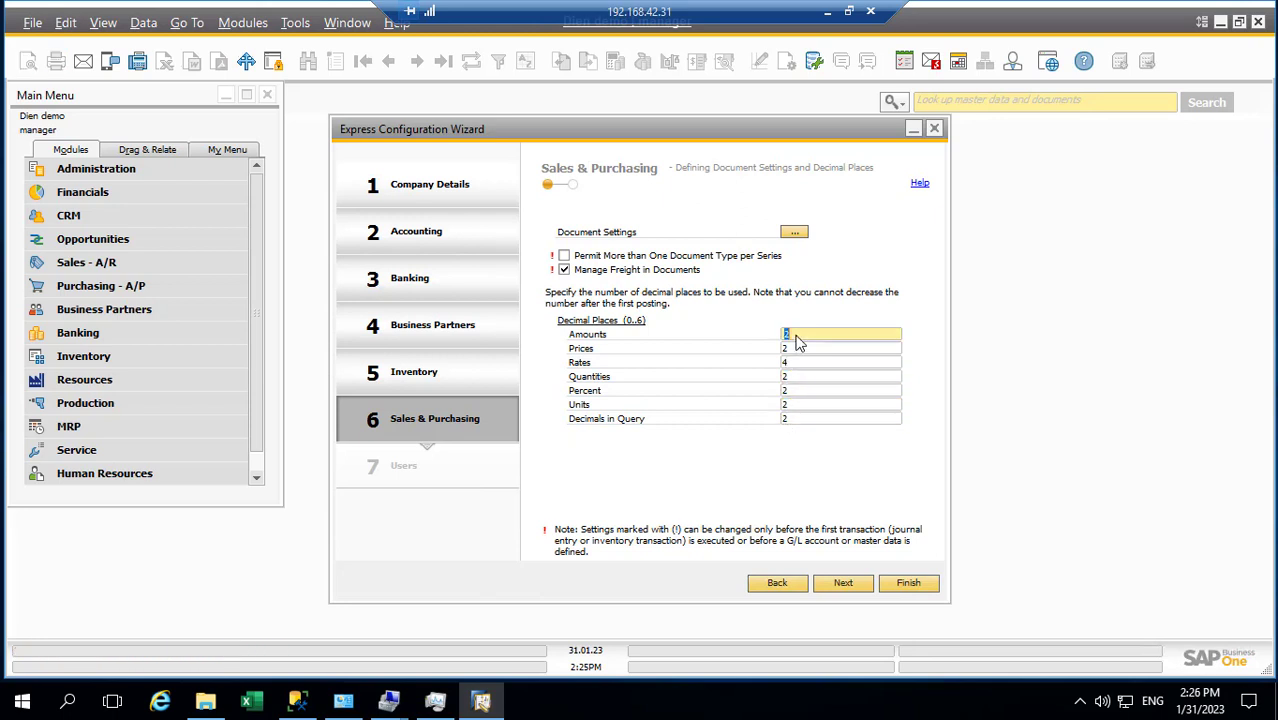
click(797, 350)
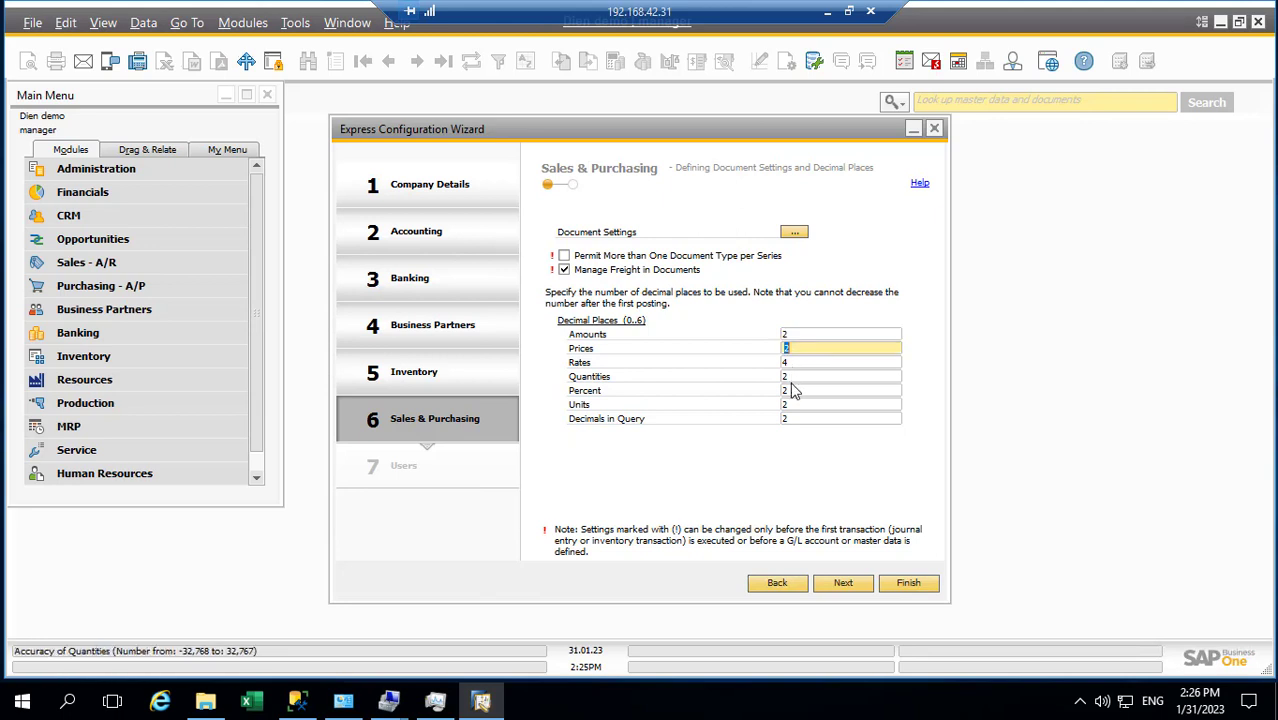
click(845, 582)
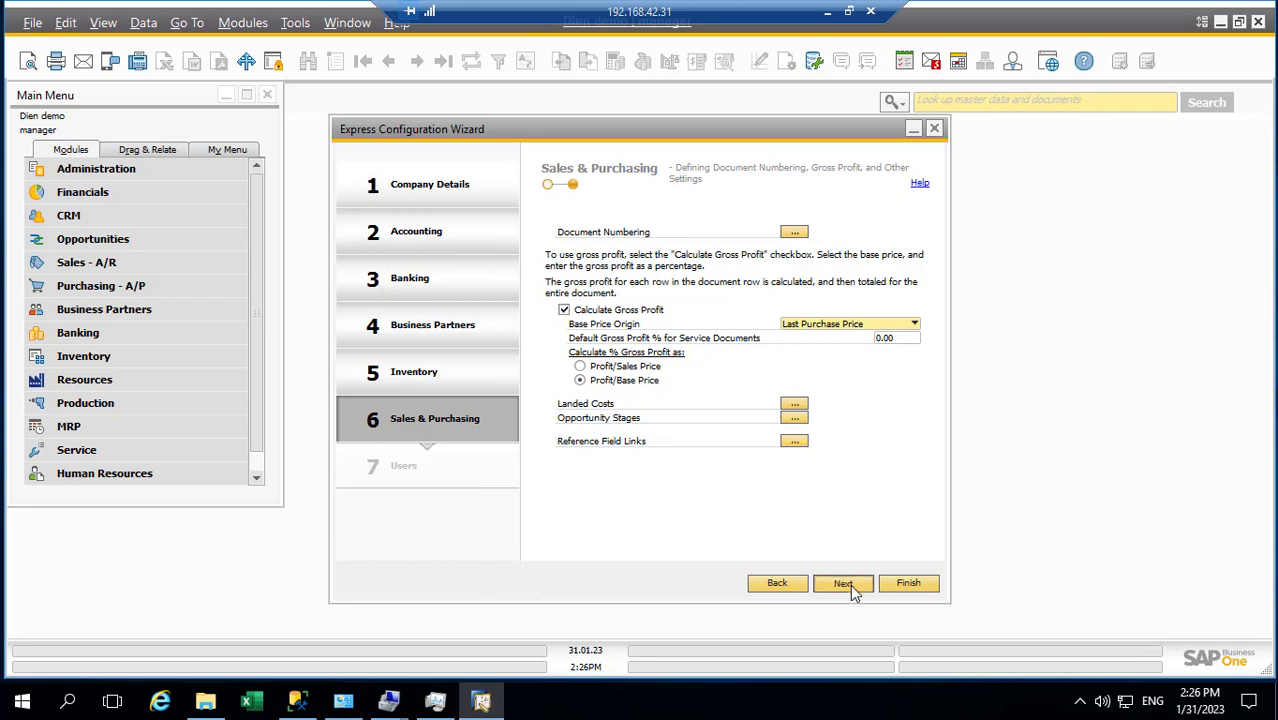
Step past the Users page to completion and close the Express Configuration Wizard
click(845, 583)
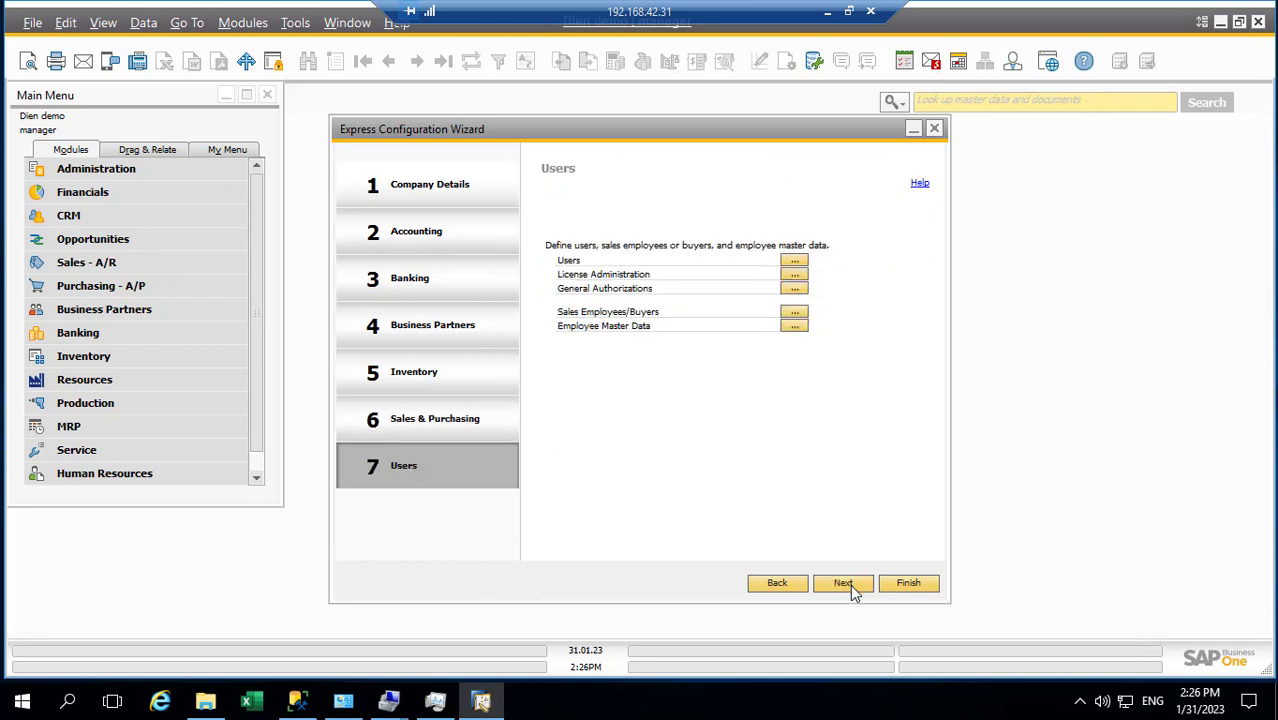
click(850, 584)
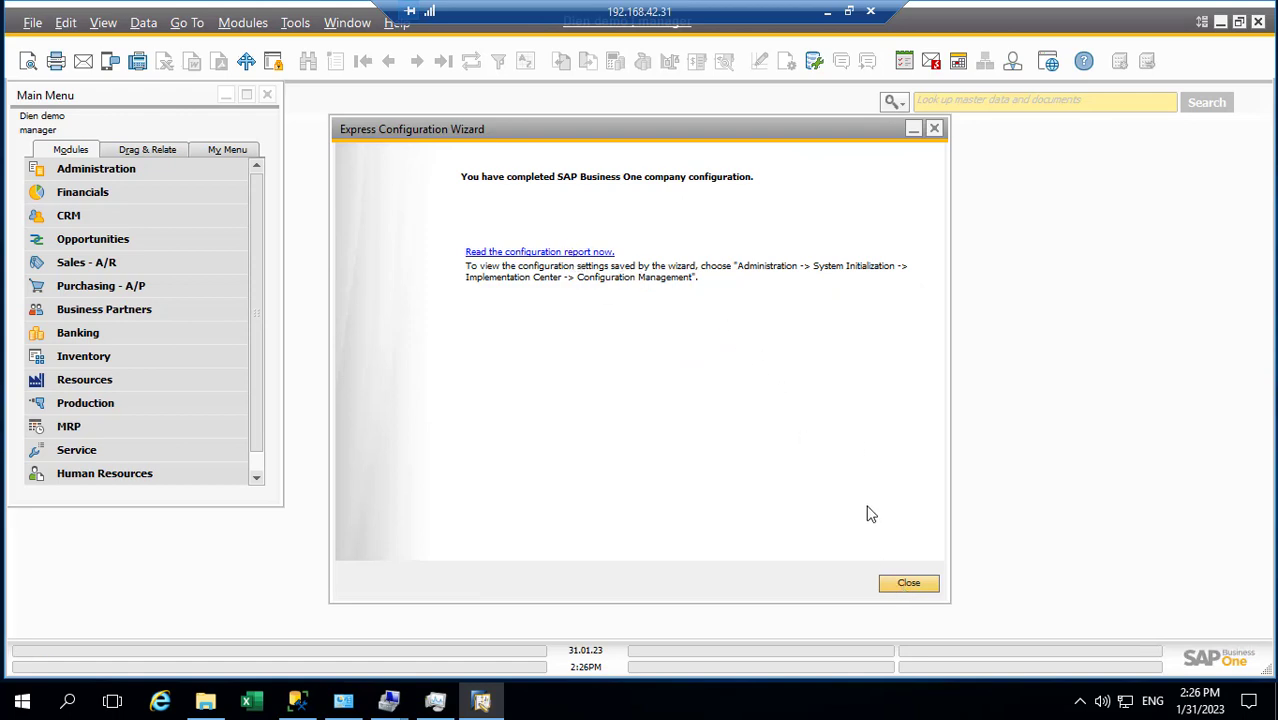
click(903, 590)
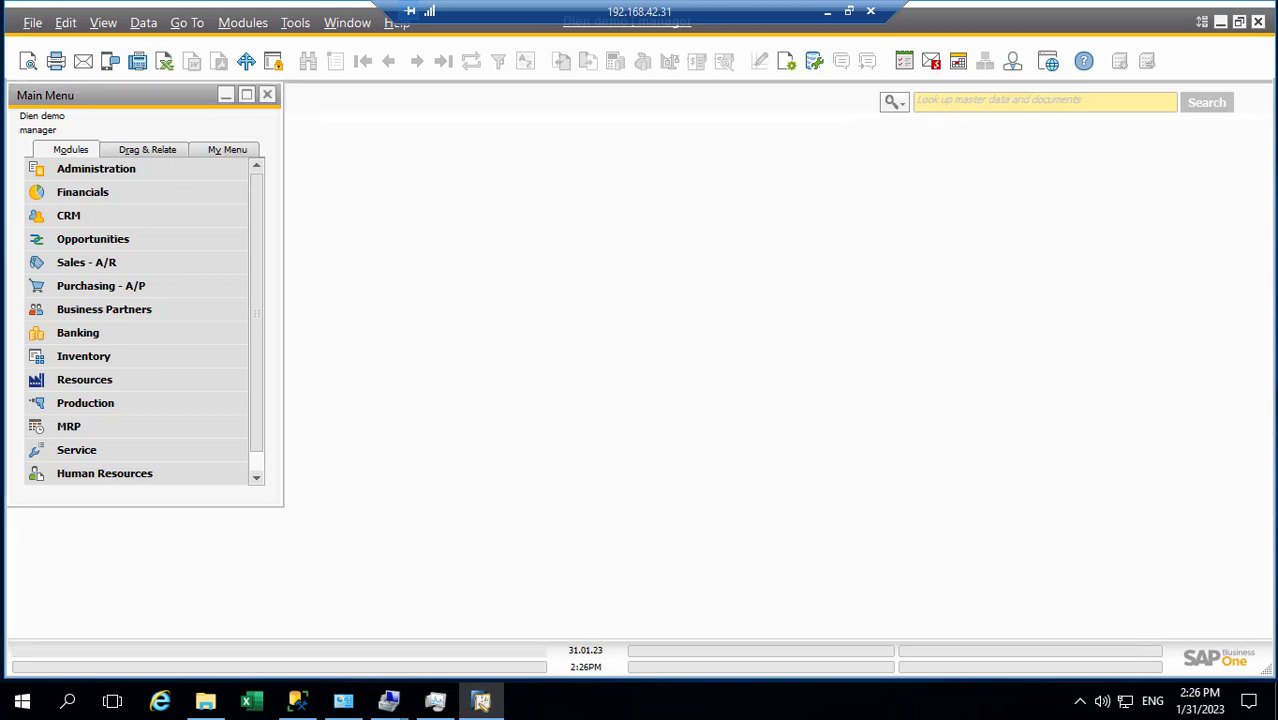
Expand and collapse the Administration module, then expand Financials in the main menu
click(100, 168)
scroll(125, 300, down, 2)
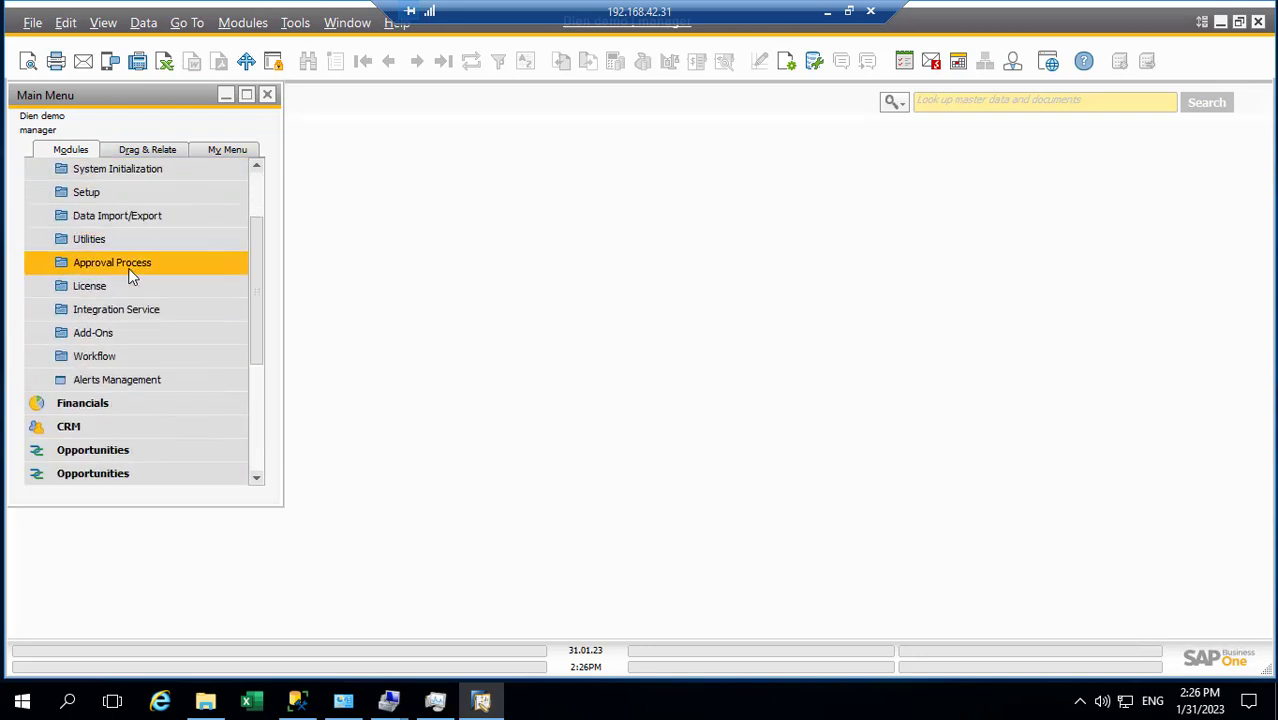
scroll(128, 274, up, 2)
click(103, 170)
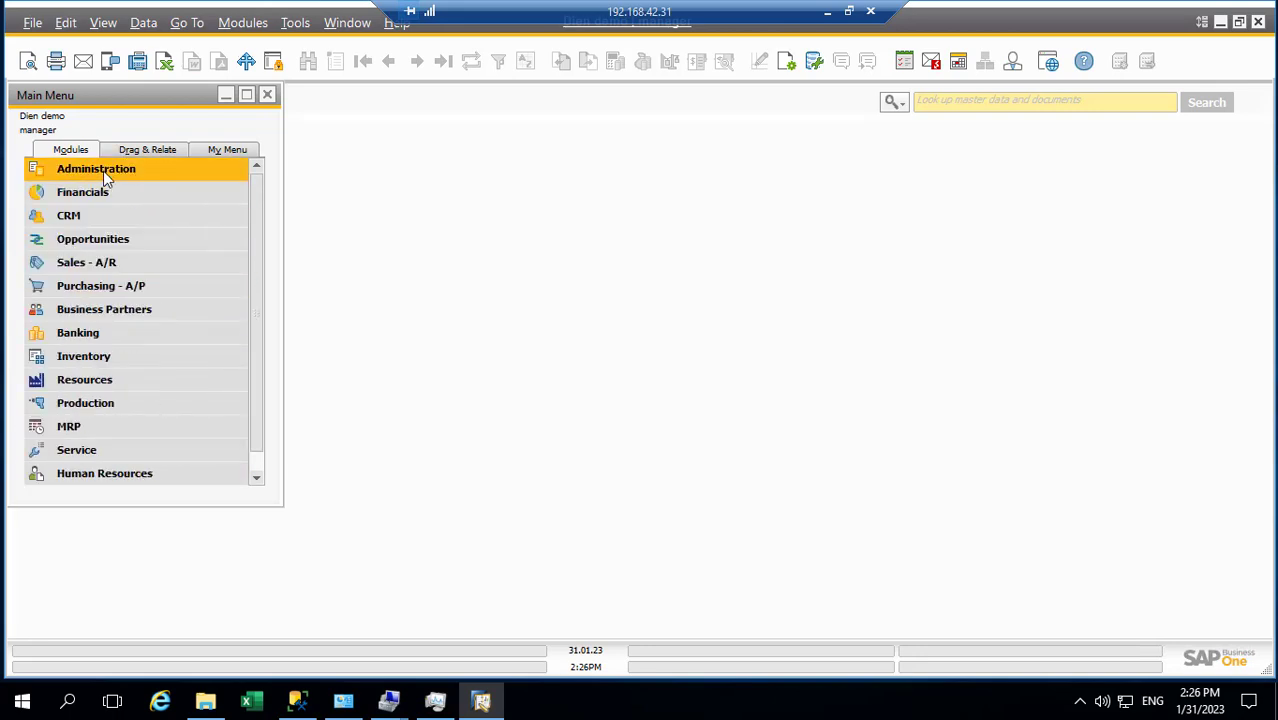
click(90, 191)
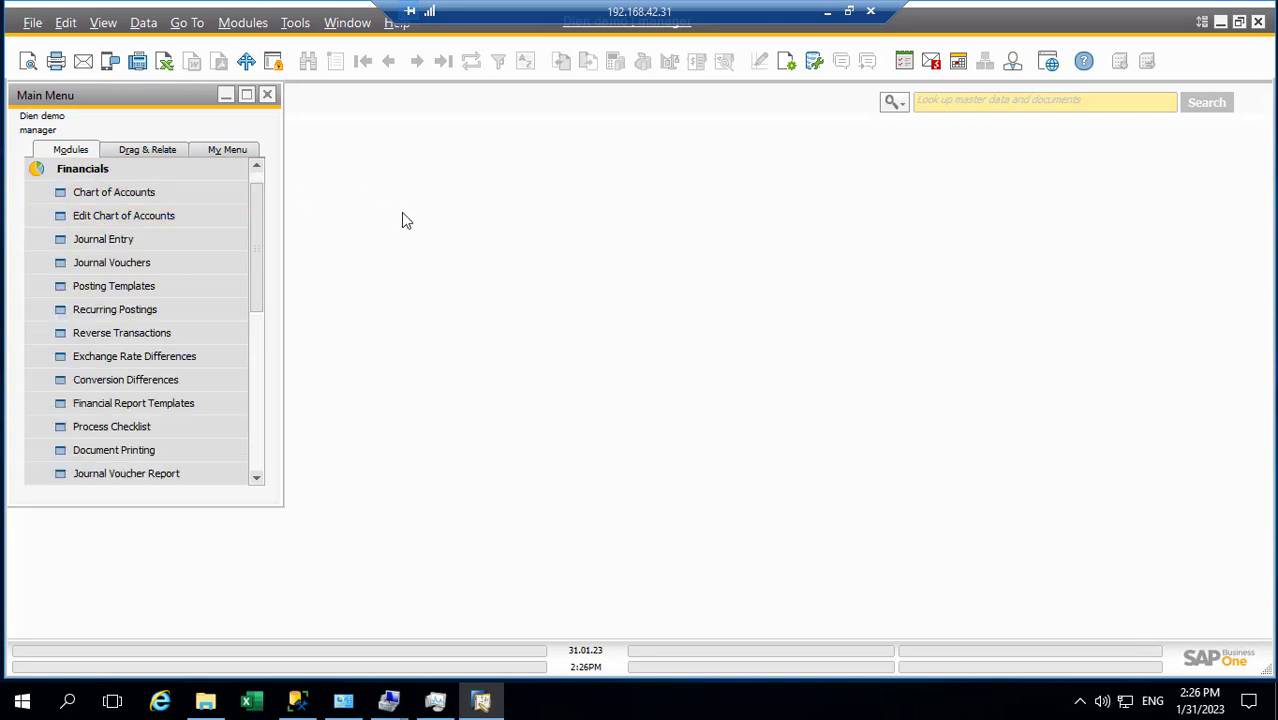
Open Implementation Tasks via Modules > Administration > System Initialization > Implementation Center
click(245, 22)
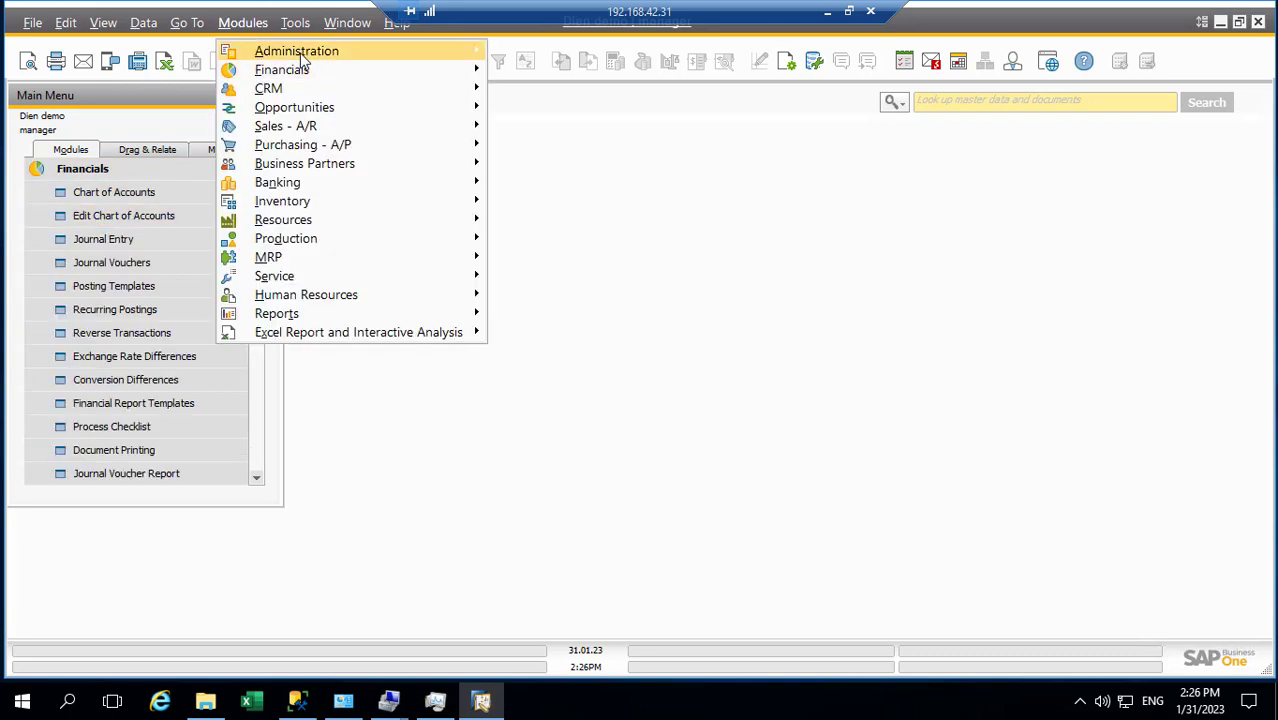
mouse_move(300, 52)
mouse_move(600, 113)
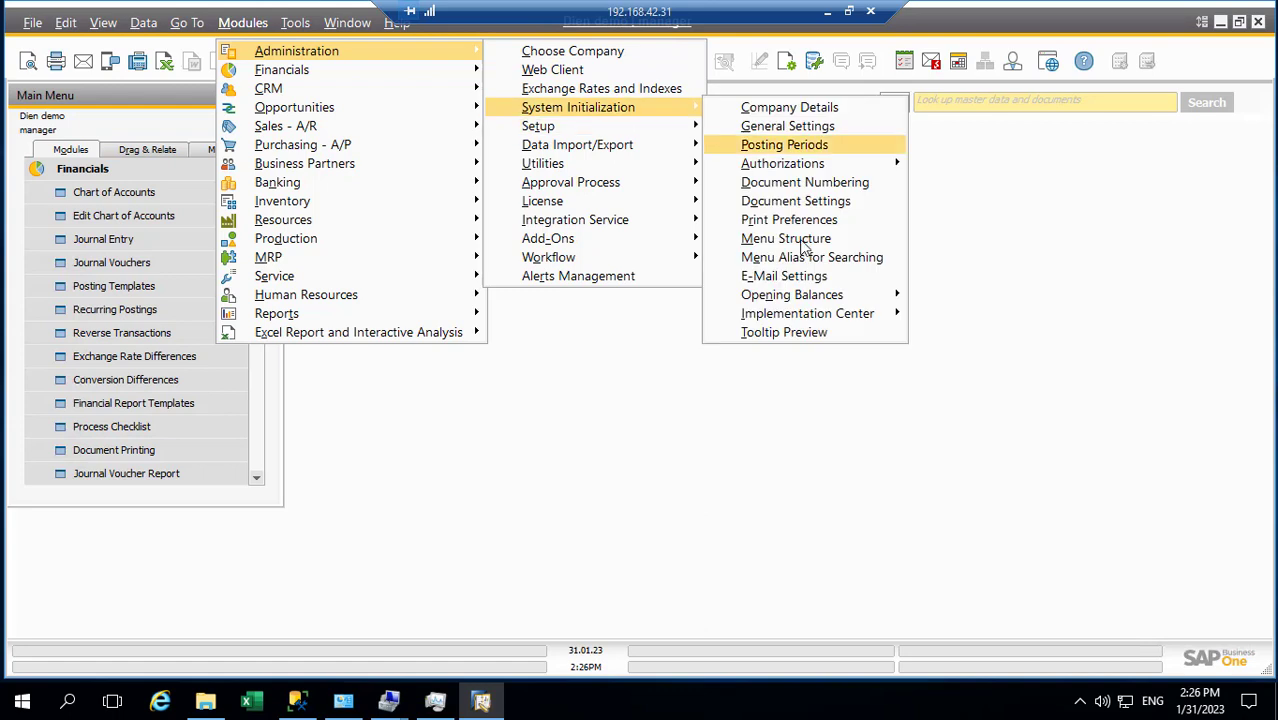
mouse_move(813, 318)
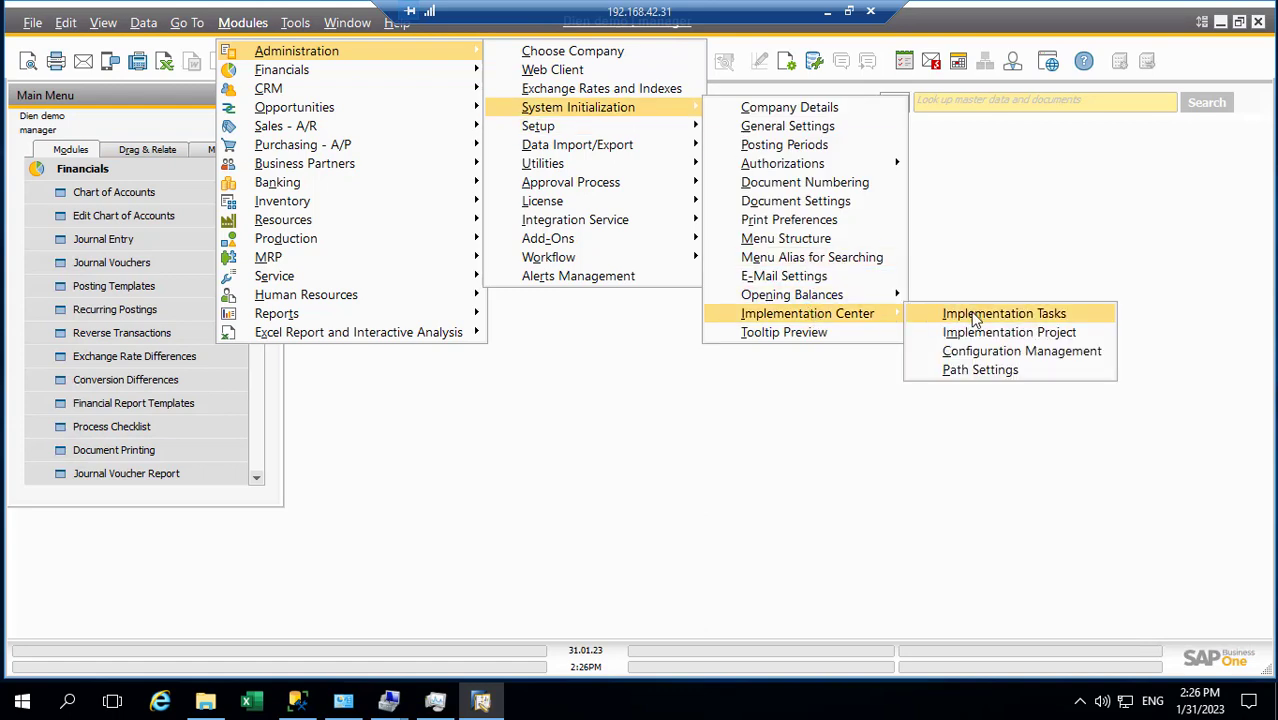
click(975, 317)
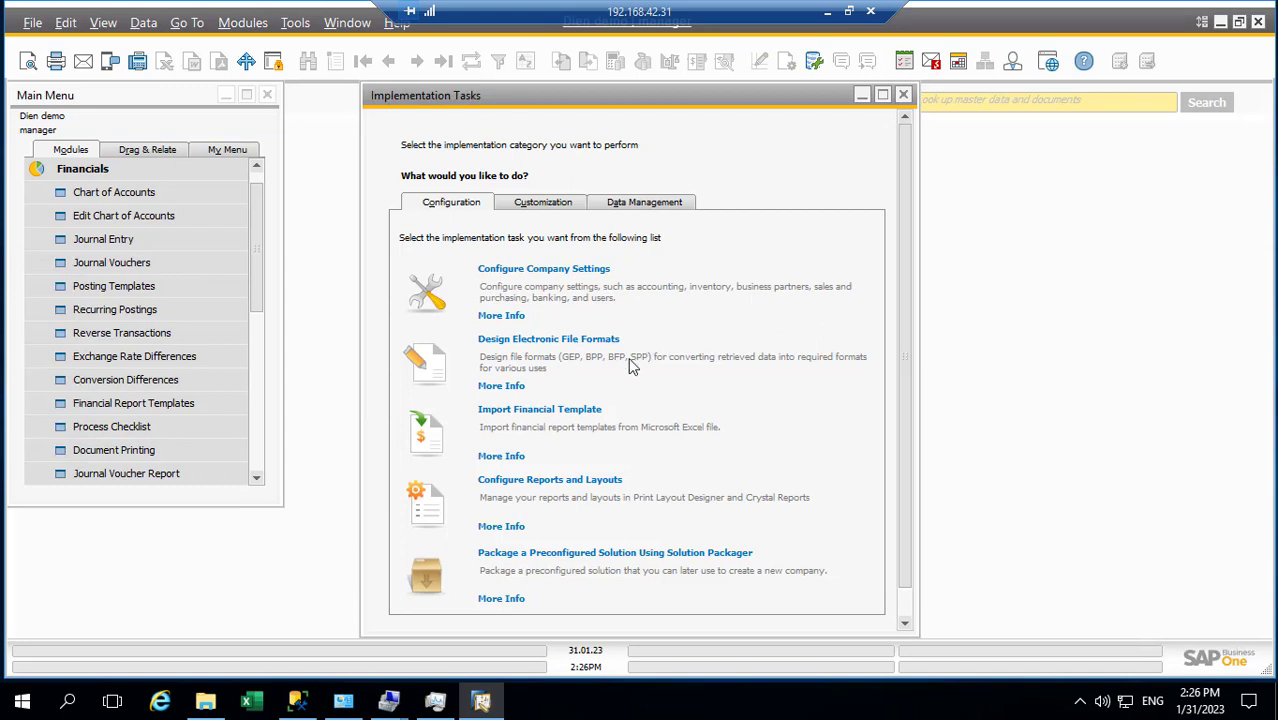
Launch Migrate Data Using Data Transfer Workbench from the Data Management tasks
scroll(630, 366, down, 2)
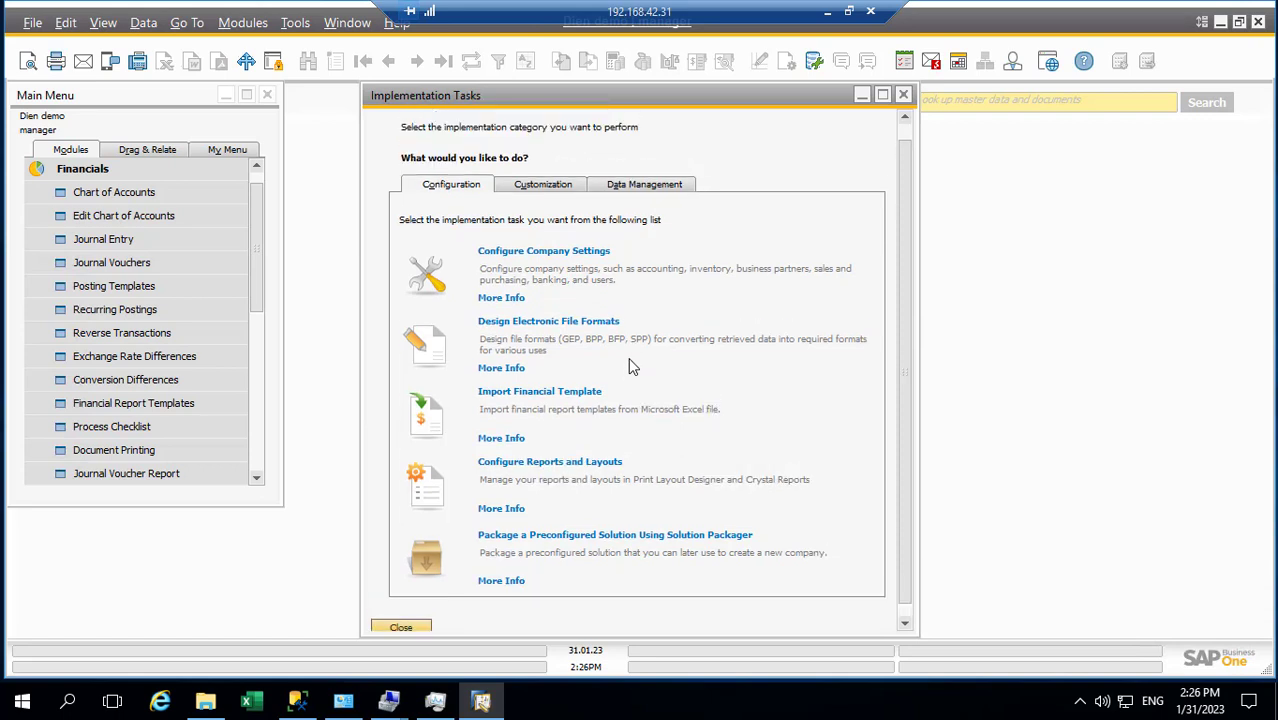
click(632, 190)
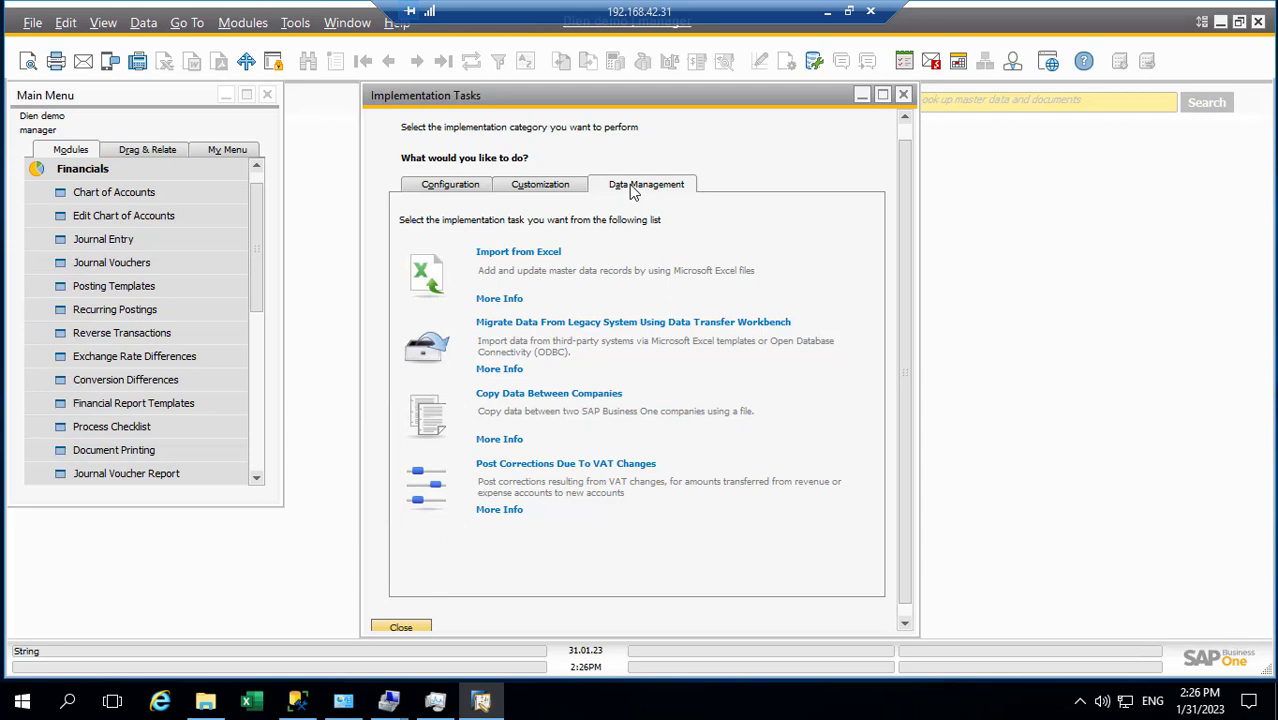
click(412, 272)
click(944, 137)
click(537, 190)
click(430, 190)
click(678, 190)
click(433, 357)
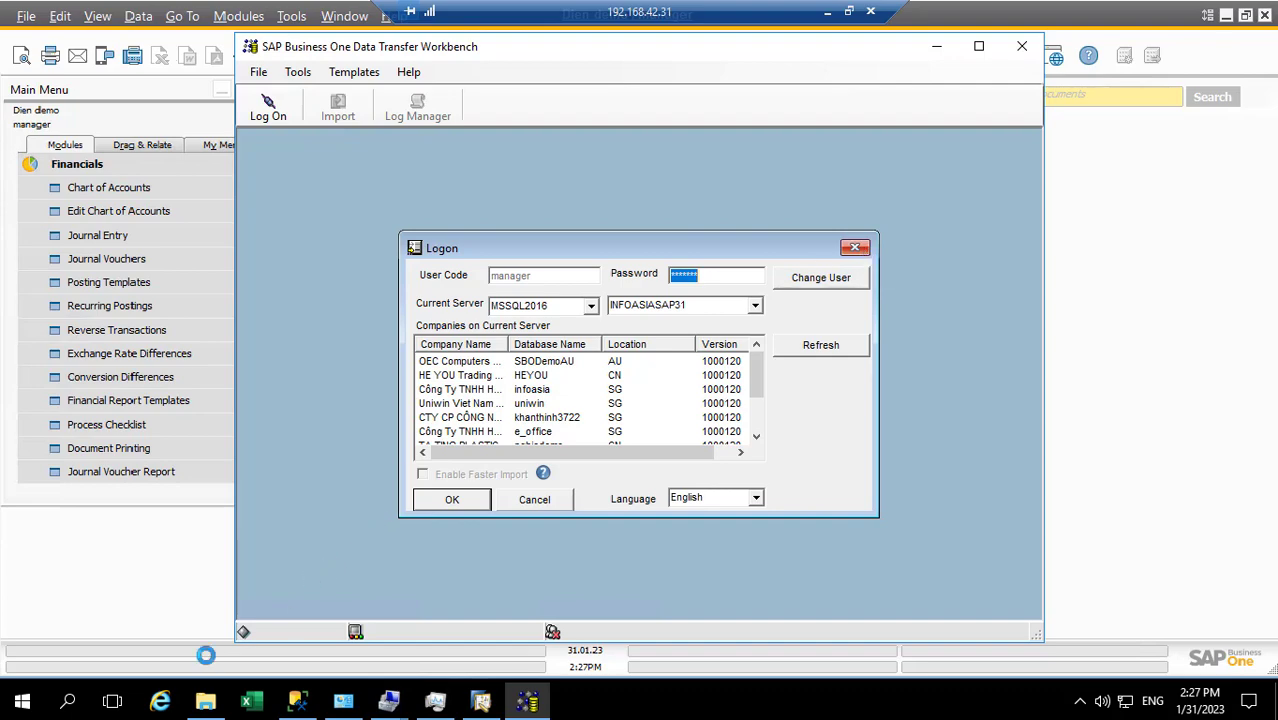
click(205, 701)
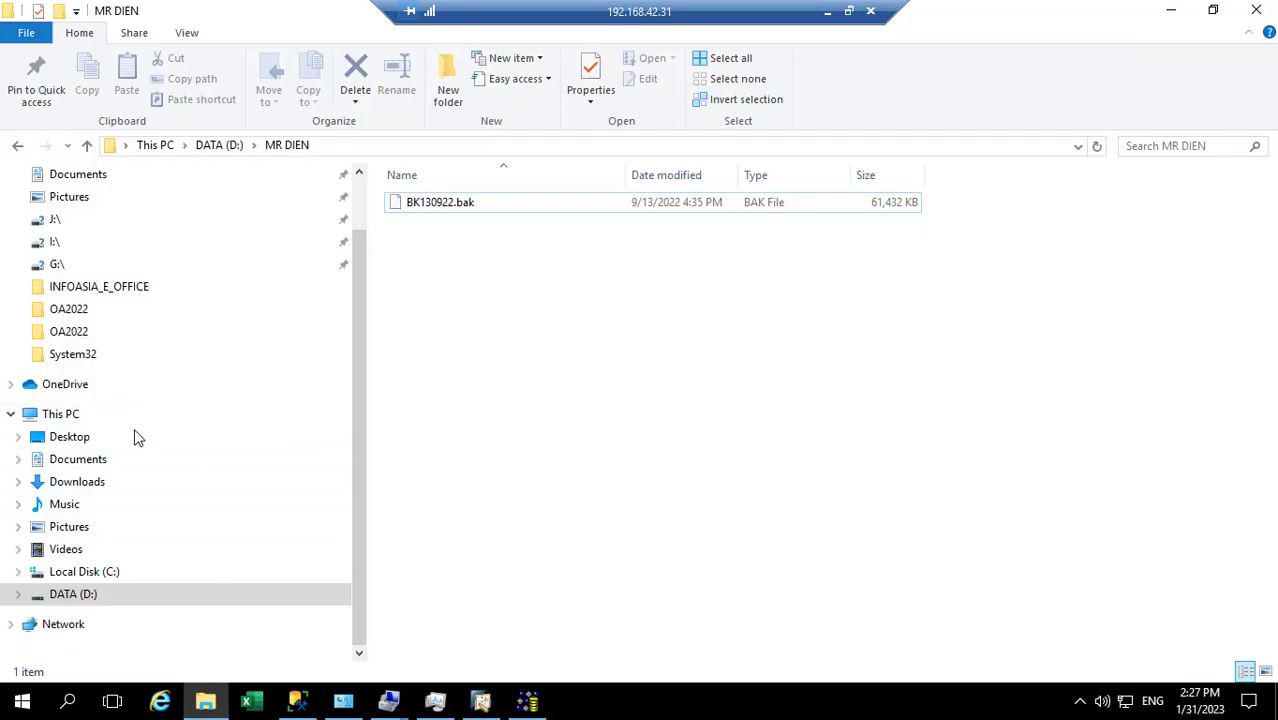
Browse Local Disk (C:) into Program Files (x86)\SAP, then back out to C:
click(105, 574)
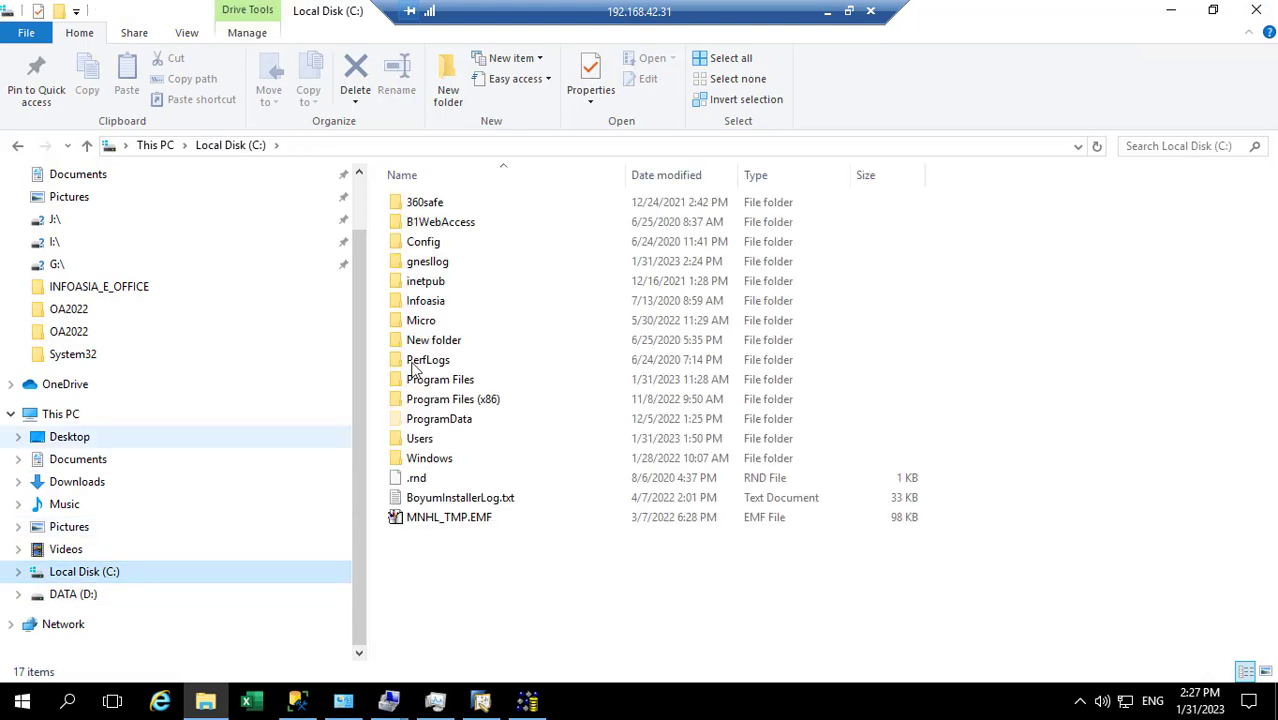
double_click(448, 400)
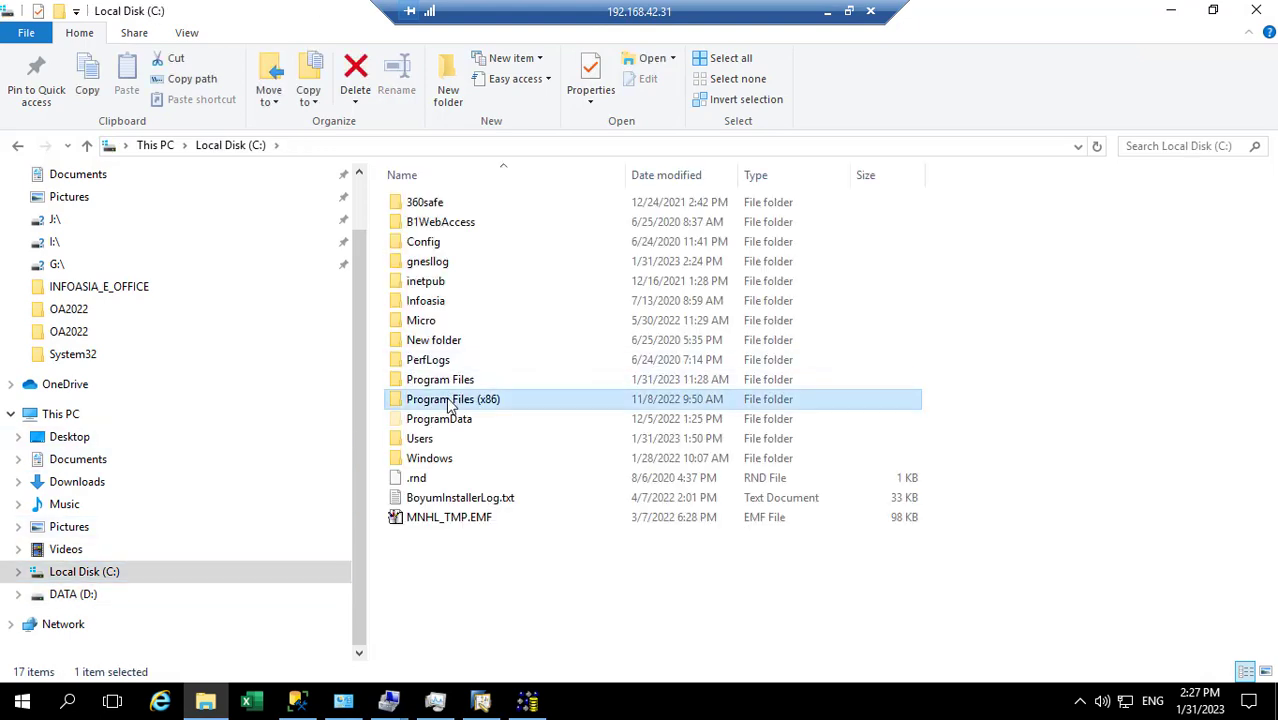
click(429, 378)
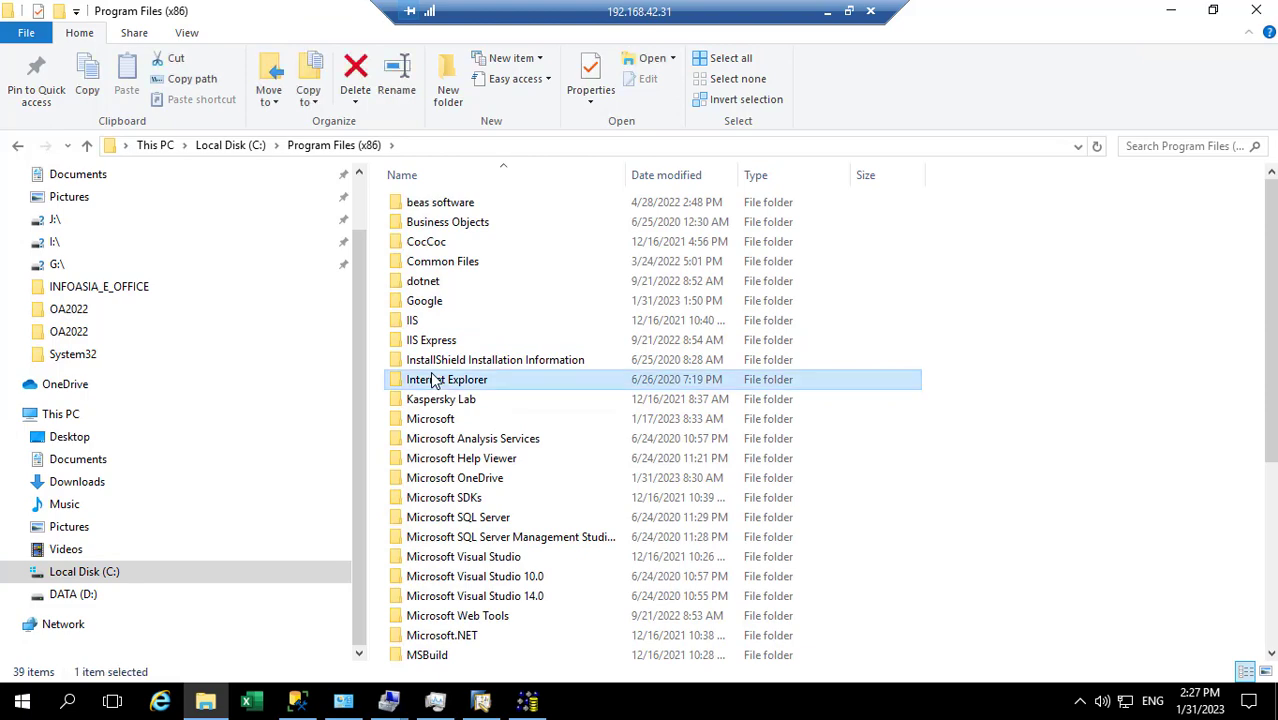
text(sap)
double_click(415, 434)
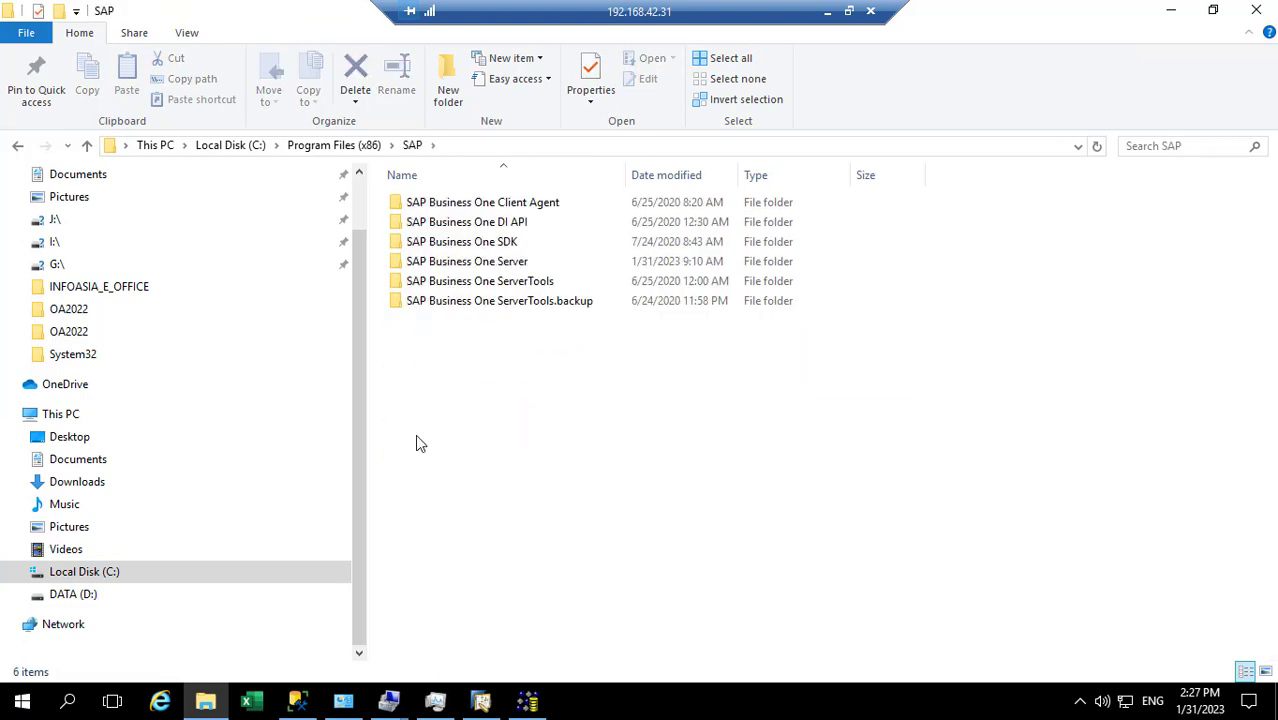
click(338, 146)
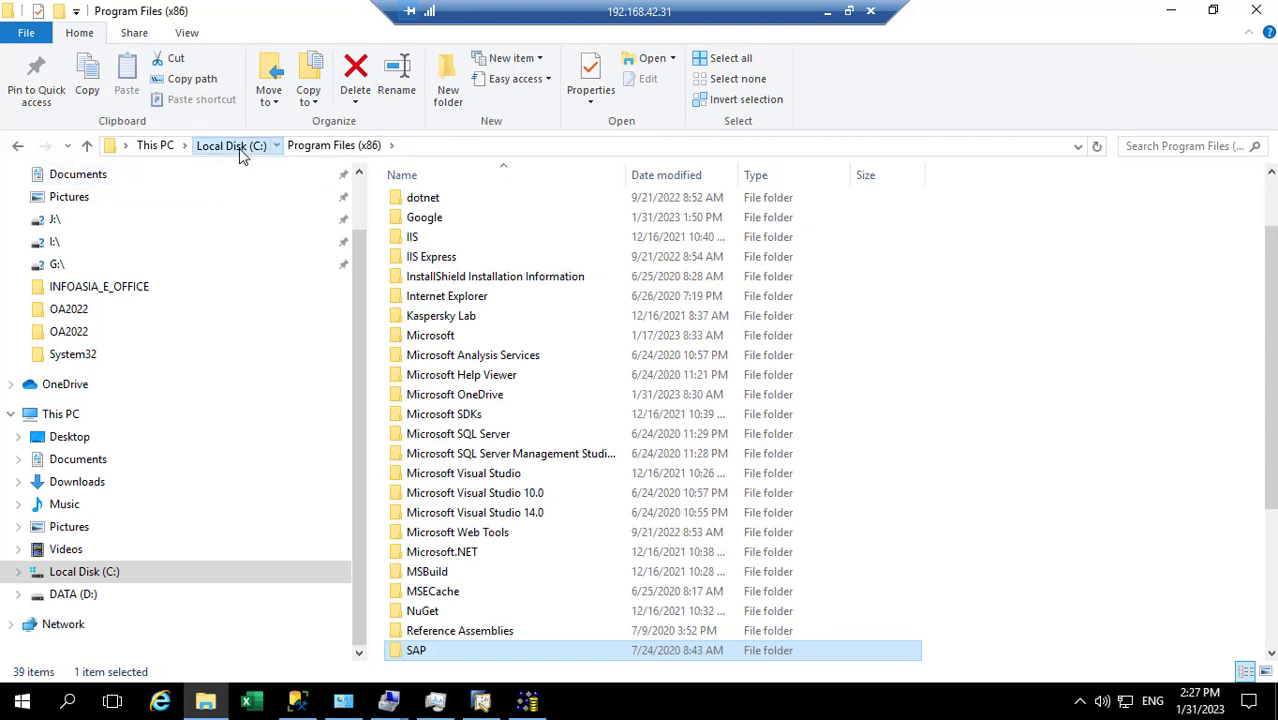
click(232, 146)
Open the SAP folder under C:\Program Files
double_click(430, 384)
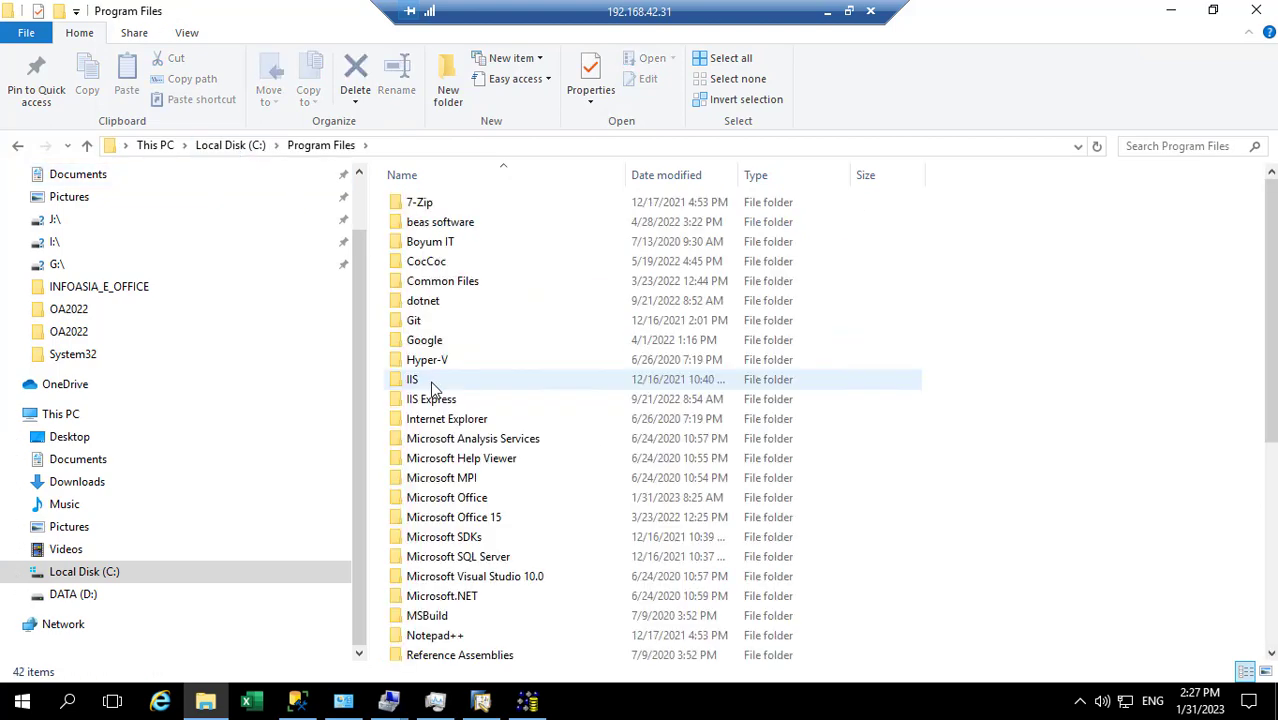
click(421, 363)
scroll(421, 365, down, 6)
click(410, 318)
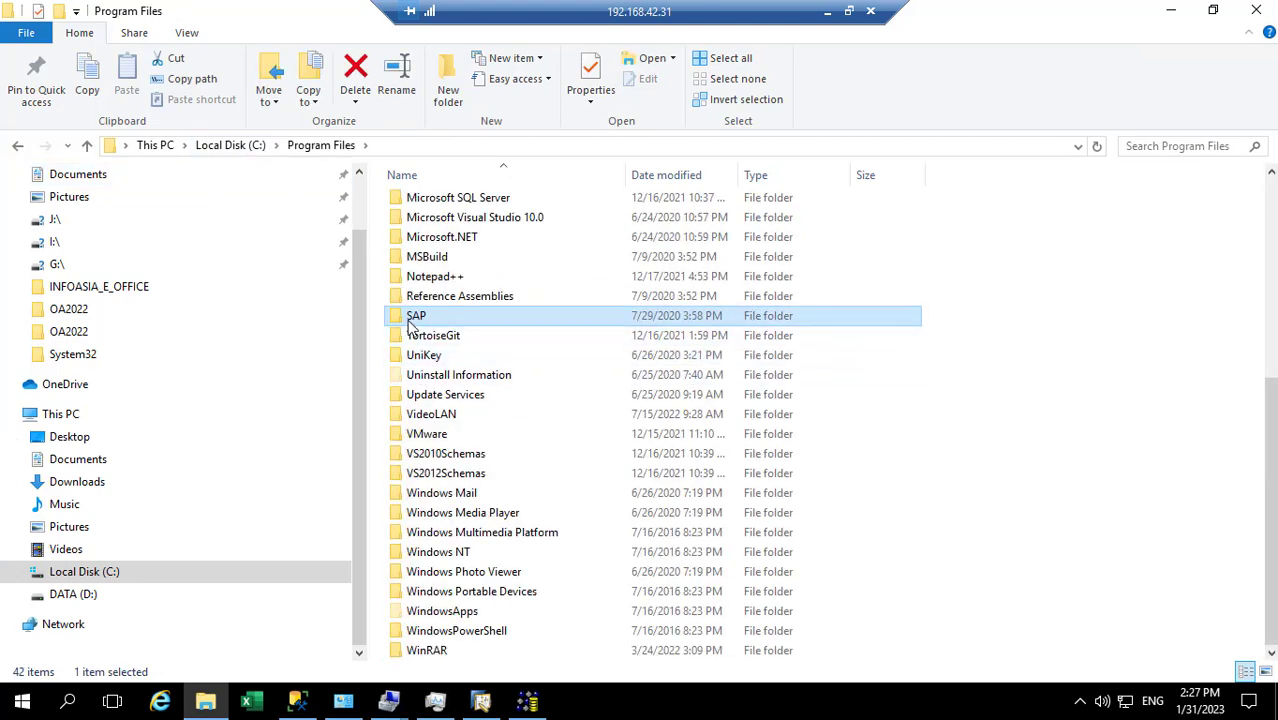
double_click(410, 318)
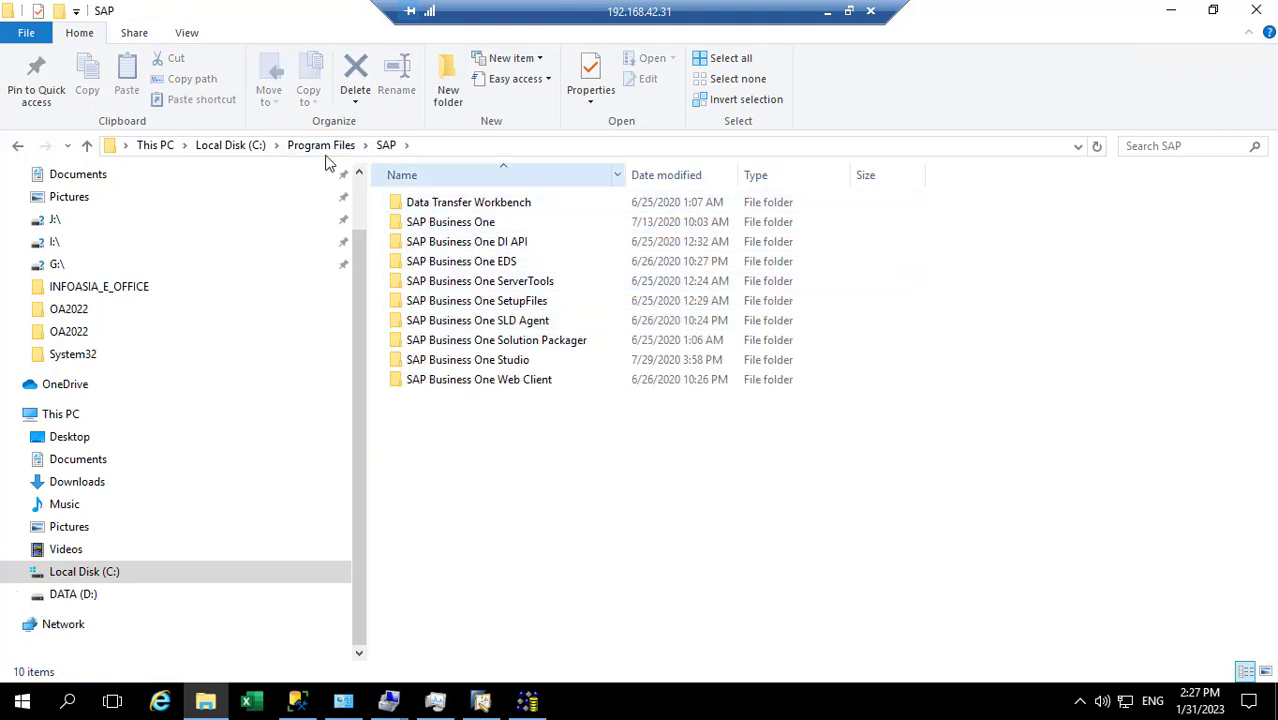
click(417, 146)
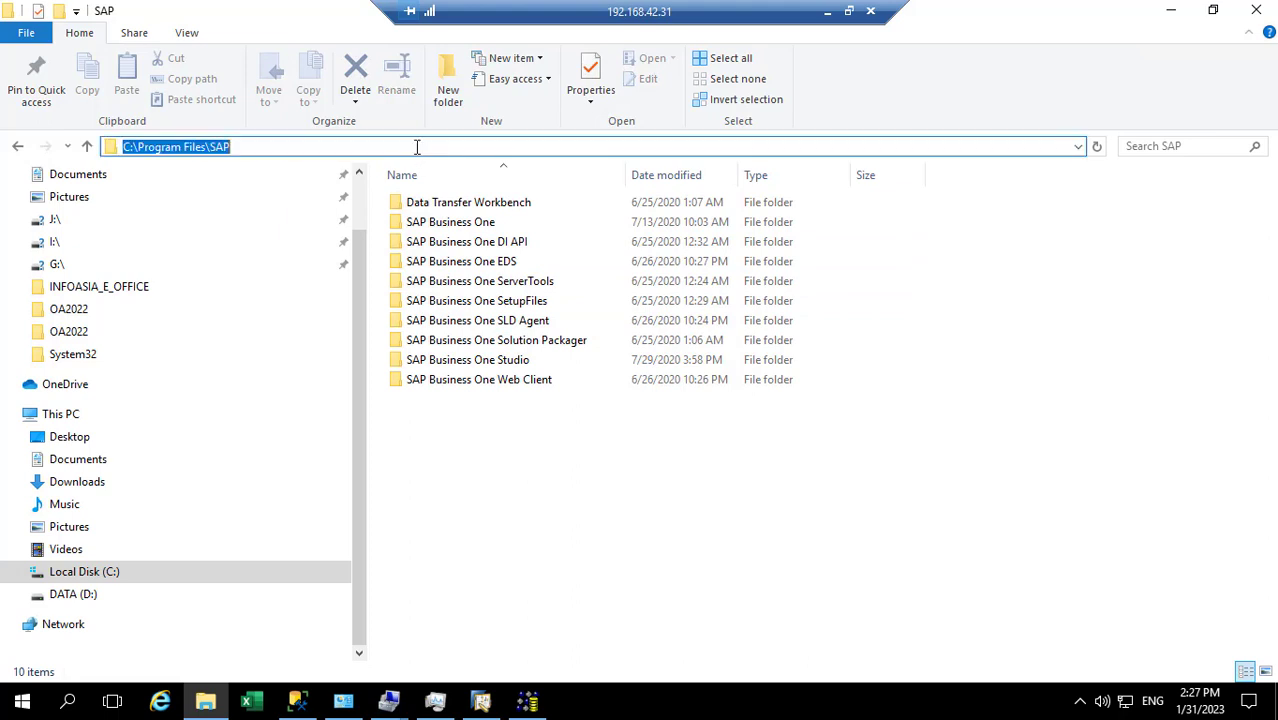
Open OACT - ChartOfAccounts.xlt from Data Transfer Workbench\Templates\Templates\Financials\Chart of Accounts
double_click(458, 203)
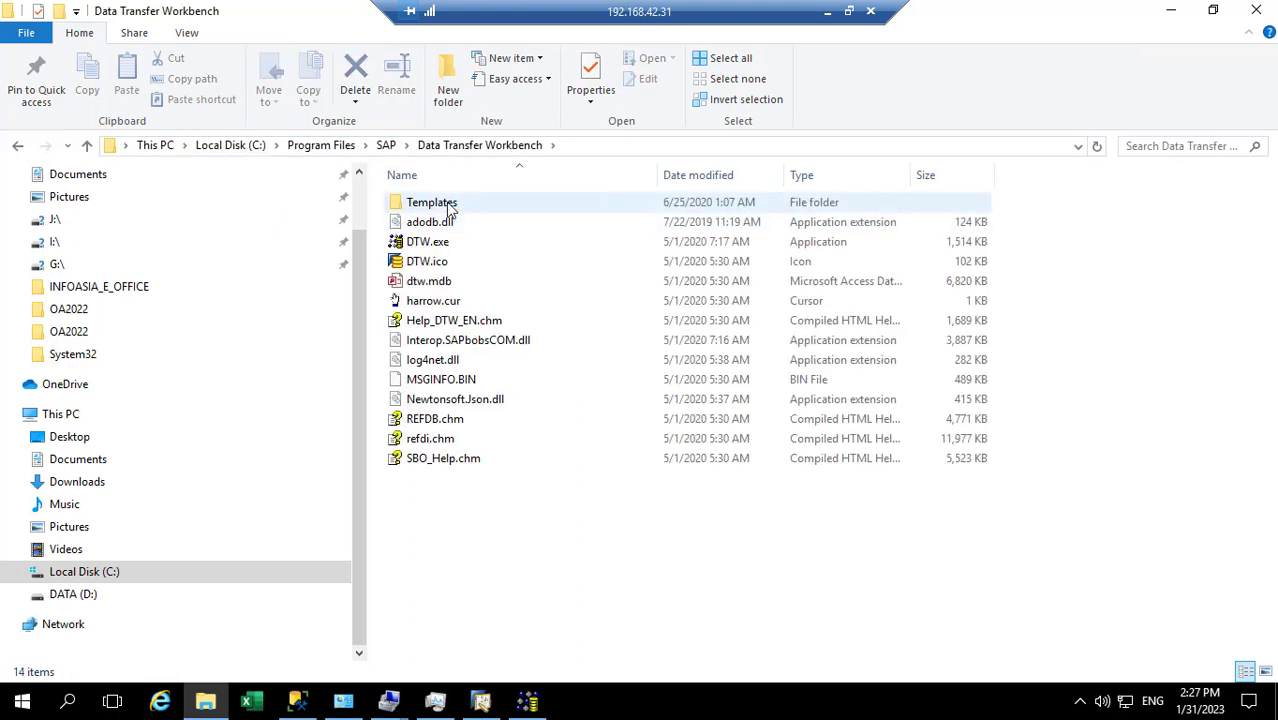
double_click(446, 205)
double_click(428, 224)
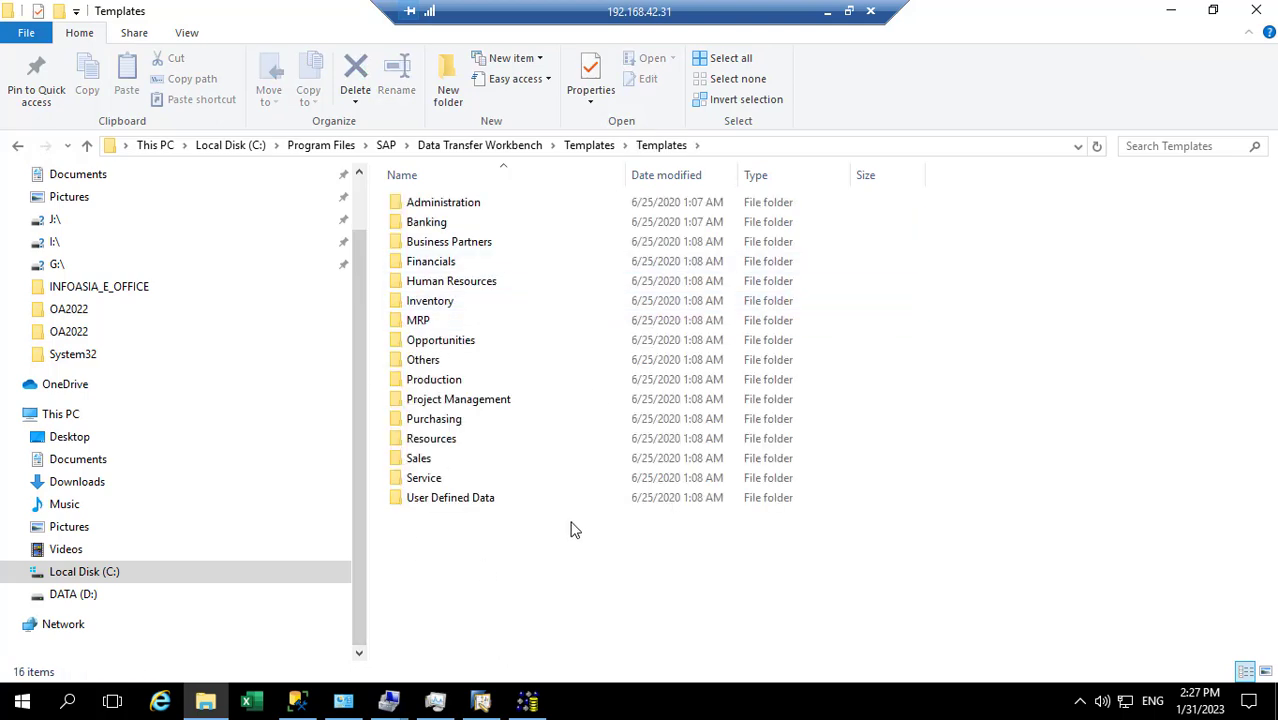
double_click(440, 261)
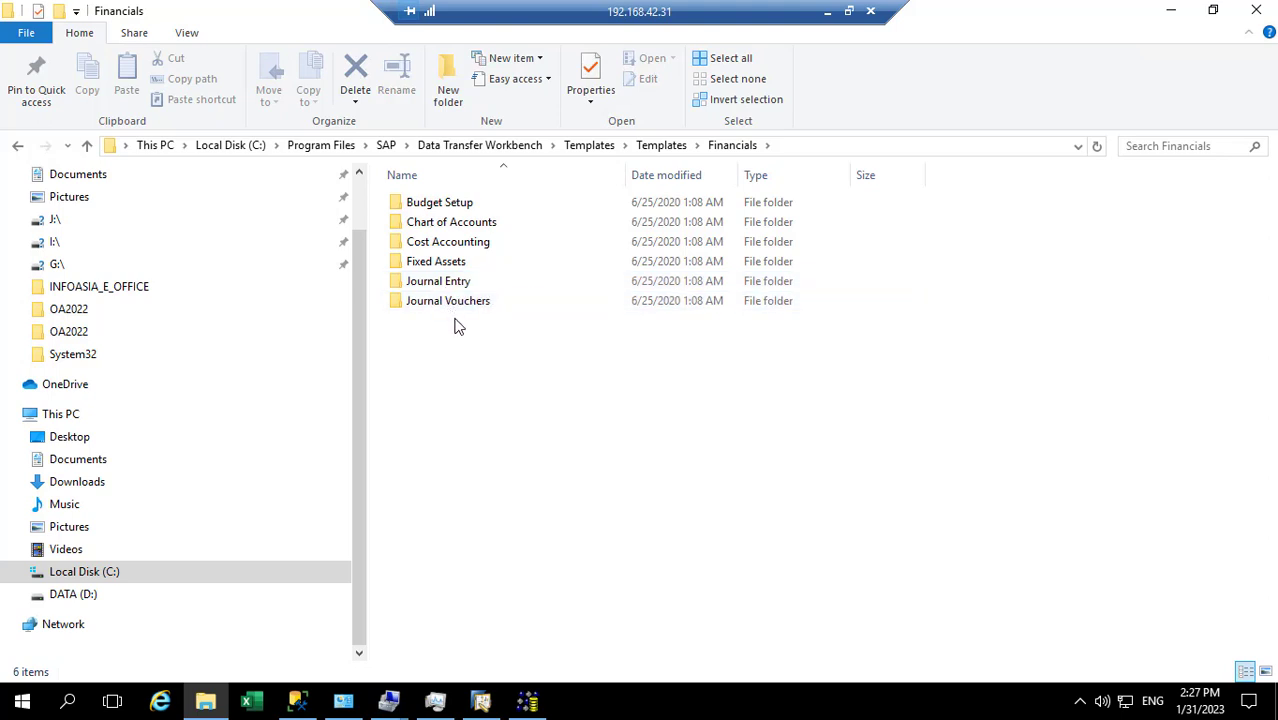
double_click(451, 222)
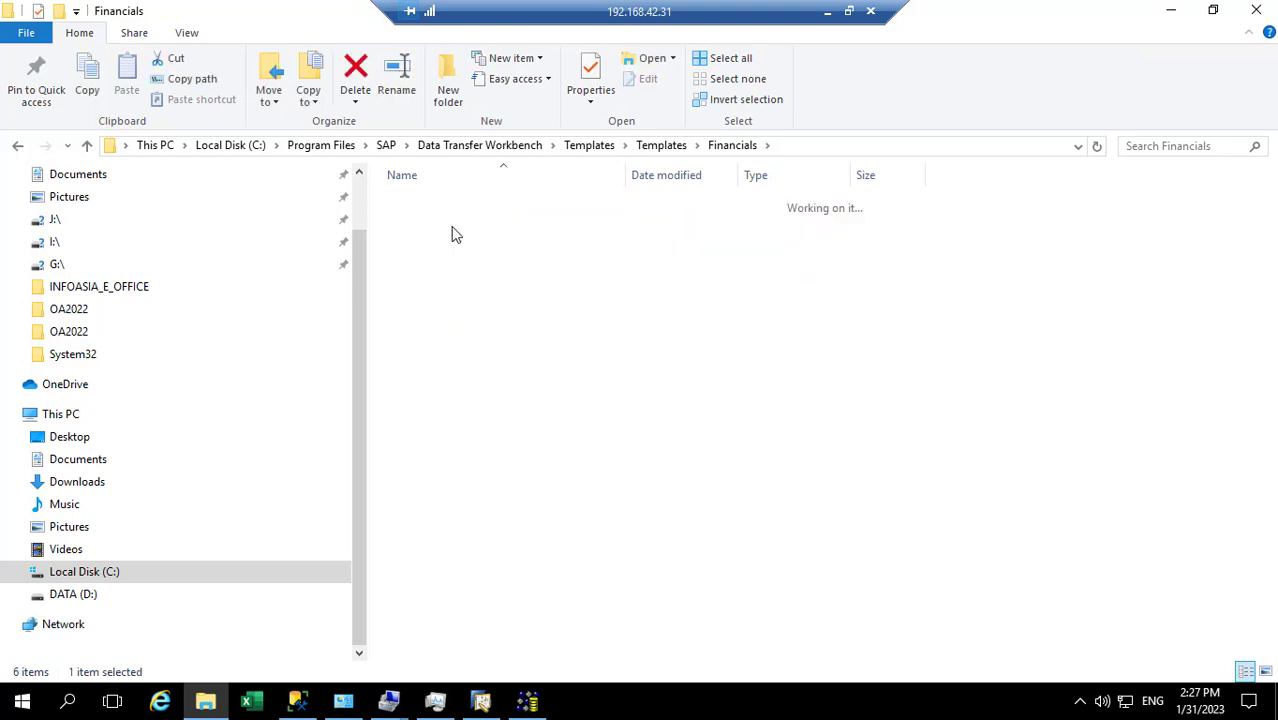
double_click(473, 206)
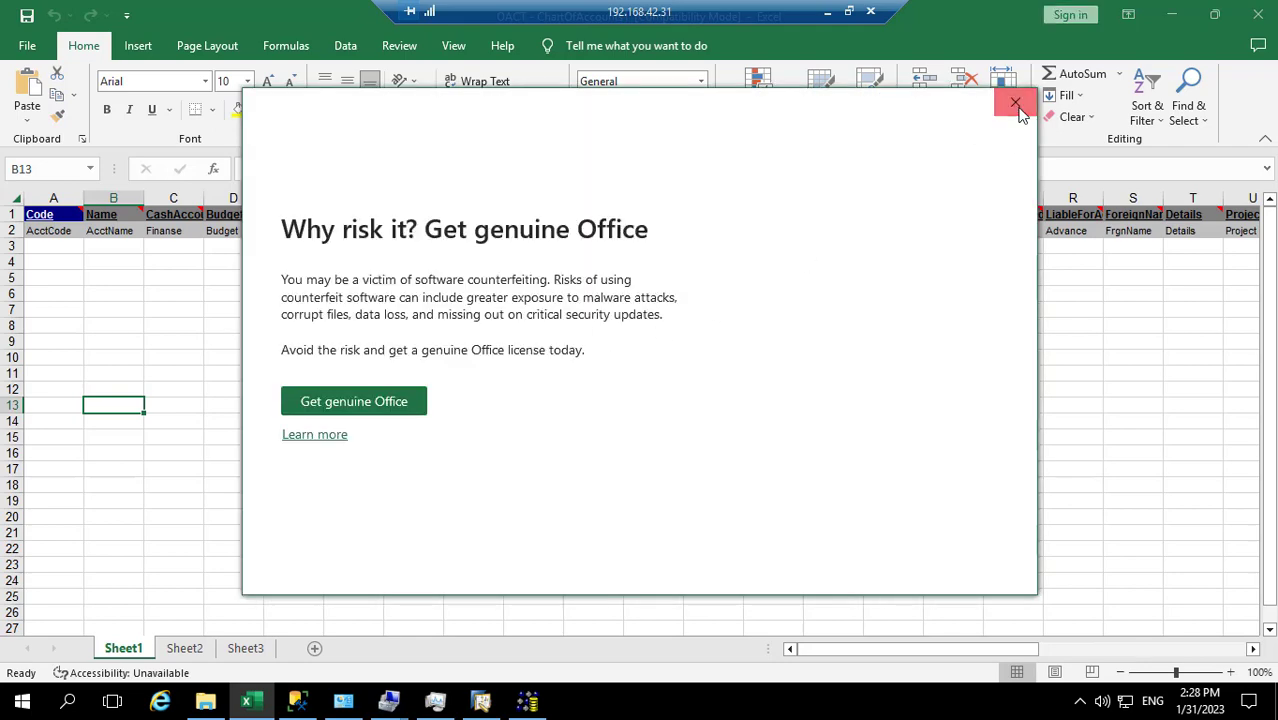
Dismiss the genuine Office warning, read the template's header comments, and minimize the remote desktop
click(1016, 105)
click(62, 275)
click(180, 402)
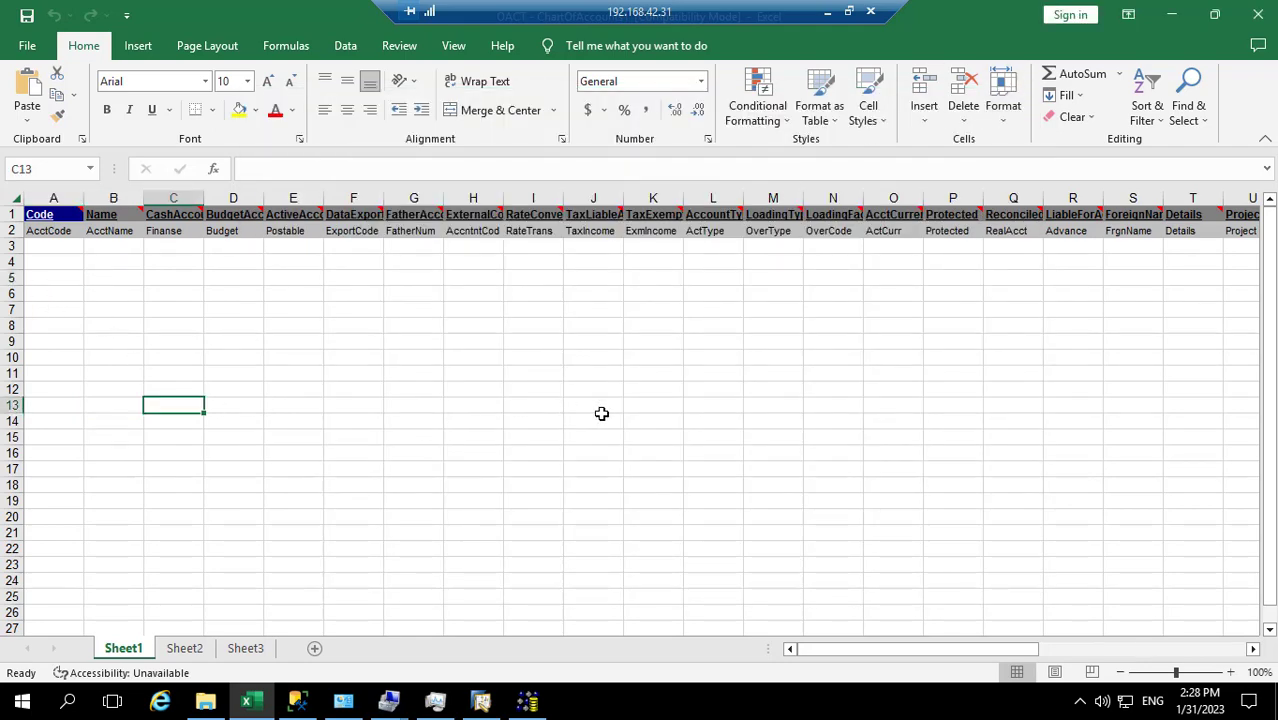
mouse_move(42, 218)
mouse_move(213, 220)
click(160, 484)
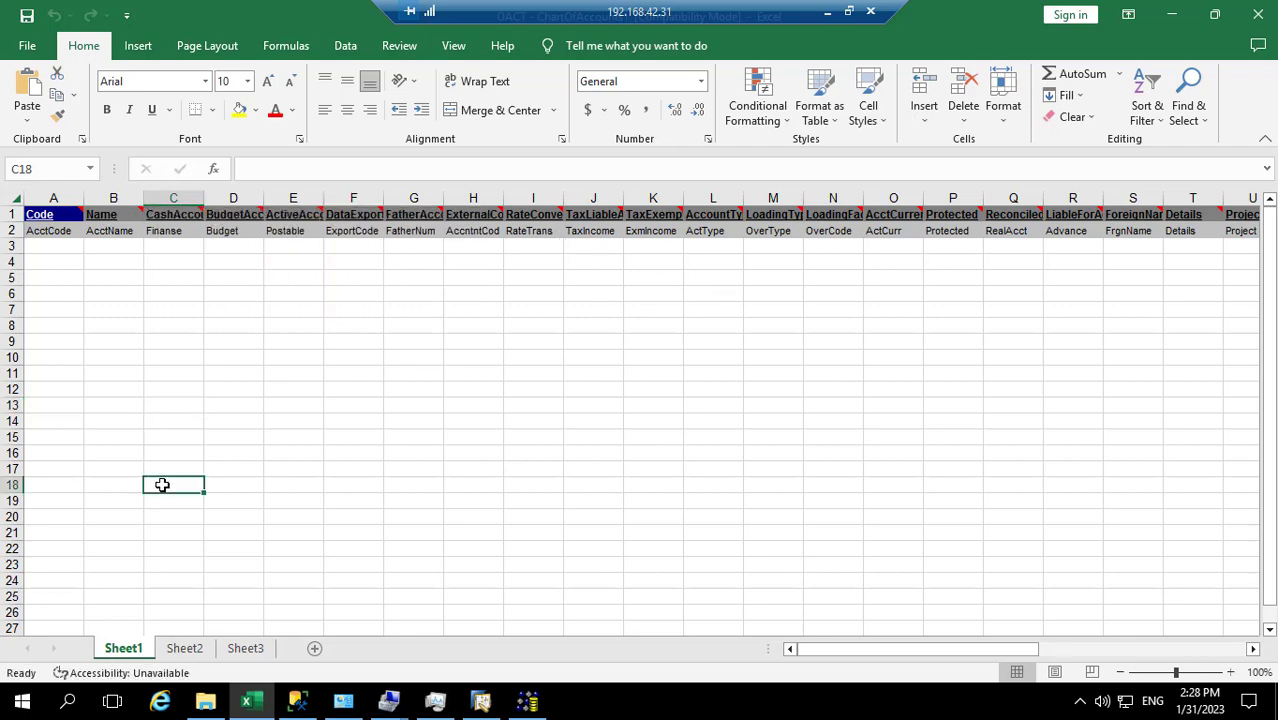
click(826, 19)
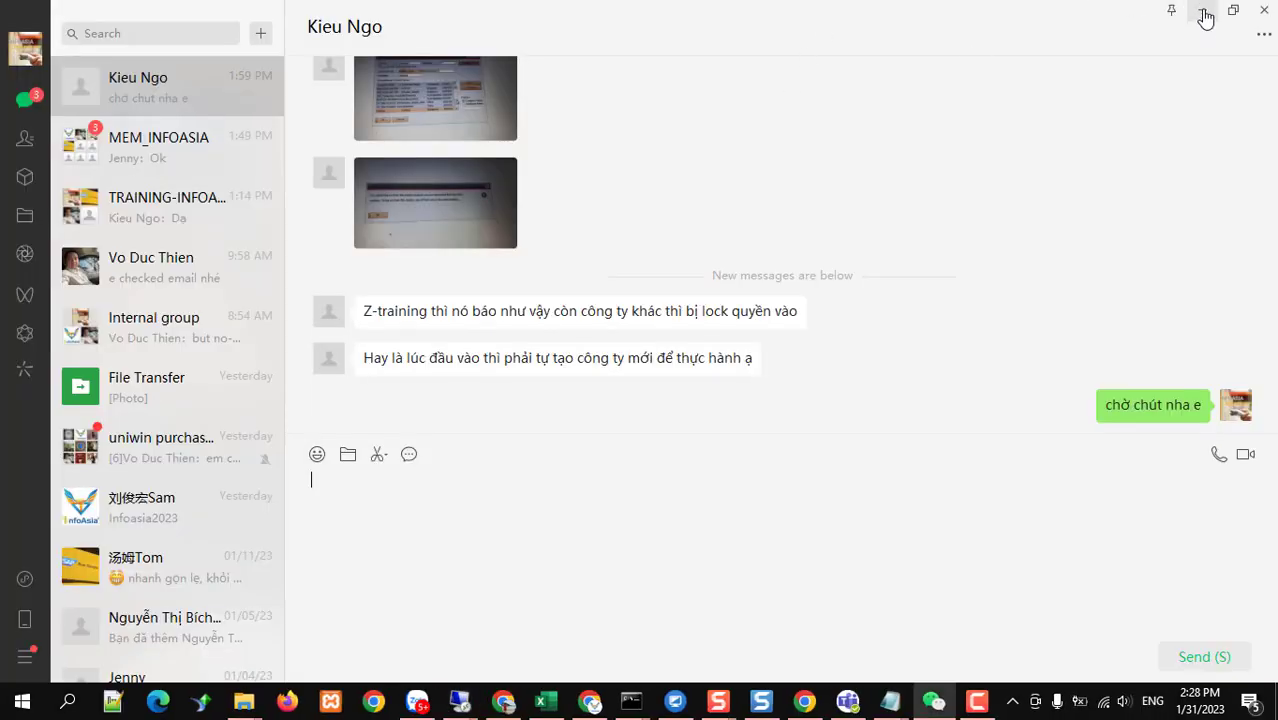
Select Template_ViVo.xlsx in the local IMPORT SAP folder for copying
click(1201, 11)
scroll(117, 240, up, 2)
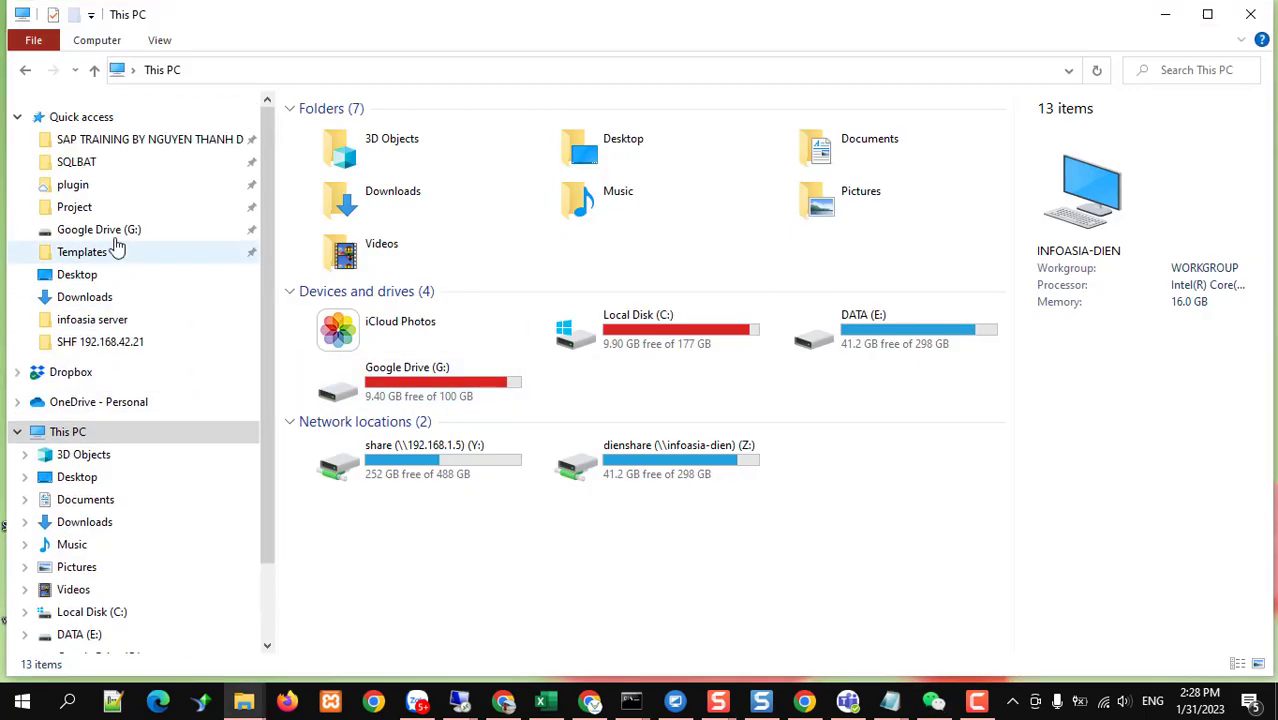
click(110, 145)
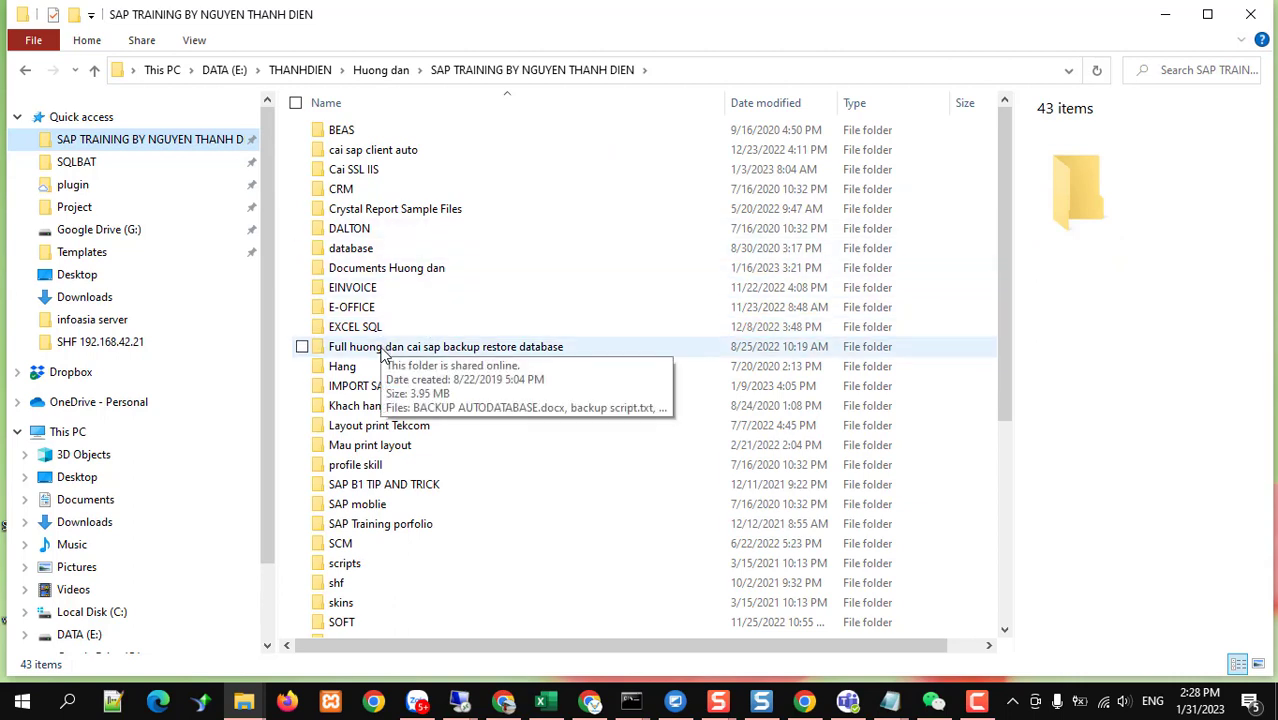
click(373, 390)
double_click(373, 390)
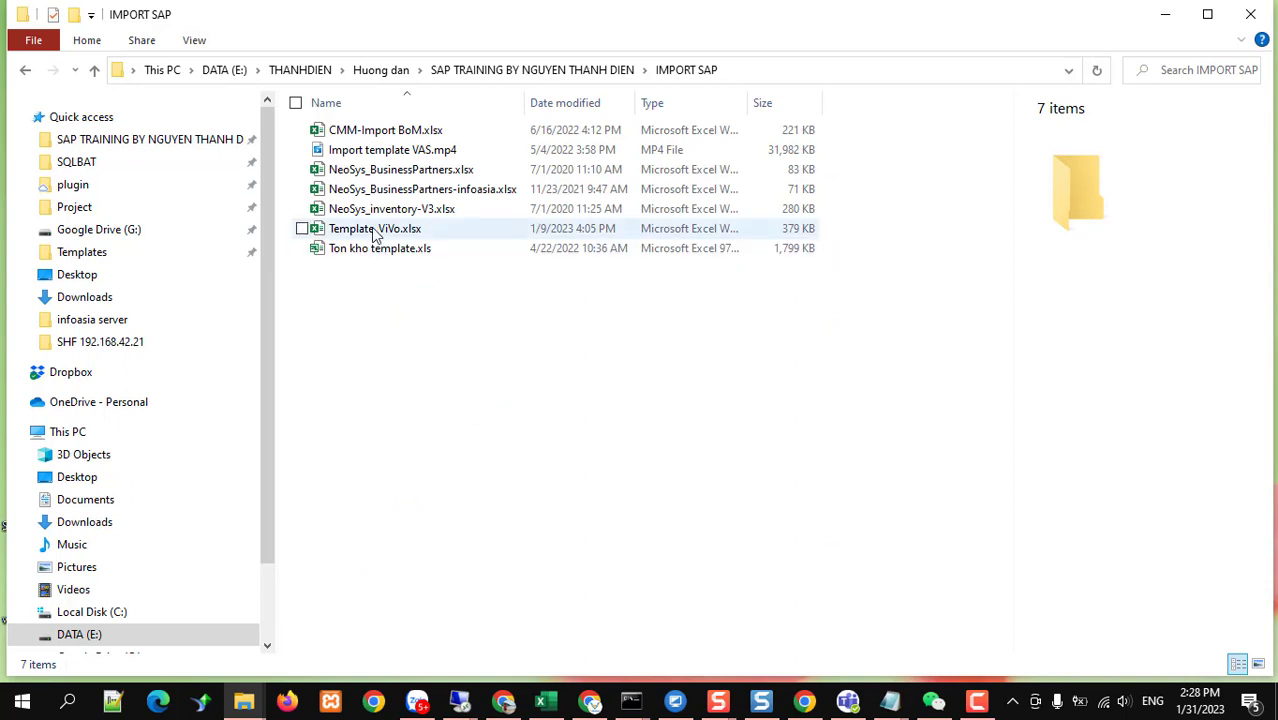
click(372, 230)
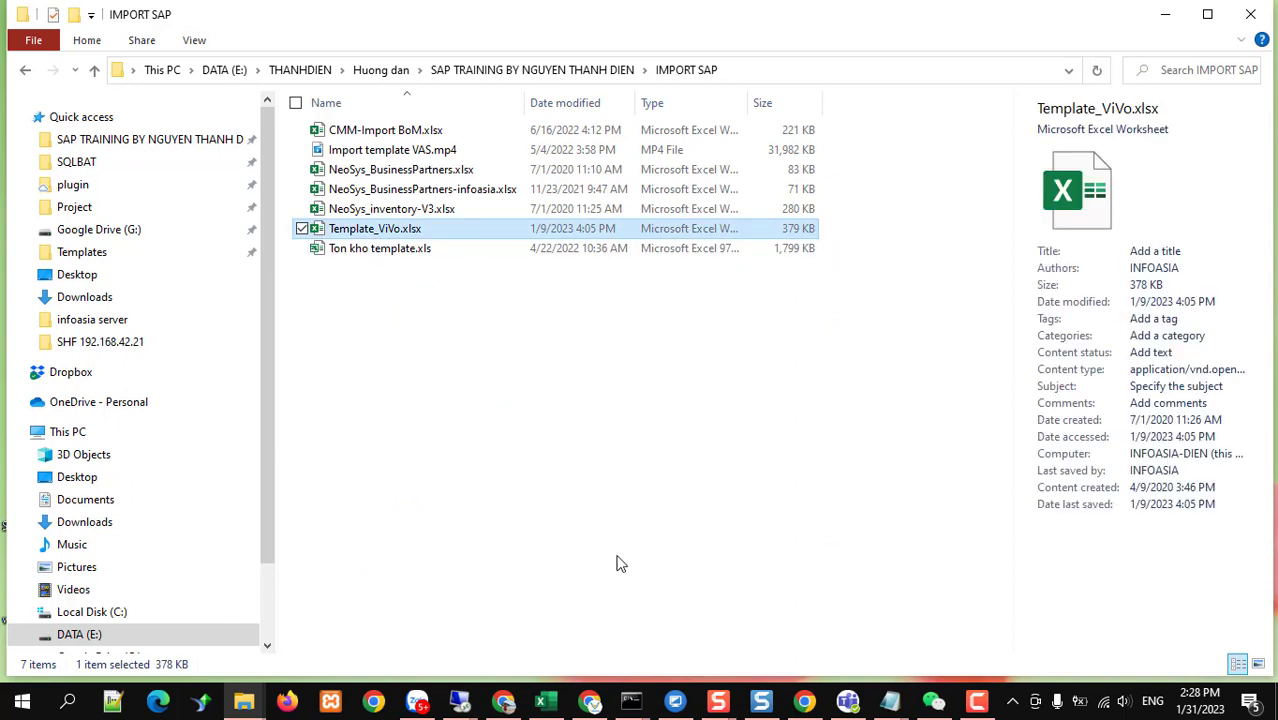
Paste Template_ViVo.xlsx into a folder on the server's DATA (D:) drive and open it in Excel
click(460, 702)
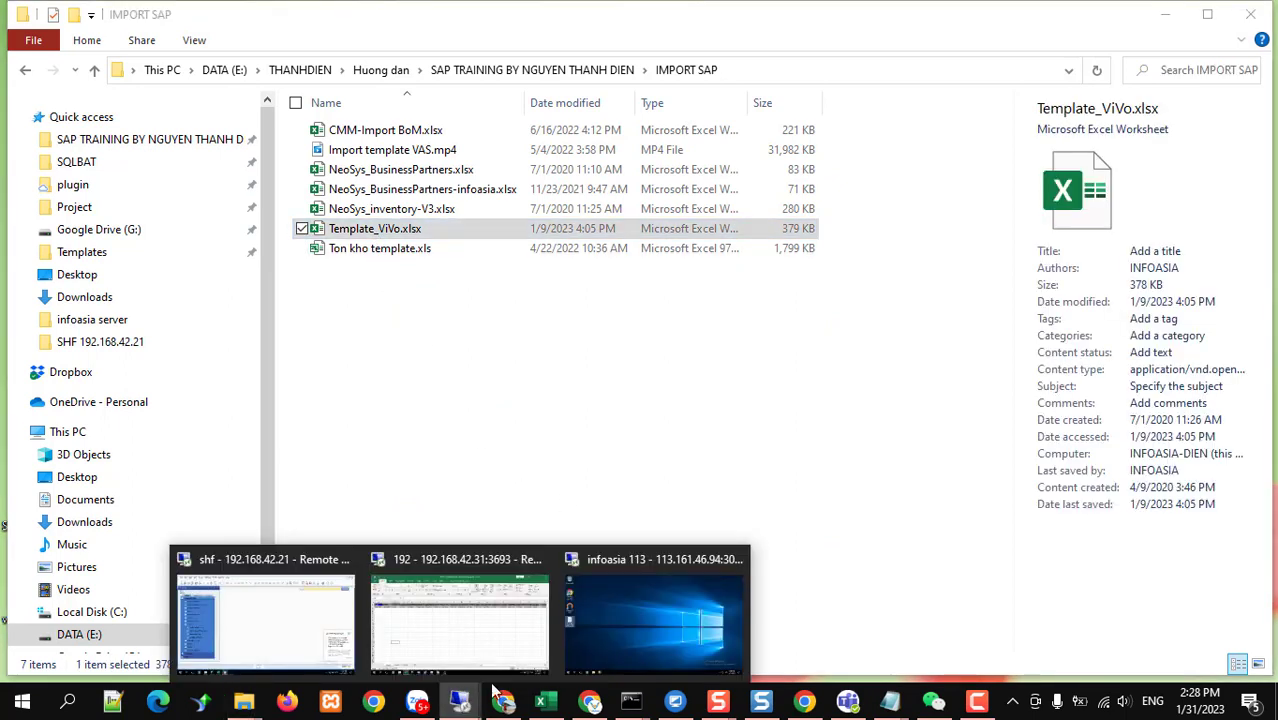
click(503, 646)
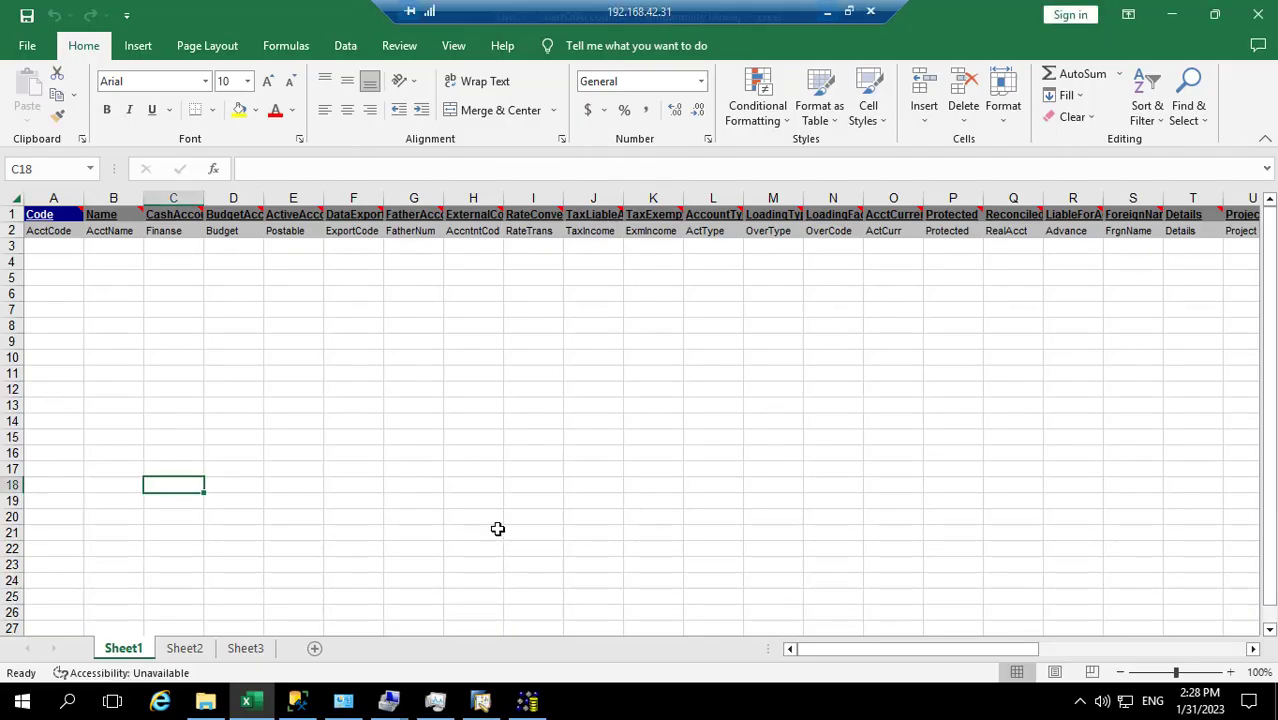
click(205, 702)
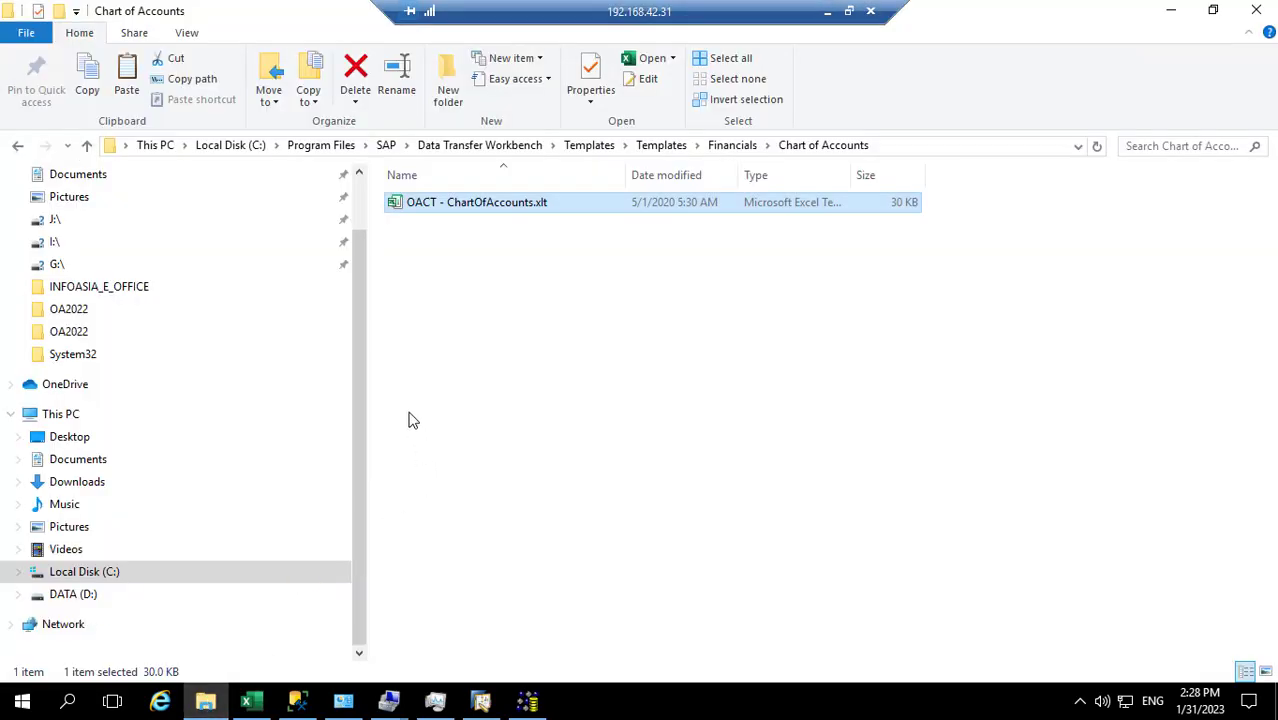
click(80, 600)
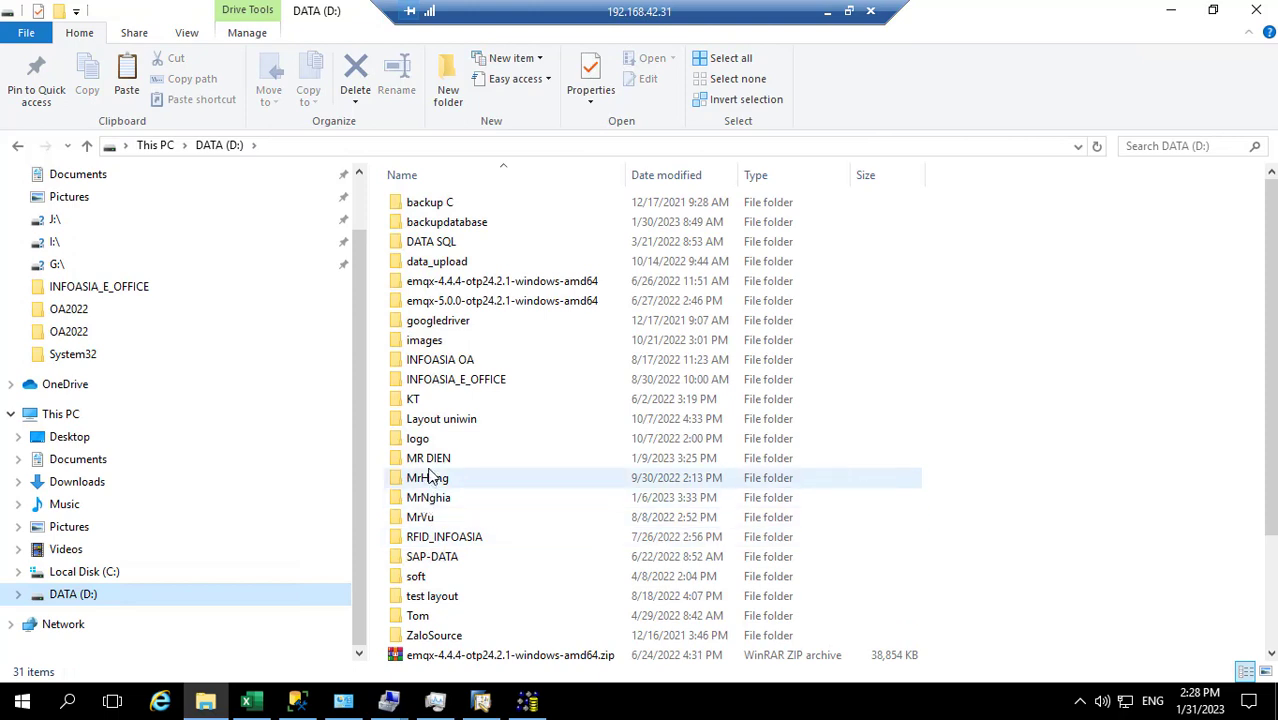
double_click(428, 458)
right_click(449, 295)
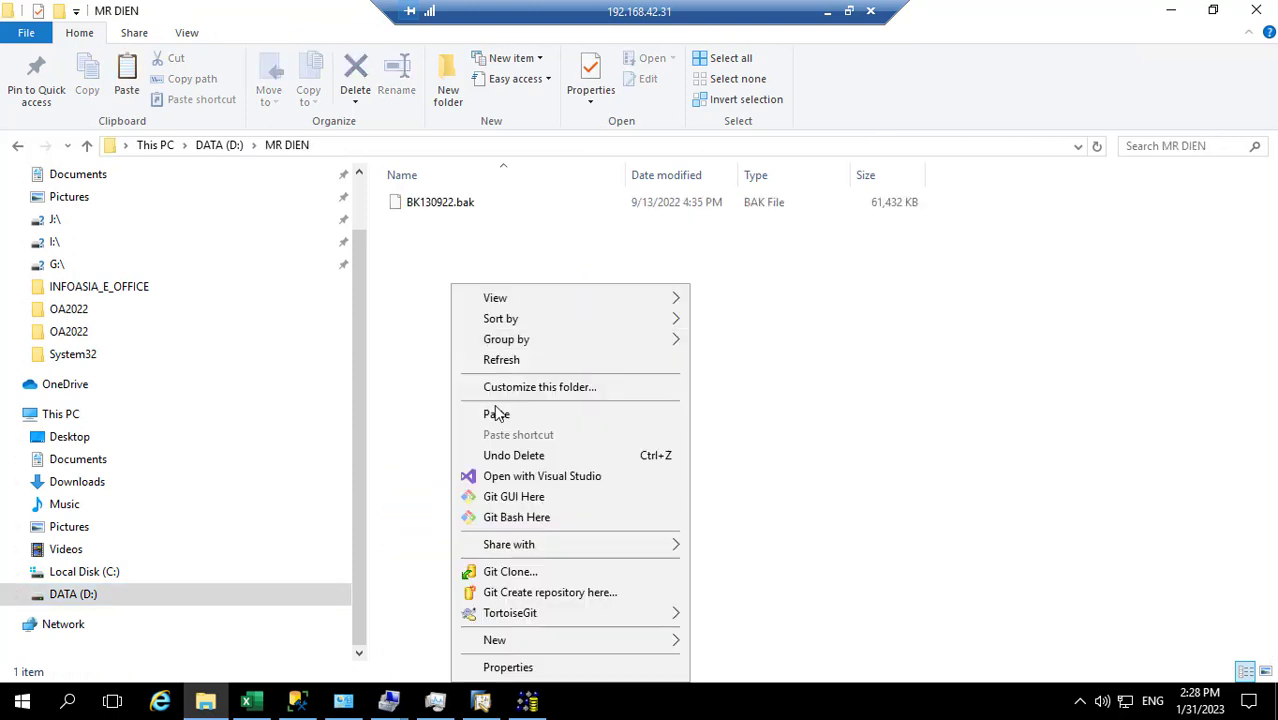
click(499, 410)
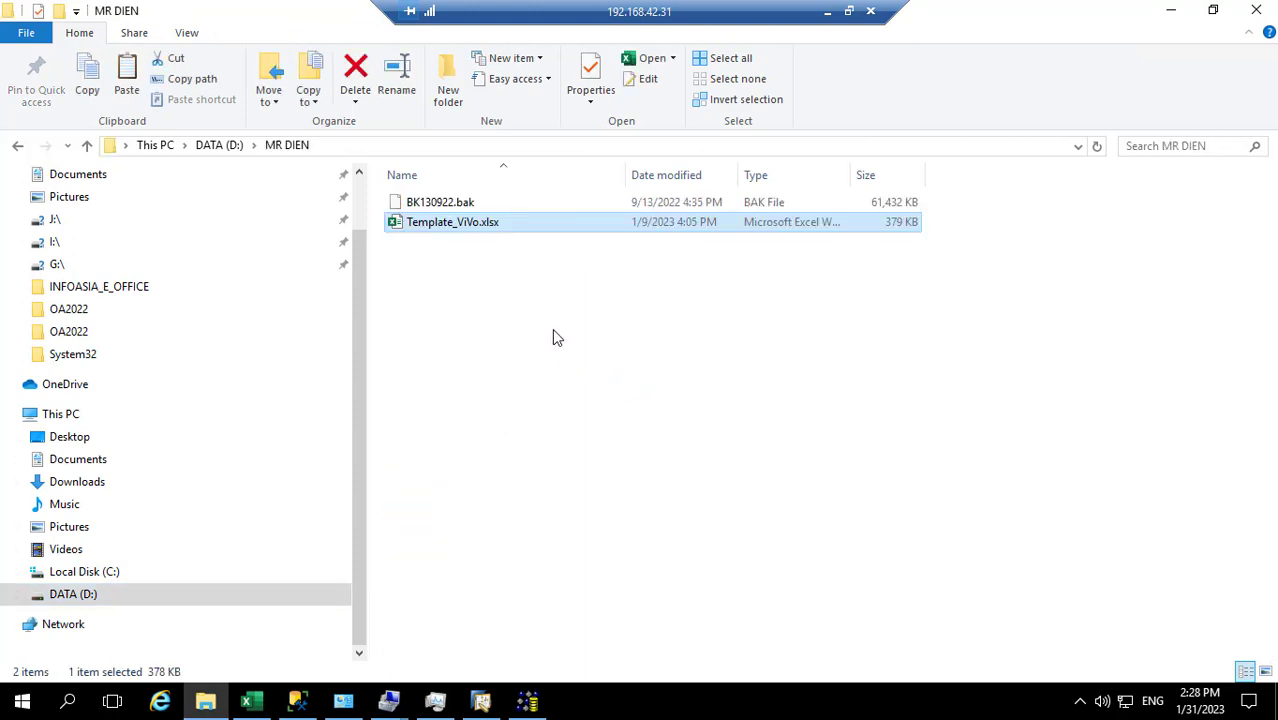
double_click(432, 226)
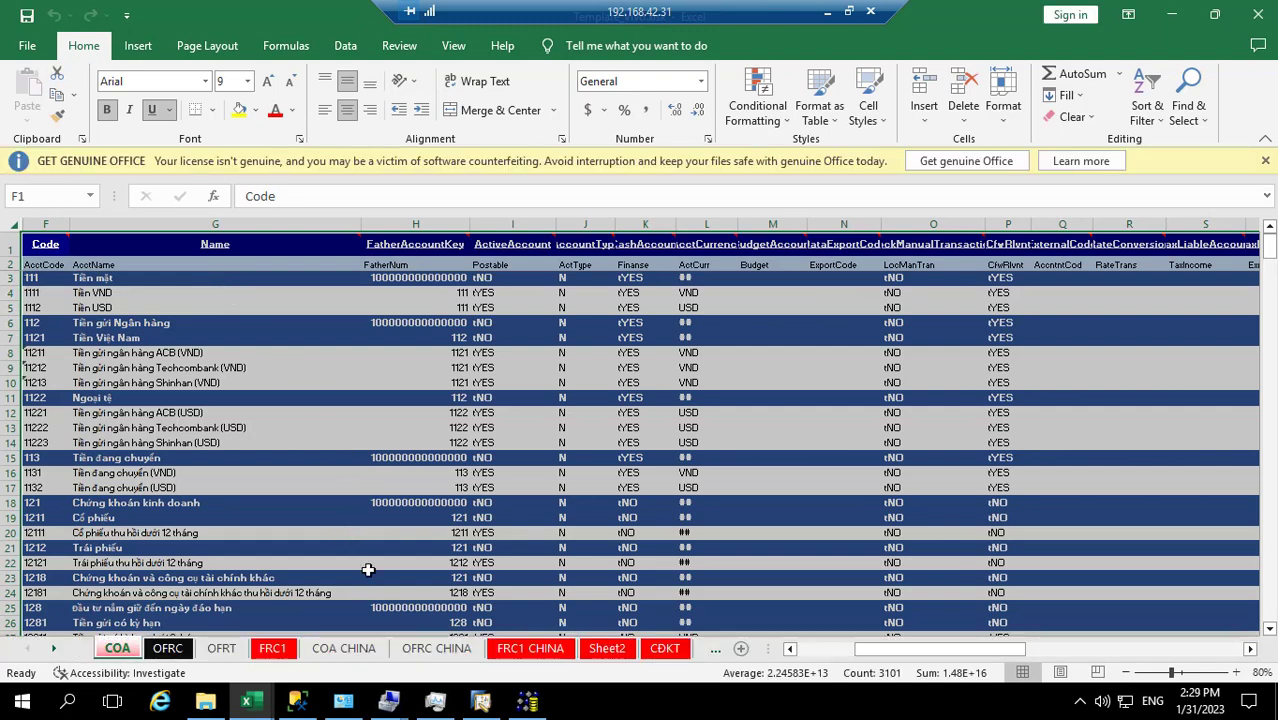
click(237, 492)
scroll(237, 492, down, 3)
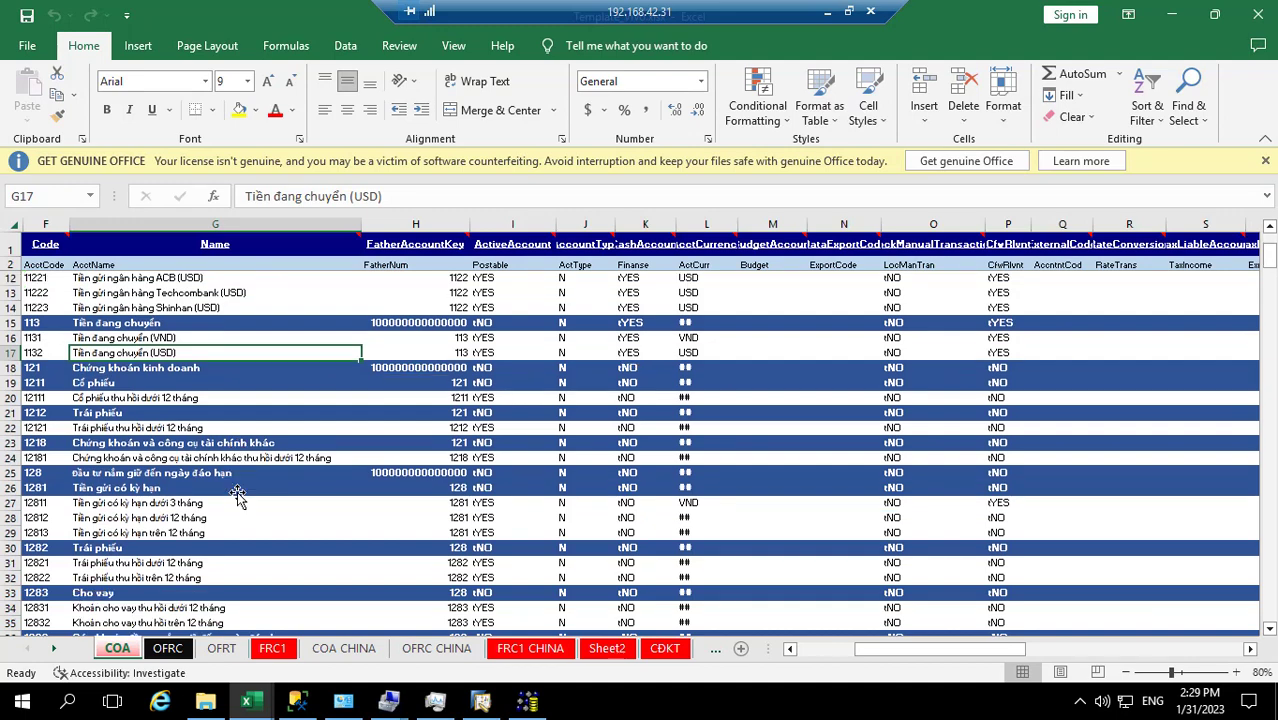
scroll(237, 495, up, 3)
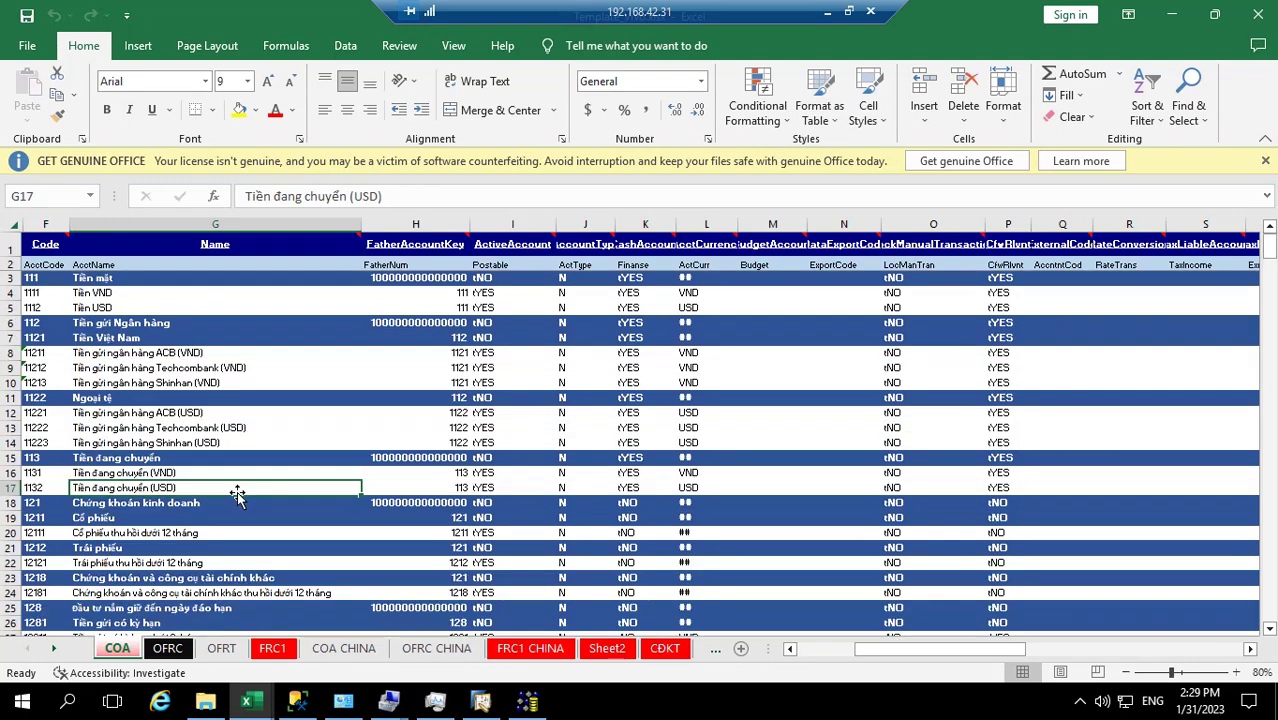
scroll(237, 495, down, 3)
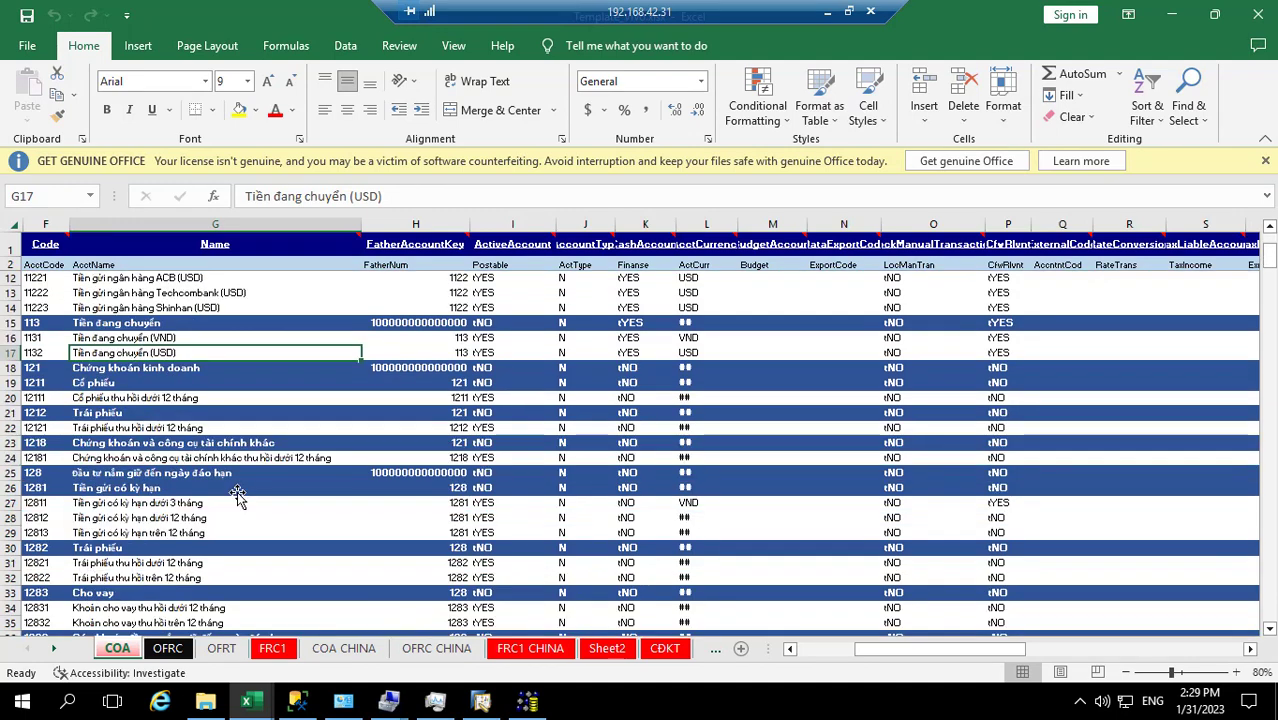
scroll(237, 495, down, 4)
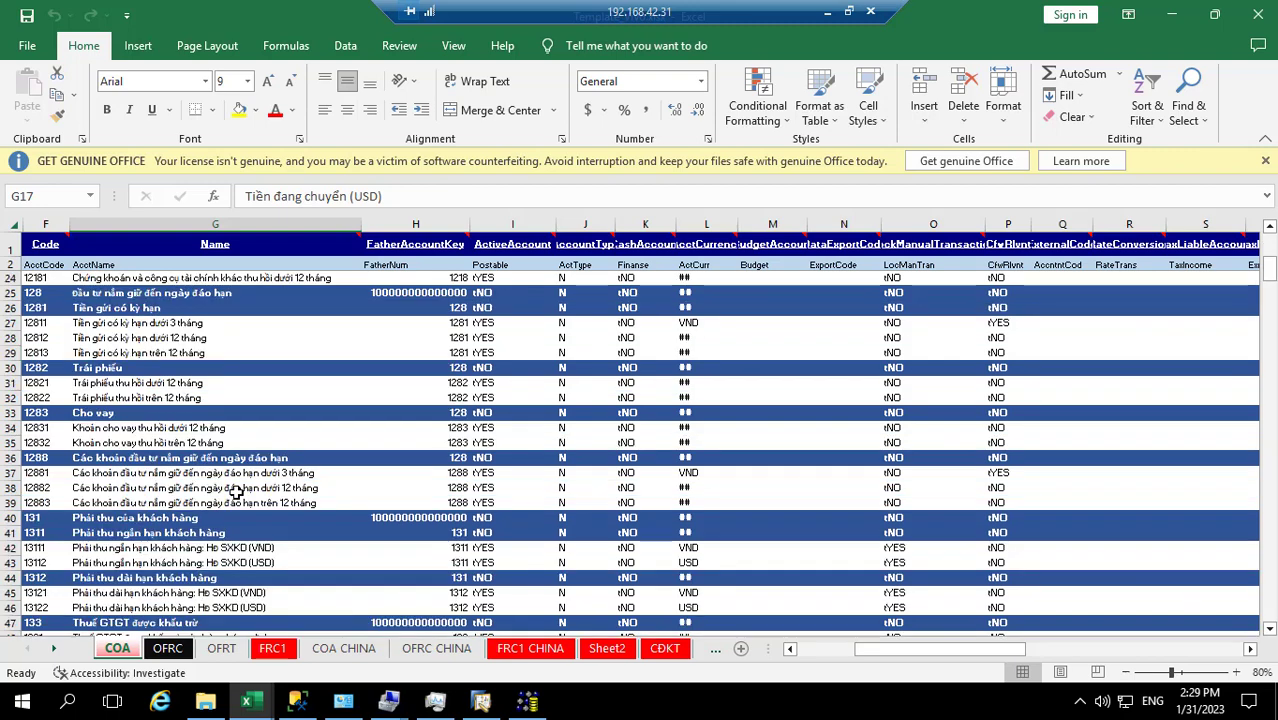
scroll(237, 492, up, 4)
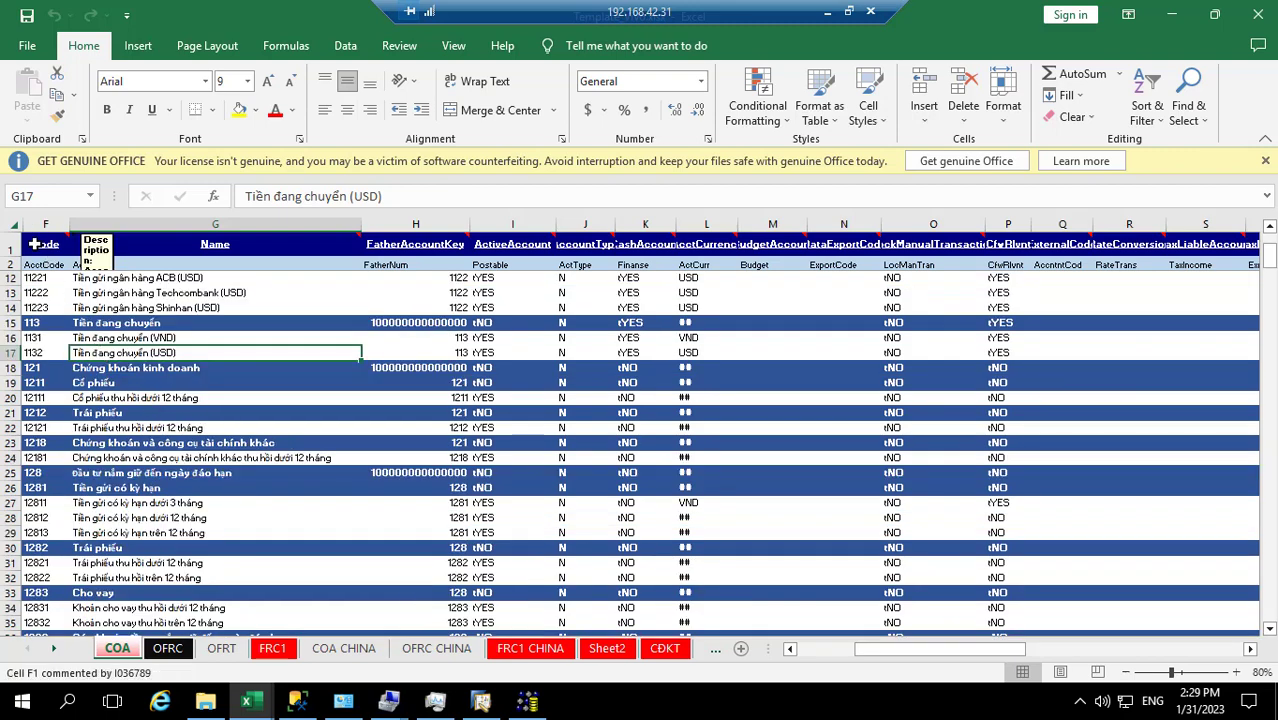
click(28, 242)
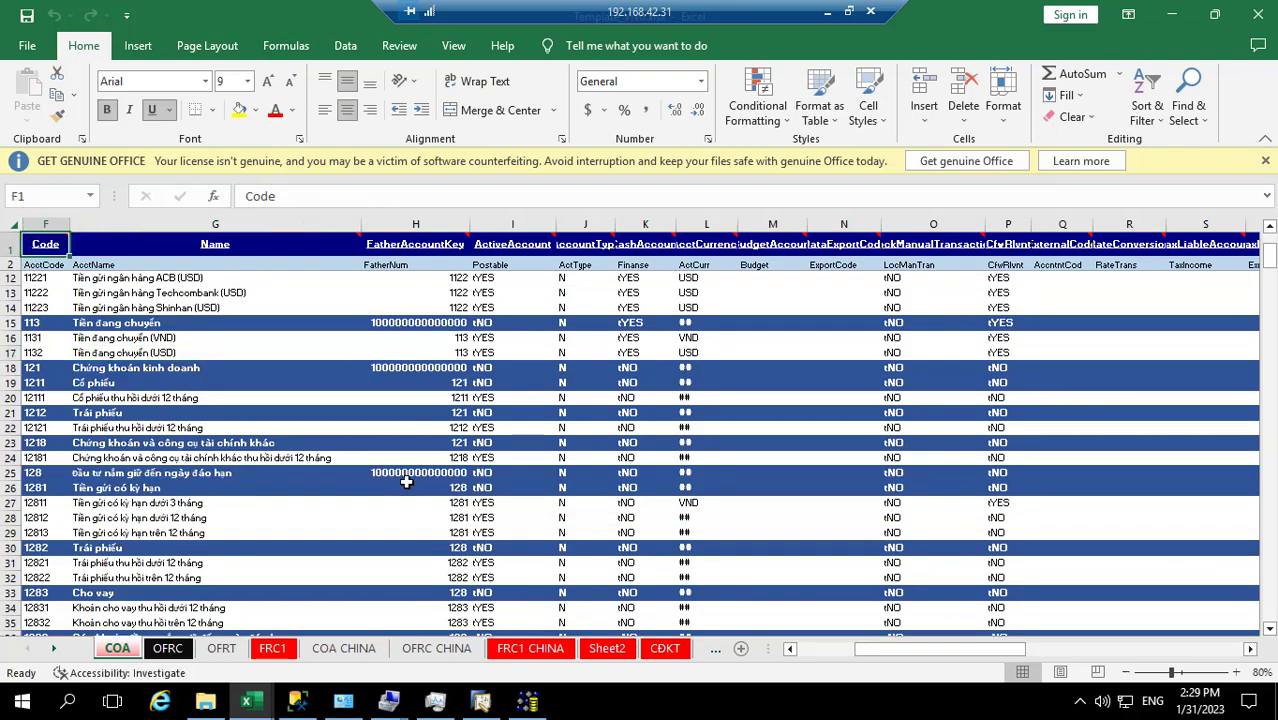
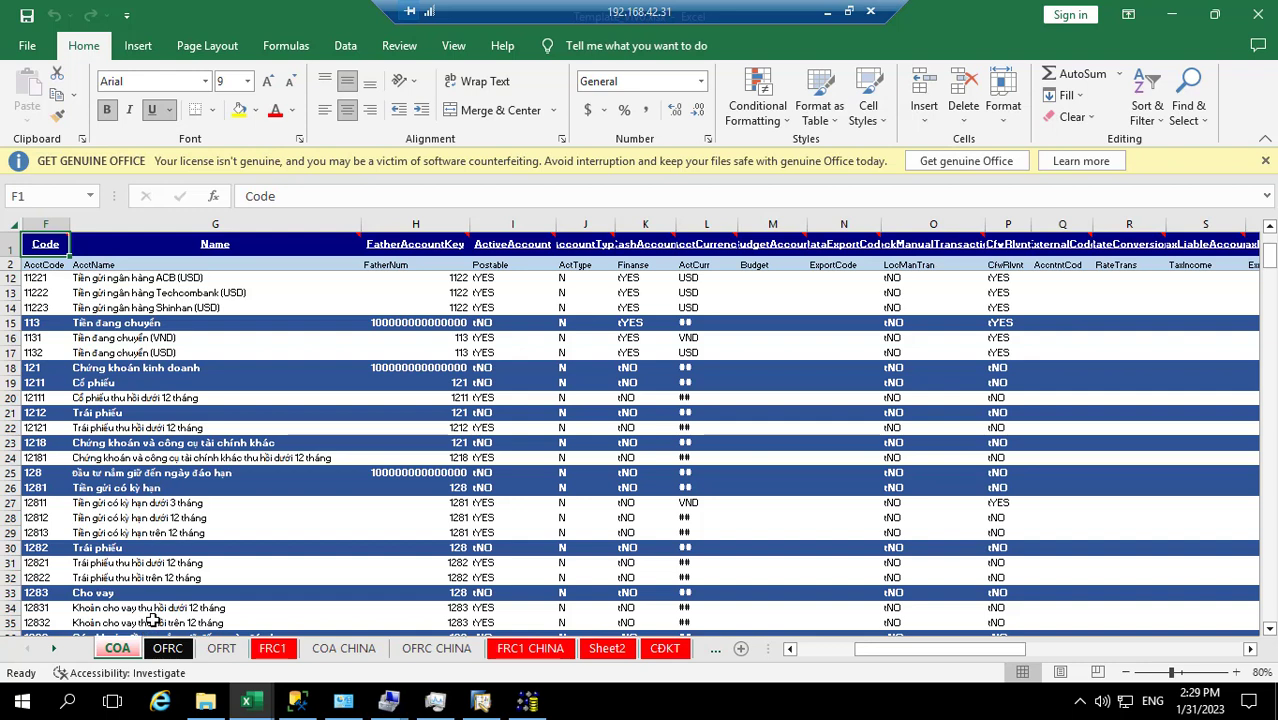
Make a first selection from the Code header across and down, then clear the oversized selection
key(shift+Right)
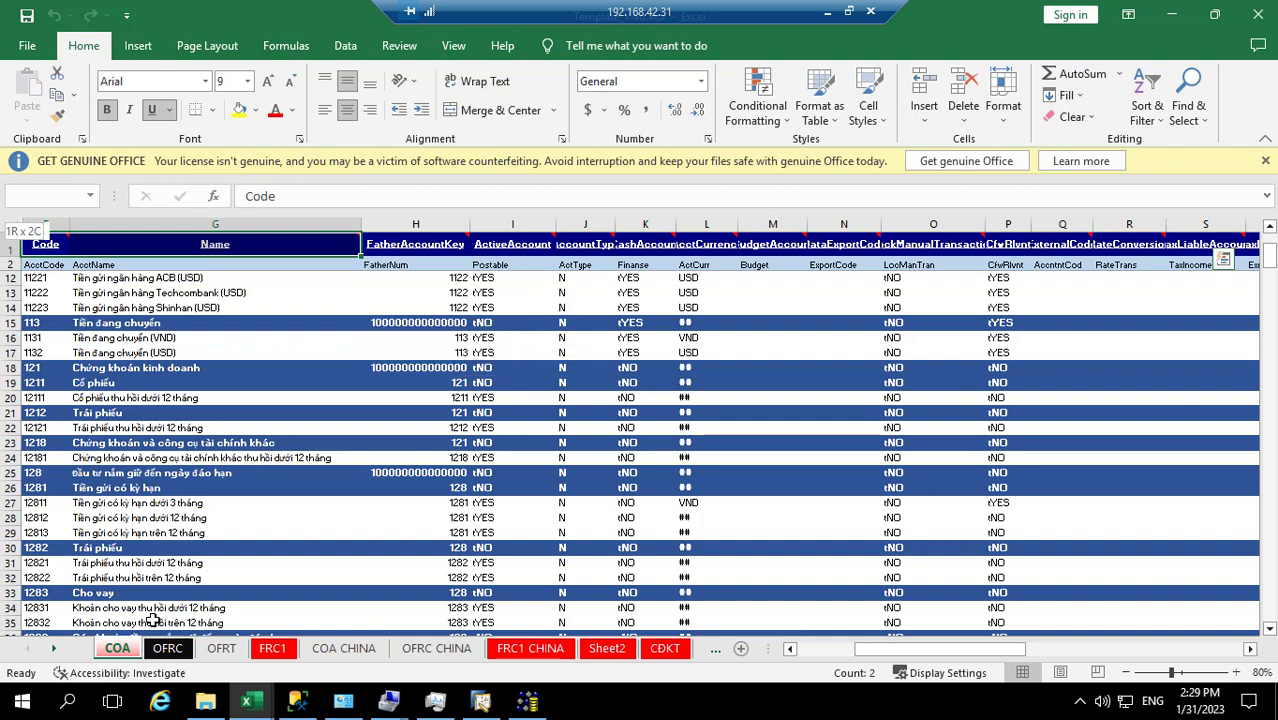
key(ctrl+shift+Right)
key(ctrl+shift+Right)
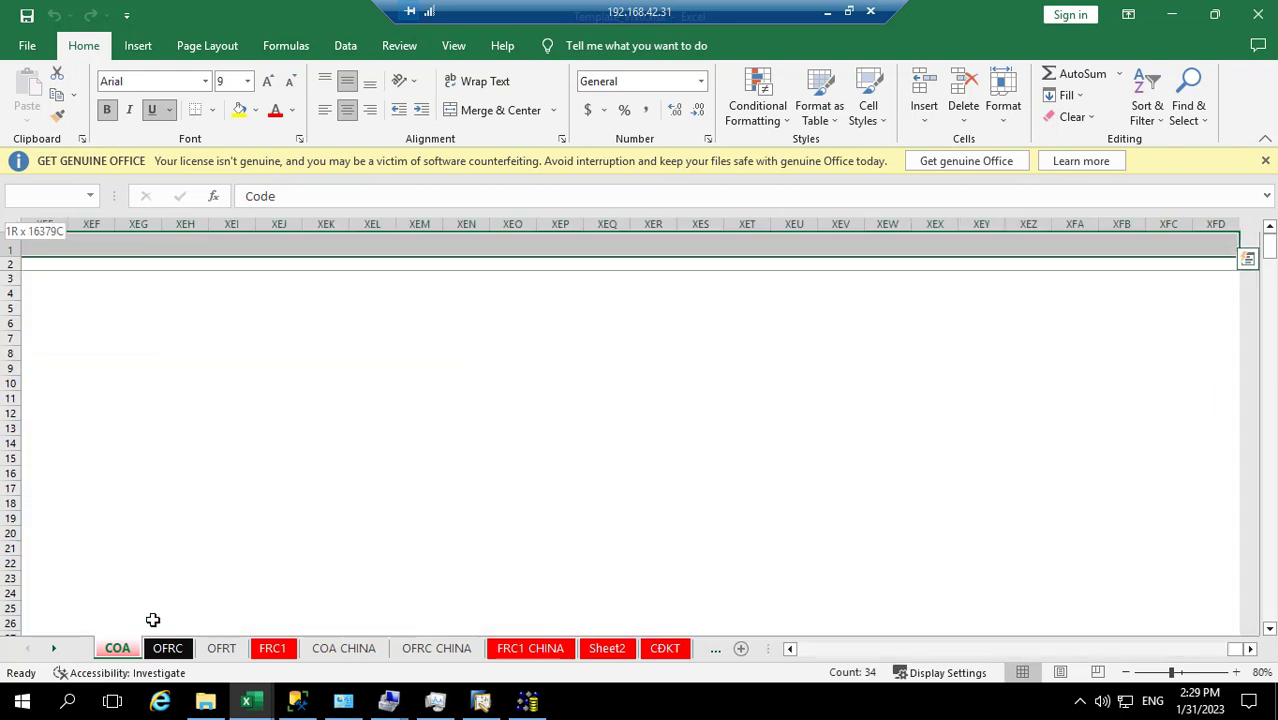
key(ctrl+shift+Down)
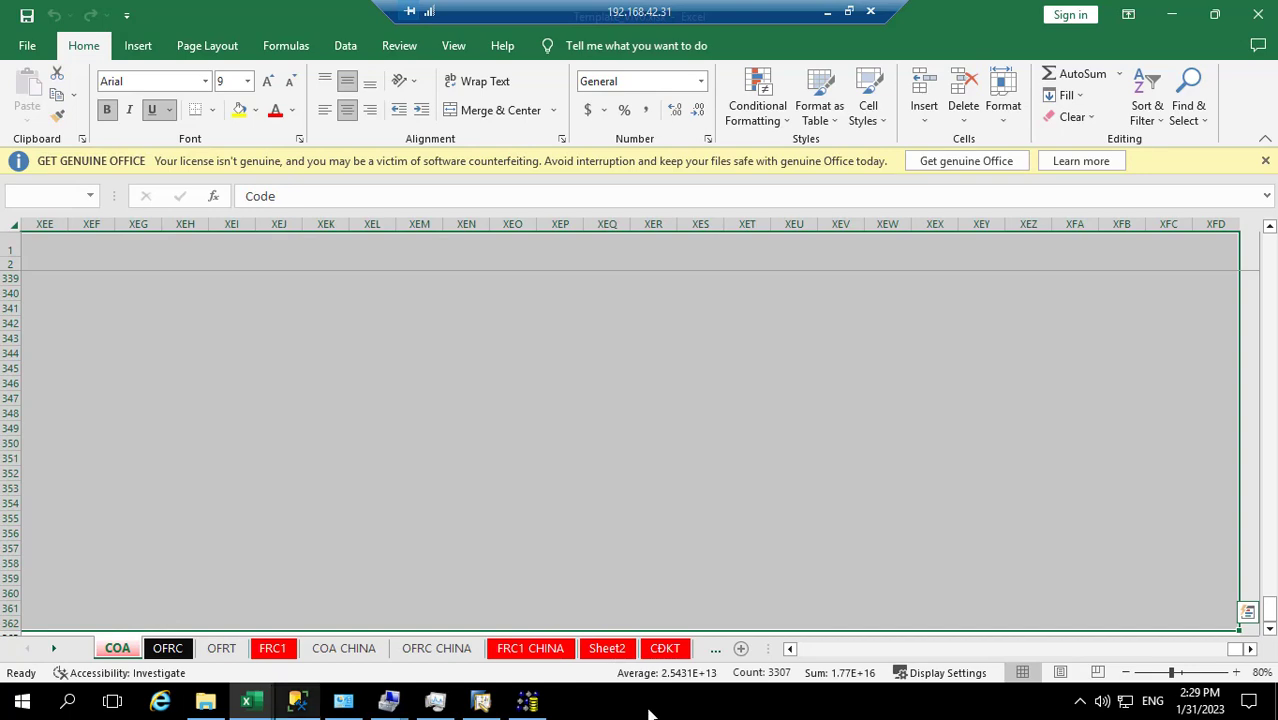
drag(1234, 655, 805, 649)
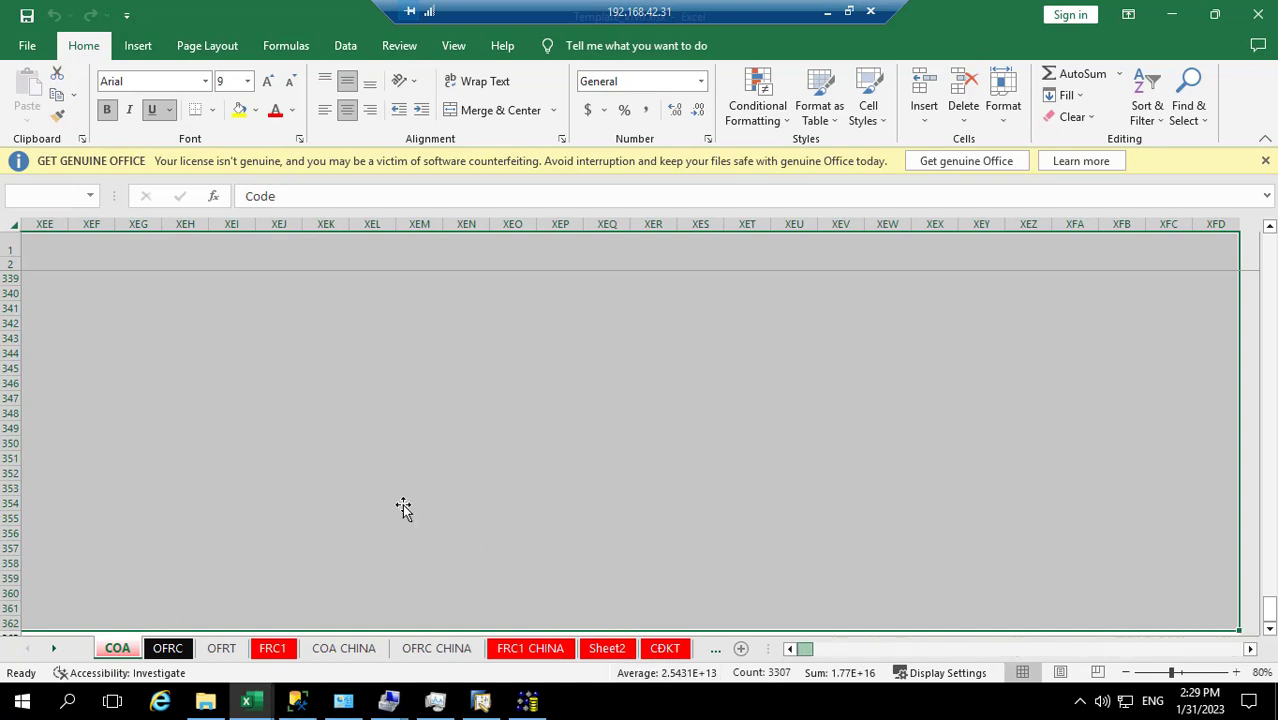
click(522, 414)
Select the chart of accounts F1:AM362 on the COA sheet and copy it
click(52, 246)
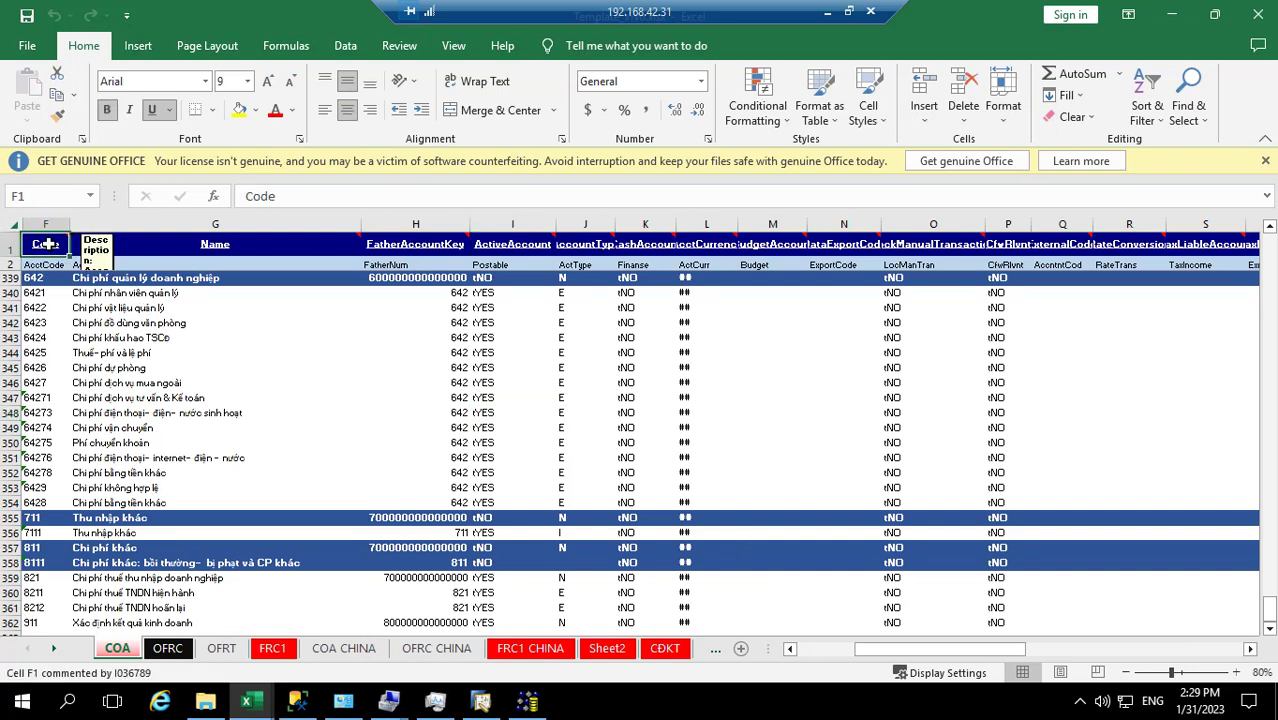
drag(47, 244, 47, 244)
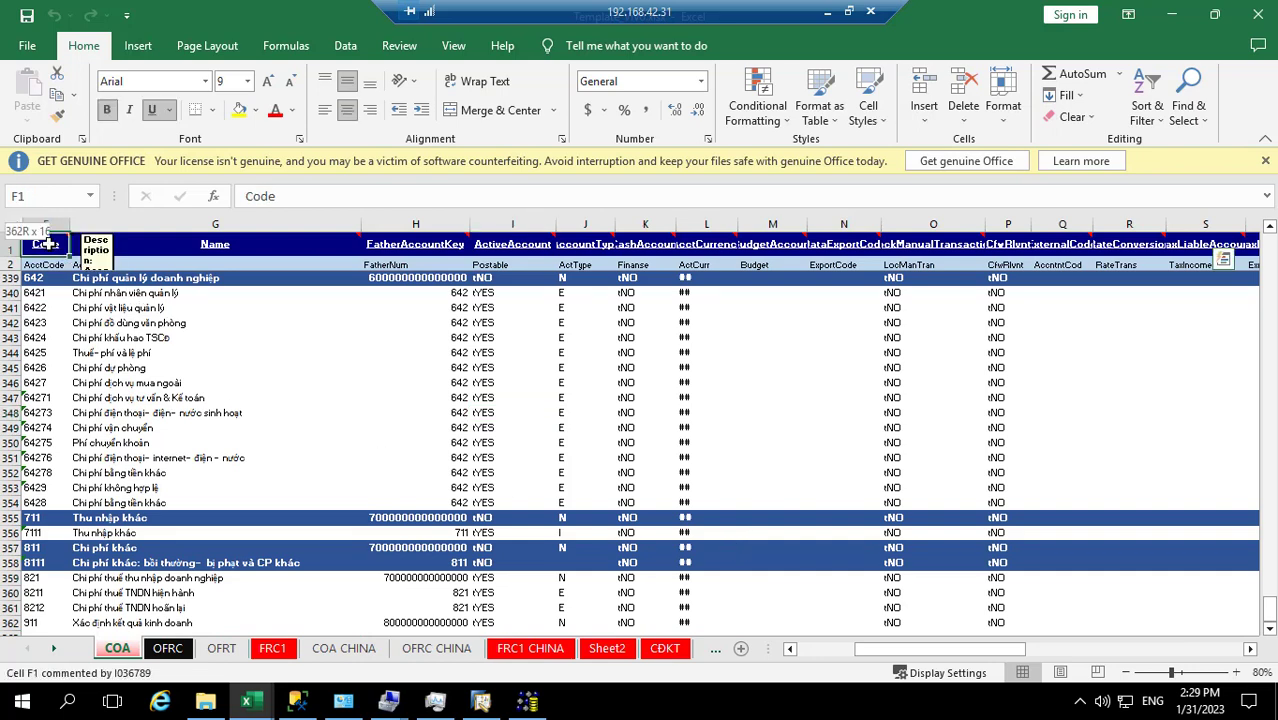
key(ctrl+shift+Up)
key(ctrl+shift+Right)
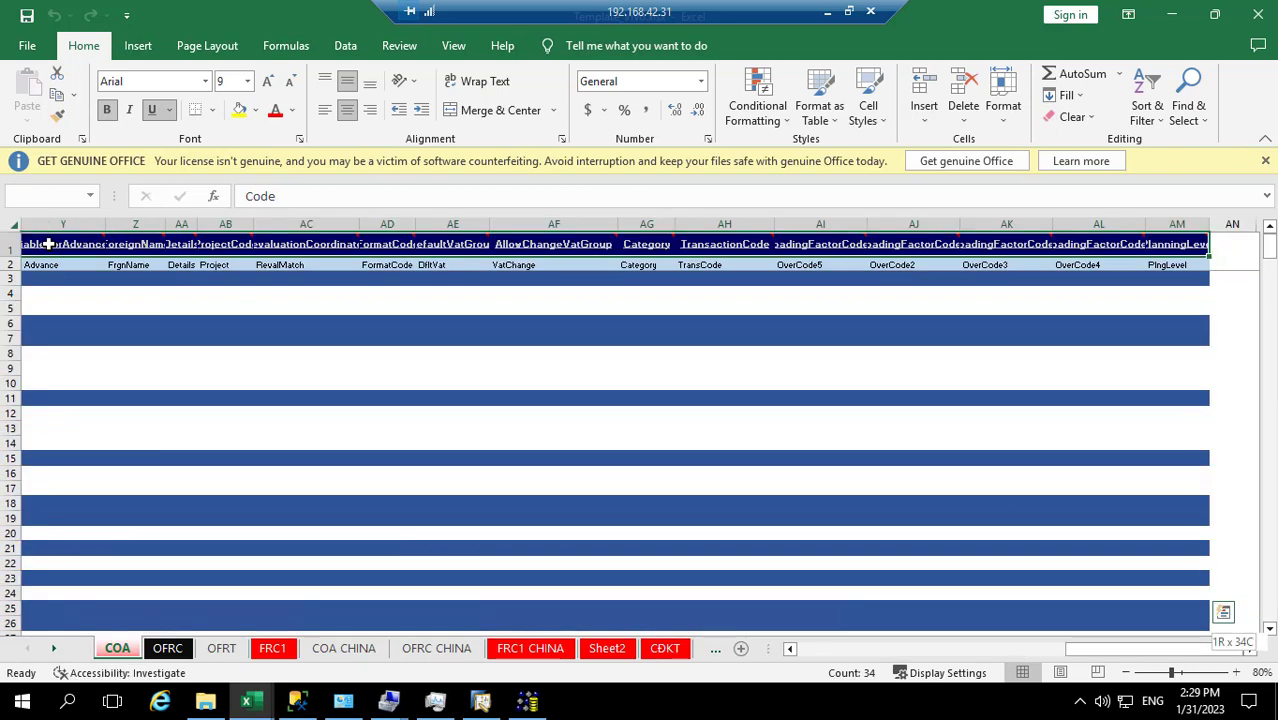
key(ctrl+shift+Down)
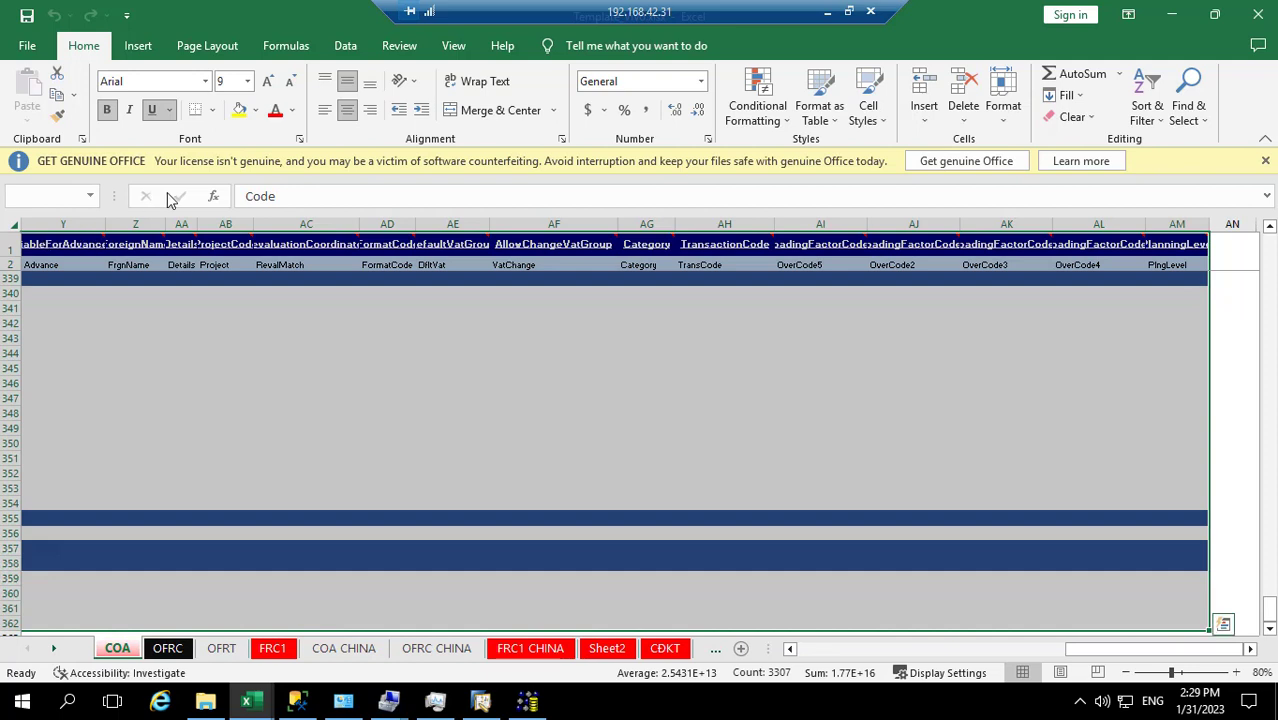
scroll(900, 610, up, 1)
drag(1075, 656, 665, 585)
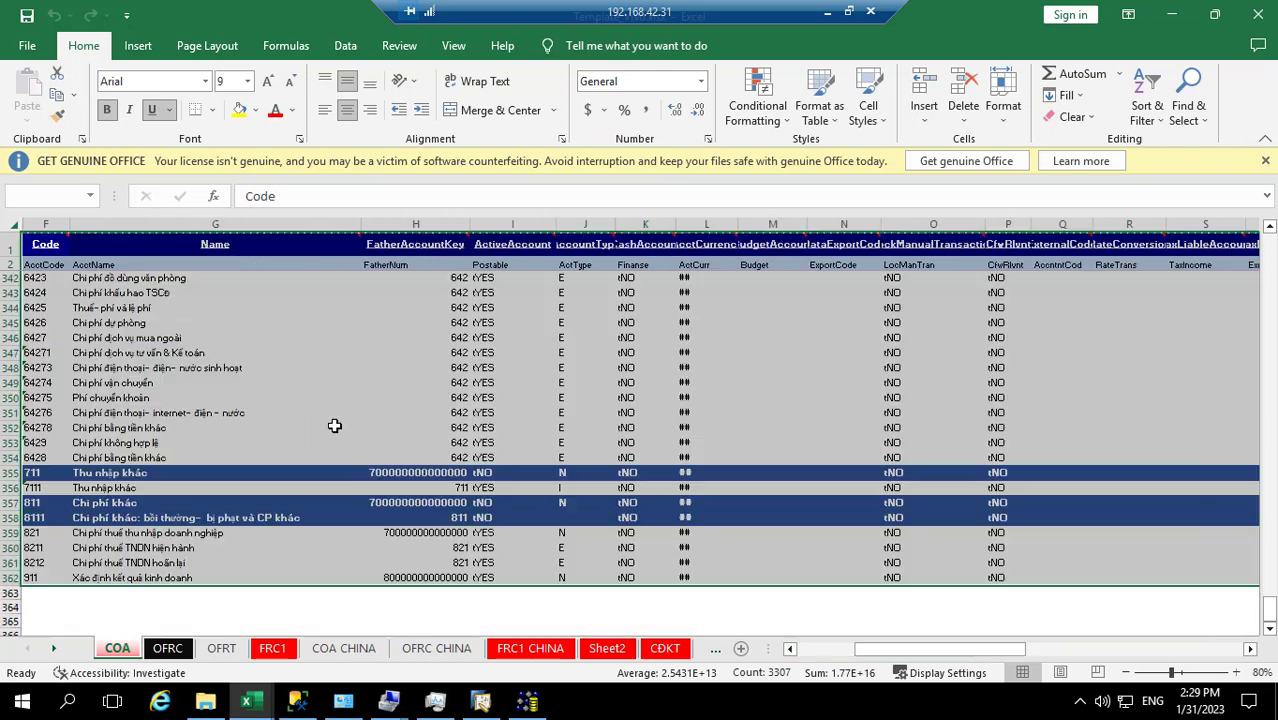
key(ctrl+c)
mouse_move(343, 700)
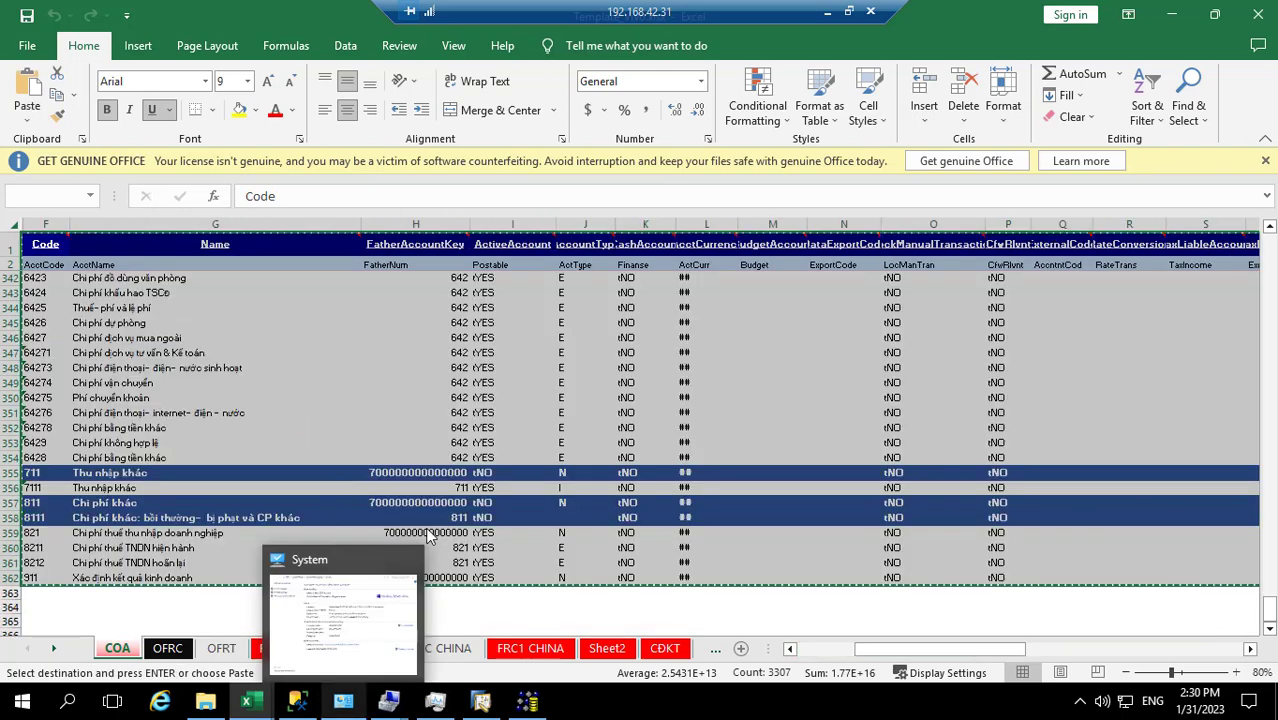
Search for Notepad with 'not' in Windows search and launch it
click(69, 707)
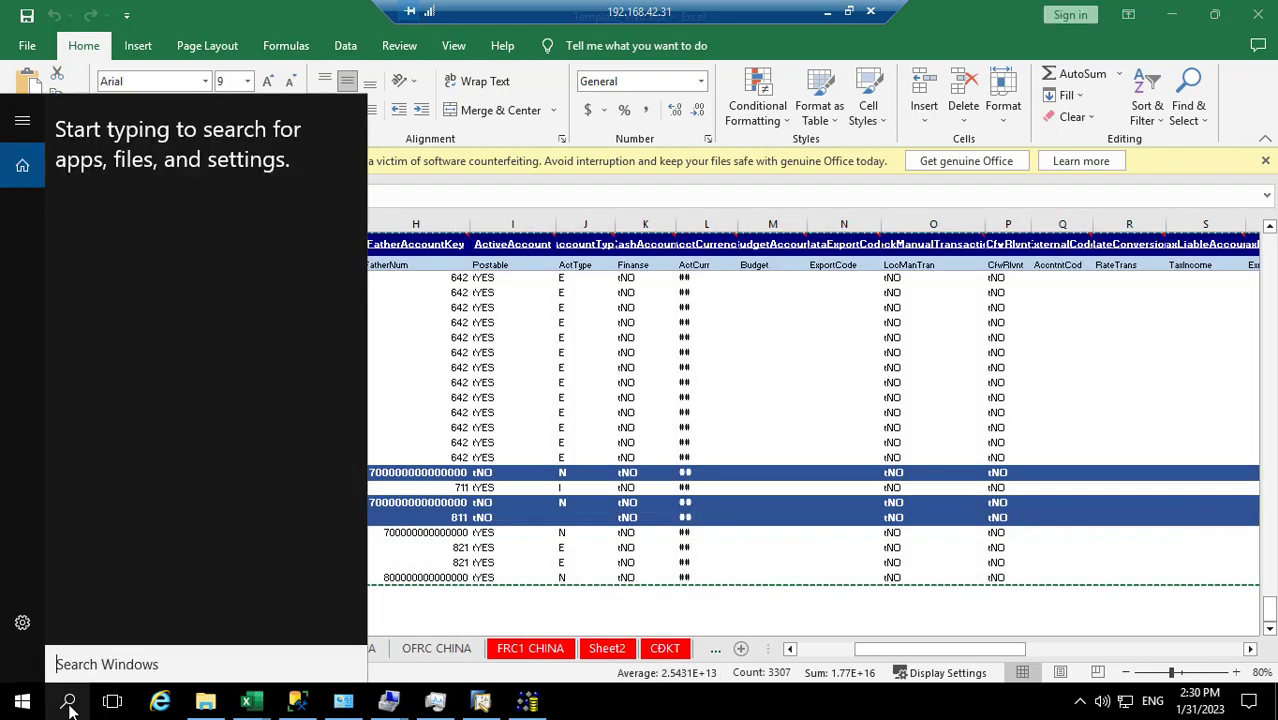
text(not)
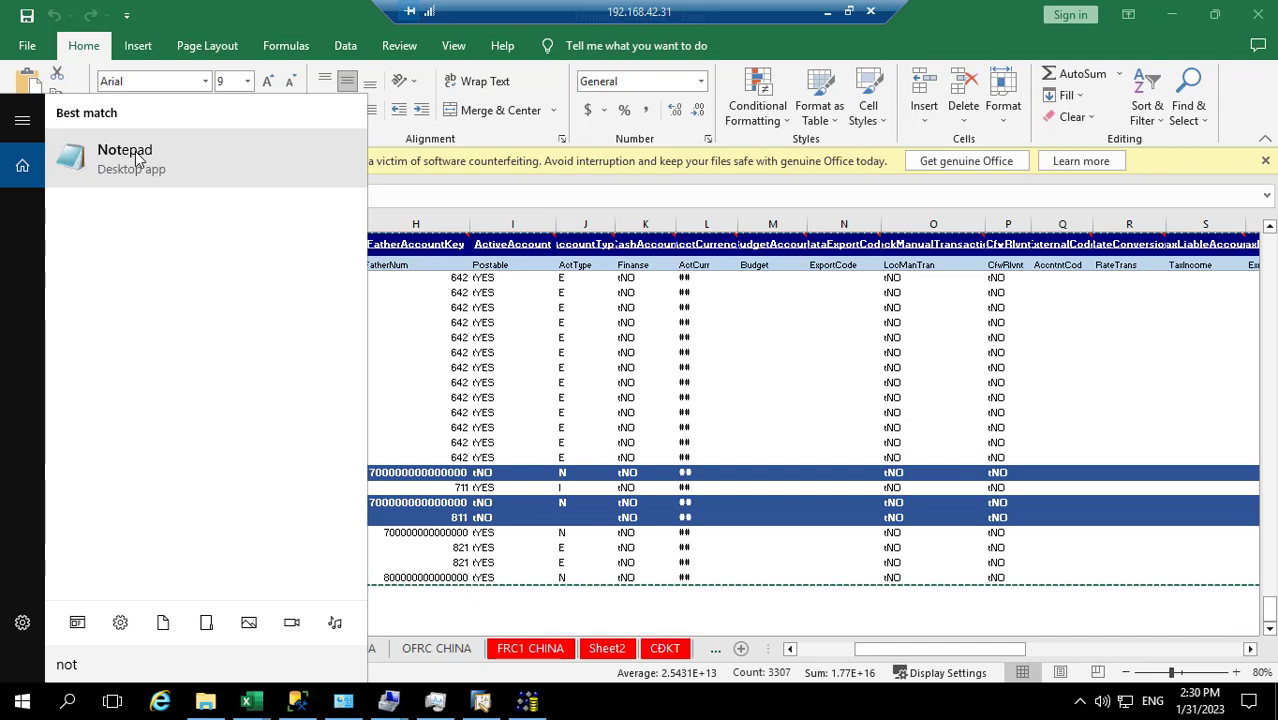
click(83, 171)
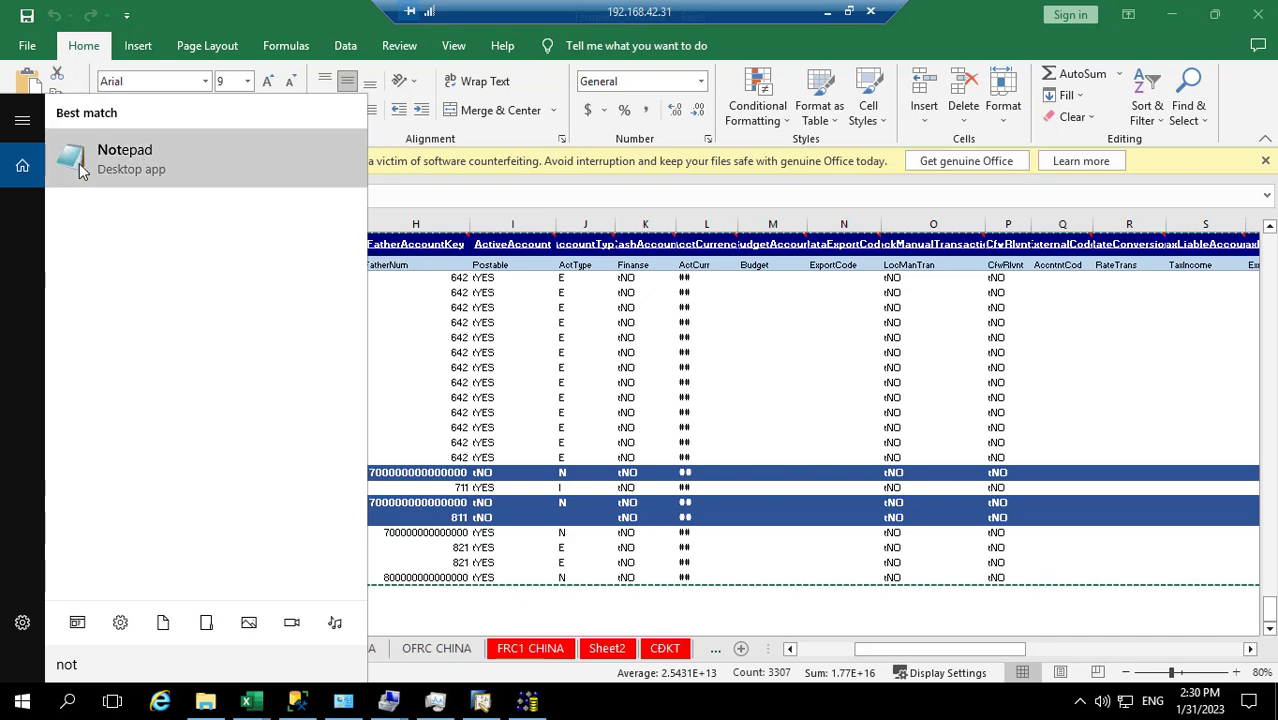
click(110, 163)
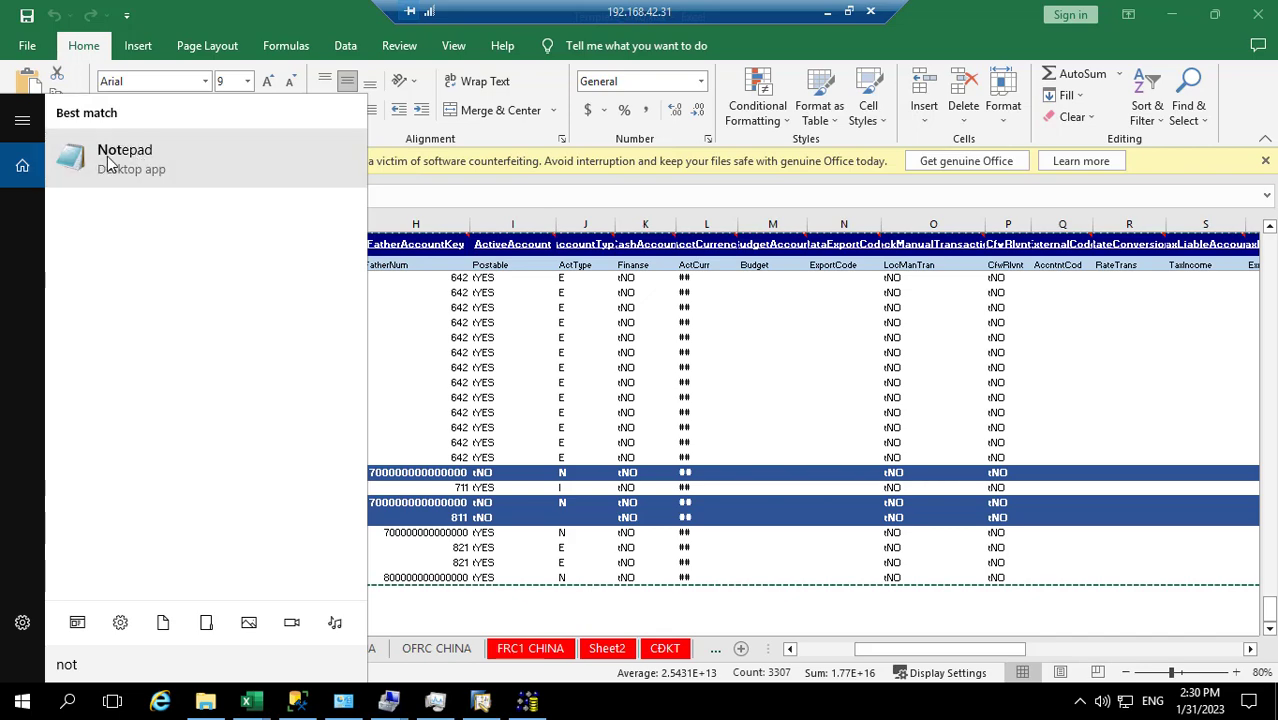
click(713, 711)
In File Explorer, create a new text document named coa.txt and open it
right_click(713, 711)
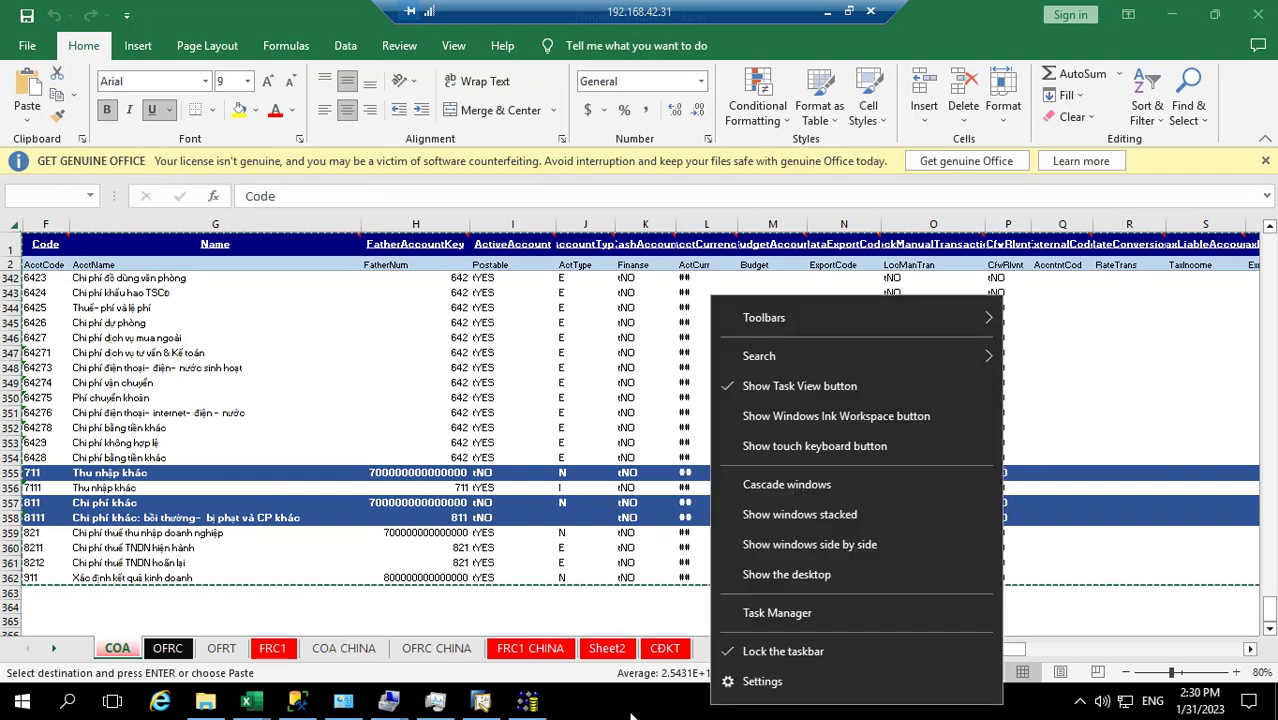
click(207, 704)
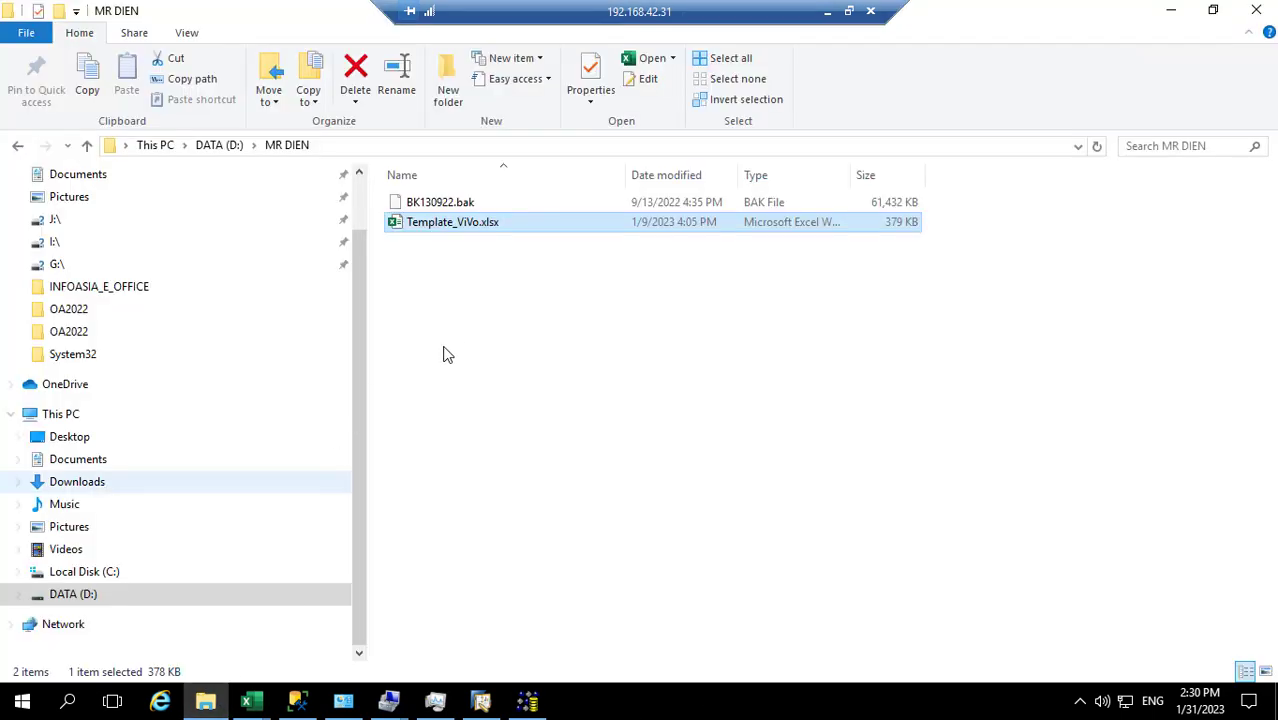
right_click(451, 337)
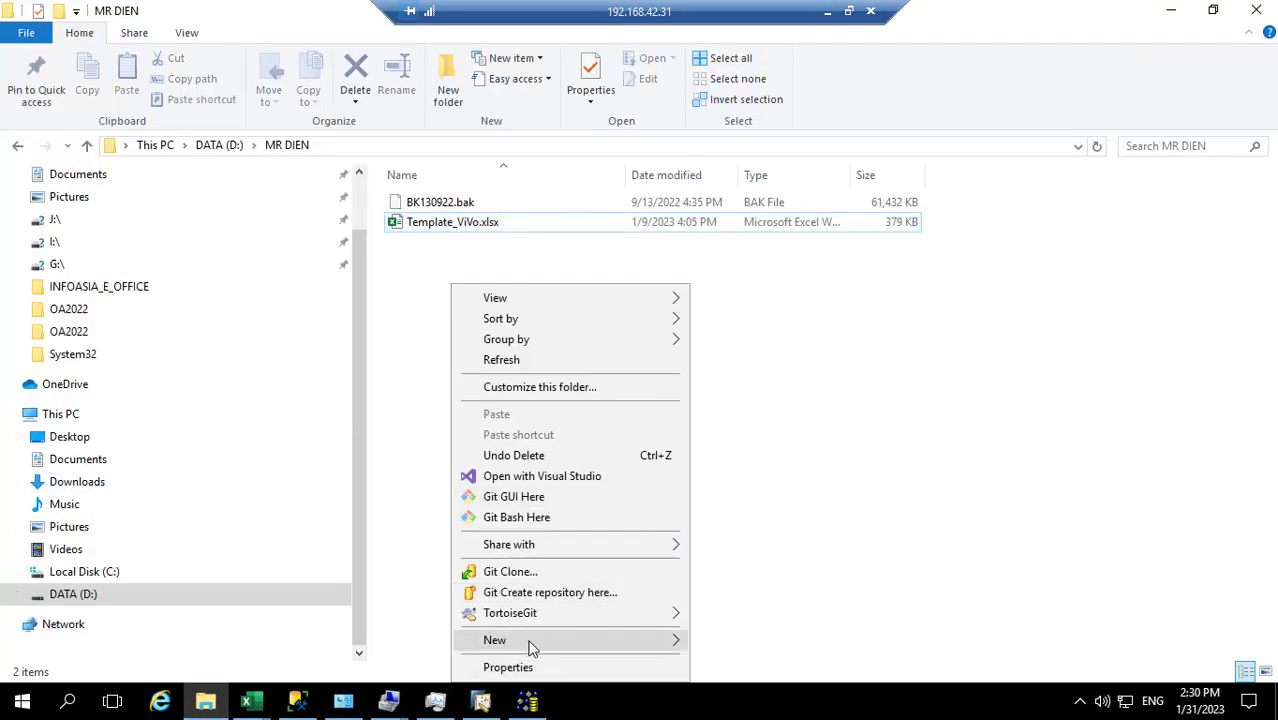
mouse_move(560, 643)
click(752, 597)
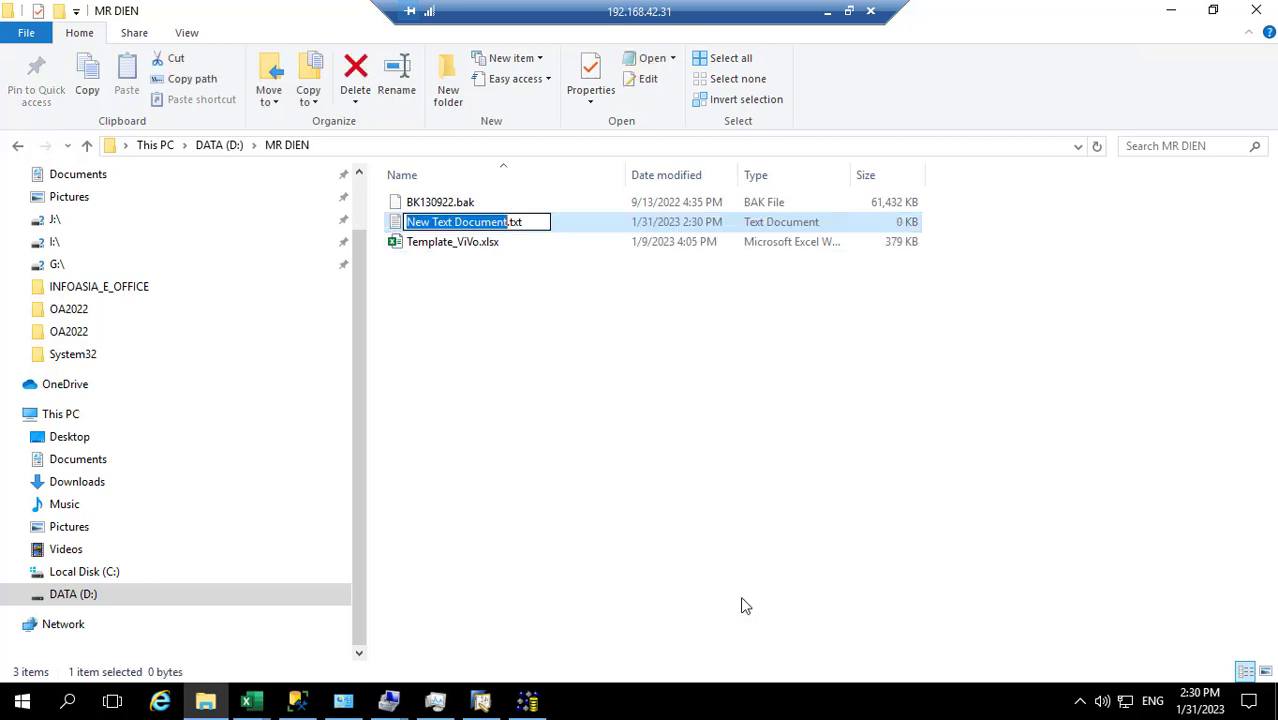
text(coa)
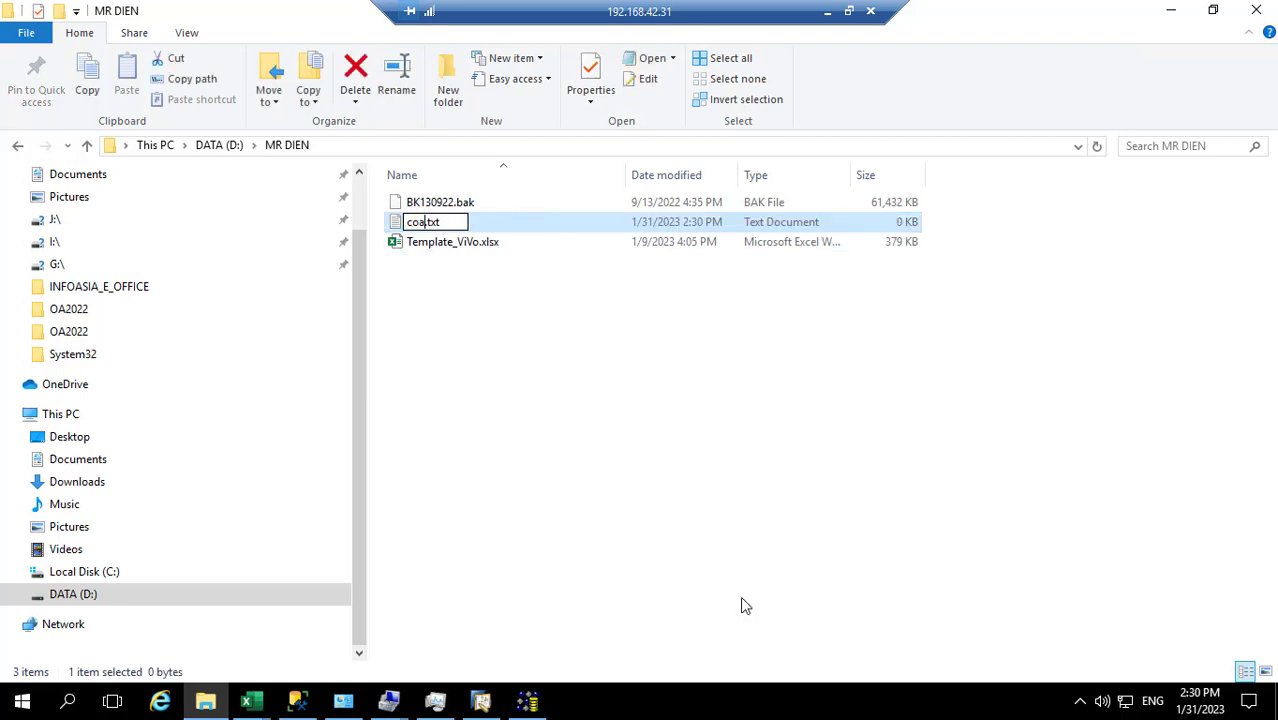
key(Return)
key(Return)
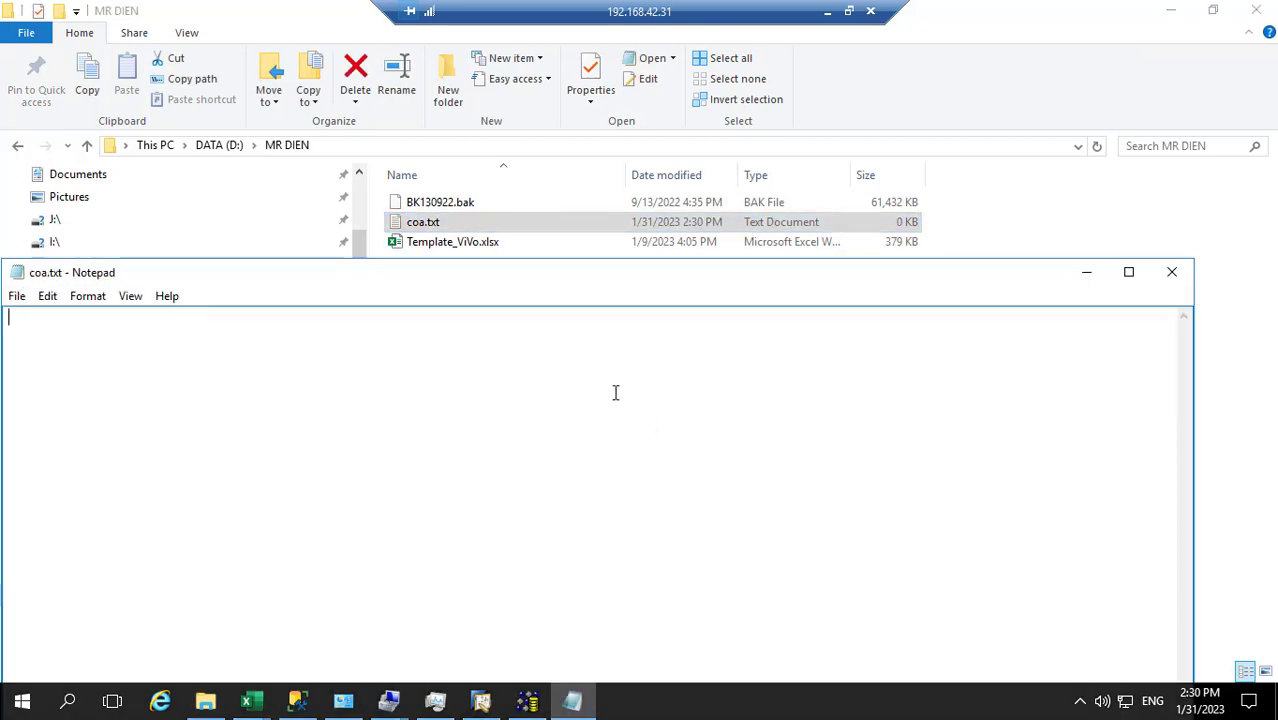
Paste the copied chart of accounts into Notepad and maximize the window
drag(505, 288, 733, 133)
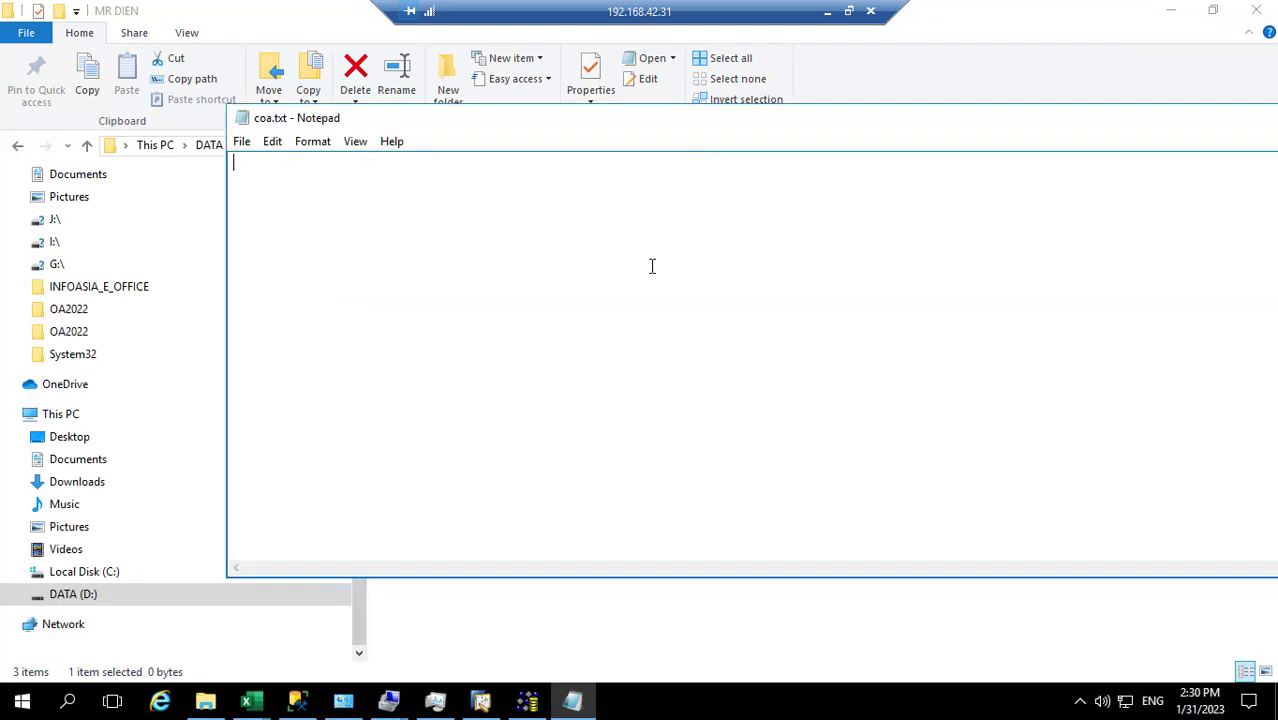
key(ctrl+v)
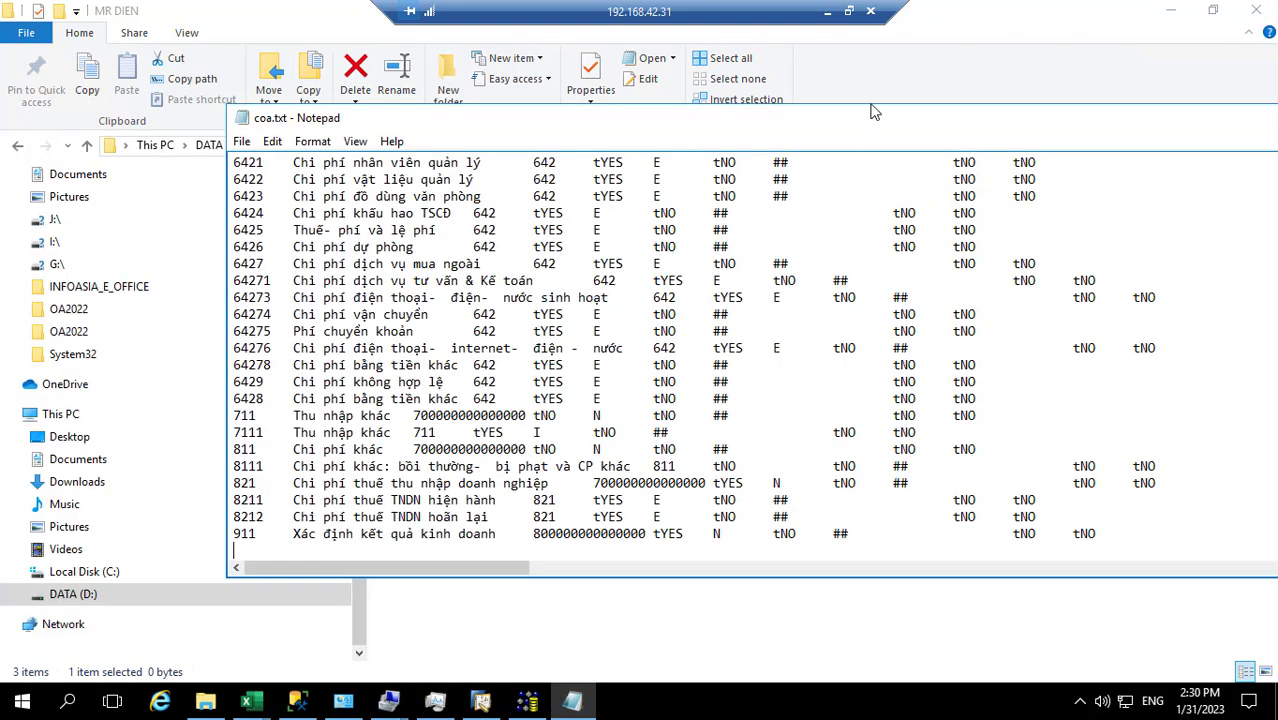
double_click(981, 133)
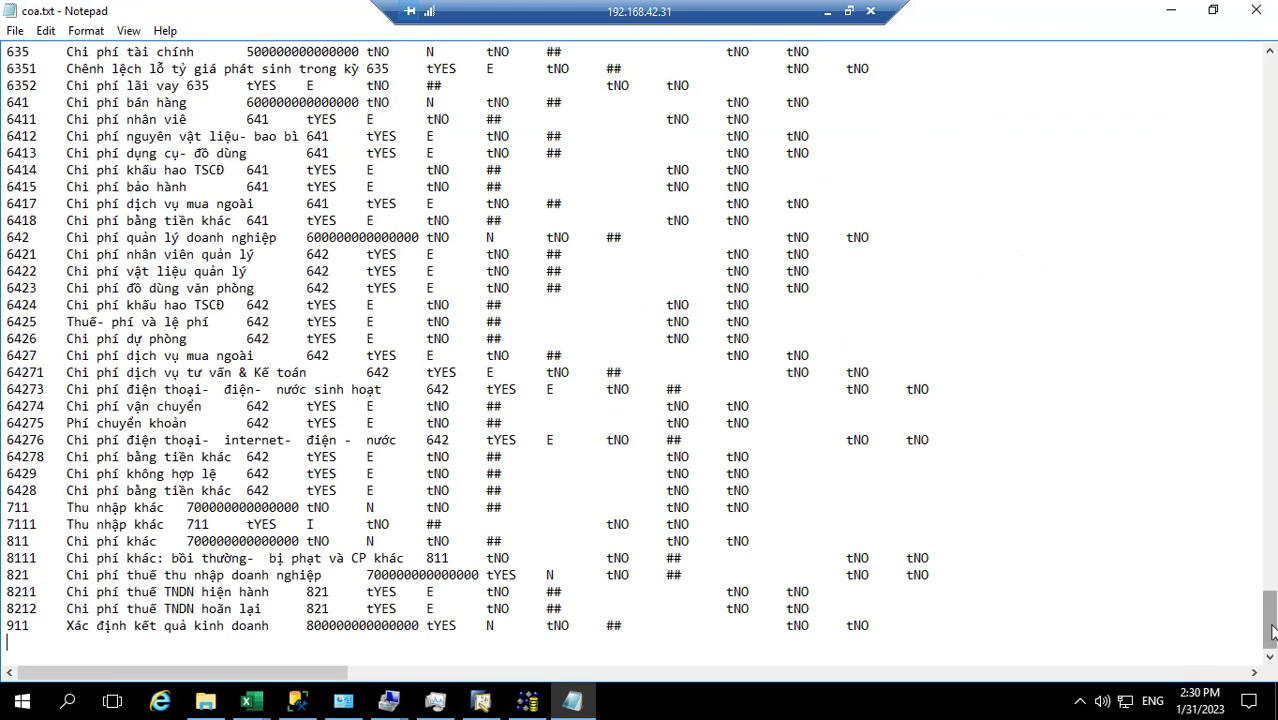
drag(1266, 615, 1258, 70)
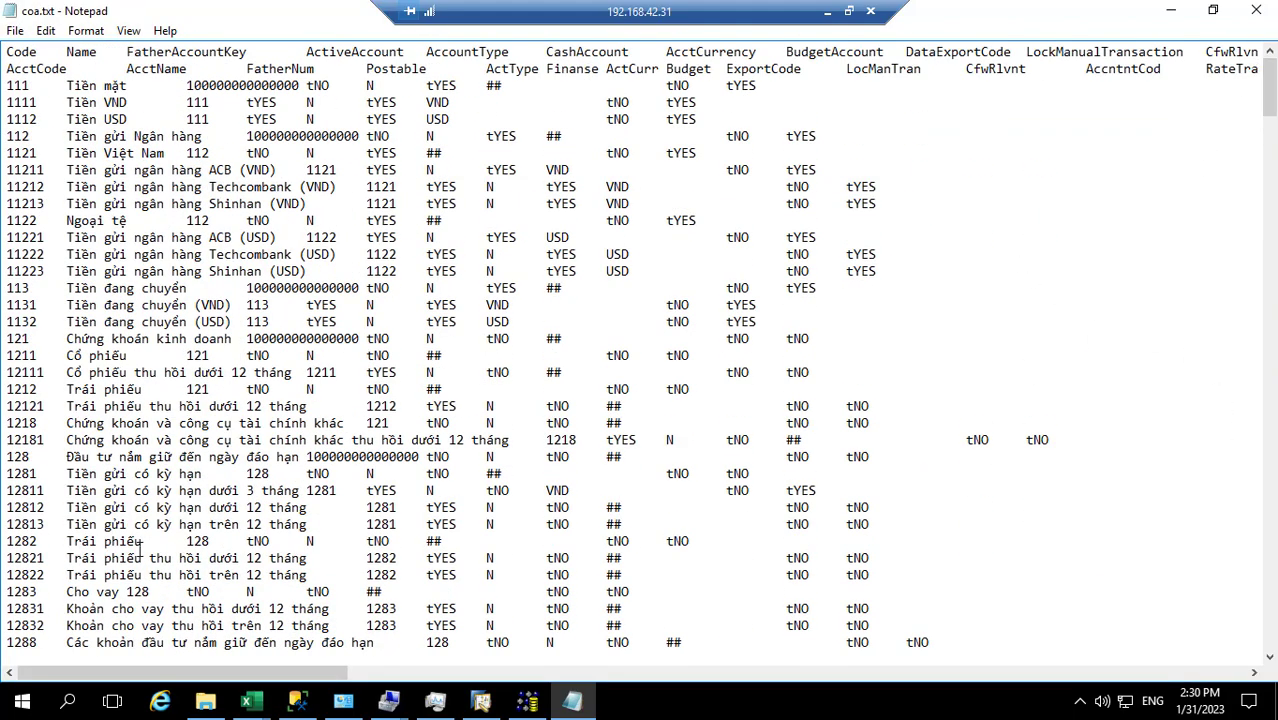
Save the file as coa.txt with UTF-8 encoding, replacing the existing file, and close Notepad
click(15, 30)
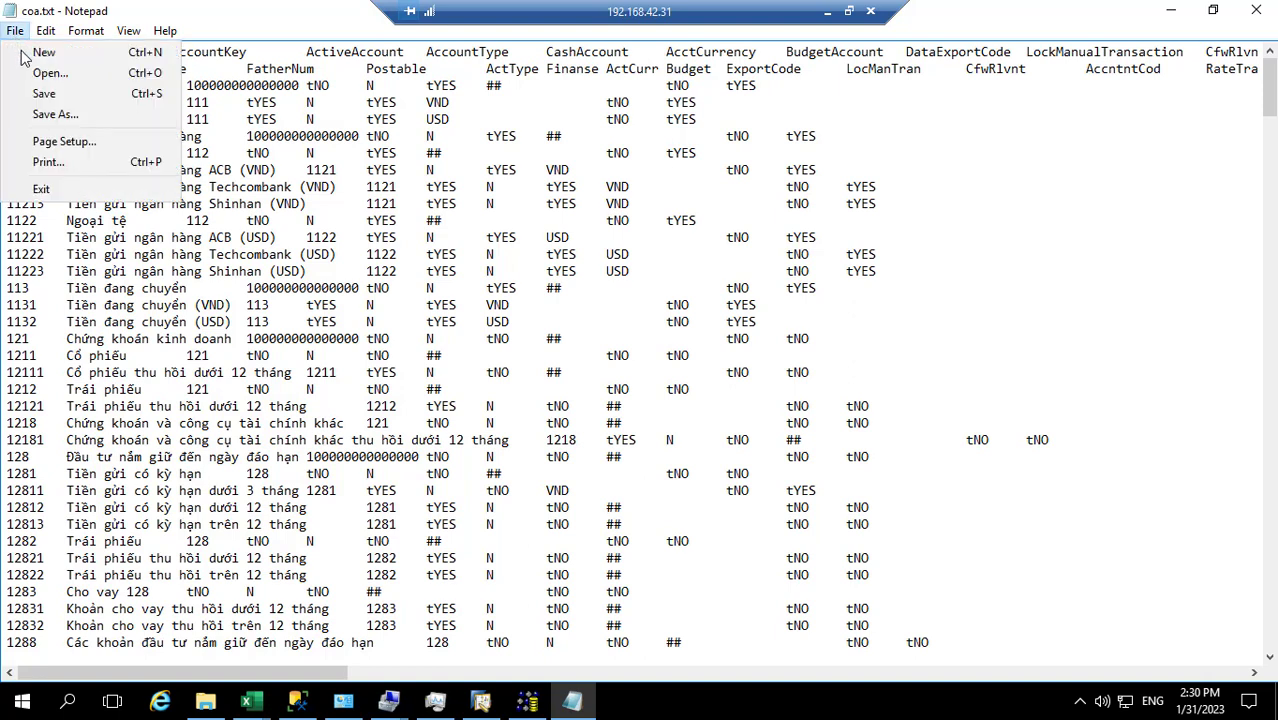
click(45, 115)
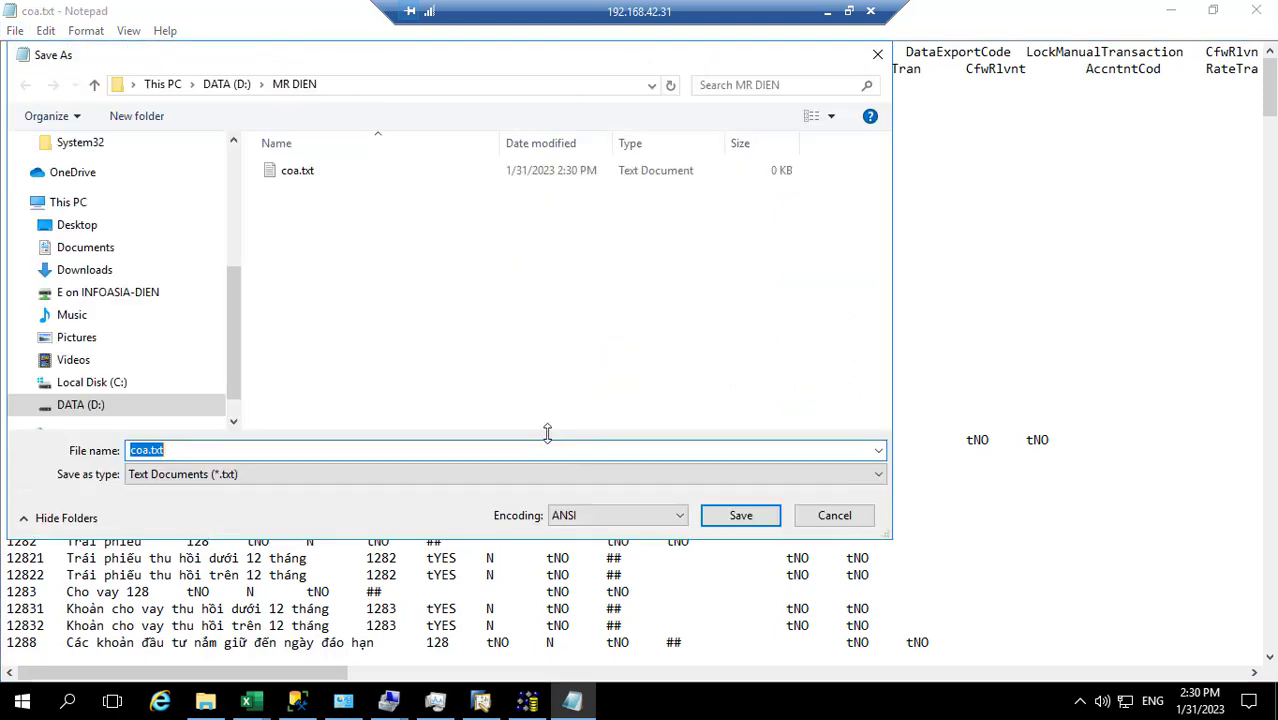
click(599, 519)
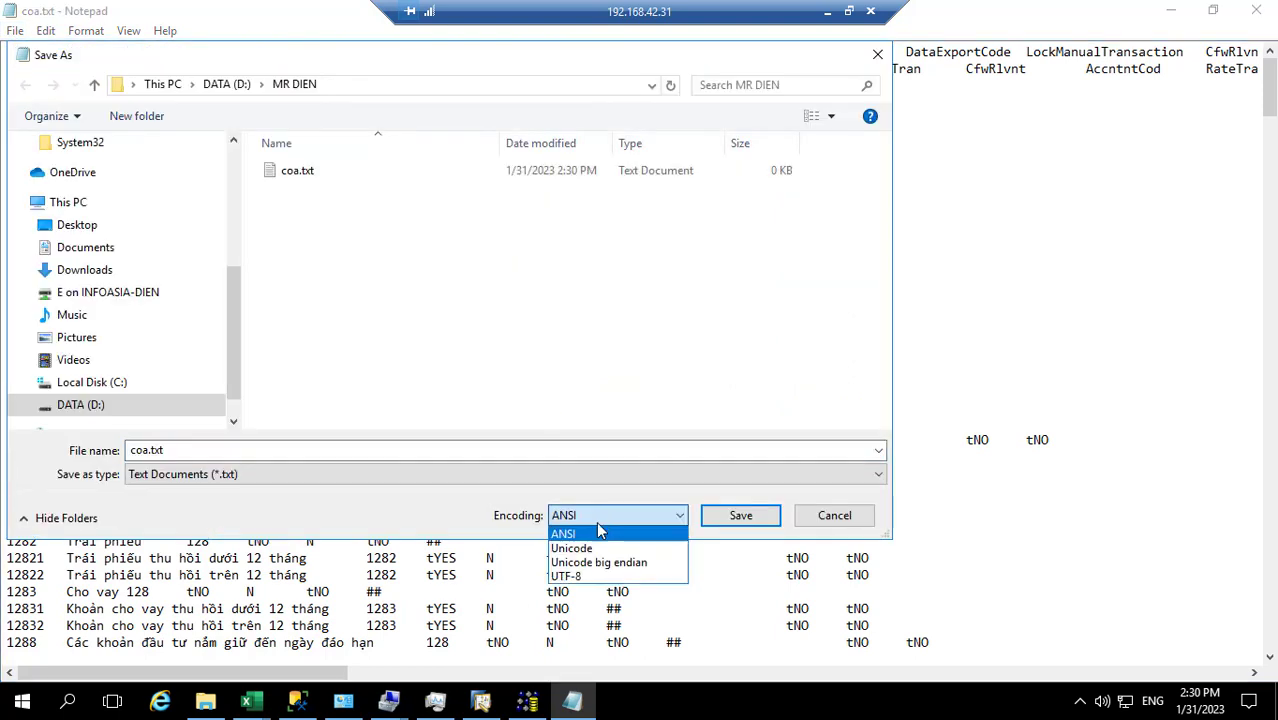
click(592, 578)
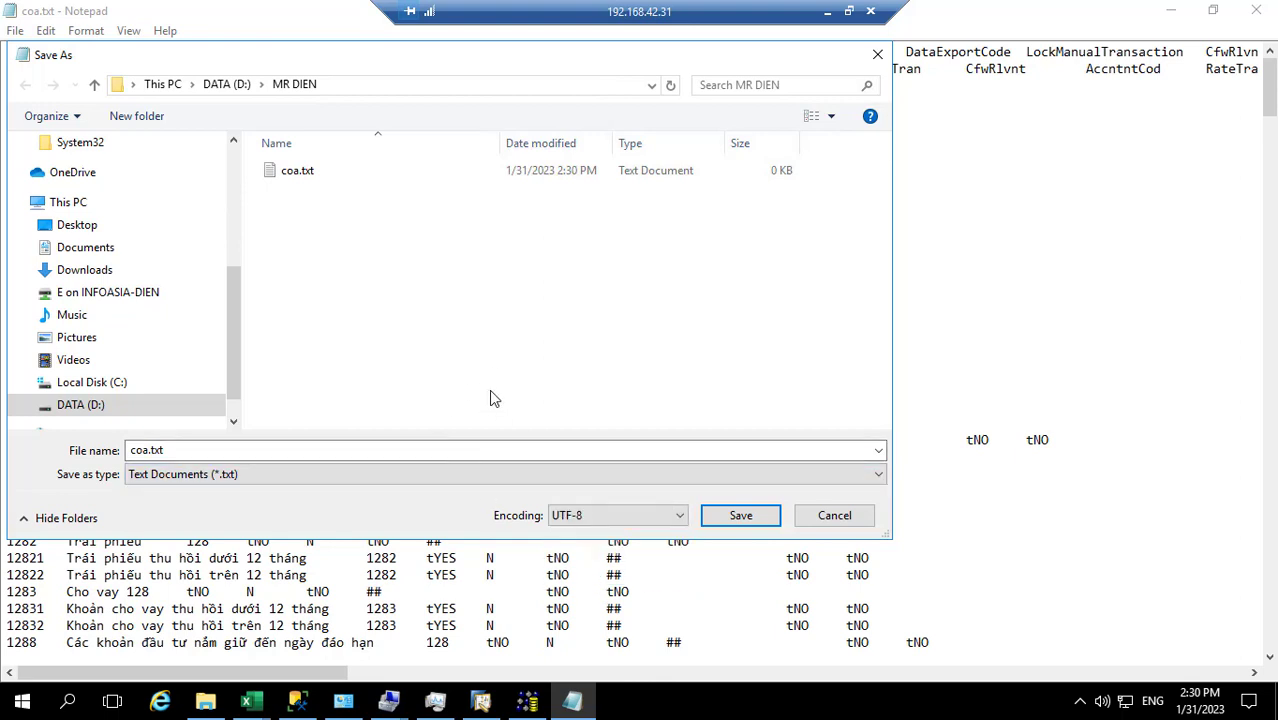
click(727, 521)
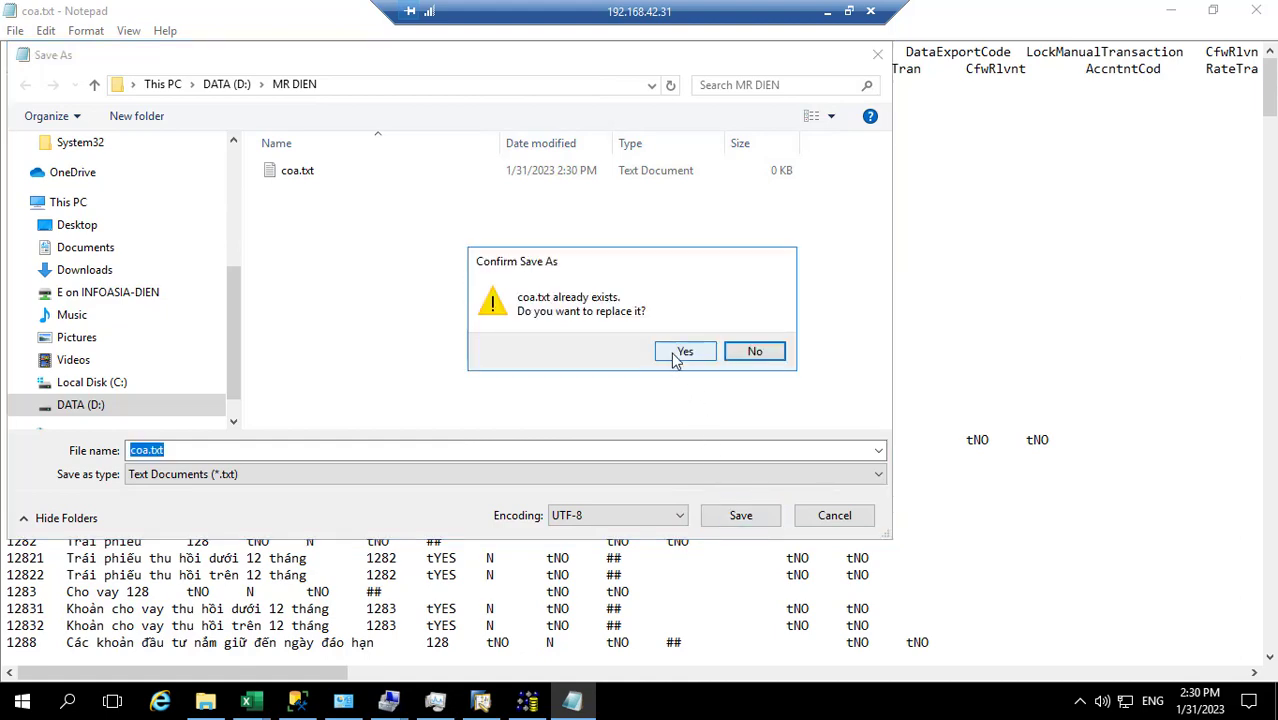
click(680, 354)
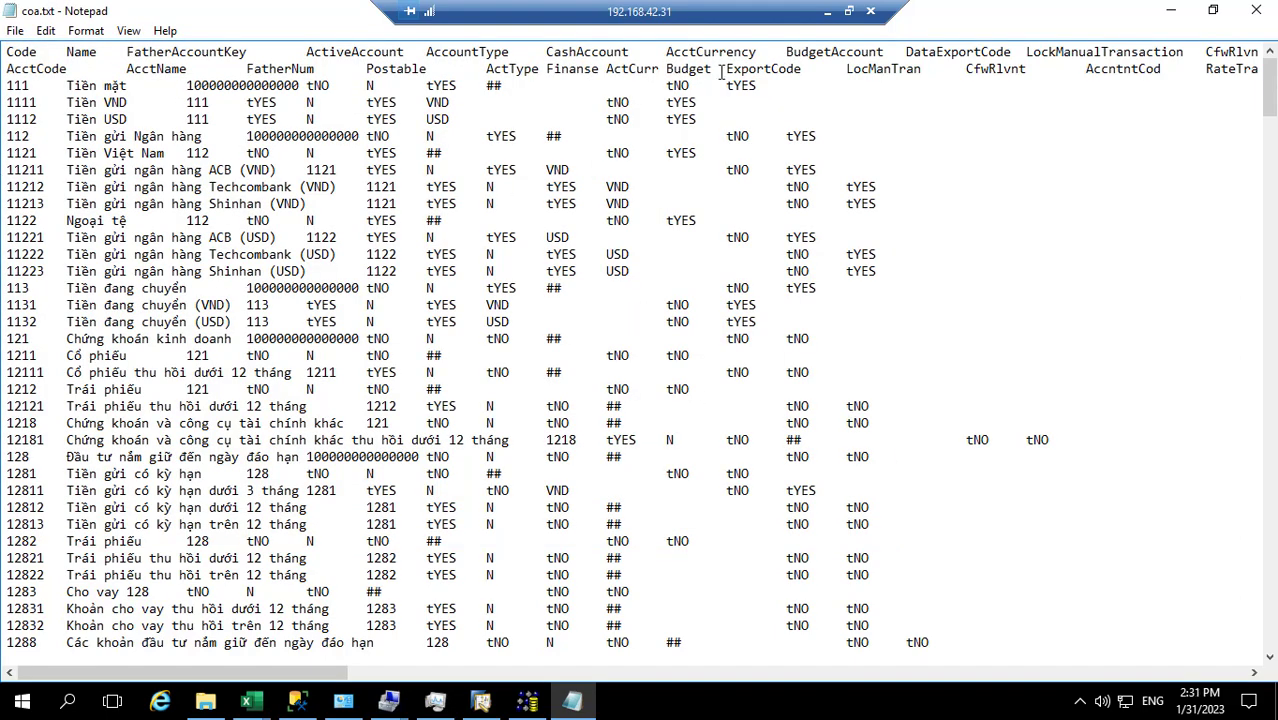
click(1261, 12)
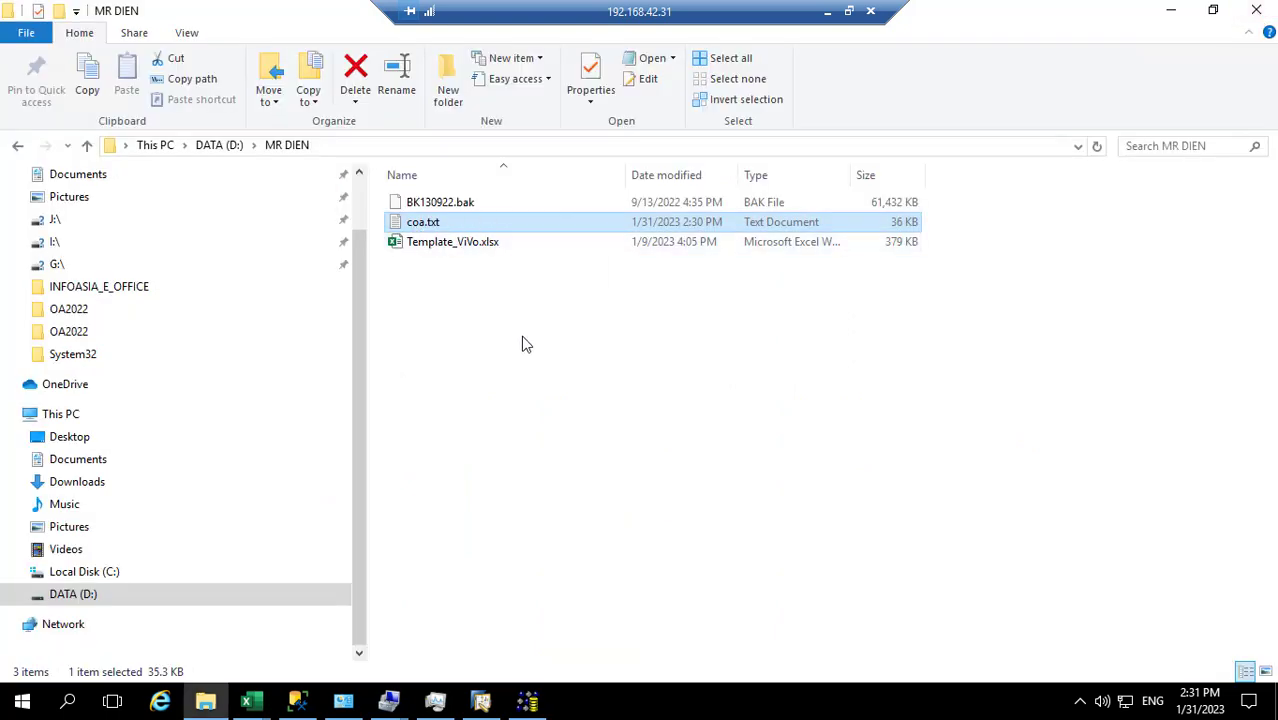
Close the open workbench and reopen Implementation Tasks via Administration > System Initialization > Implementation Center
click(530, 703)
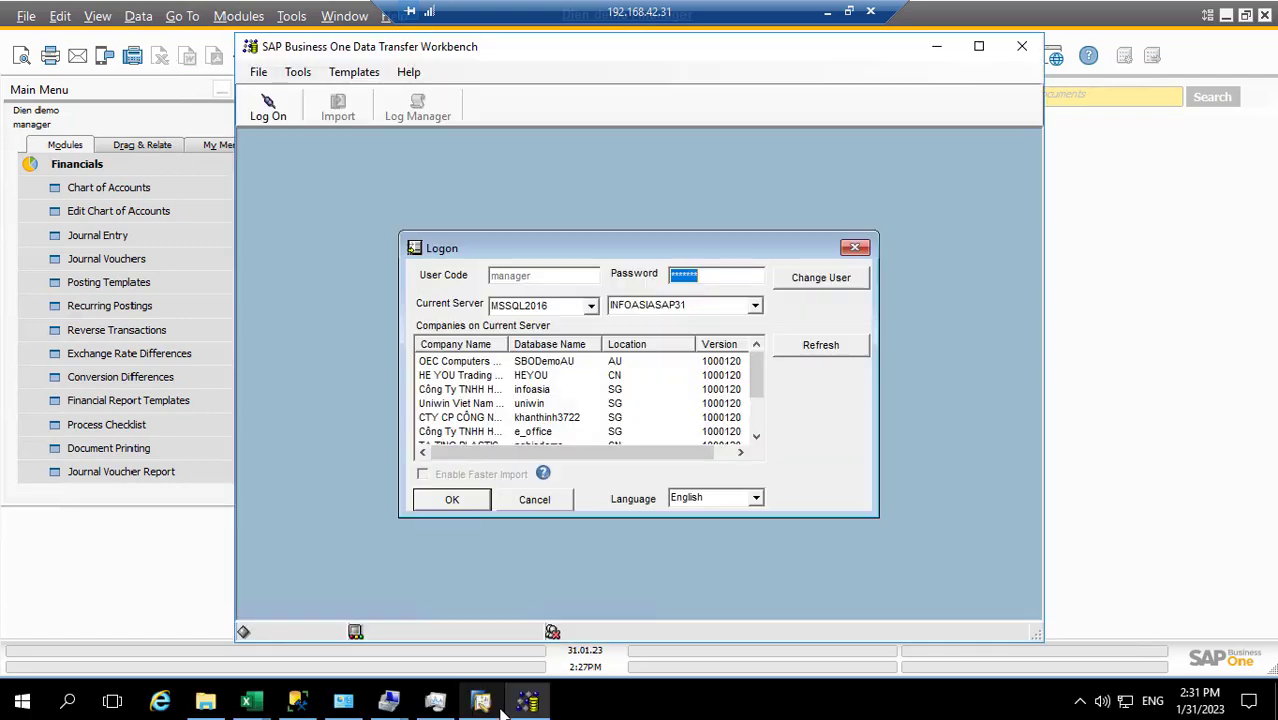
click(1021, 46)
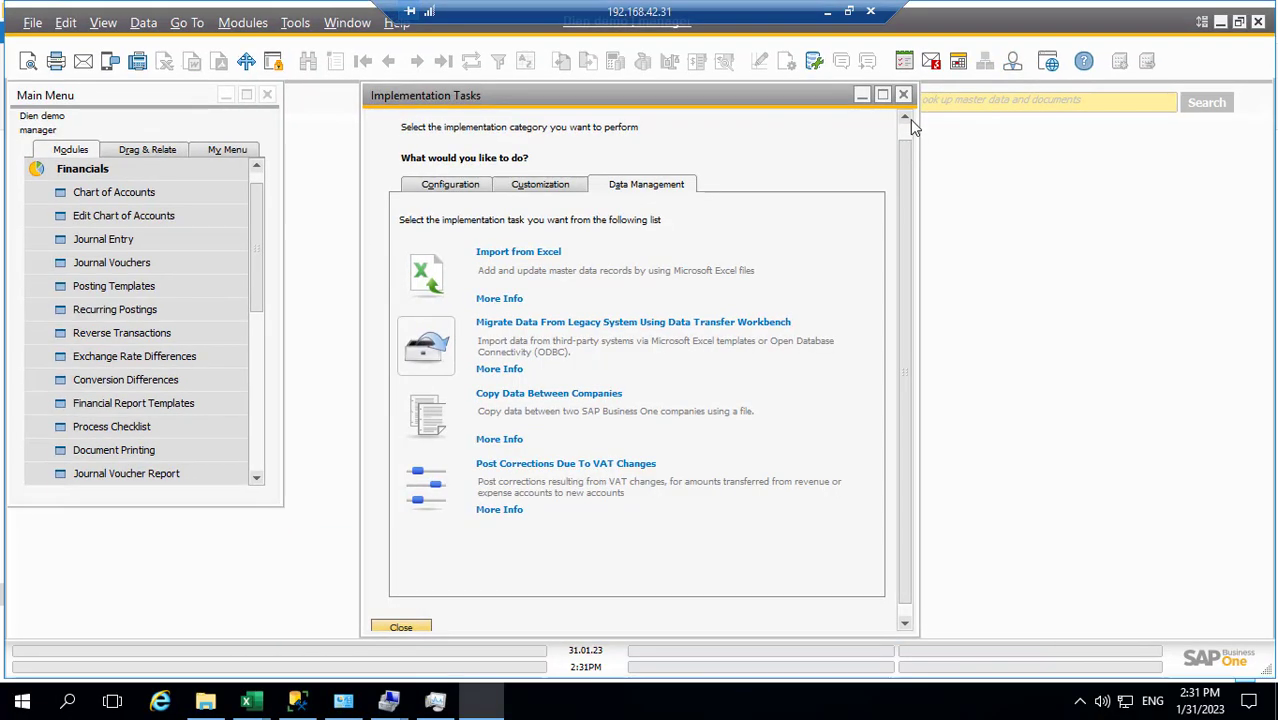
click(903, 97)
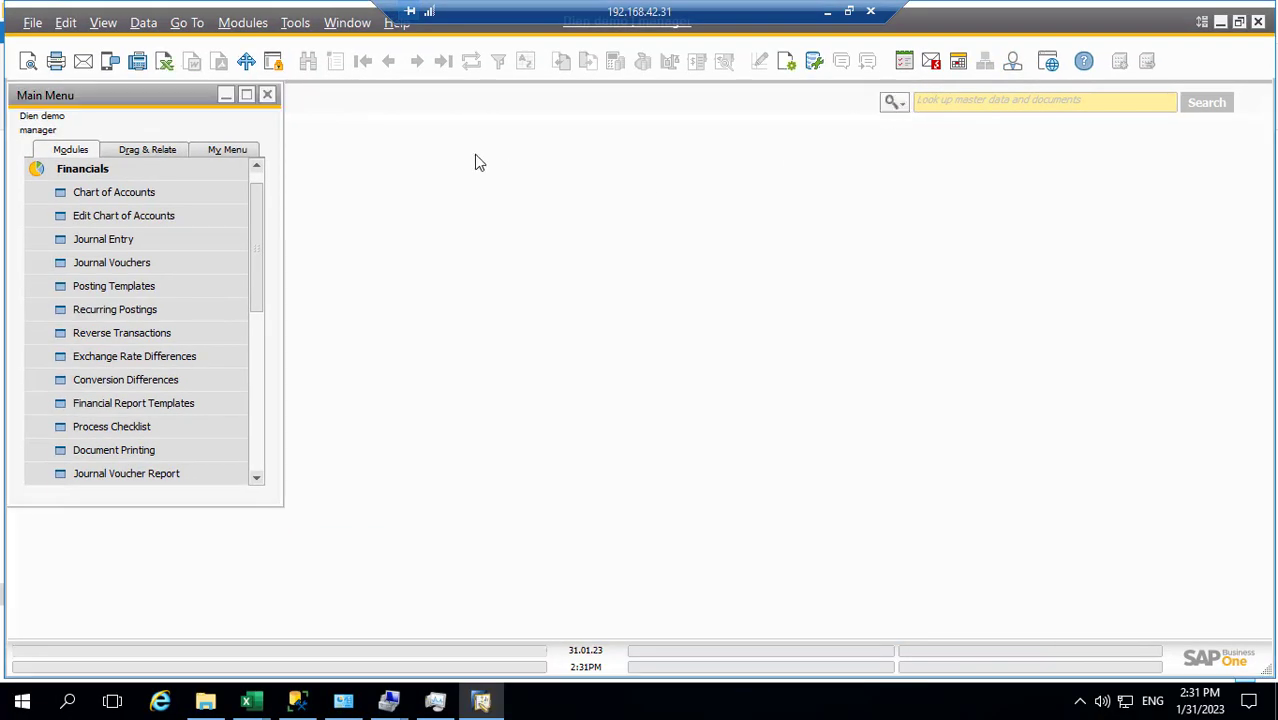
click(242, 22)
mouse_move(278, 55)
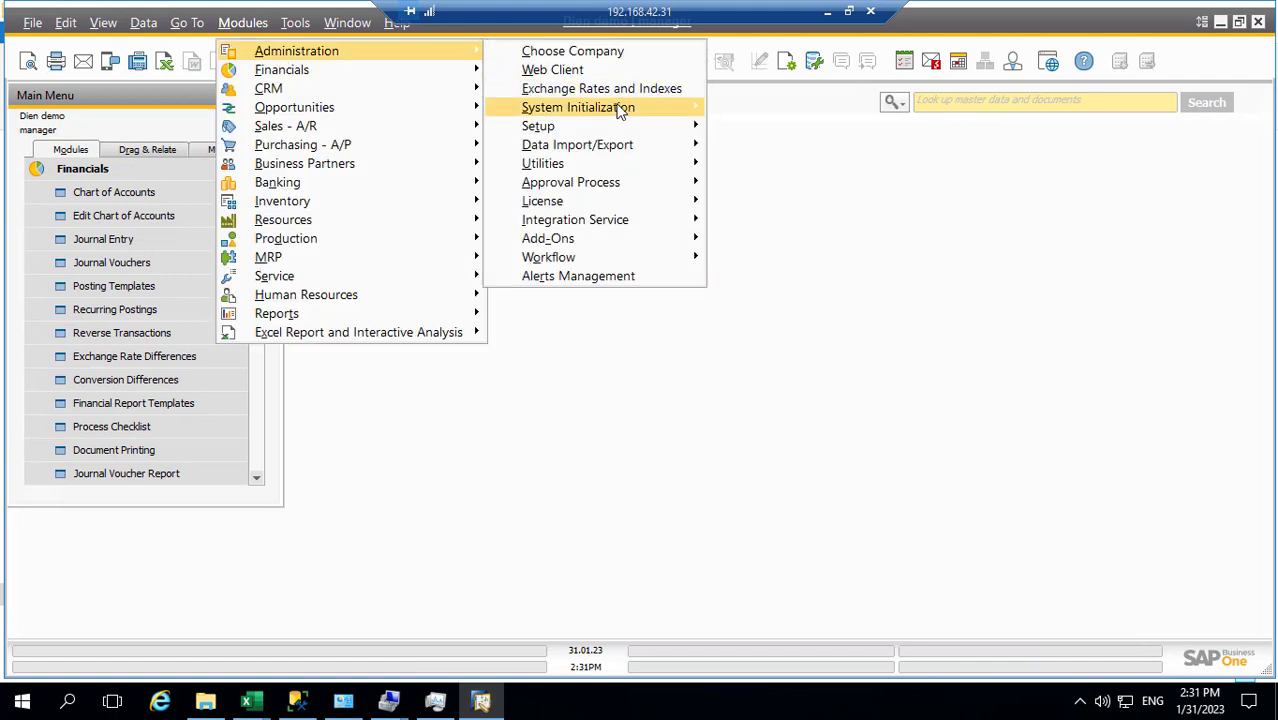
mouse_move(622, 110)
mouse_move(808, 318)
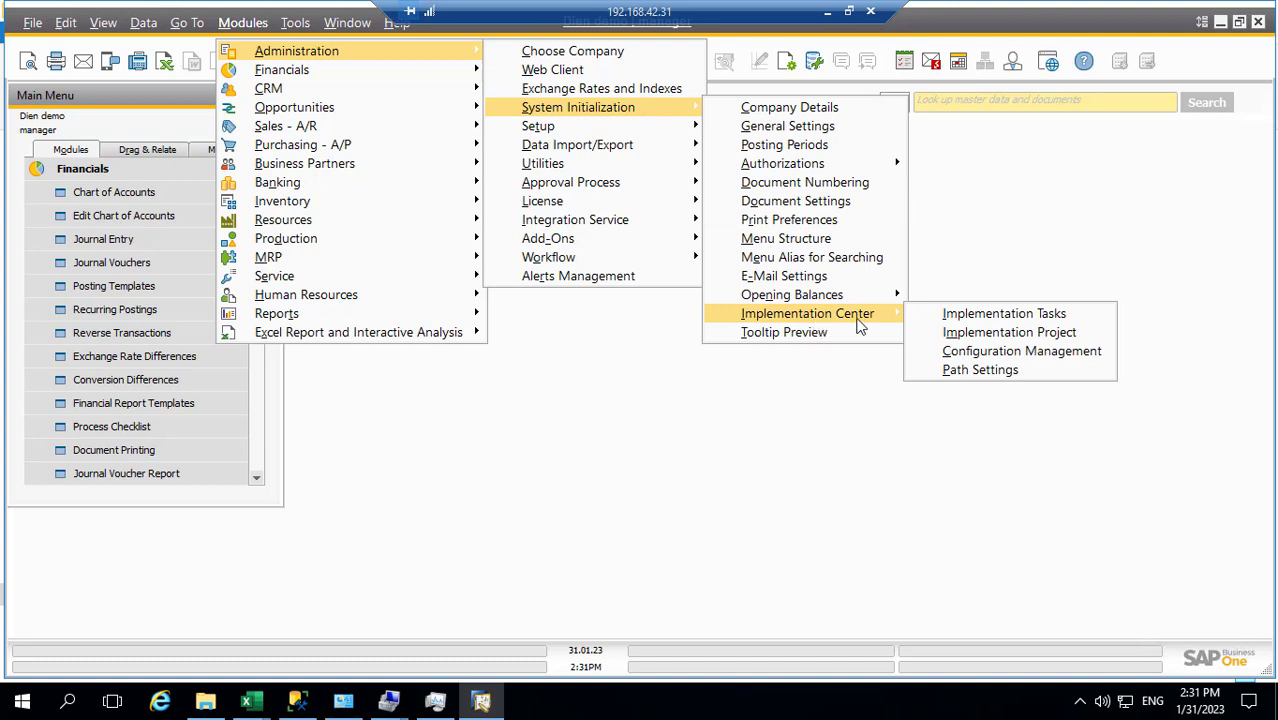
click(968, 316)
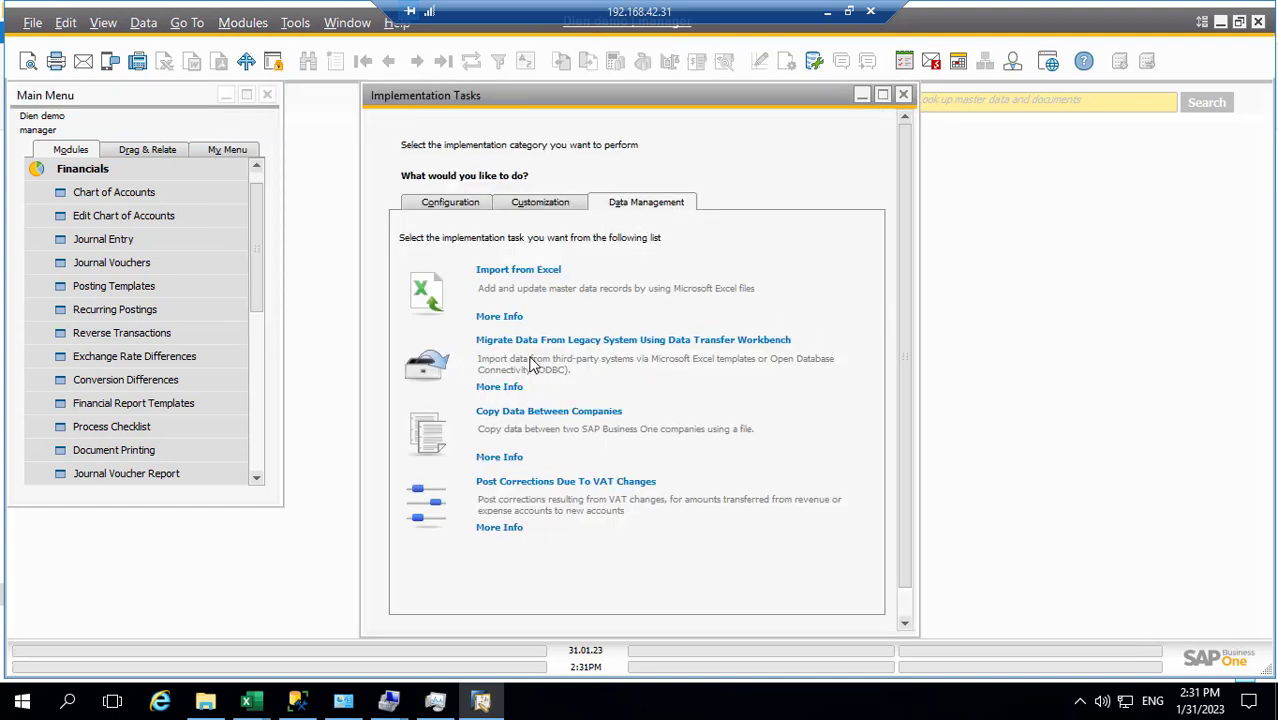
Launch Migrate Data and log on to the demo company with the account password
click(437, 370)
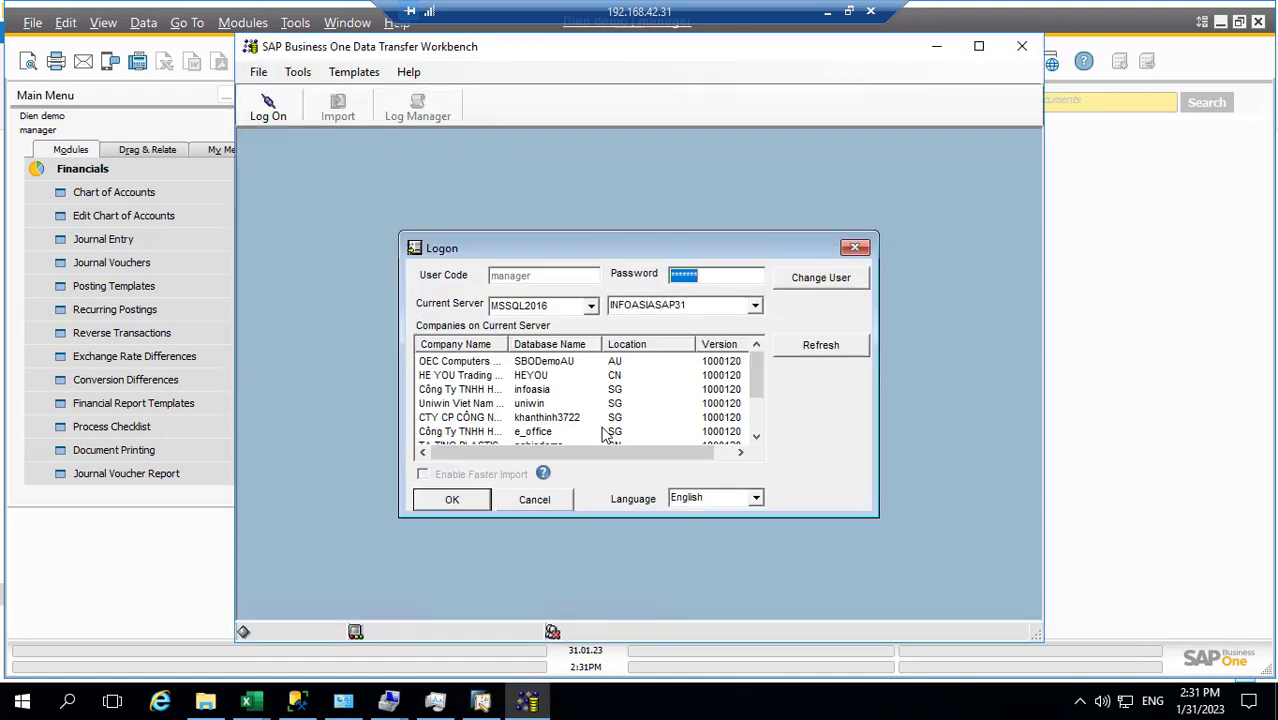
scroll(605, 435, down, 2)
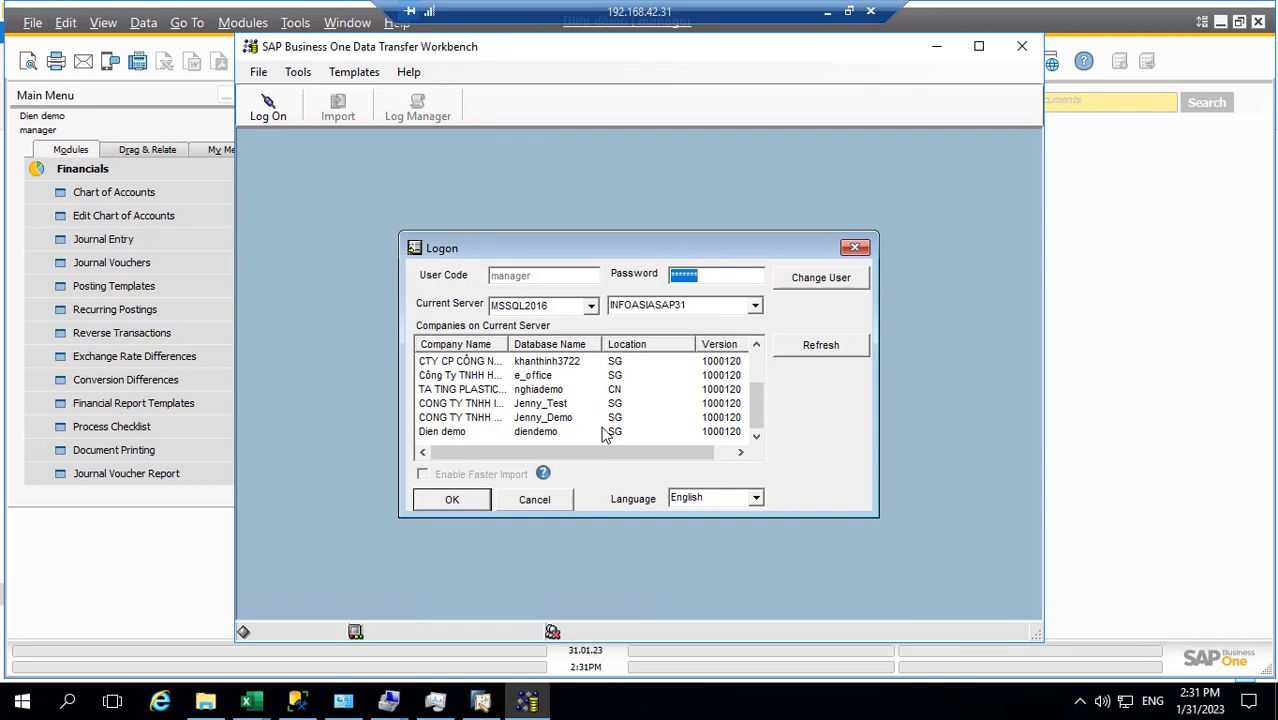
click(467, 433)
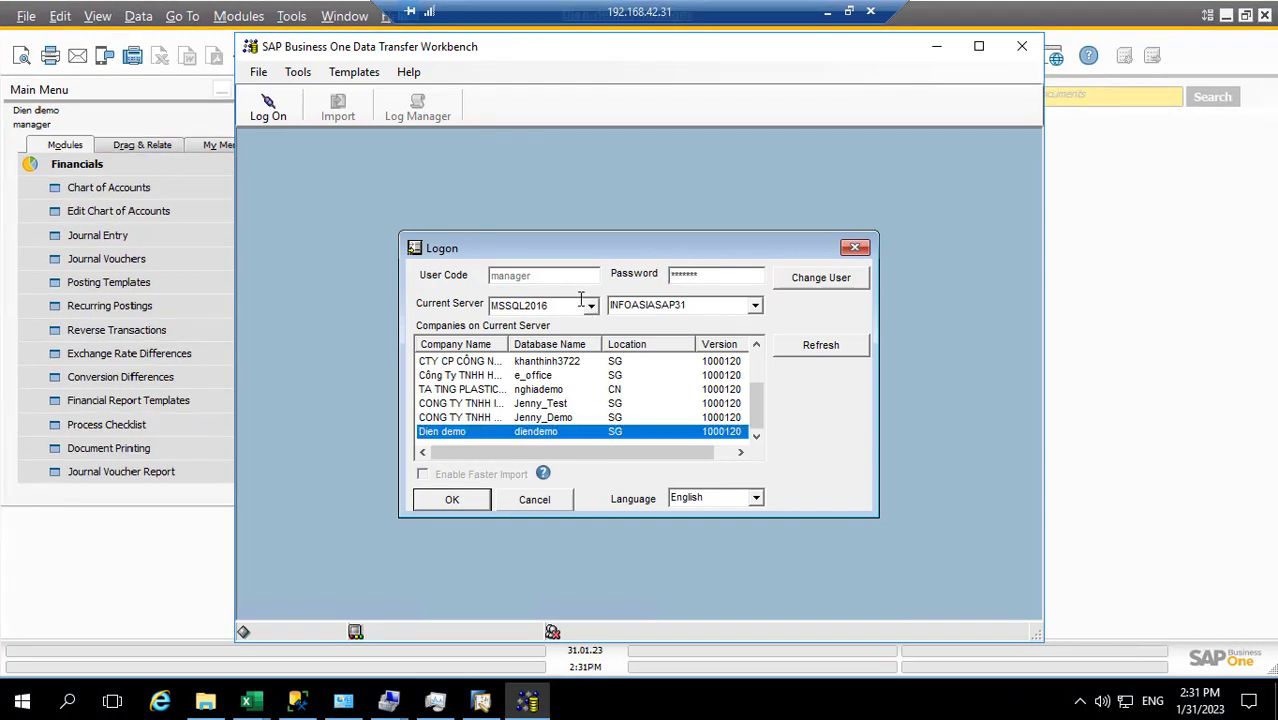
click(698, 274)
drag(707, 274, 644, 278)
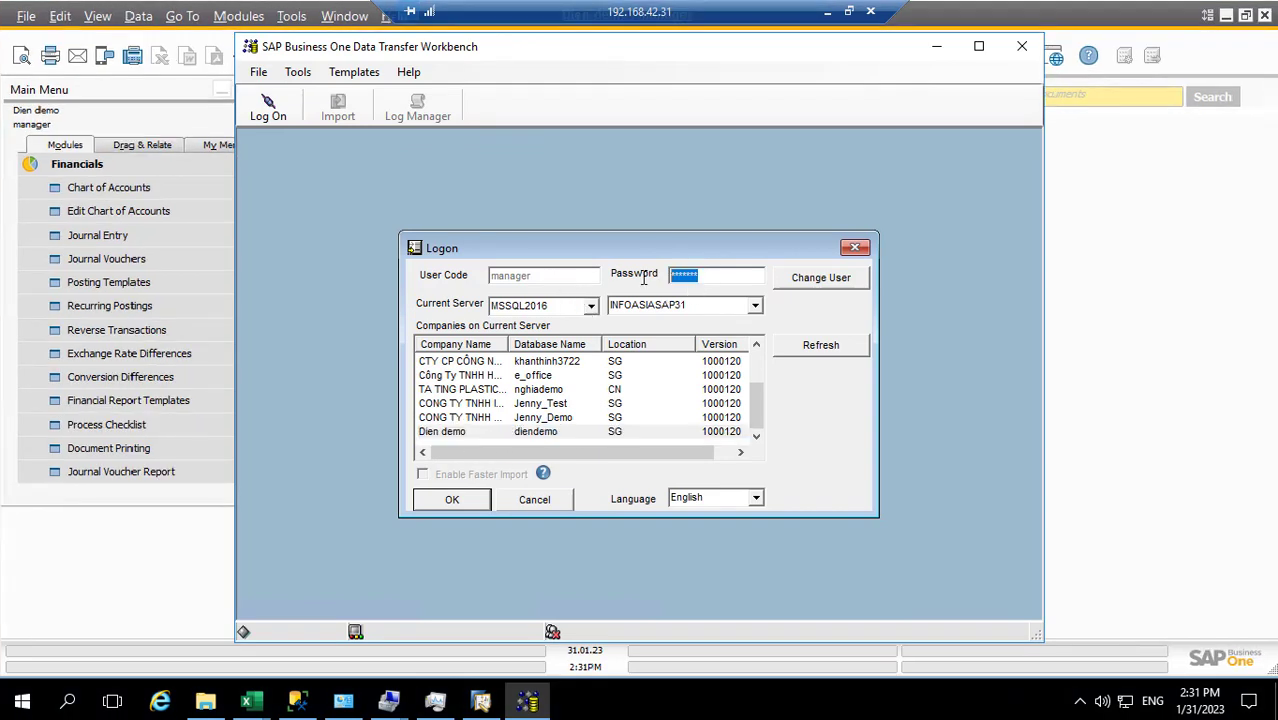
click(446, 508)
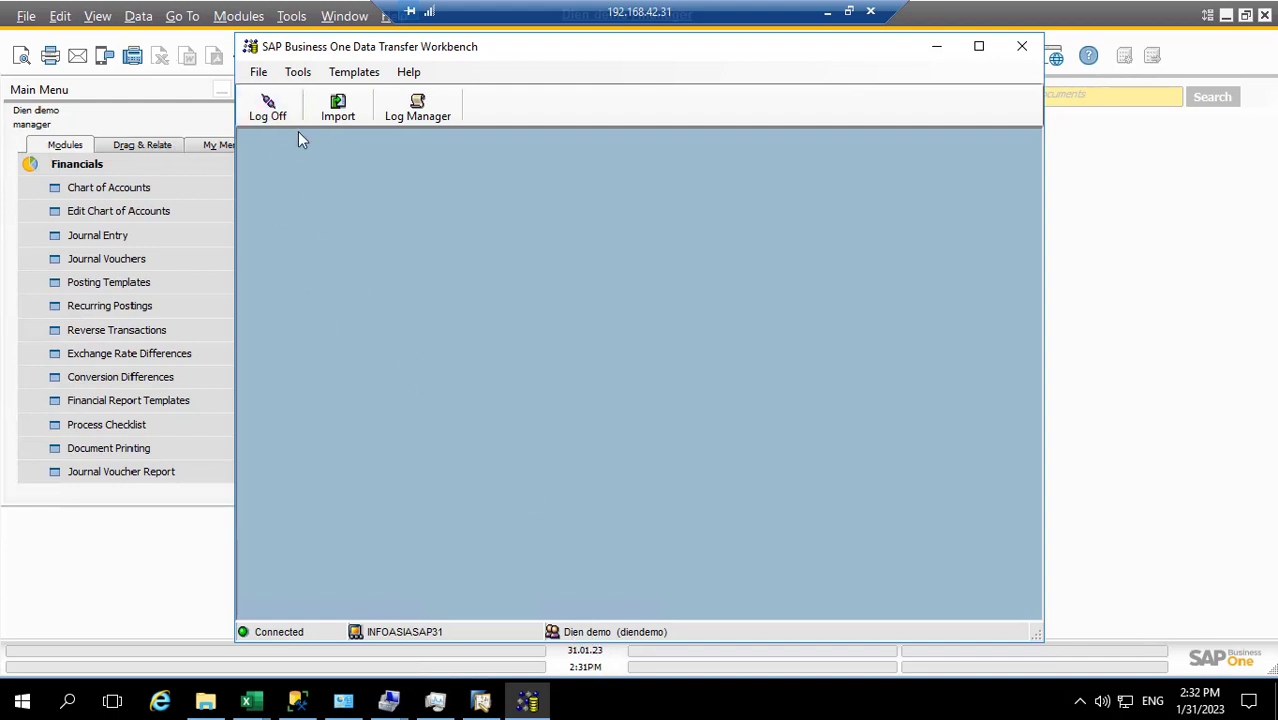
click(336, 107)
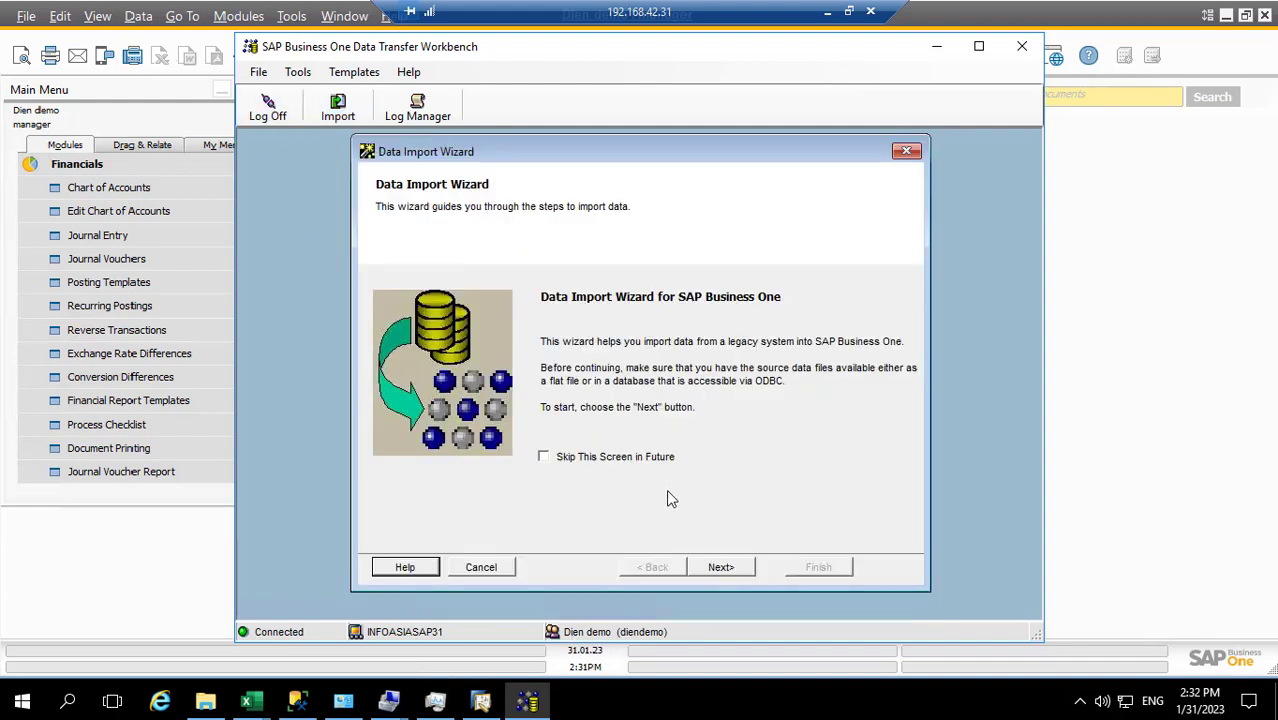
Choose Master Data, Add New Data and the Financials Chart of Accounts object in the import wizard
click(720, 566)
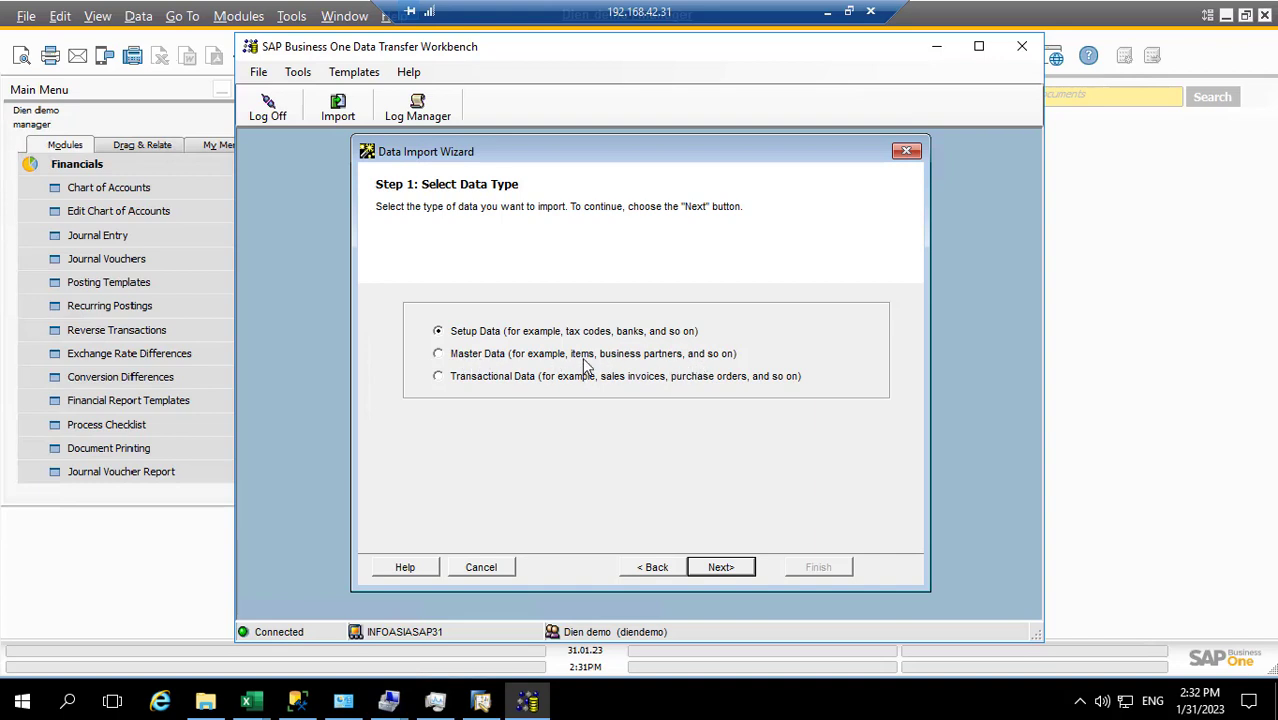
click(446, 358)
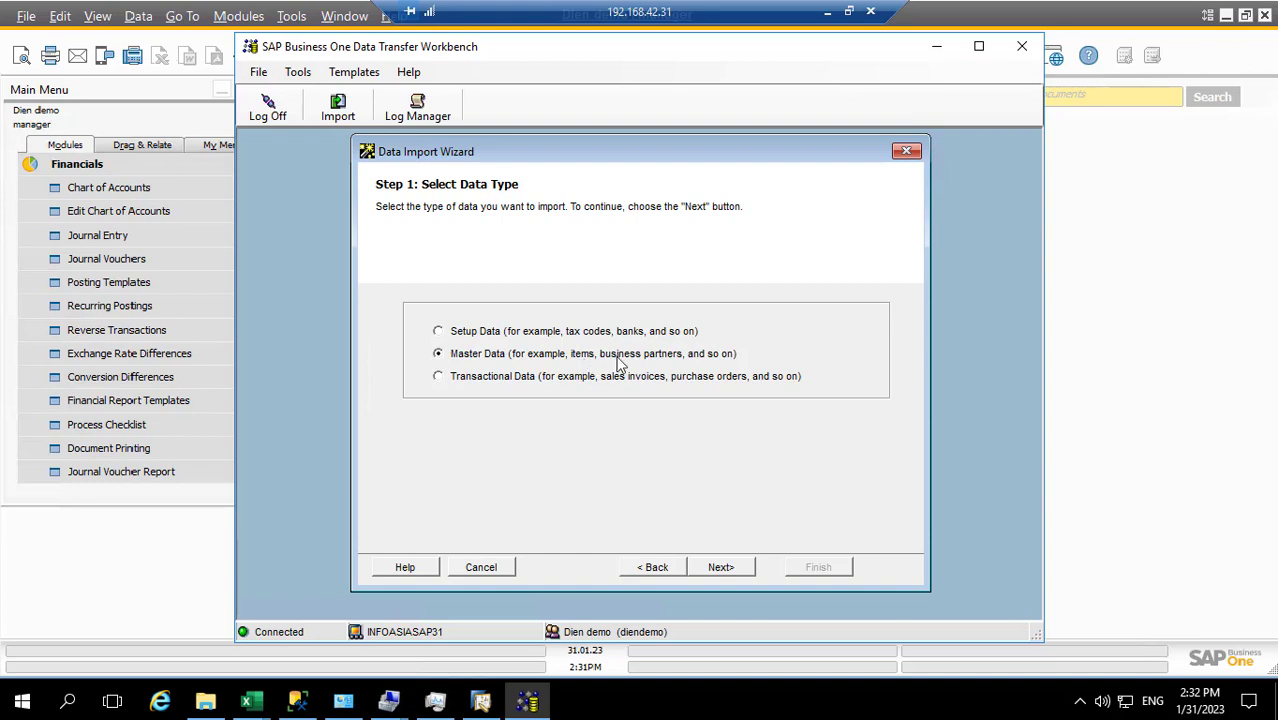
click(720, 568)
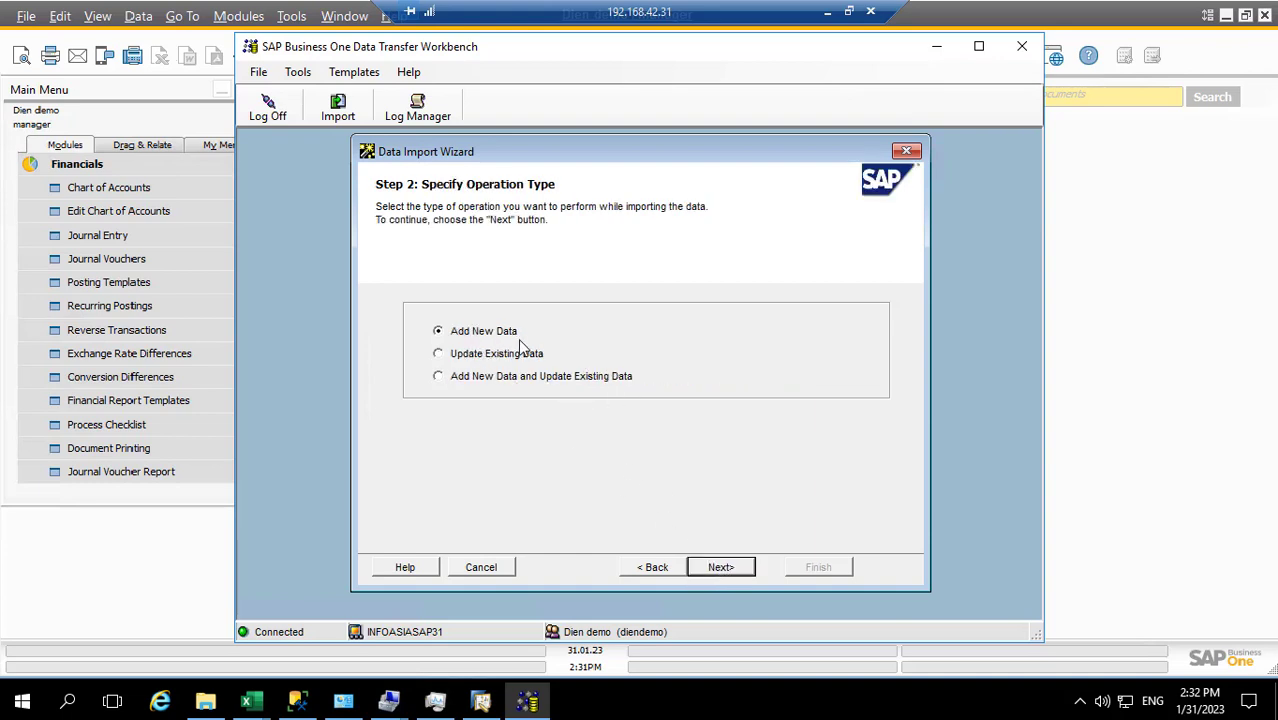
click(721, 568)
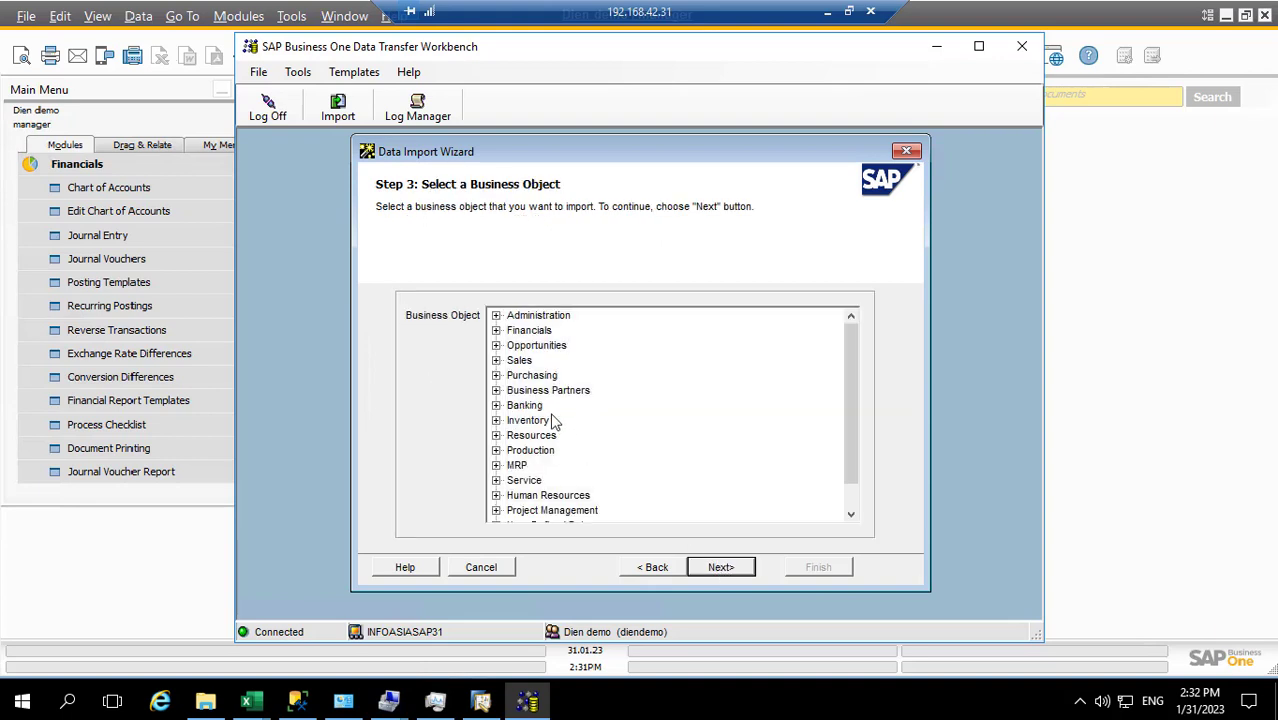
double_click(512, 334)
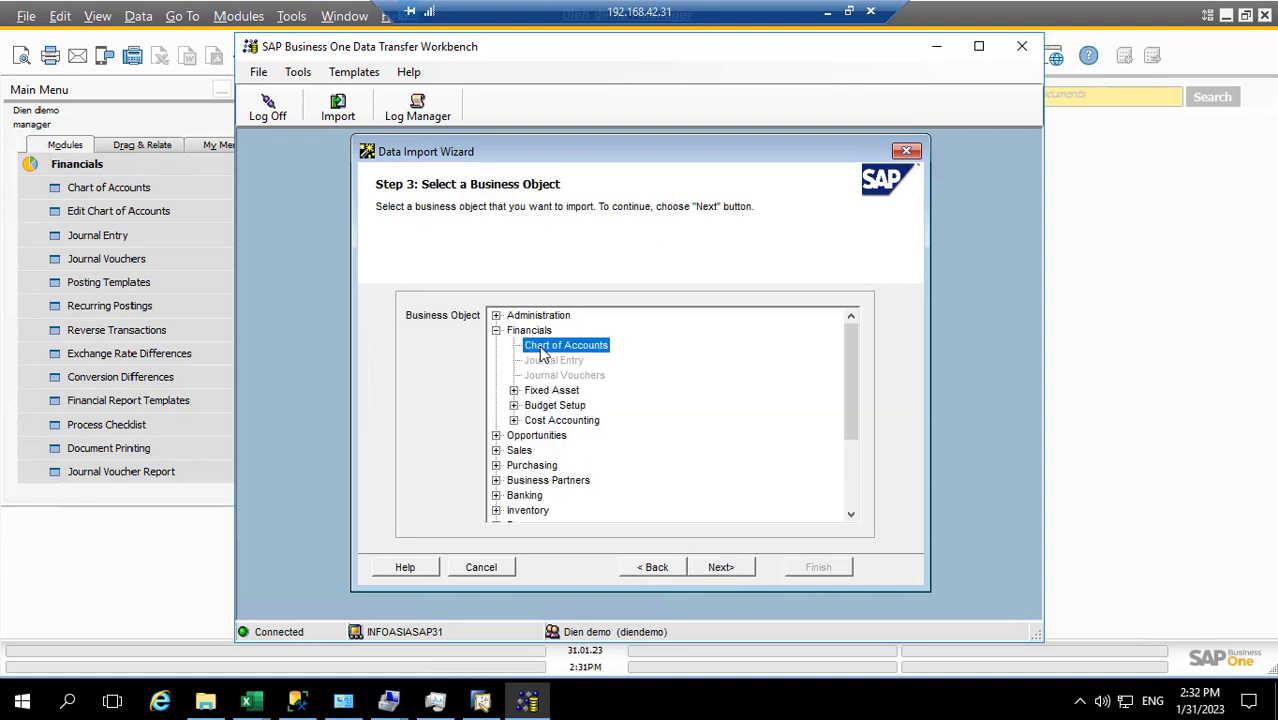
click(545, 347)
click(710, 572)
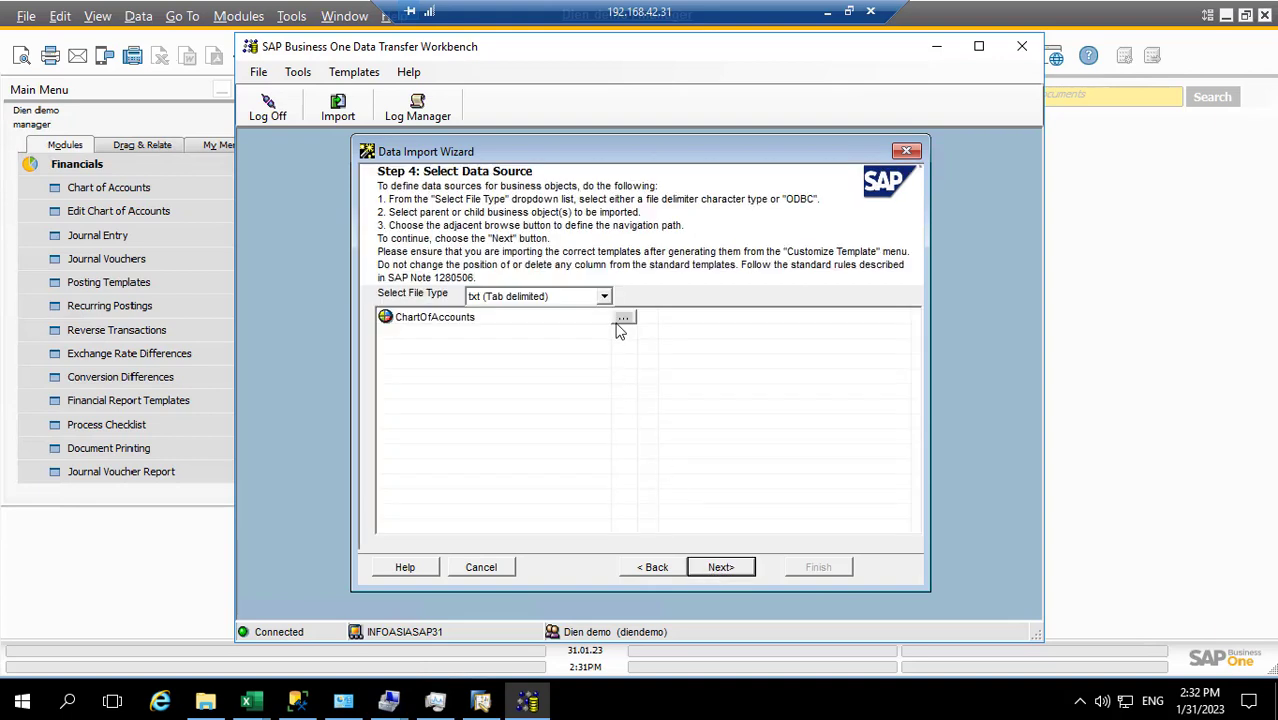
Use D:\MR DIEN\coa.txt as a tab-delimited source and accept the automatic field mapping
click(622, 319)
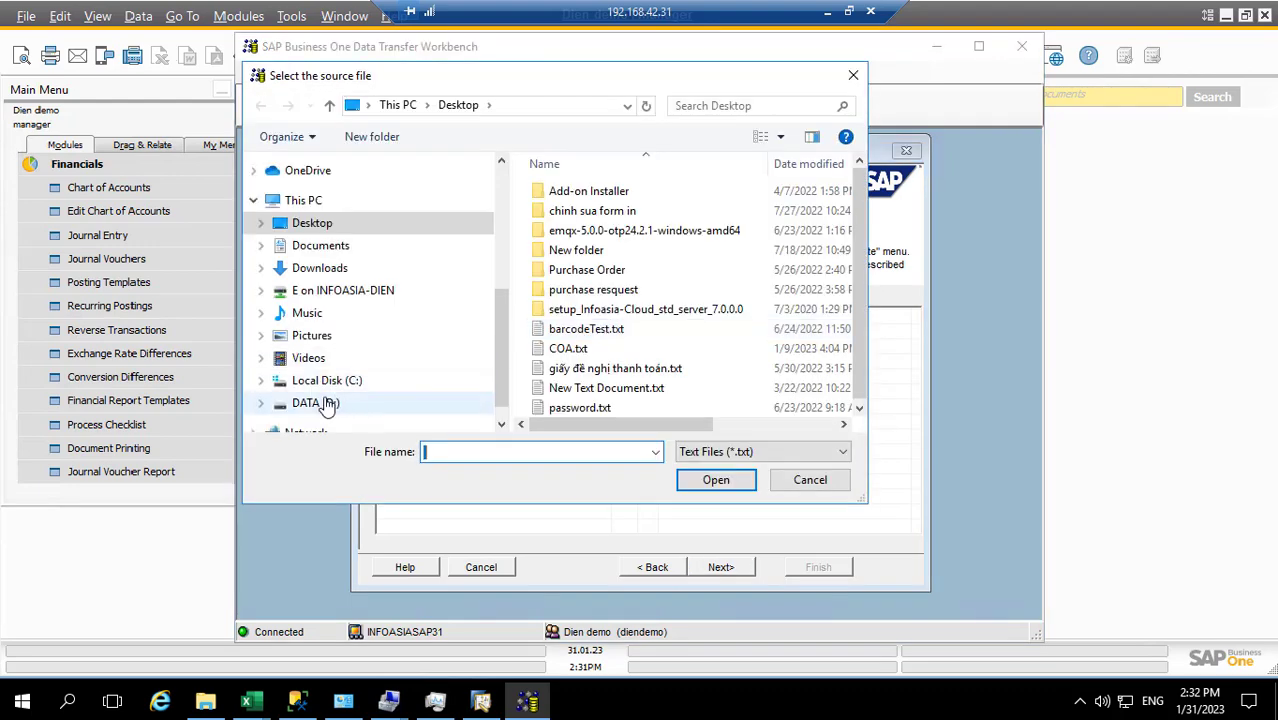
click(326, 404)
scroll(633, 360, down, 3)
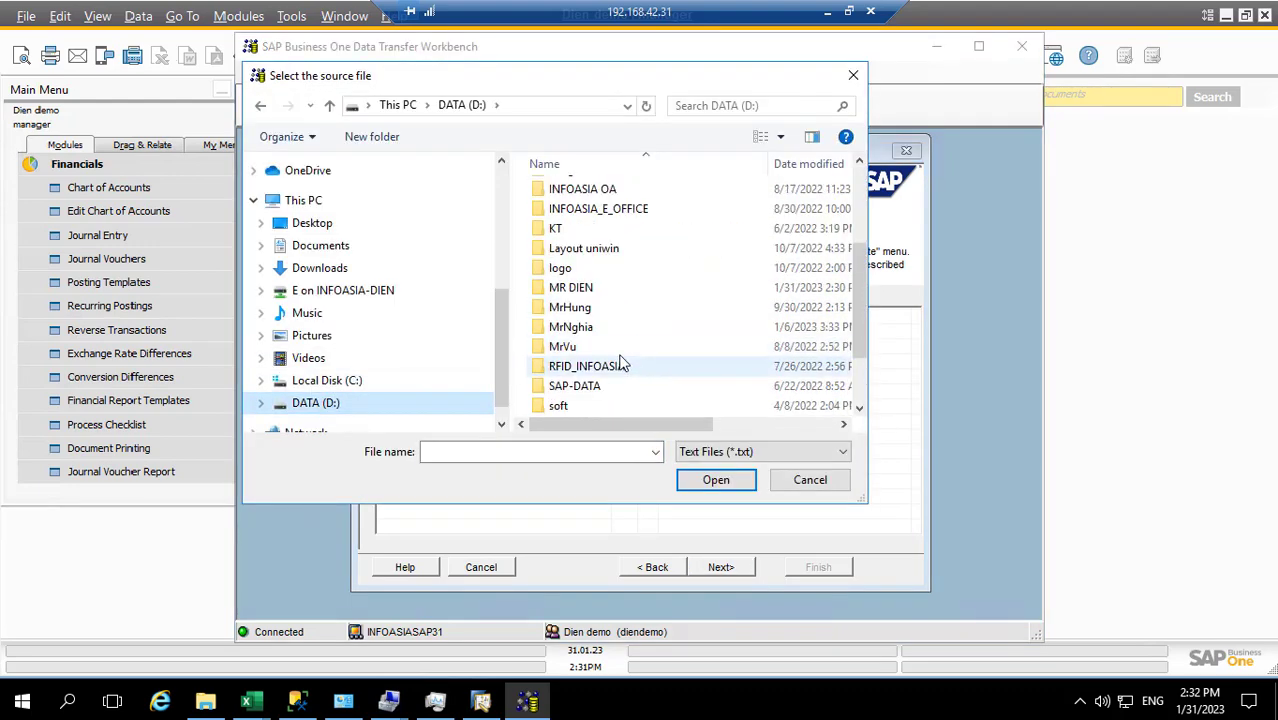
double_click(572, 288)
click(560, 193)
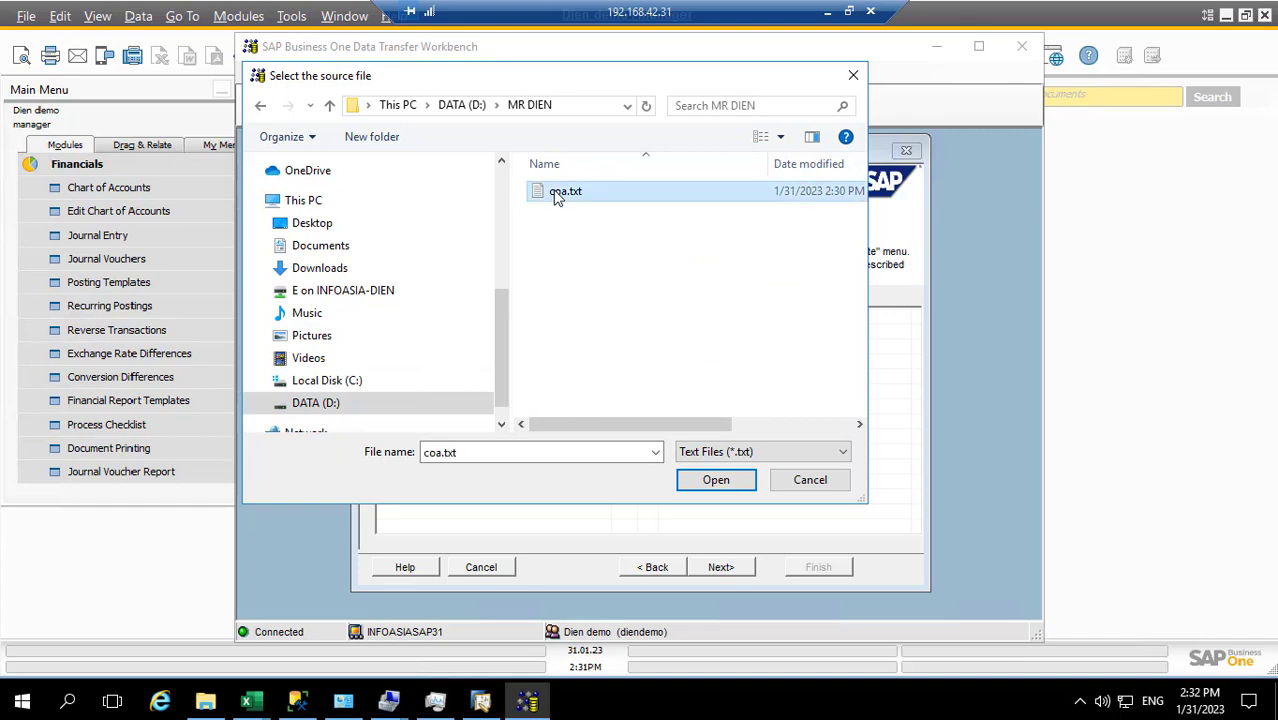
double_click(558, 195)
click(604, 298)
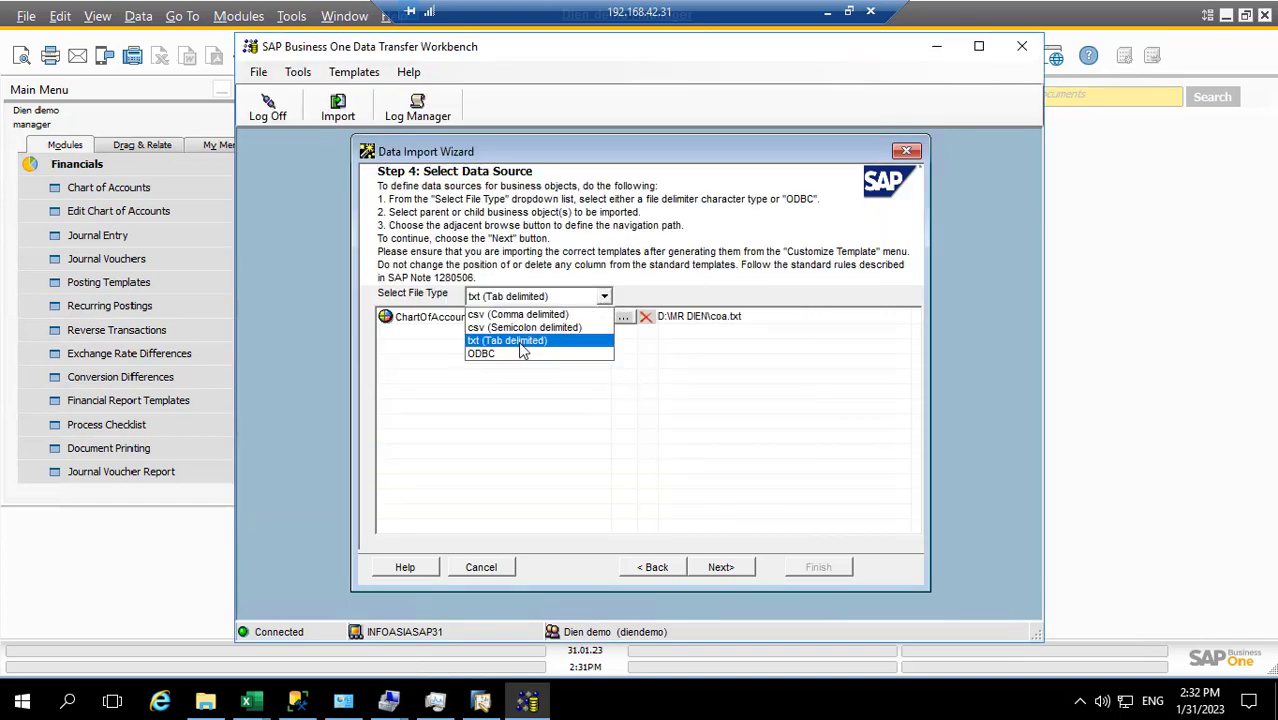
click(521, 343)
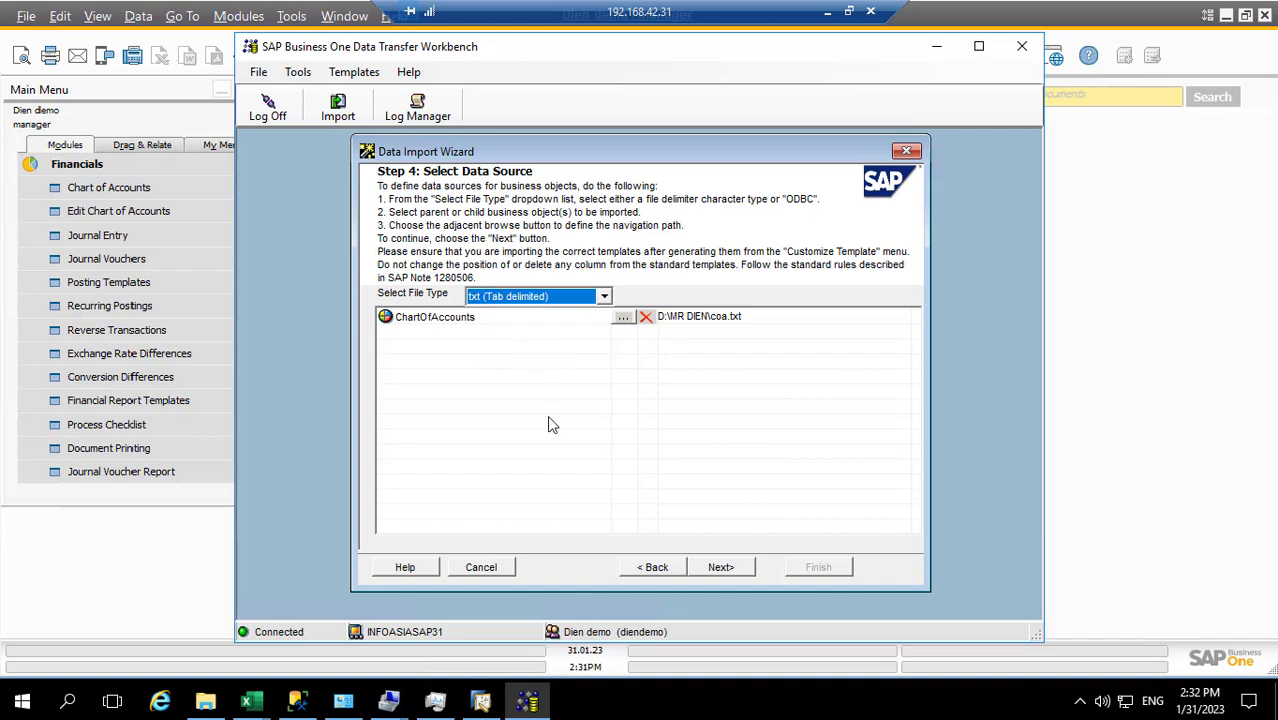
click(714, 569)
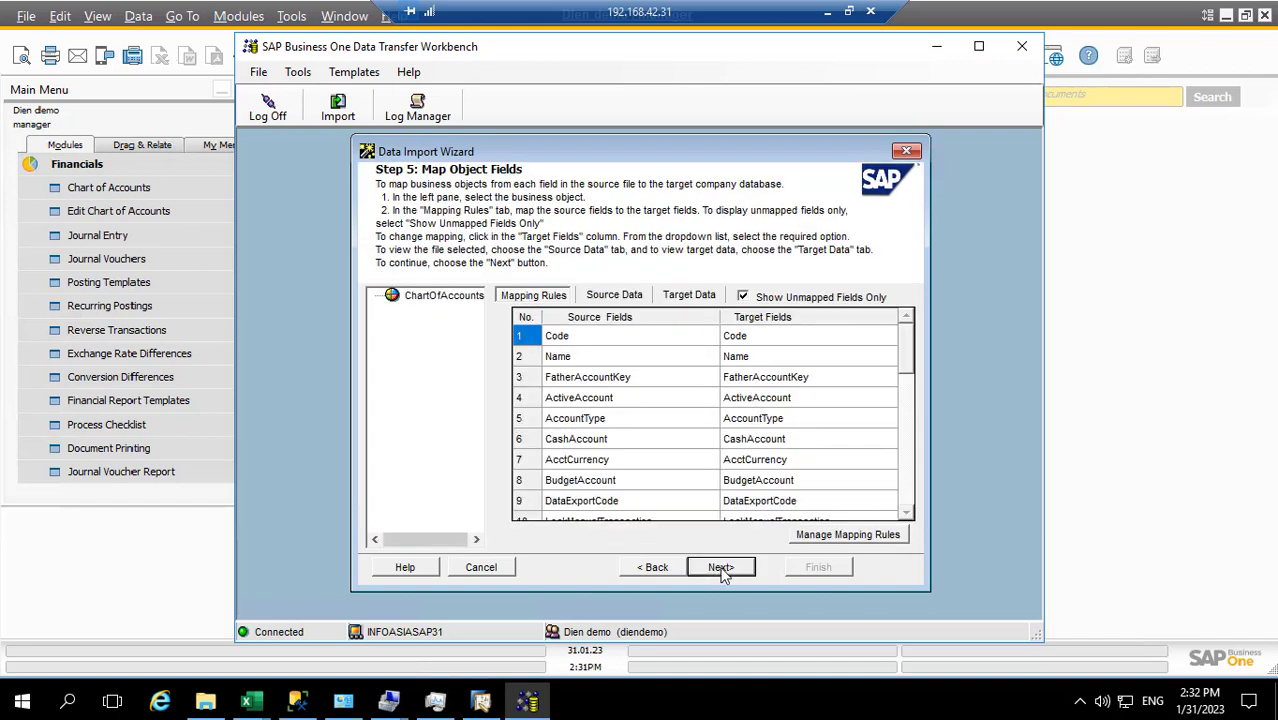
click(721, 569)
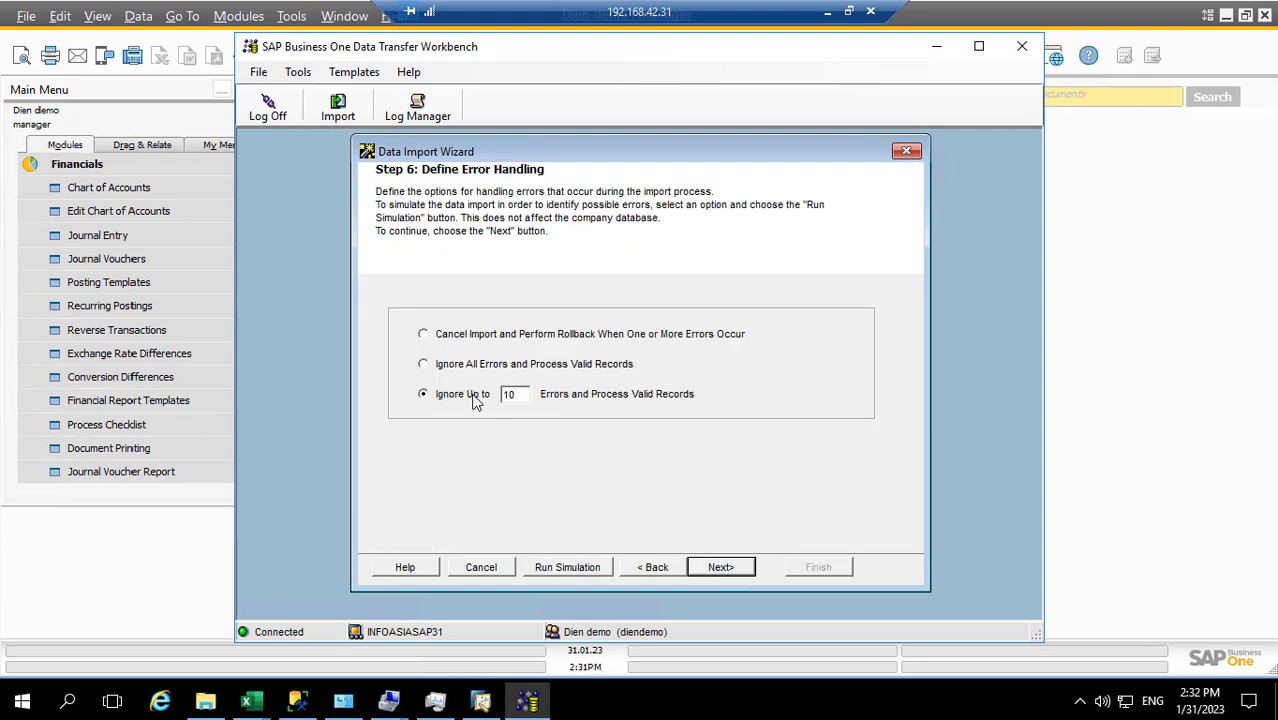
Run the import simulation and filter its detailed log to failed entries, widening Description
click(568, 568)
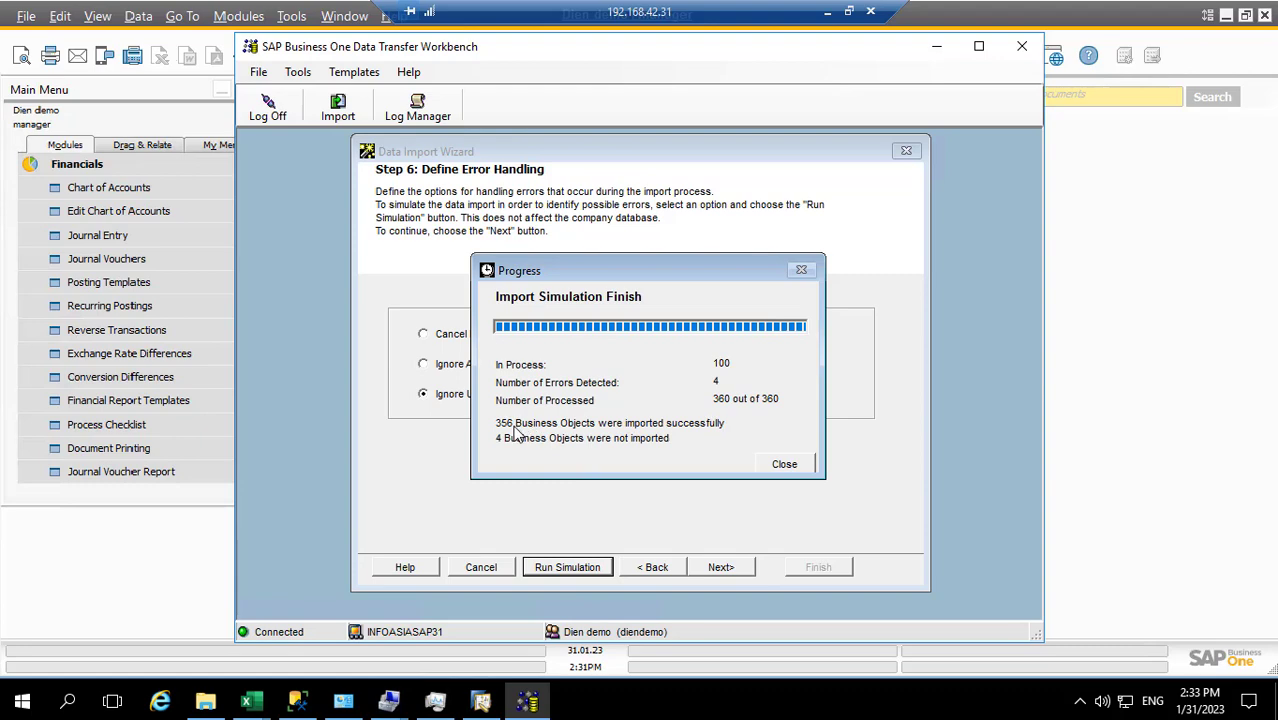
click(776, 464)
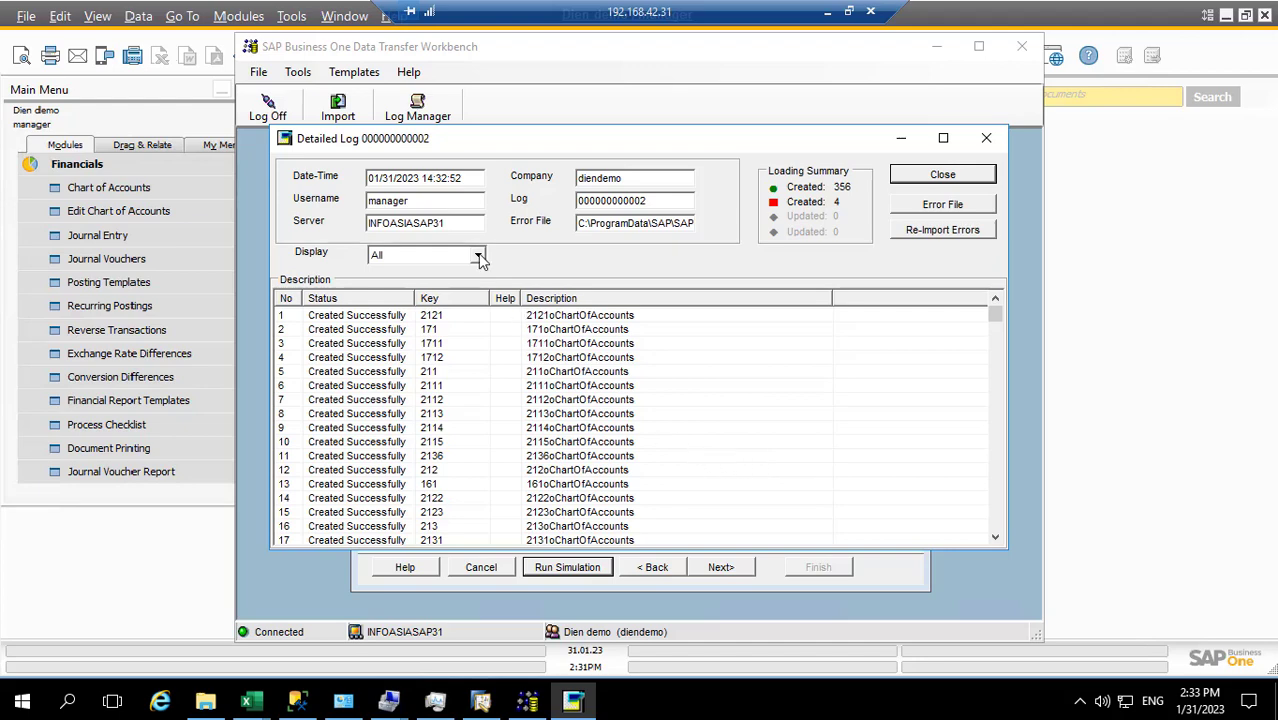
click(478, 255)
click(384, 300)
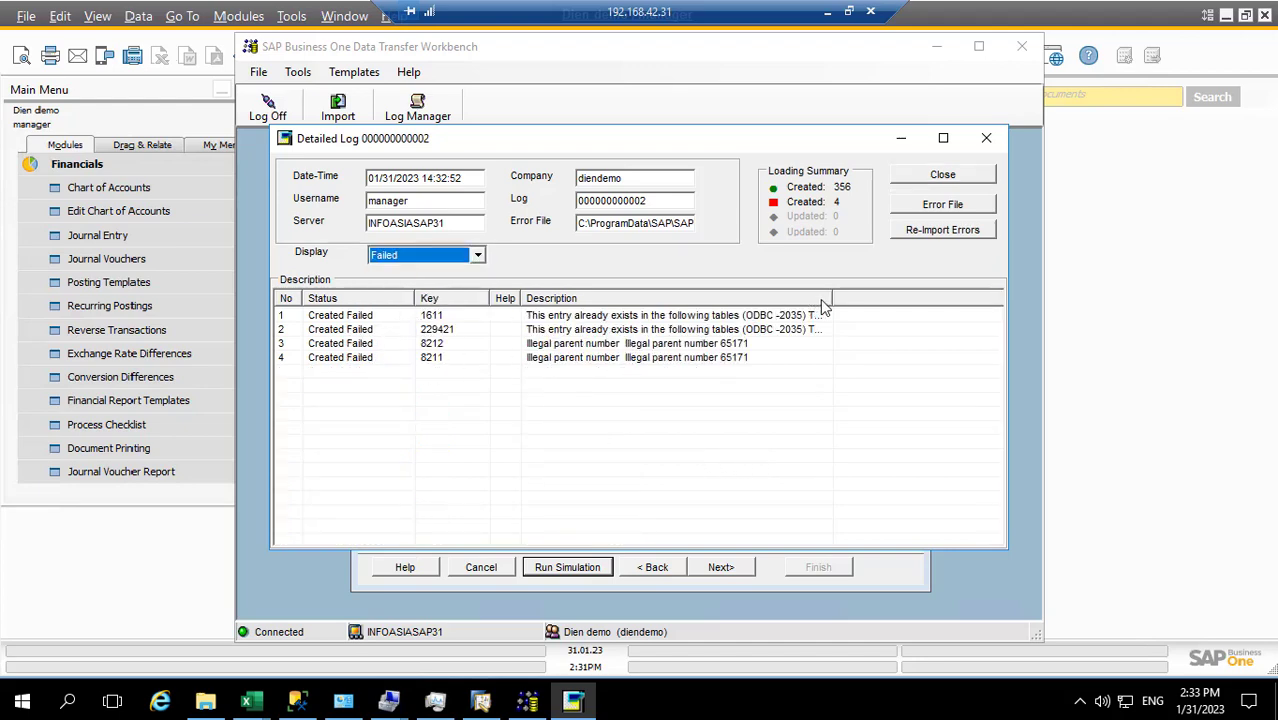
drag(830, 296, 942, 296)
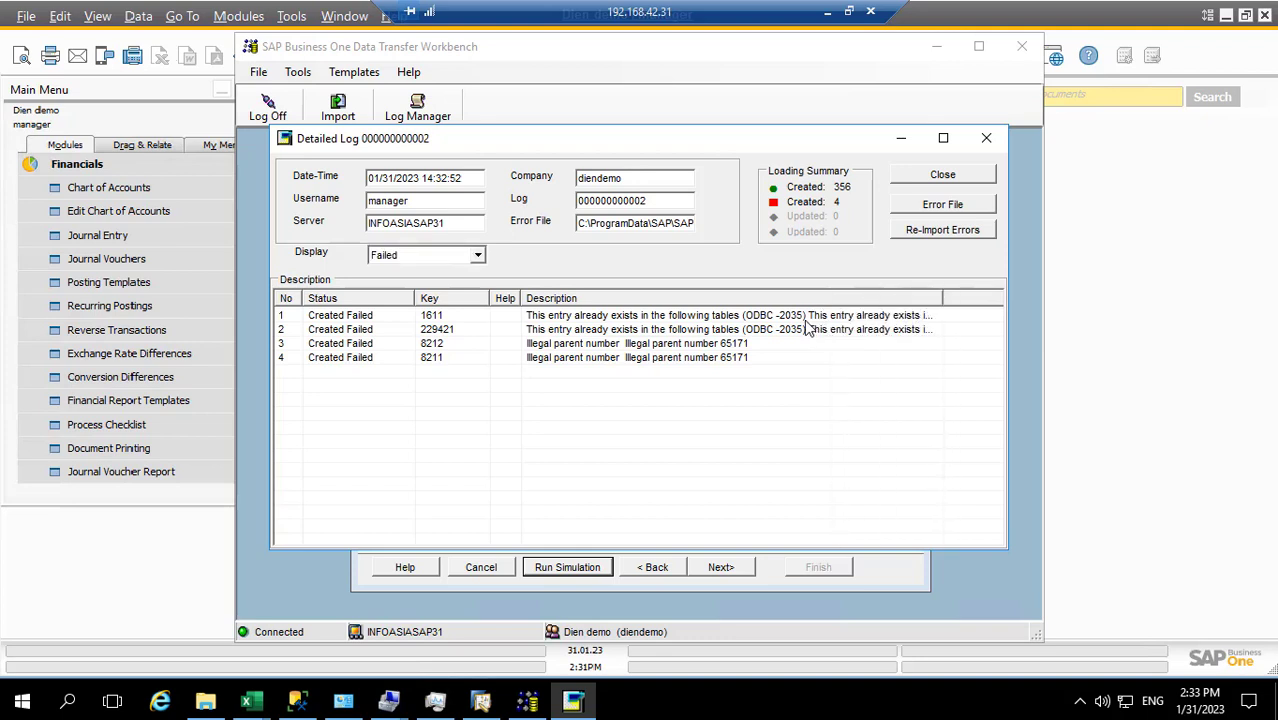
Review the four failed accounts, duplicates and illegal parent 65171, then close the log
click(440, 360)
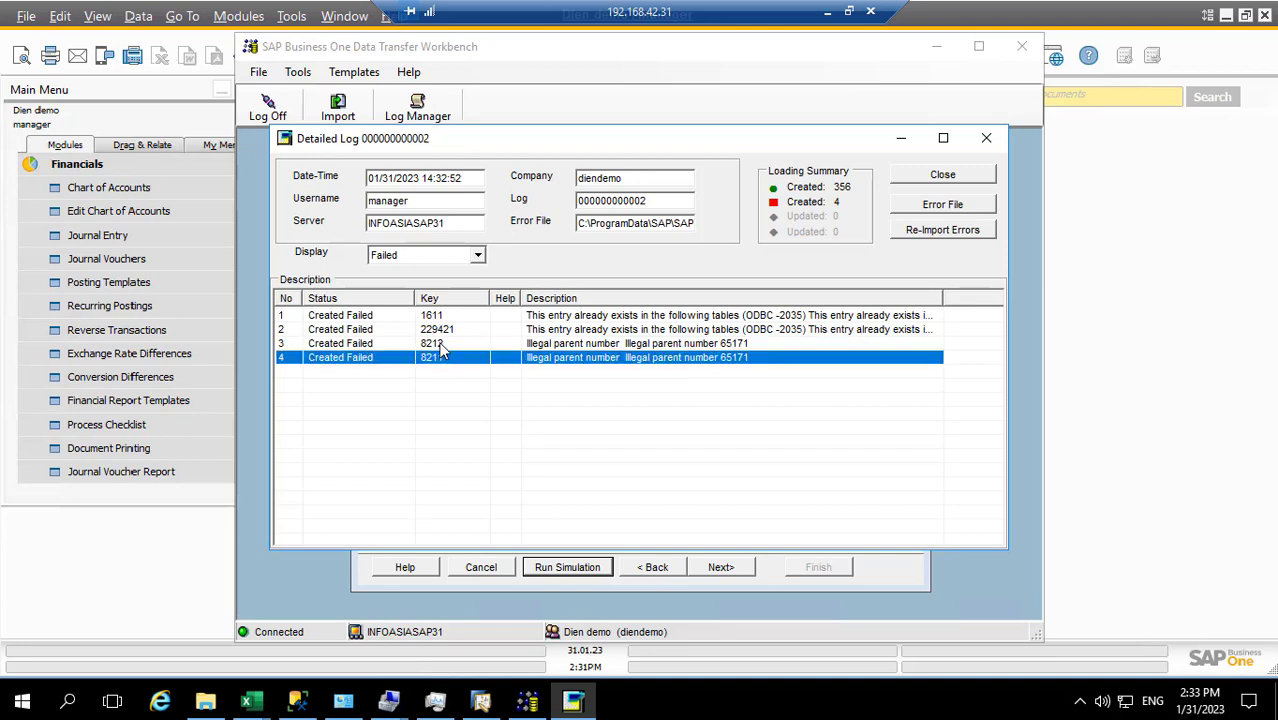
click(441, 345)
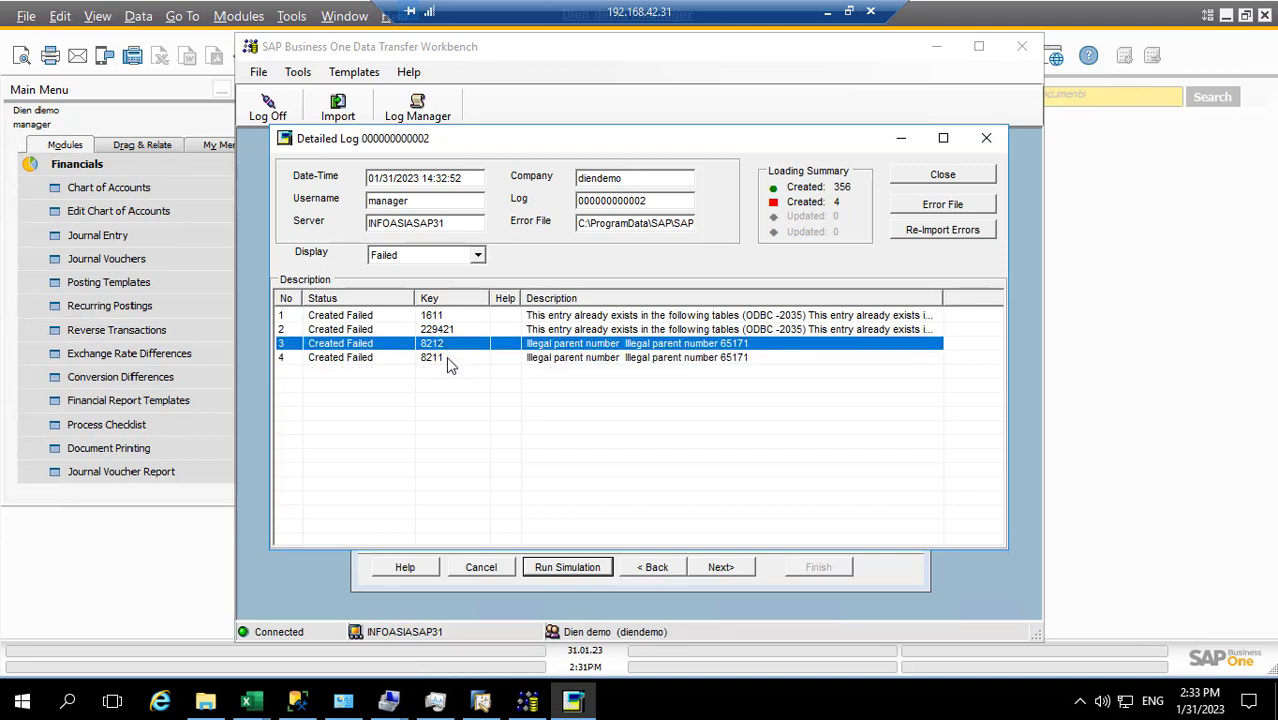
click(443, 357)
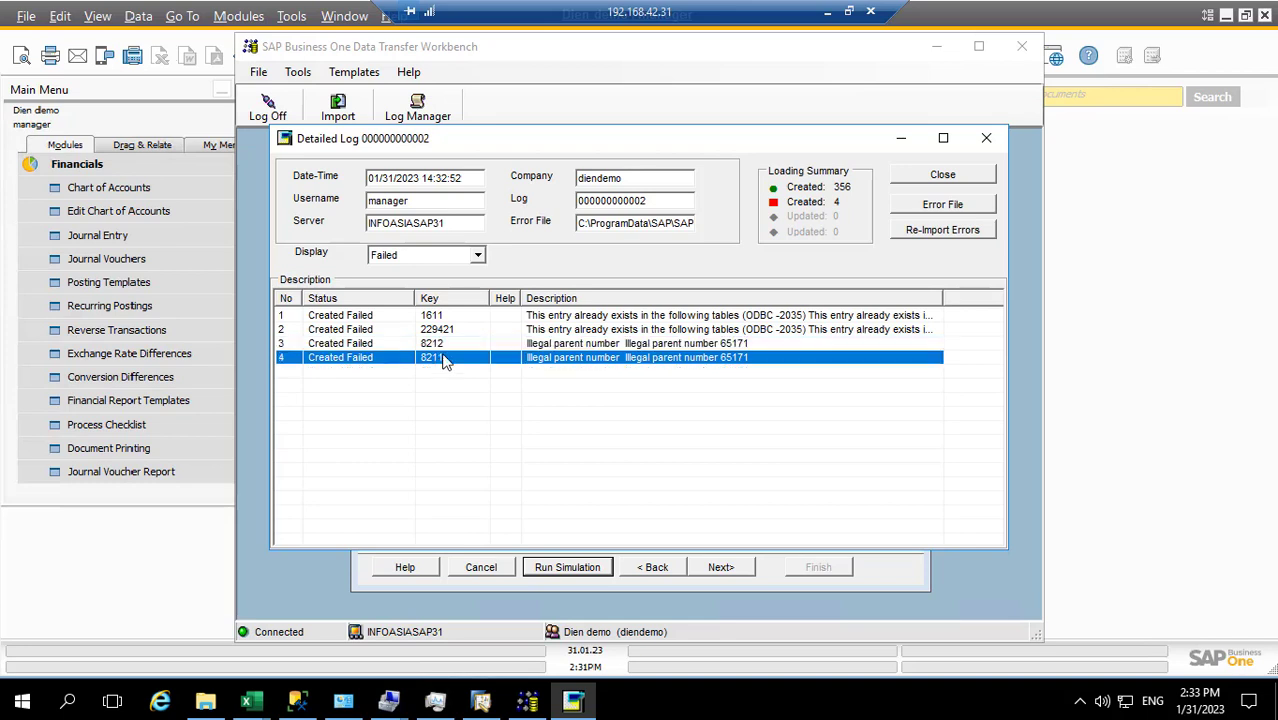
click(444, 344)
click(434, 358)
key(Up)
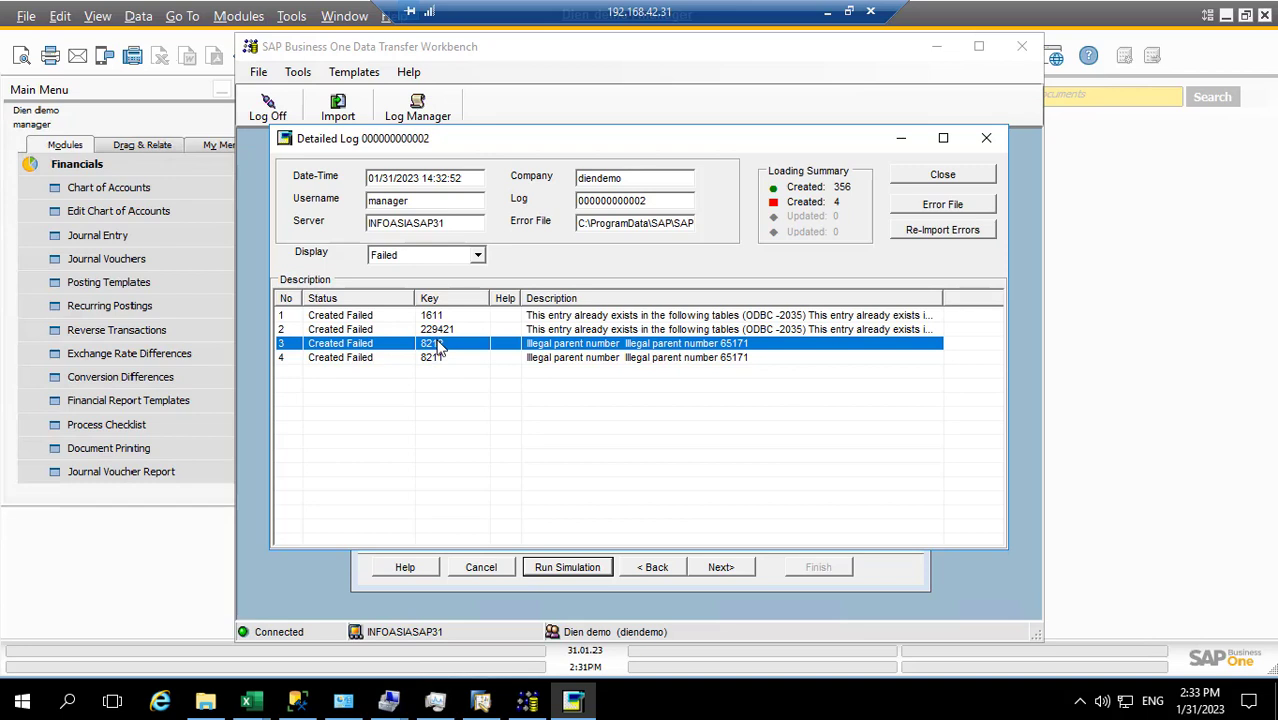
click(293, 318)
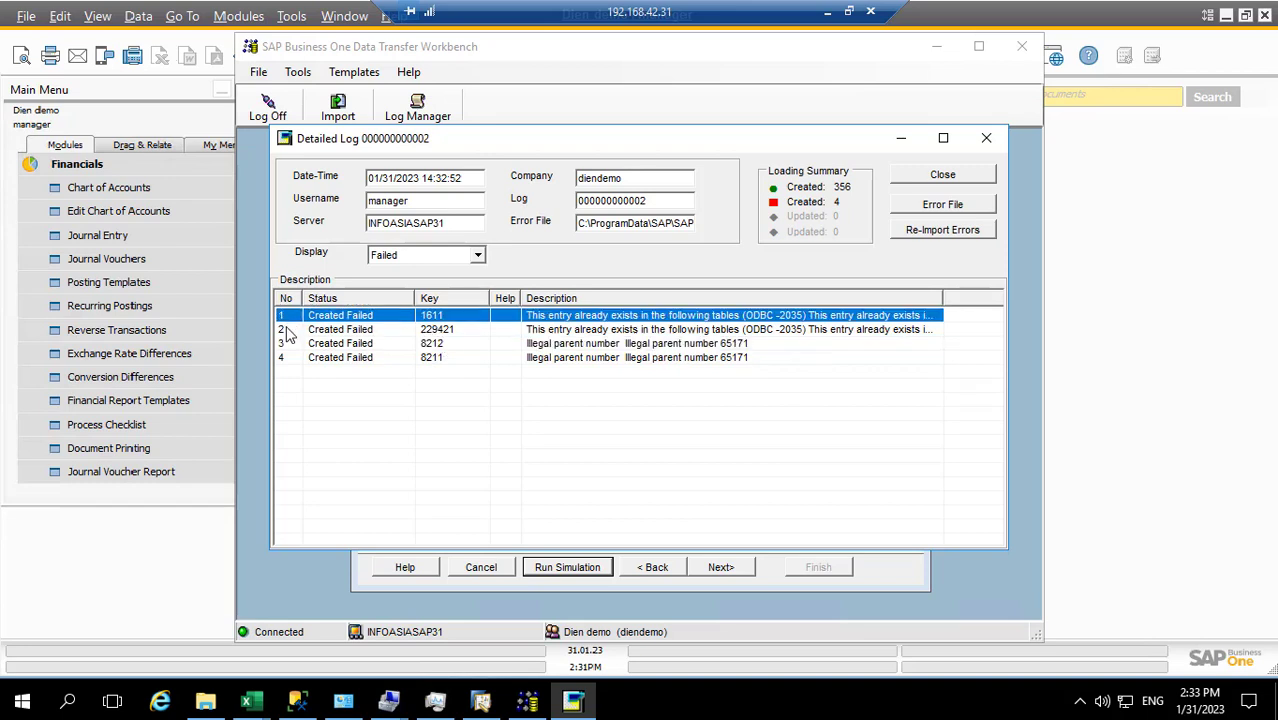
click(287, 331)
click(286, 345)
click(288, 357)
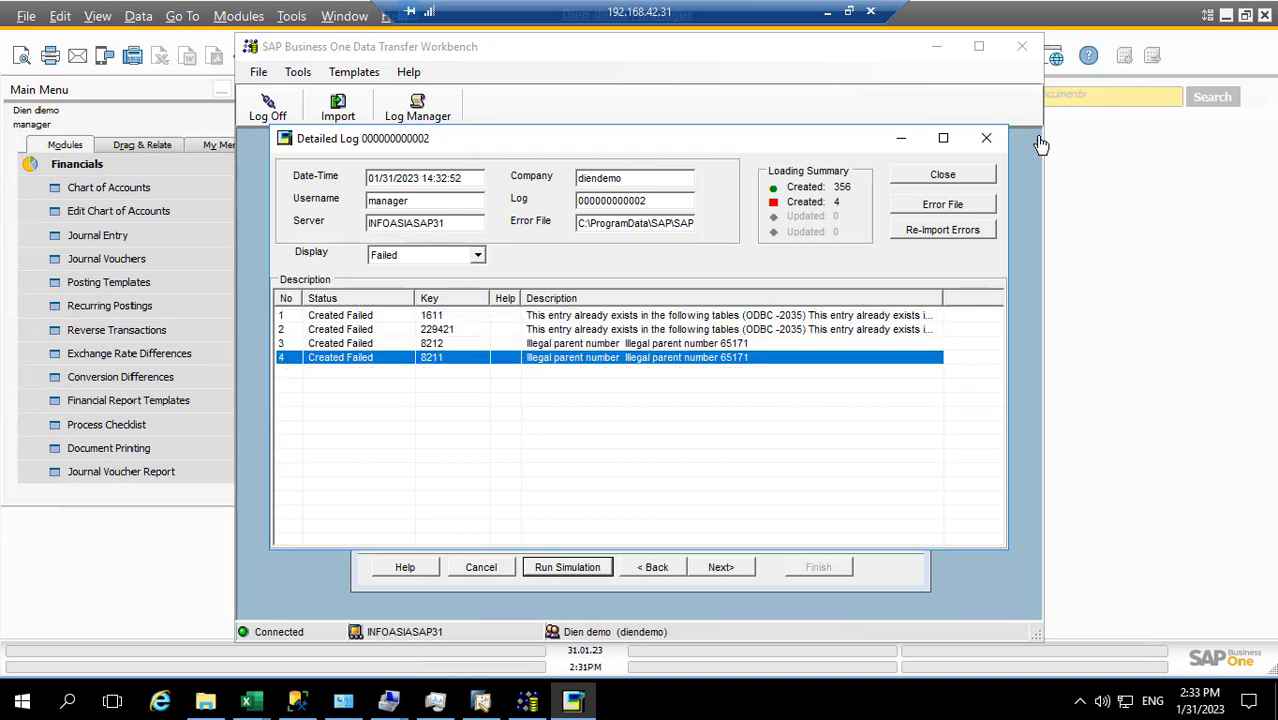
click(943, 175)
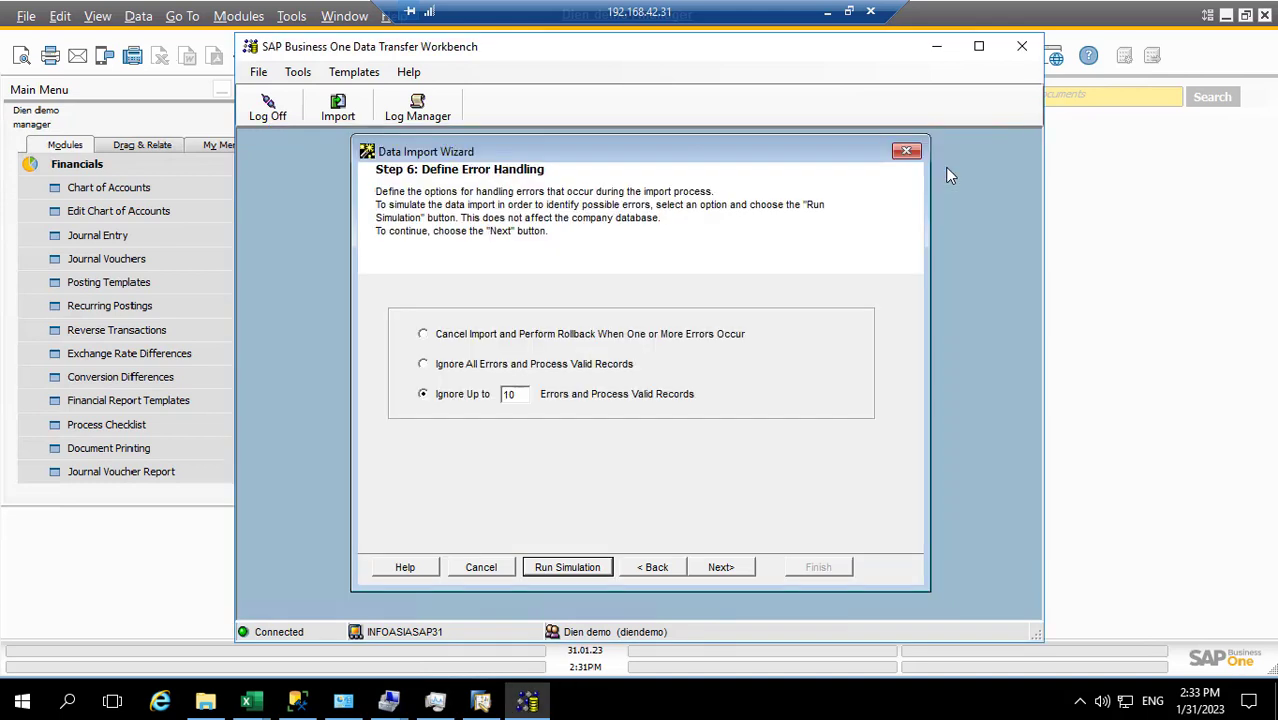
Ignore all errors and import the valid records, loading 356 accounts and skipping 4
click(477, 366)
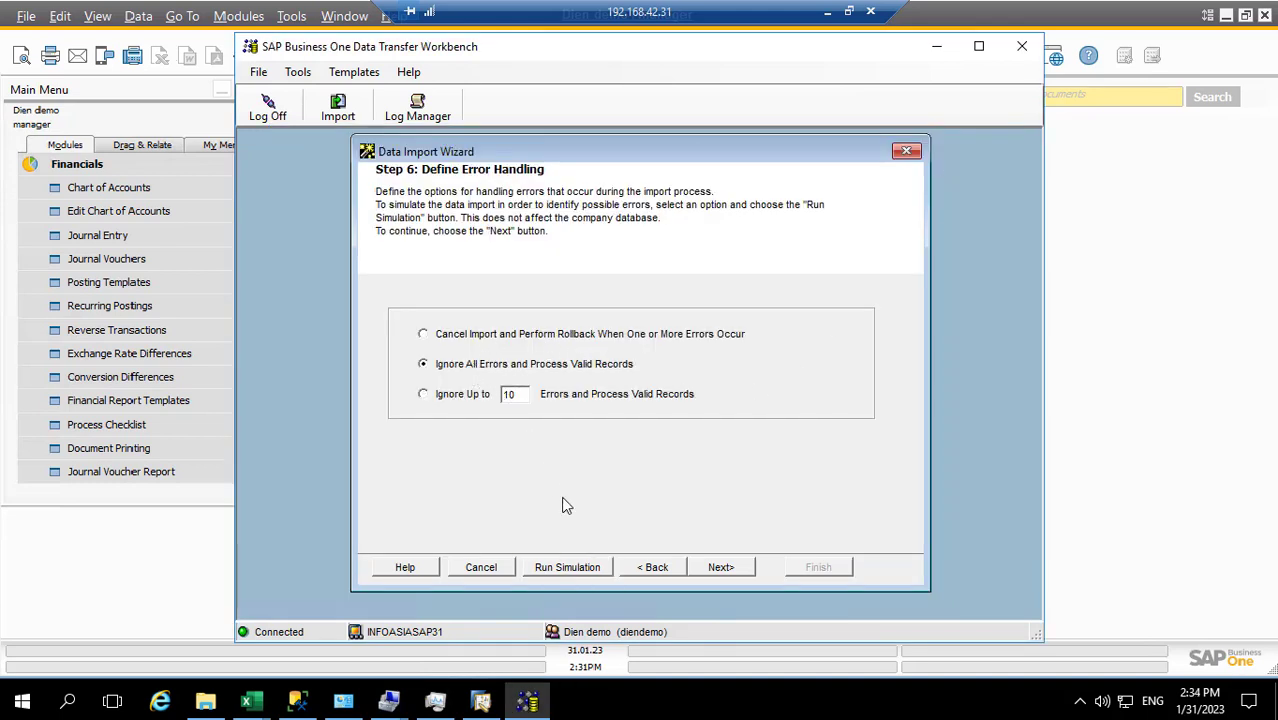
click(720, 567)
click(721, 567)
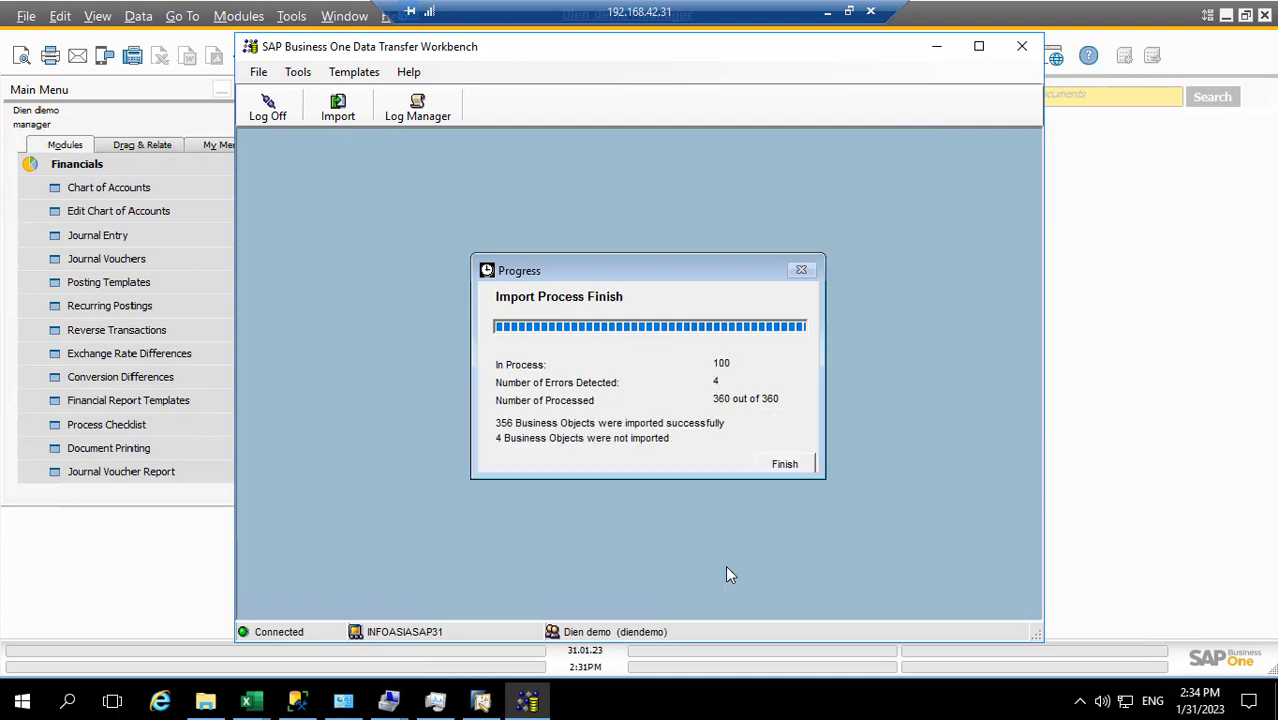
Finish the import and filter its detailed log to successful, then failed entries
click(788, 466)
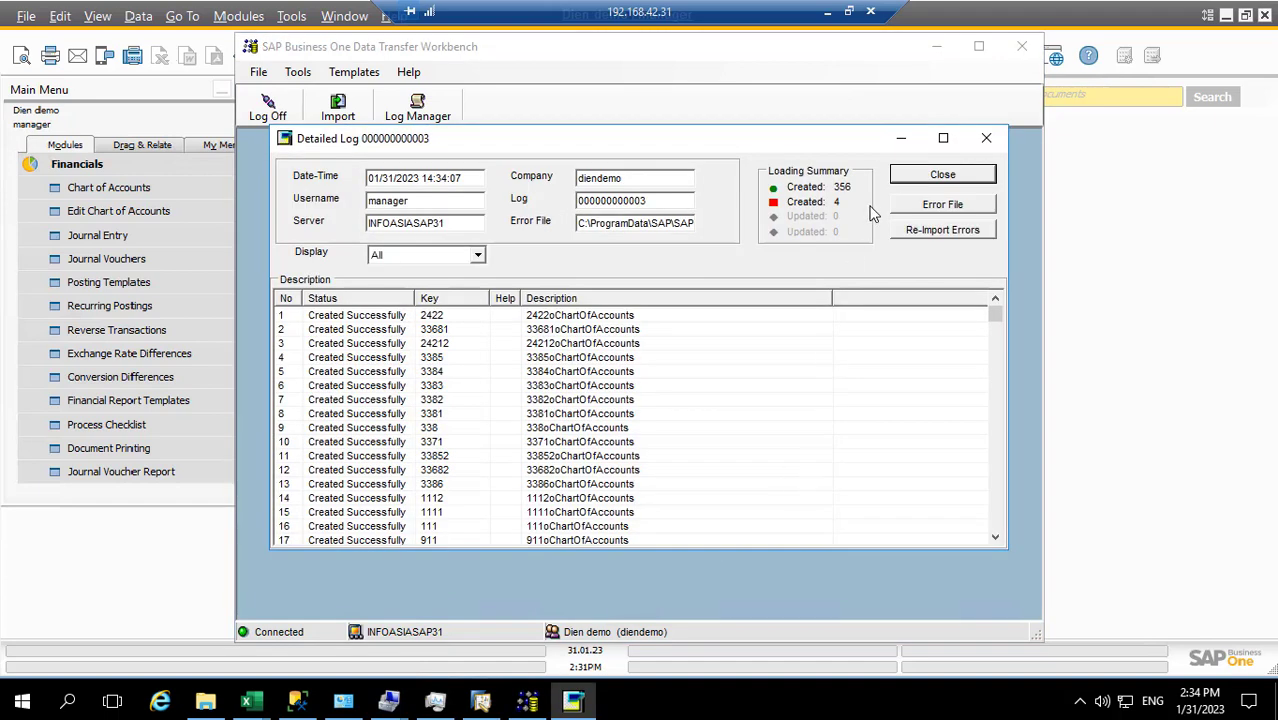
click(903, 139)
click(478, 255)
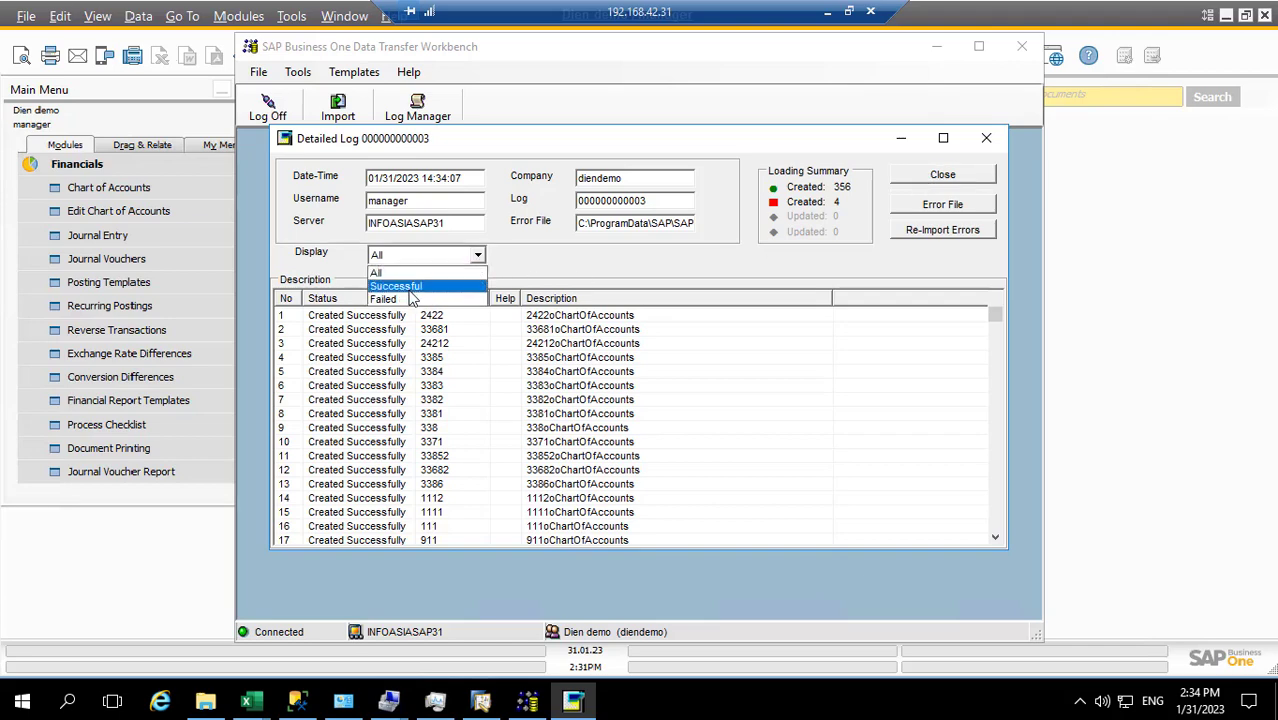
click(408, 288)
click(478, 255)
click(400, 299)
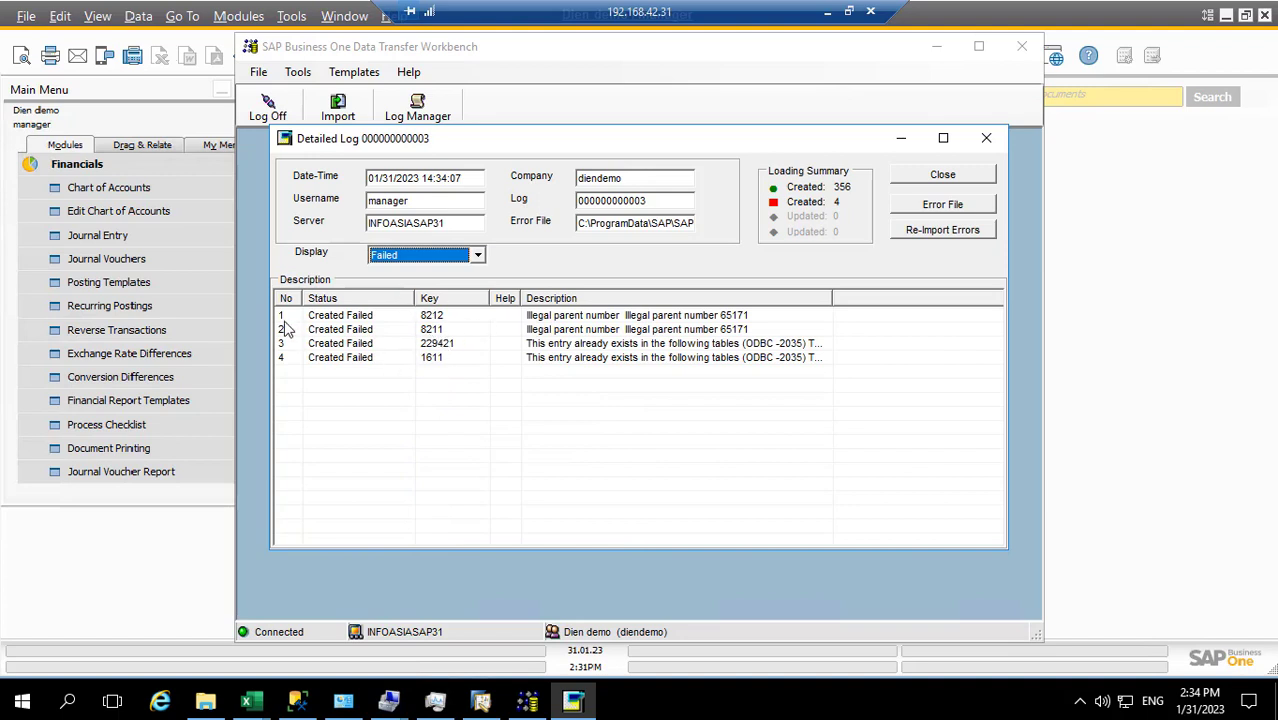
Review failed accounts 8211, 229421 and 1611, then close the log and the workbench
click(428, 330)
click(428, 343)
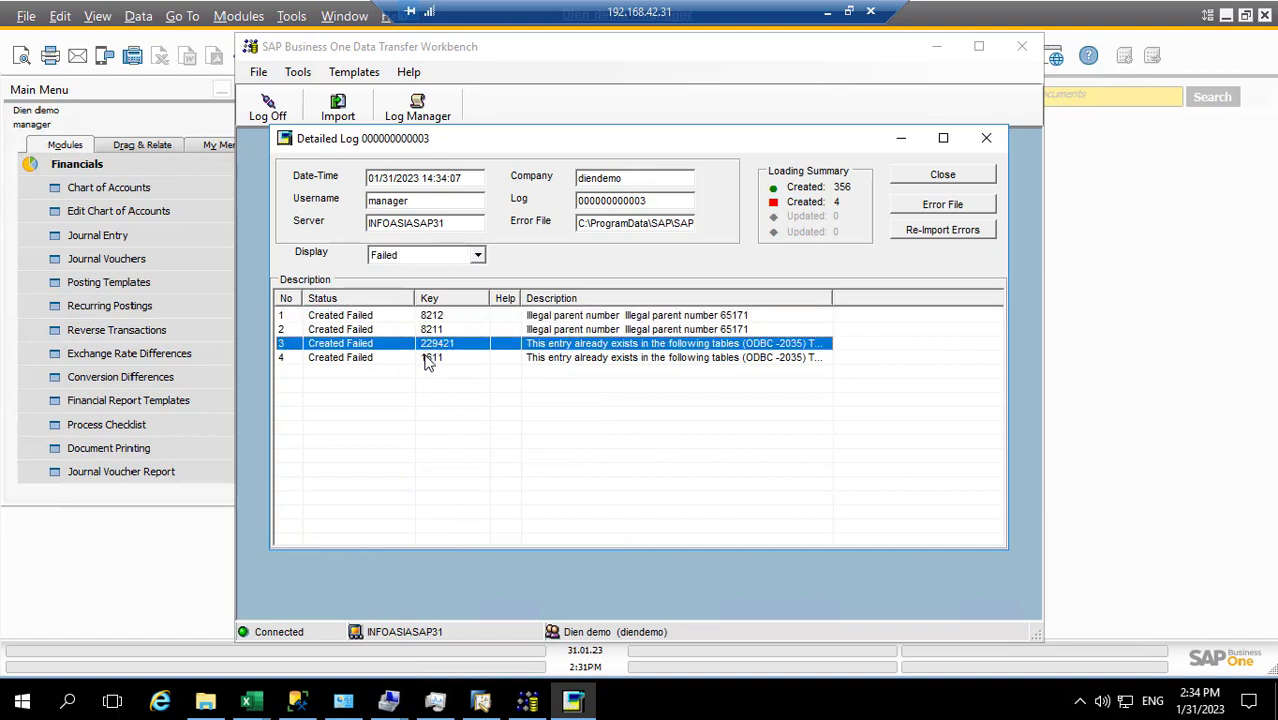
click(428, 357)
click(935, 177)
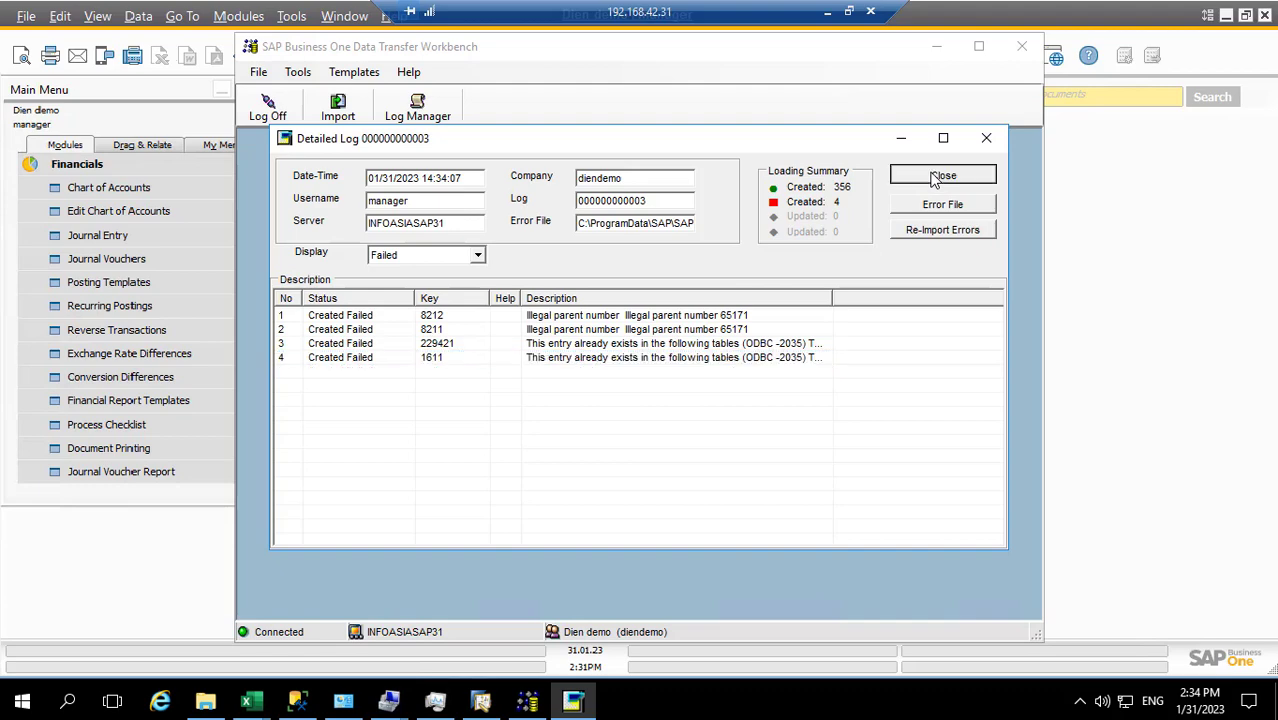
click(1021, 46)
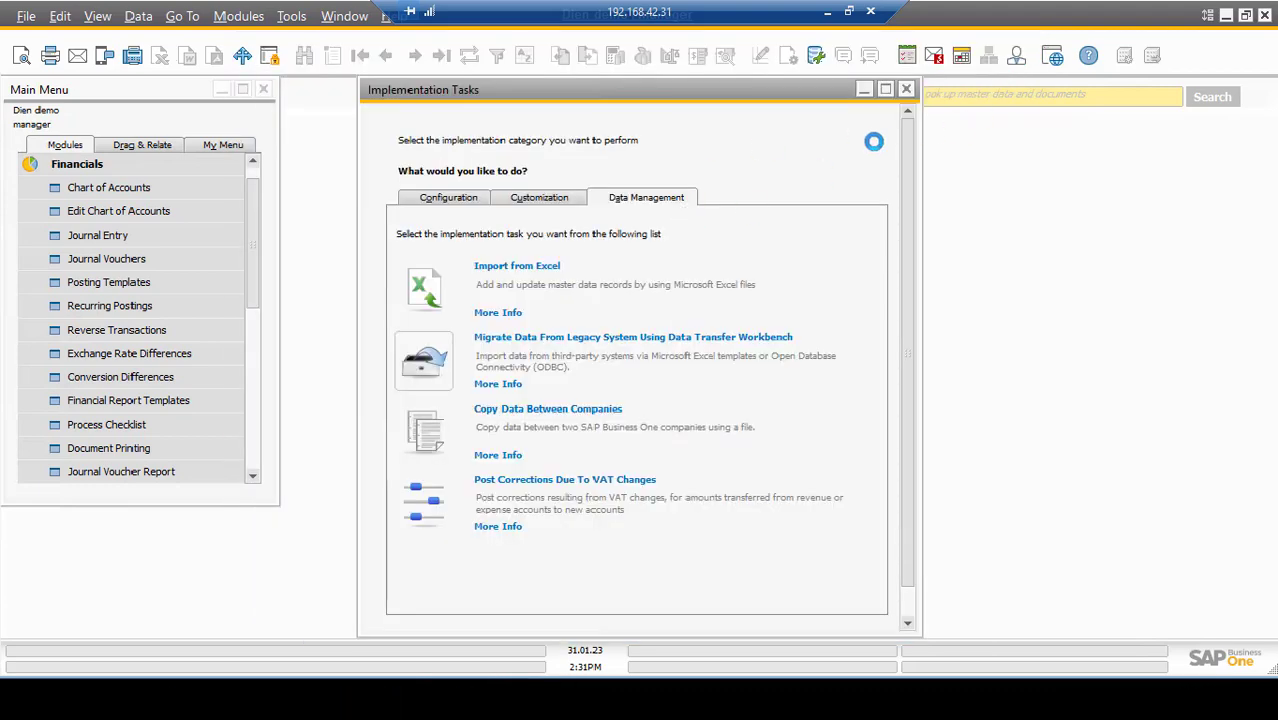
click(756, 360)
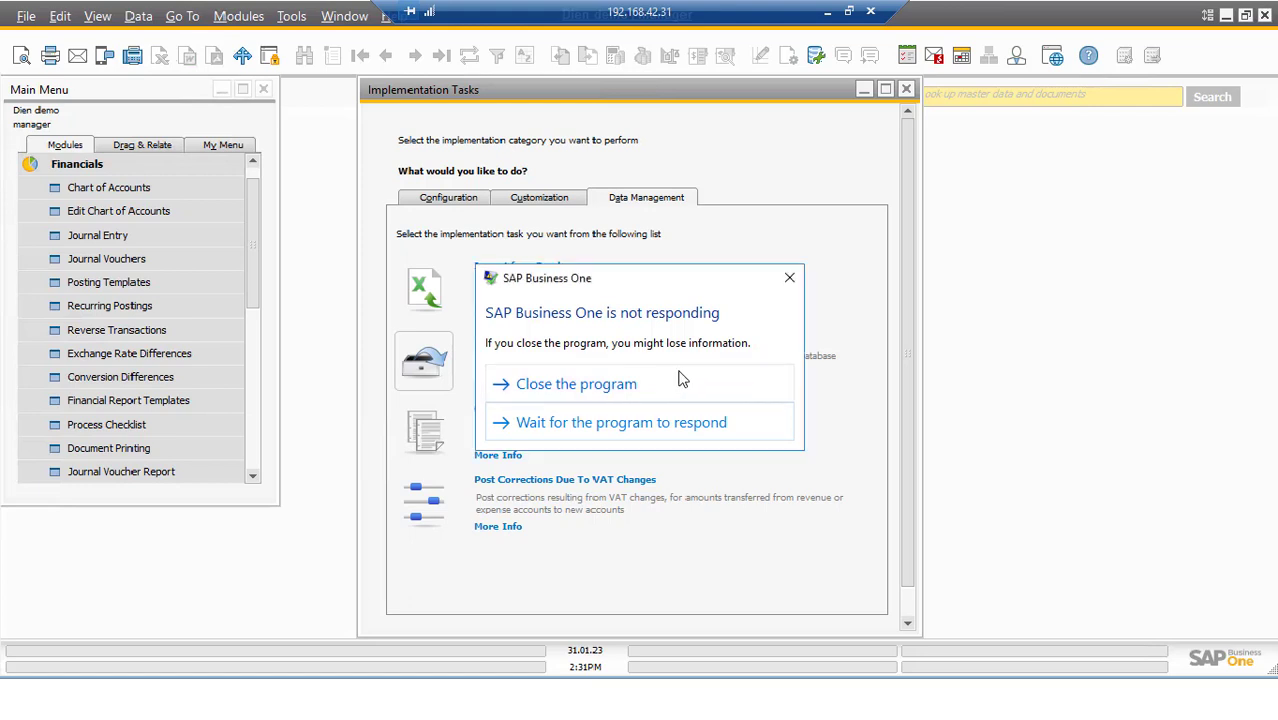
Force-close the unresponsive SAP Business One and show the Windows desktop
click(626, 424)
click(596, 387)
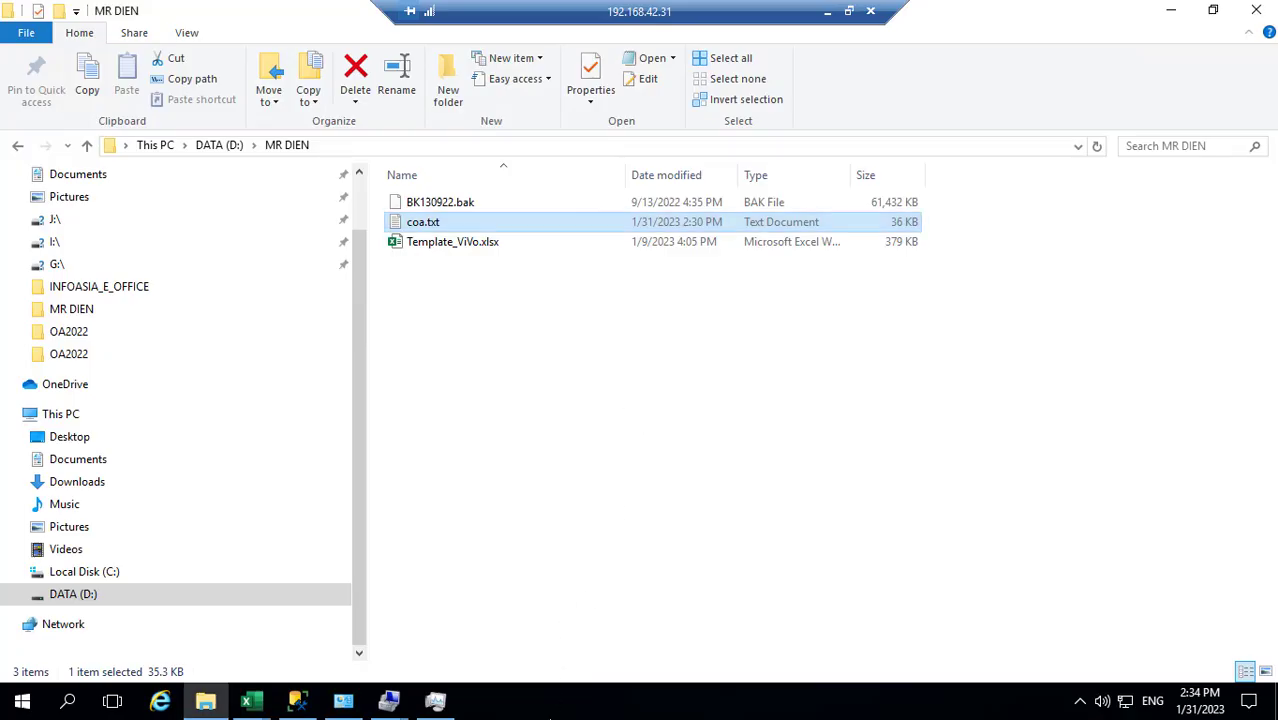
right_click(550, 702)
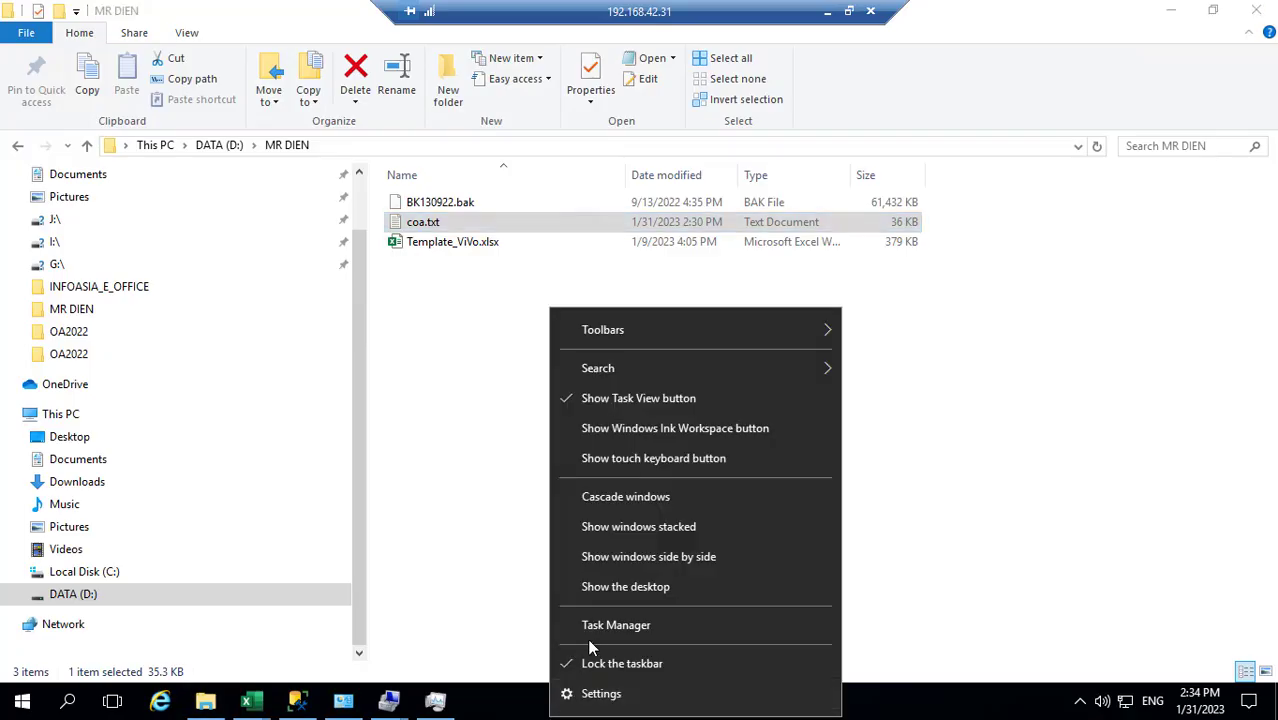
click(603, 590)
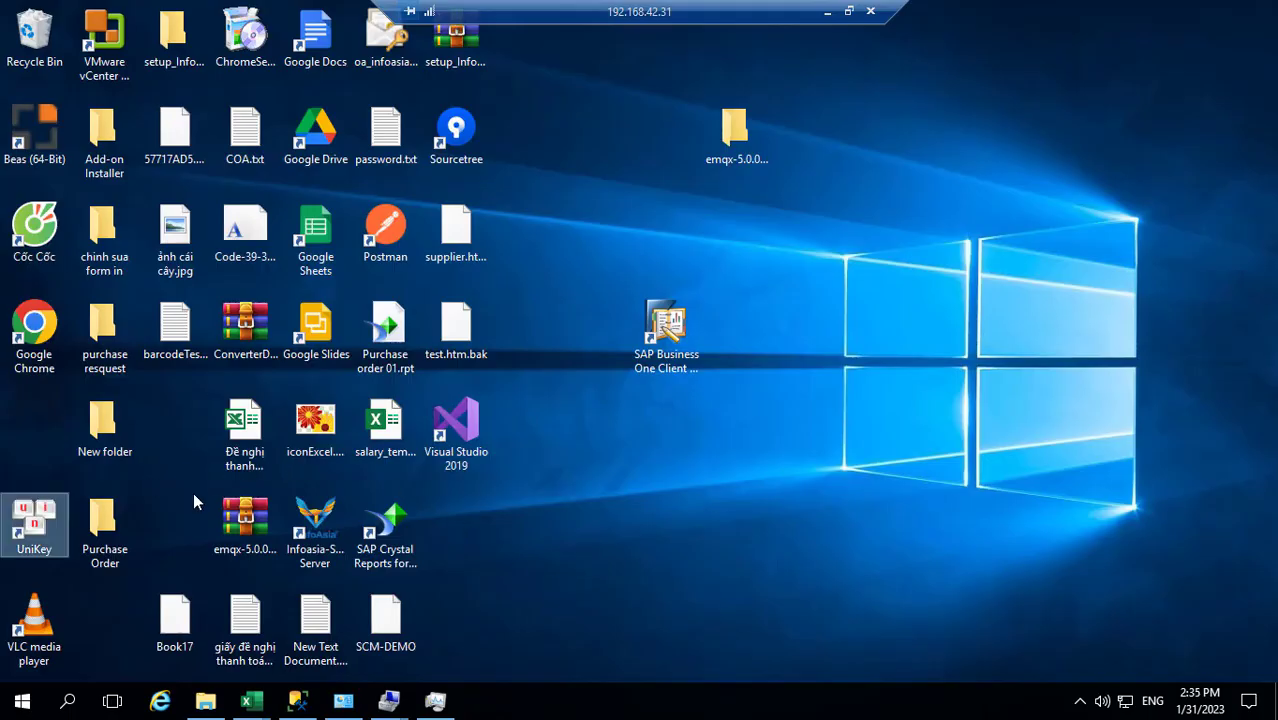
click(668, 332)
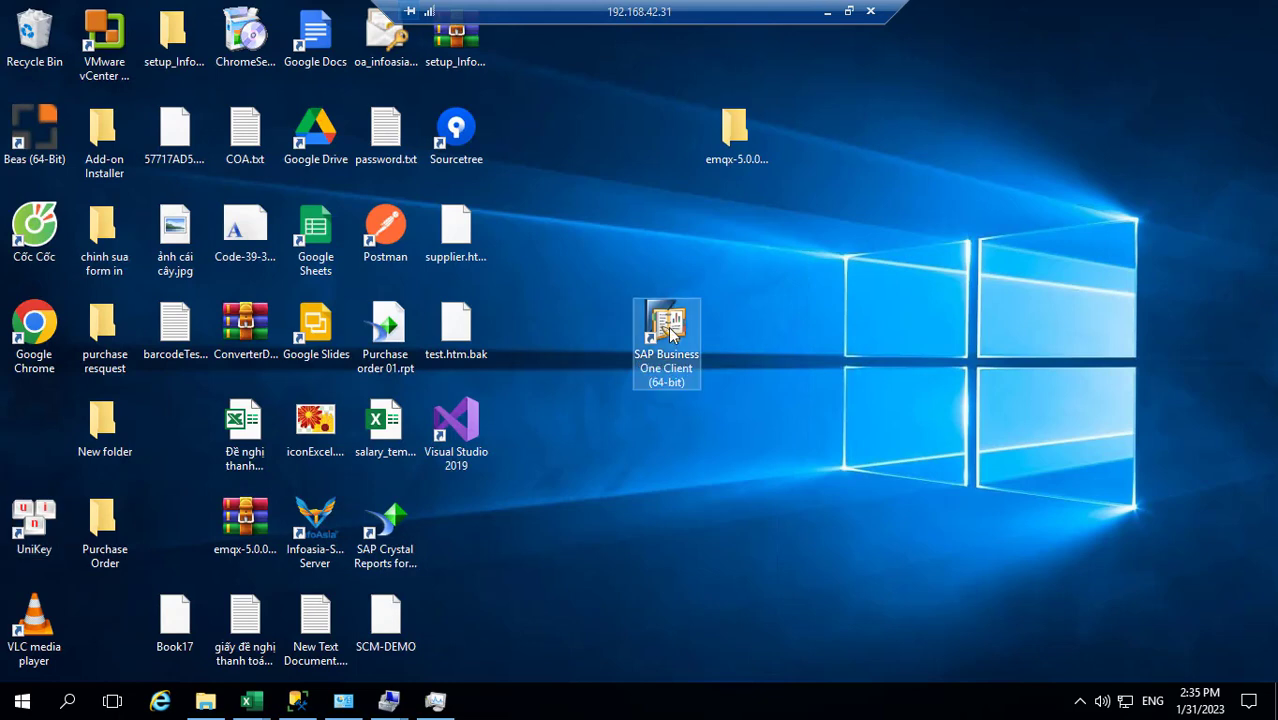
Relaunch the SAP Business One client and log on to the Dien demo company with the user ID and password
double_click(668, 332)
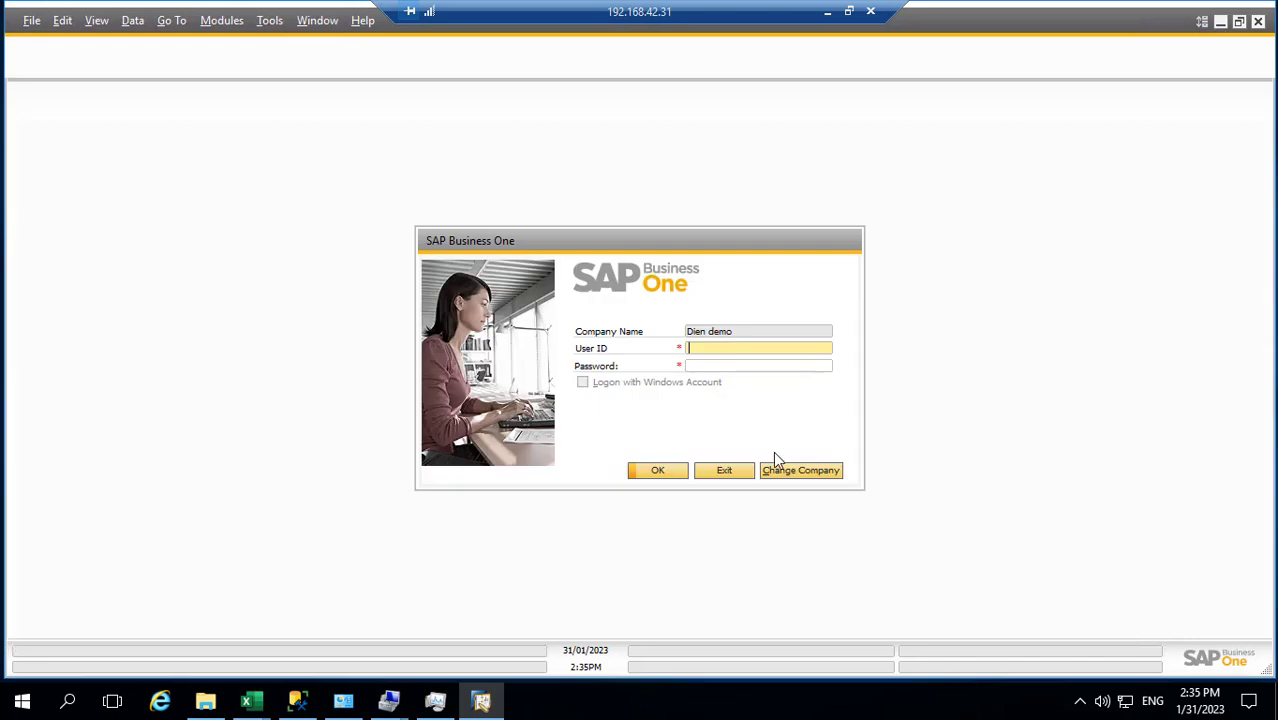
key(Tab)
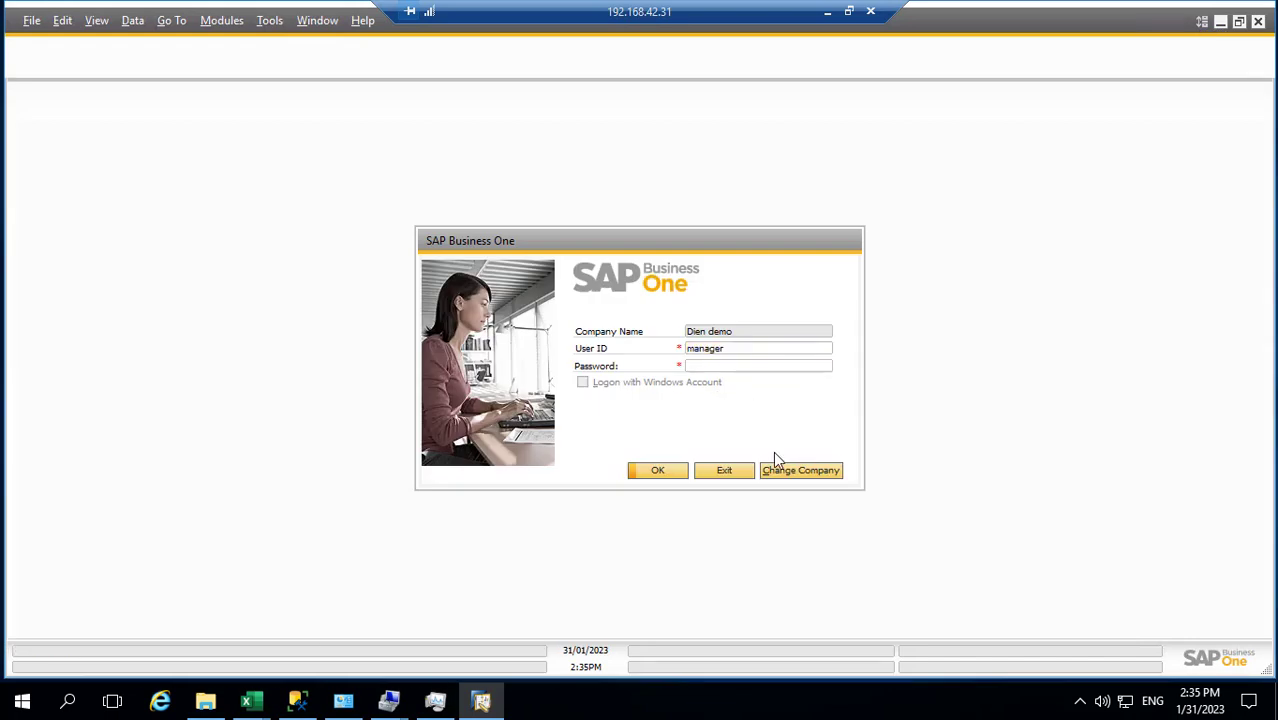
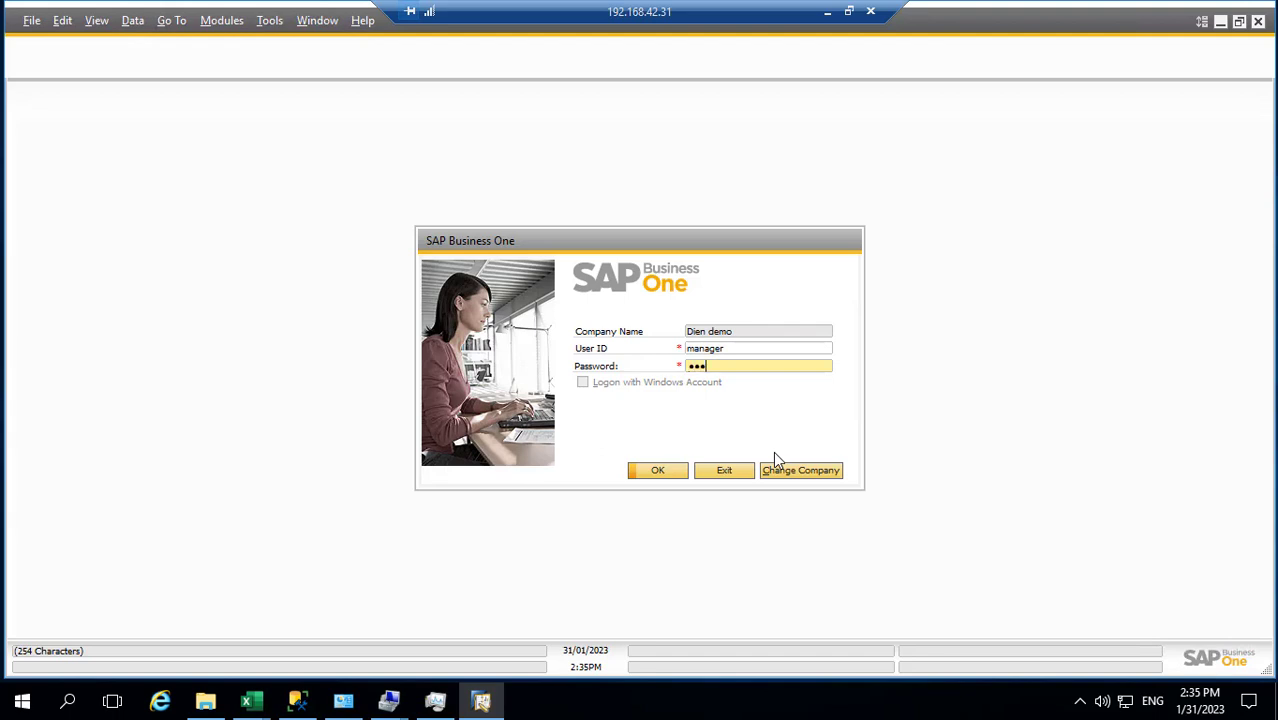
key(Return)
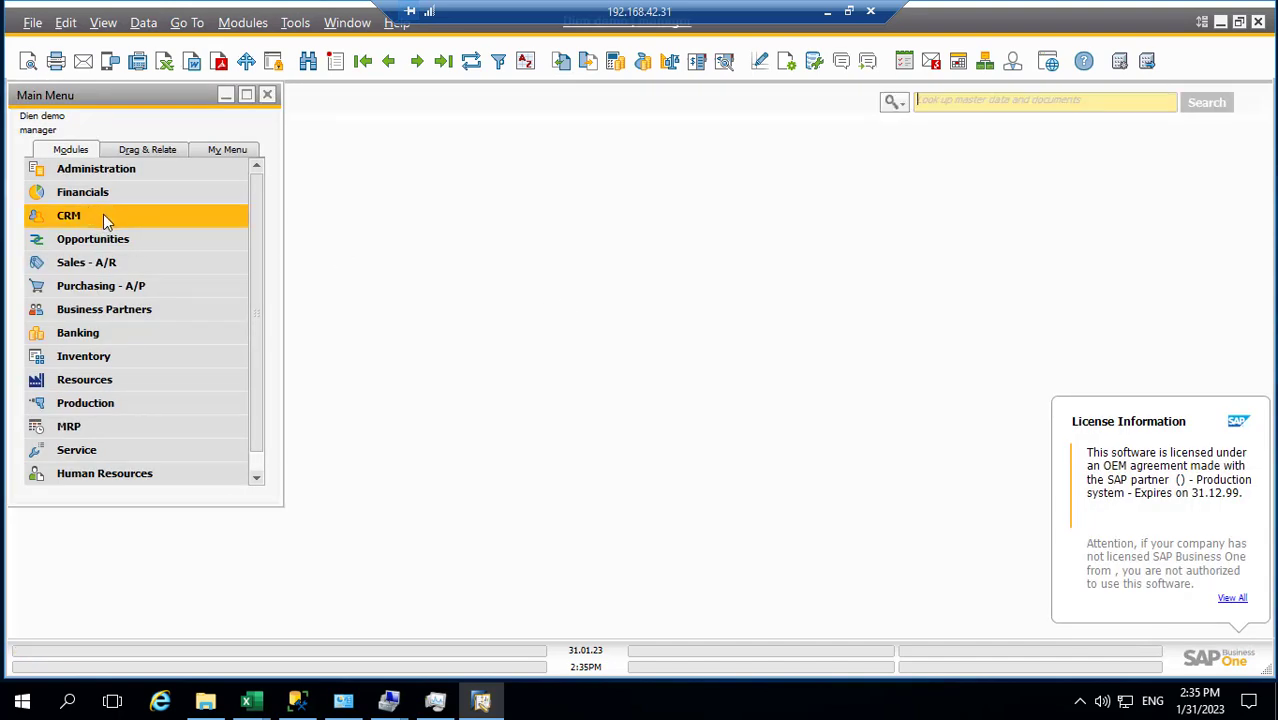
Dismiss the welcome window and browse the maximized Chart of Accounts from the Financials module
click(864, 152)
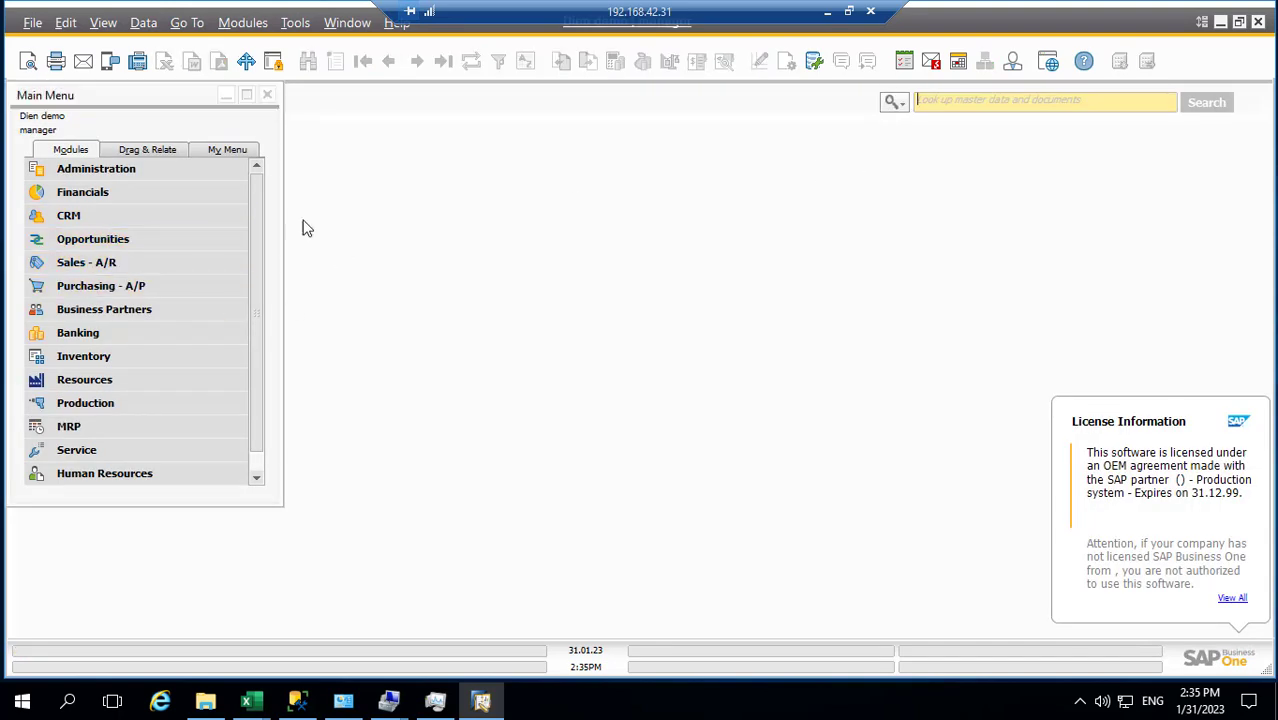
click(76, 190)
click(101, 193)
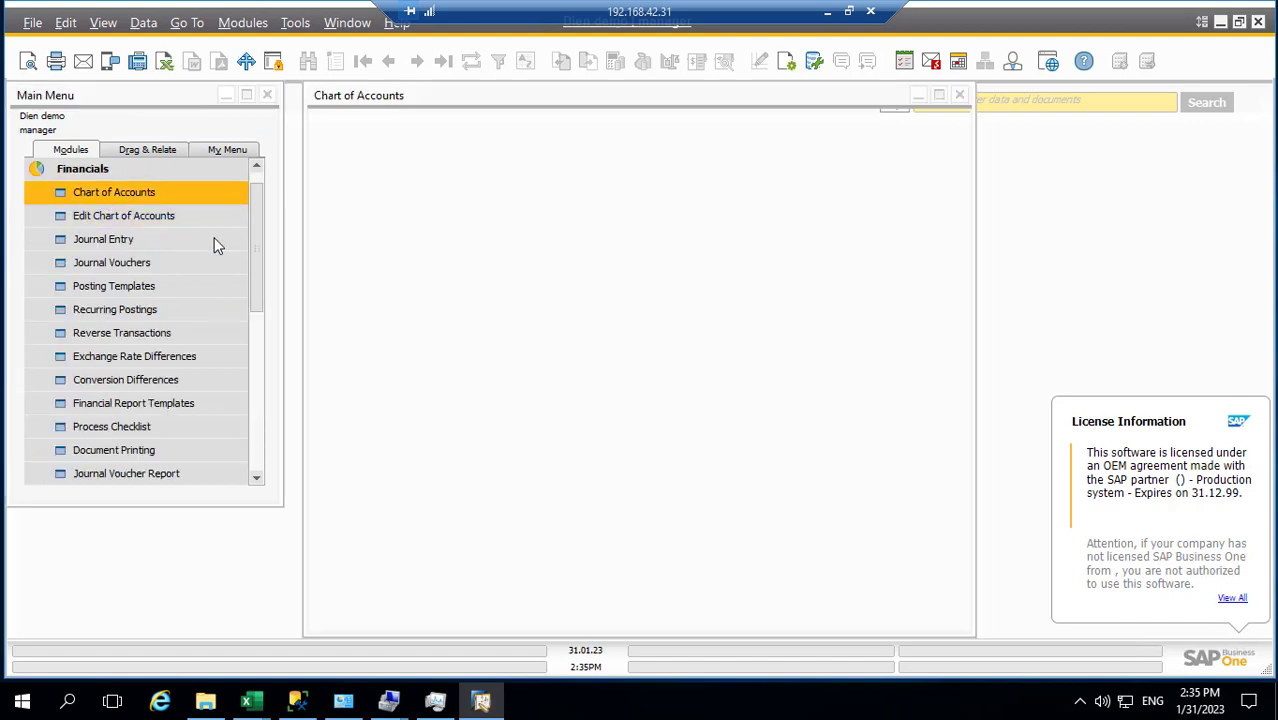
click(938, 96)
scroll(660, 350, down, 6)
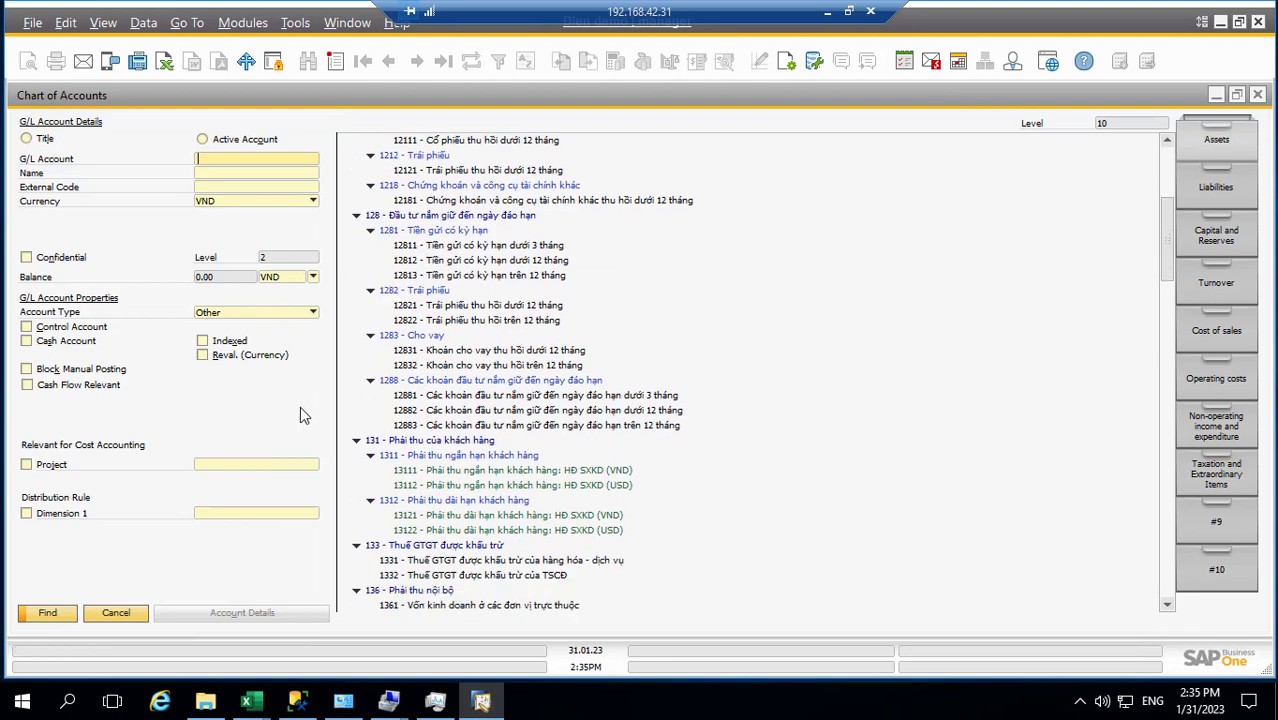
Close the overview and open Edit Chart of Accounts with every account category included
click(1258, 97)
click(111, 215)
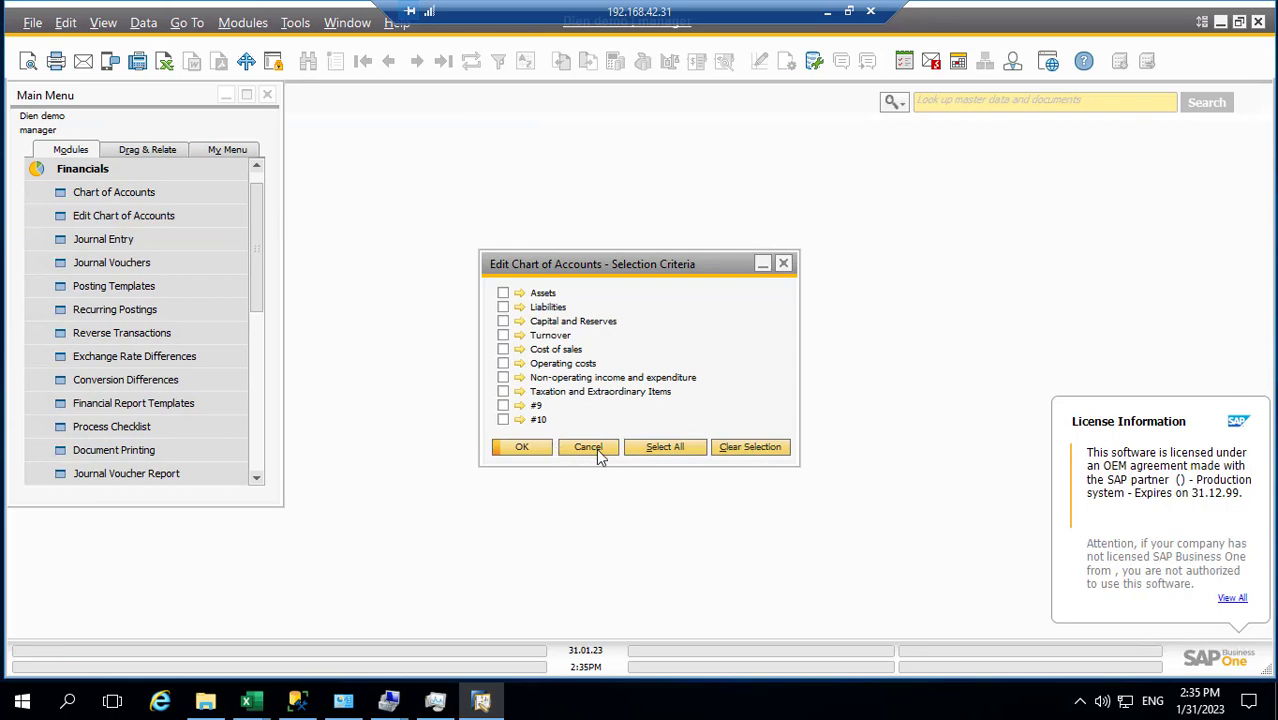
click(648, 452)
Load the full account tree for all categories in a maximized account editor
click(518, 447)
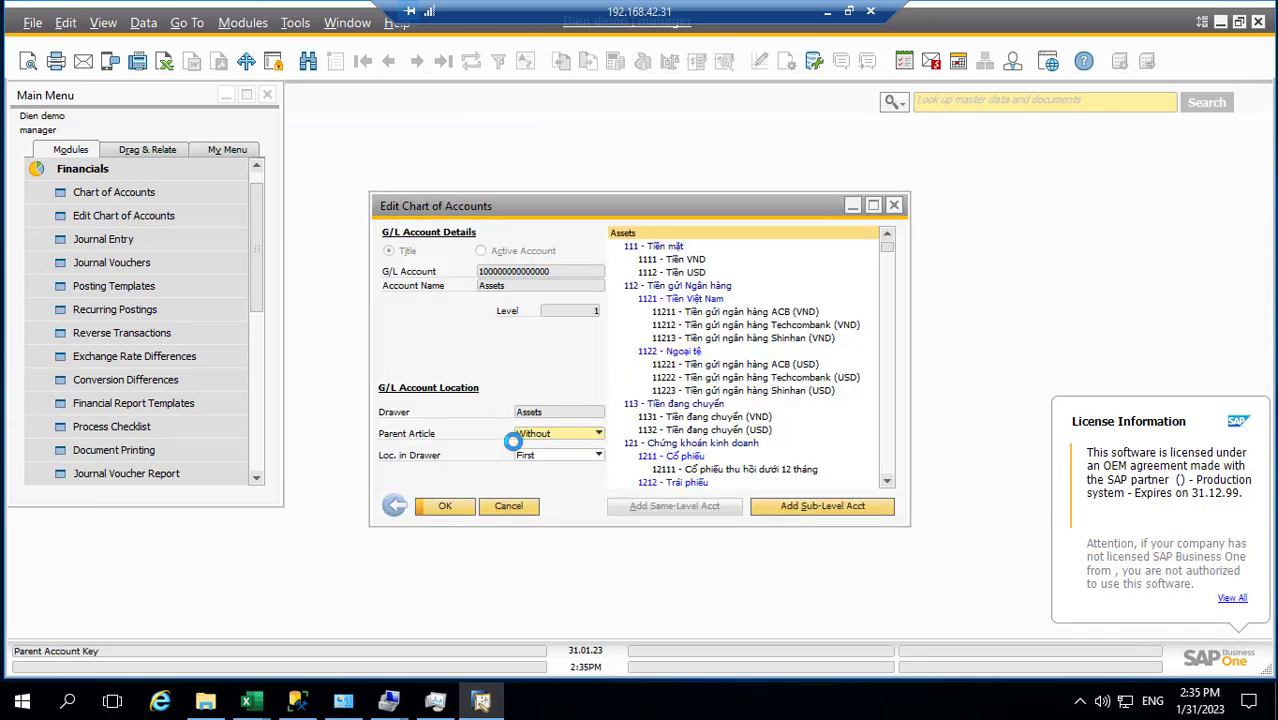
click(873, 205)
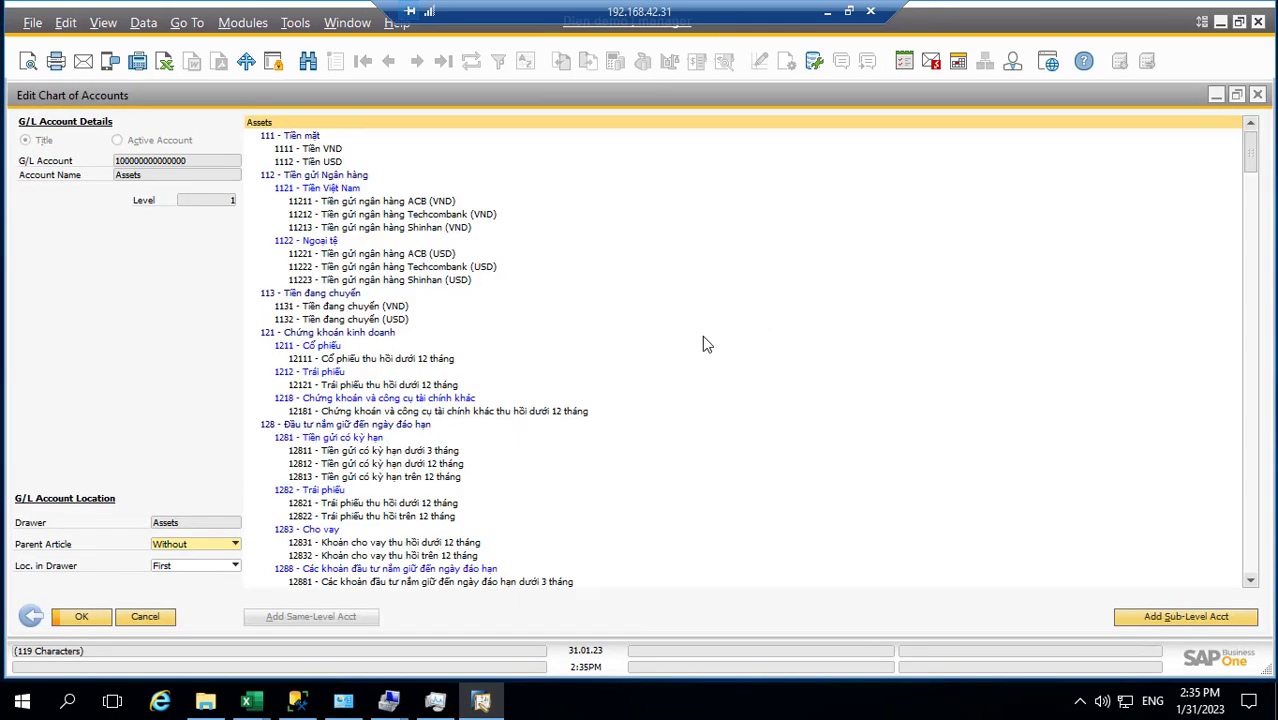
click(848, 11)
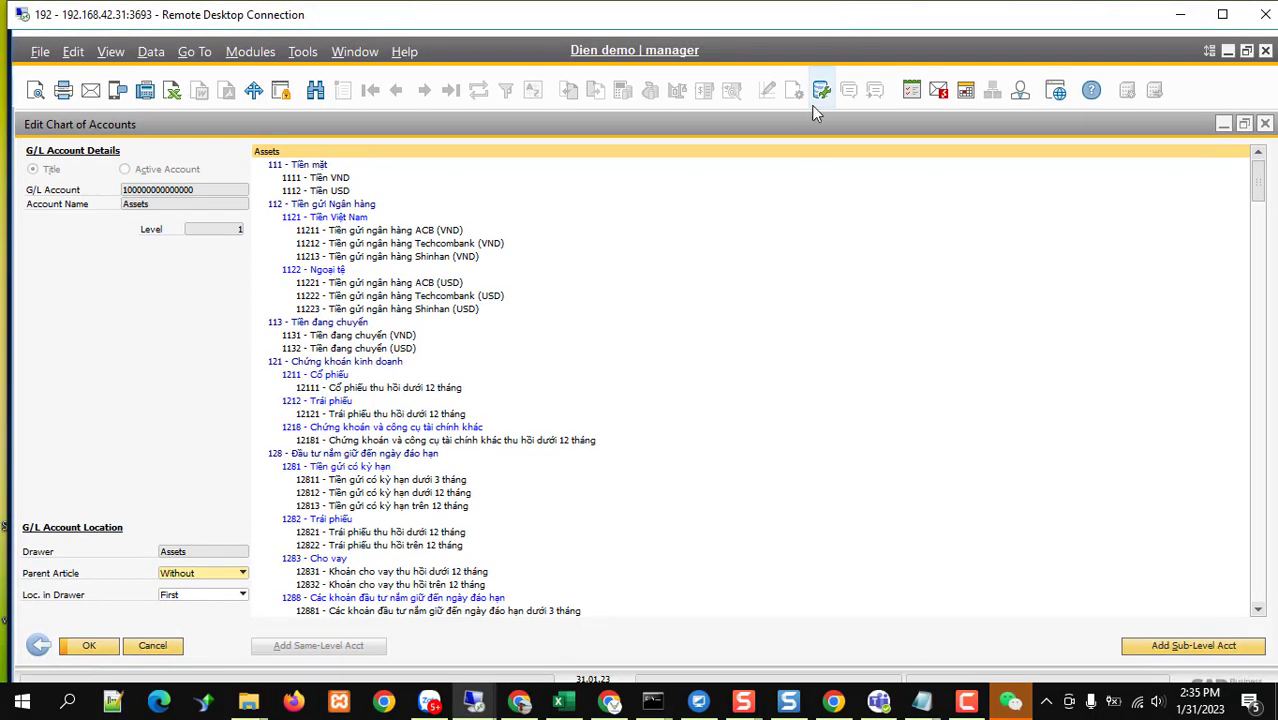
click(1222, 14)
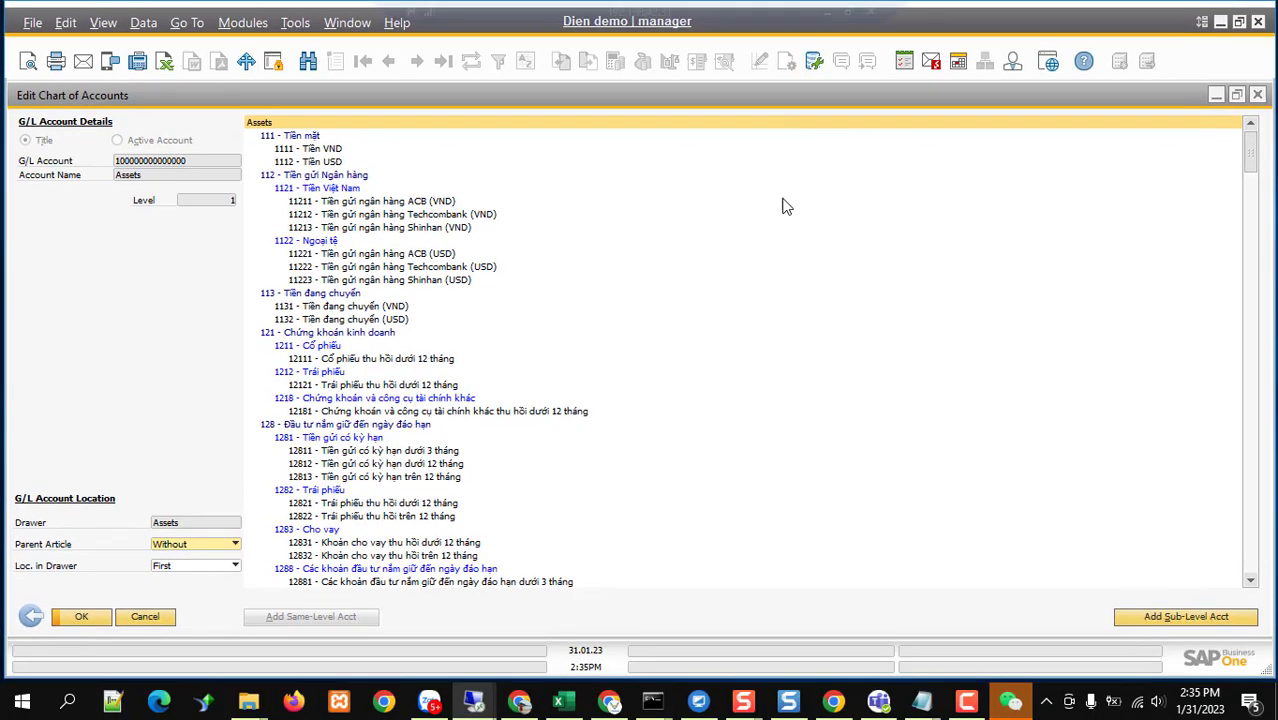
Scroll down to account 212 and insert a new same-level account right after it
scroll(405, 425, down, 4)
scroll(405, 425, down, 12)
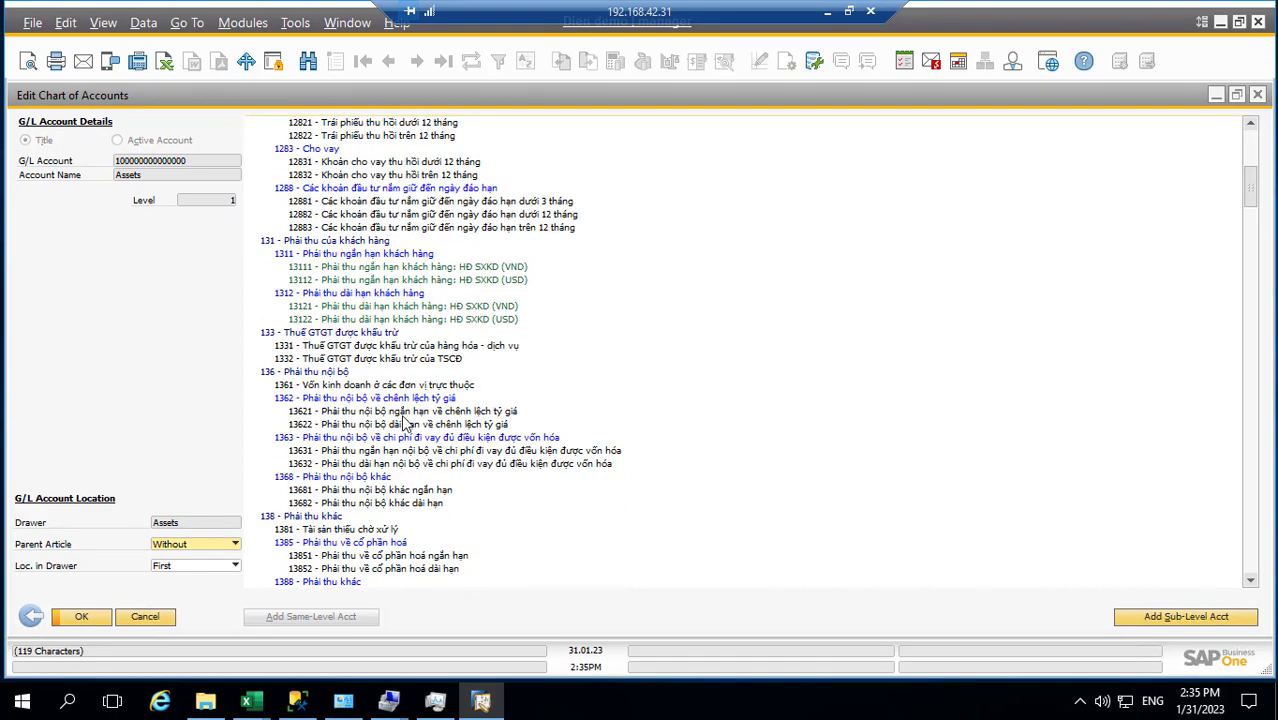
scroll(405, 425, down, 10)
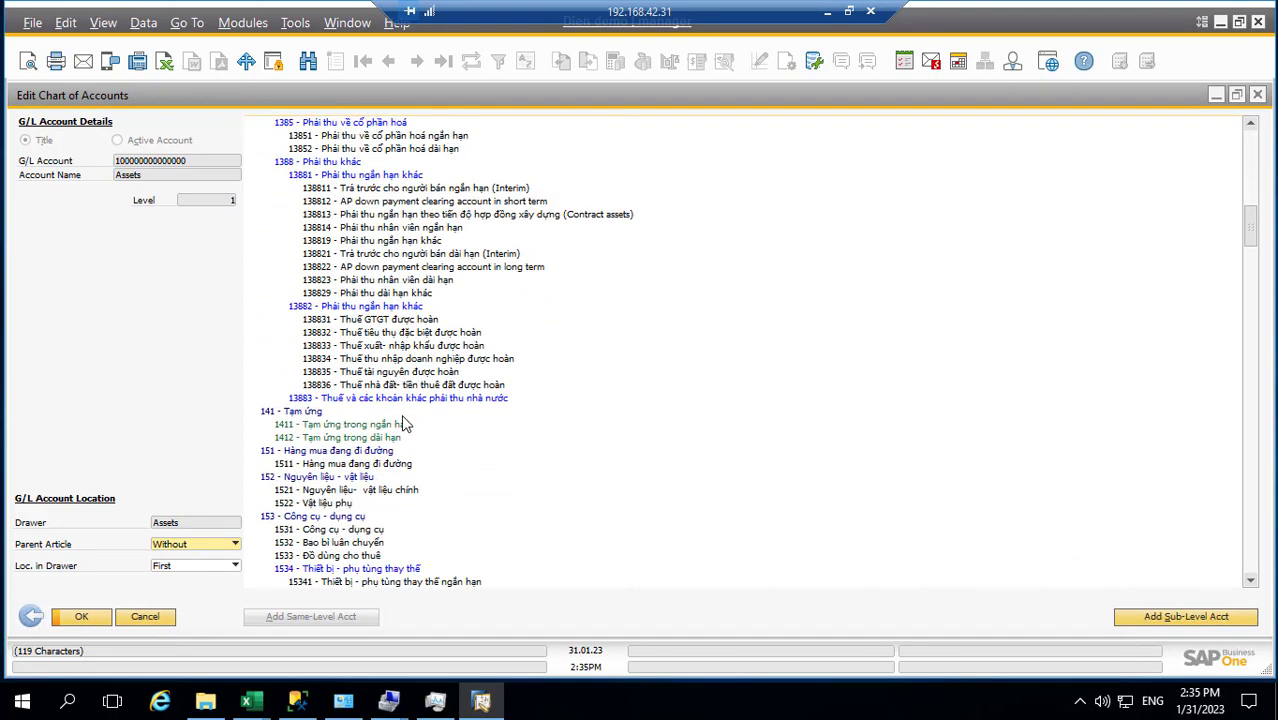
scroll(405, 425, down, 10)
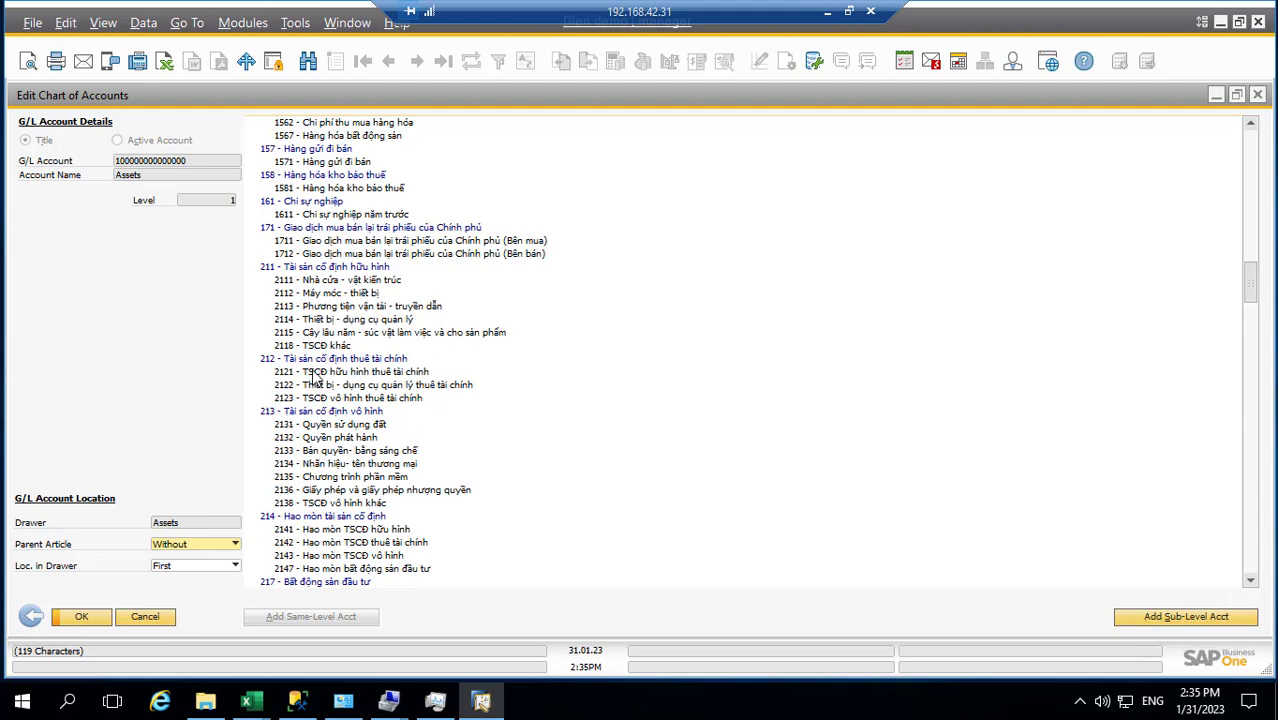
click(307, 360)
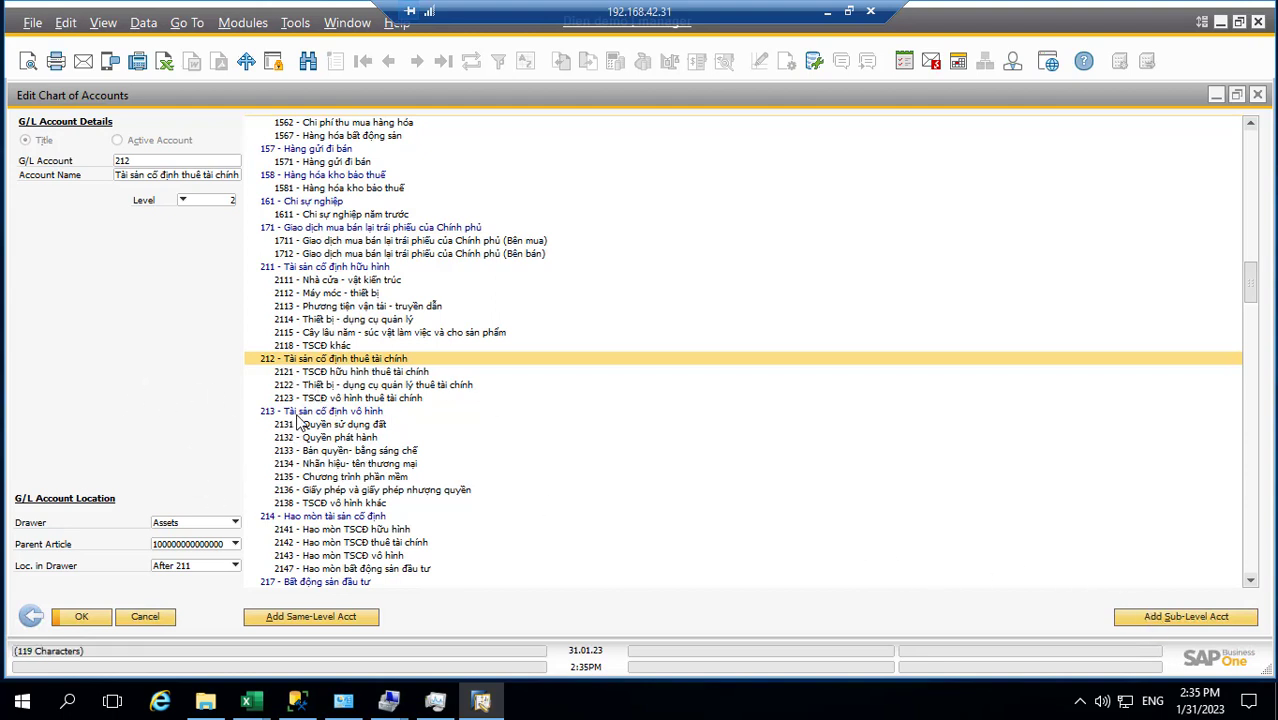
click(304, 618)
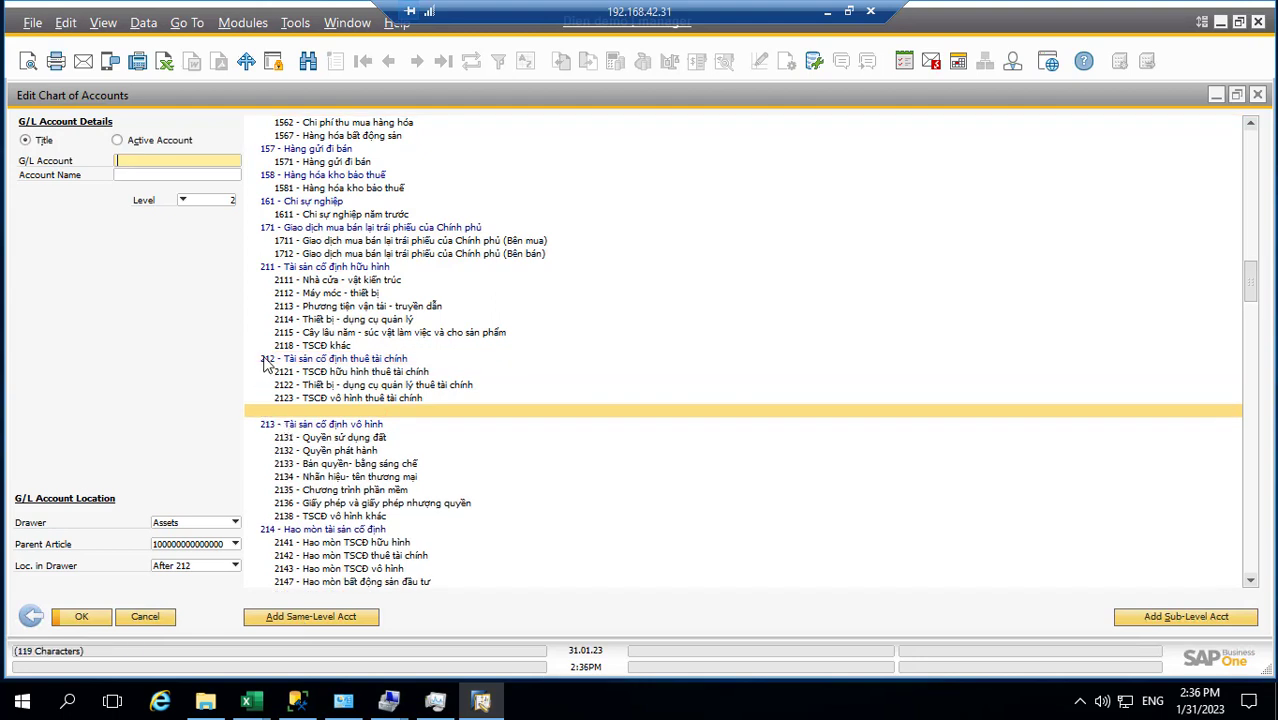
Give the new blank account the trial number 'qewqe'
right_click(256, 410)
mouse_move(311, 489)
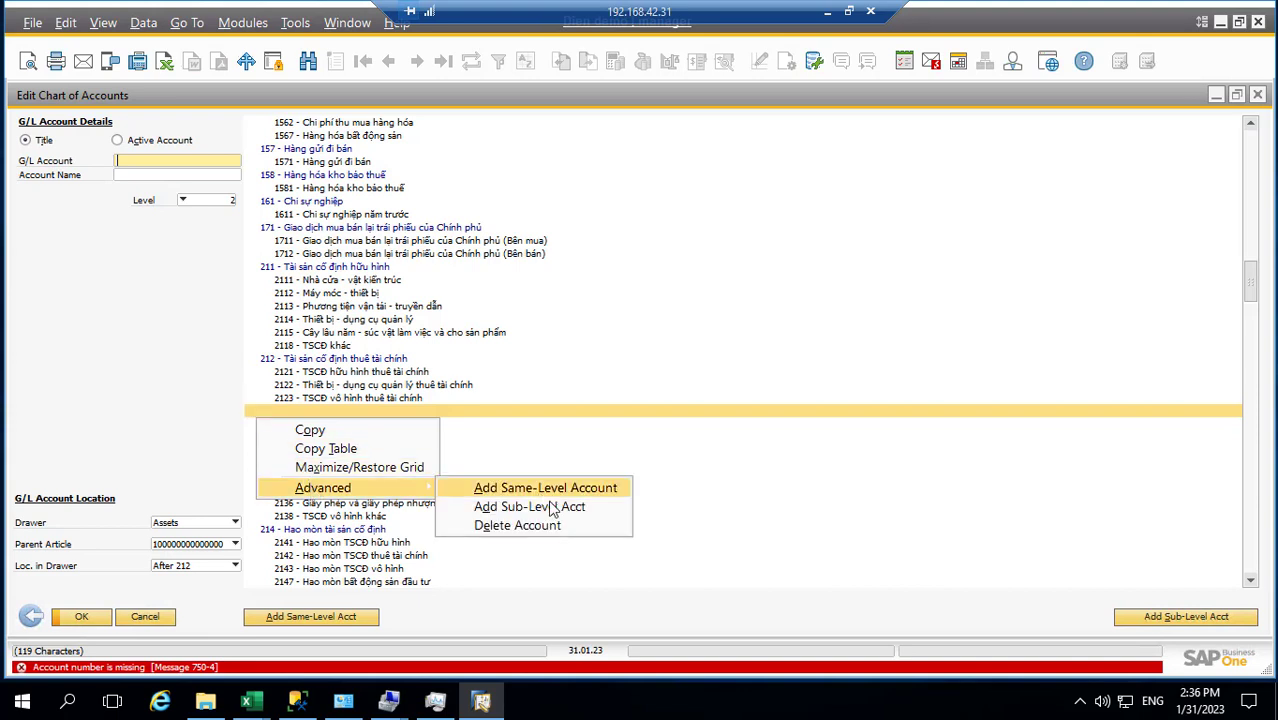
click(537, 530)
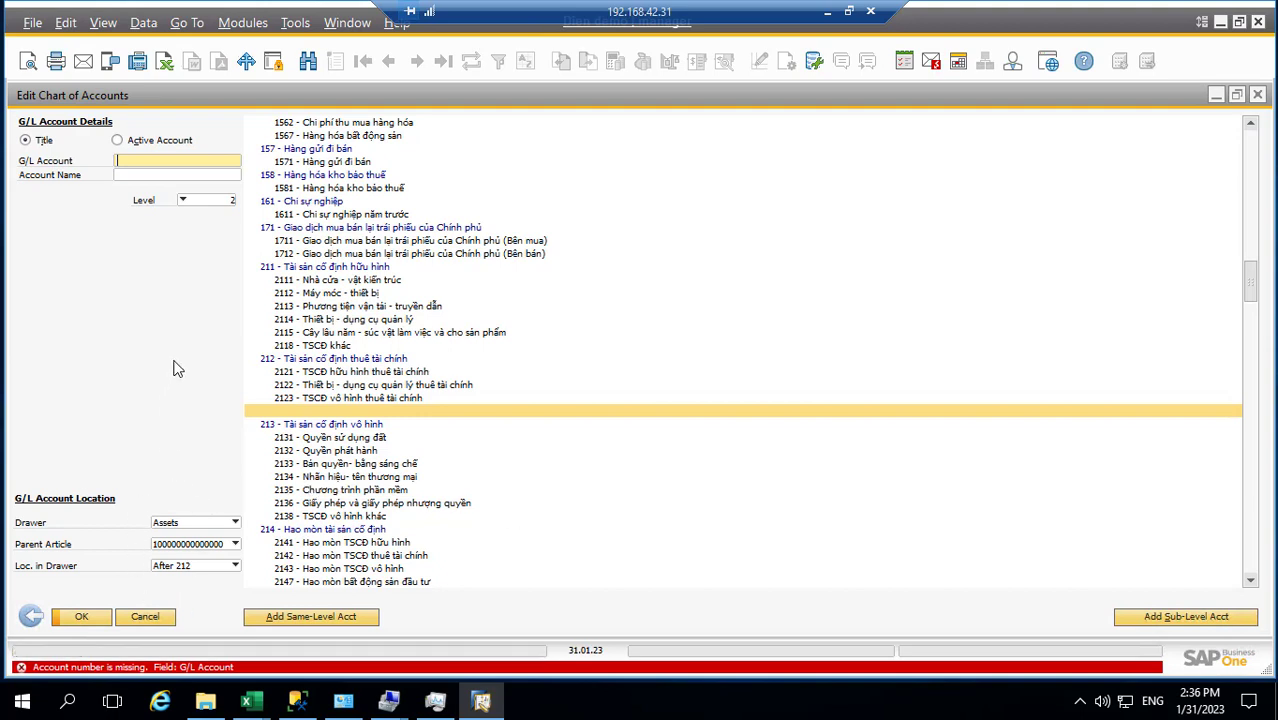
right_click(266, 417)
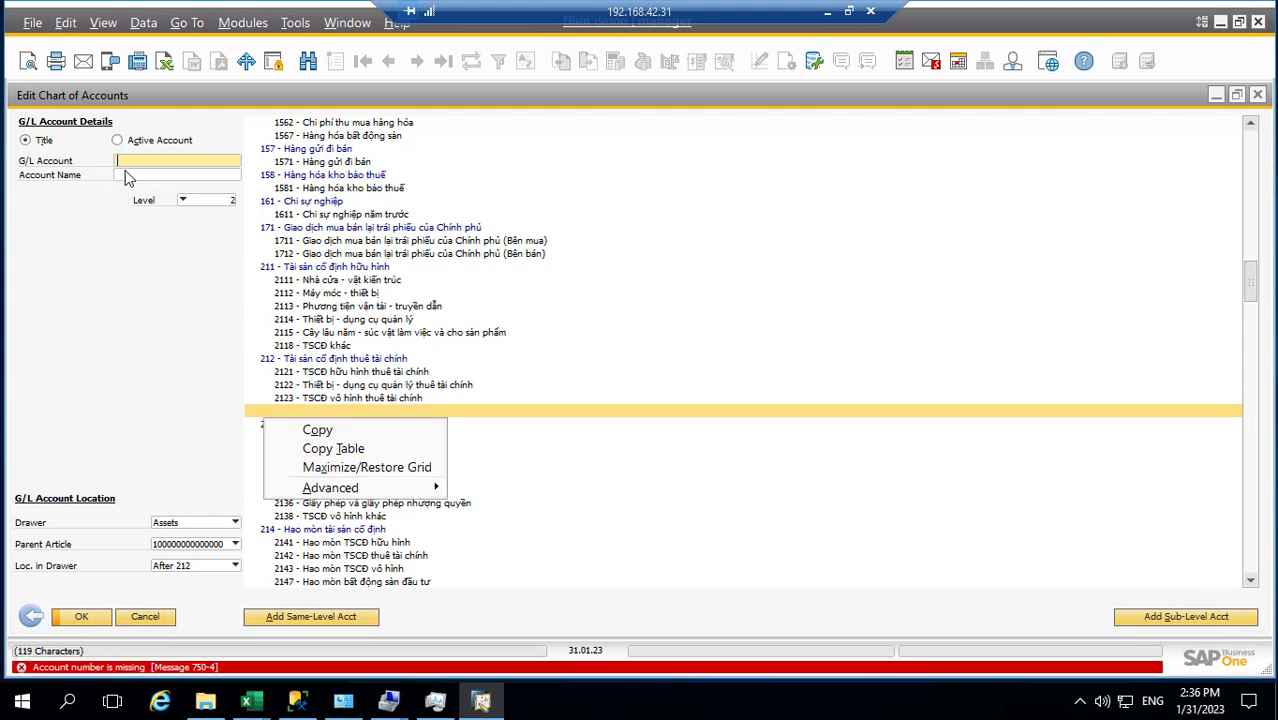
click(155, 161)
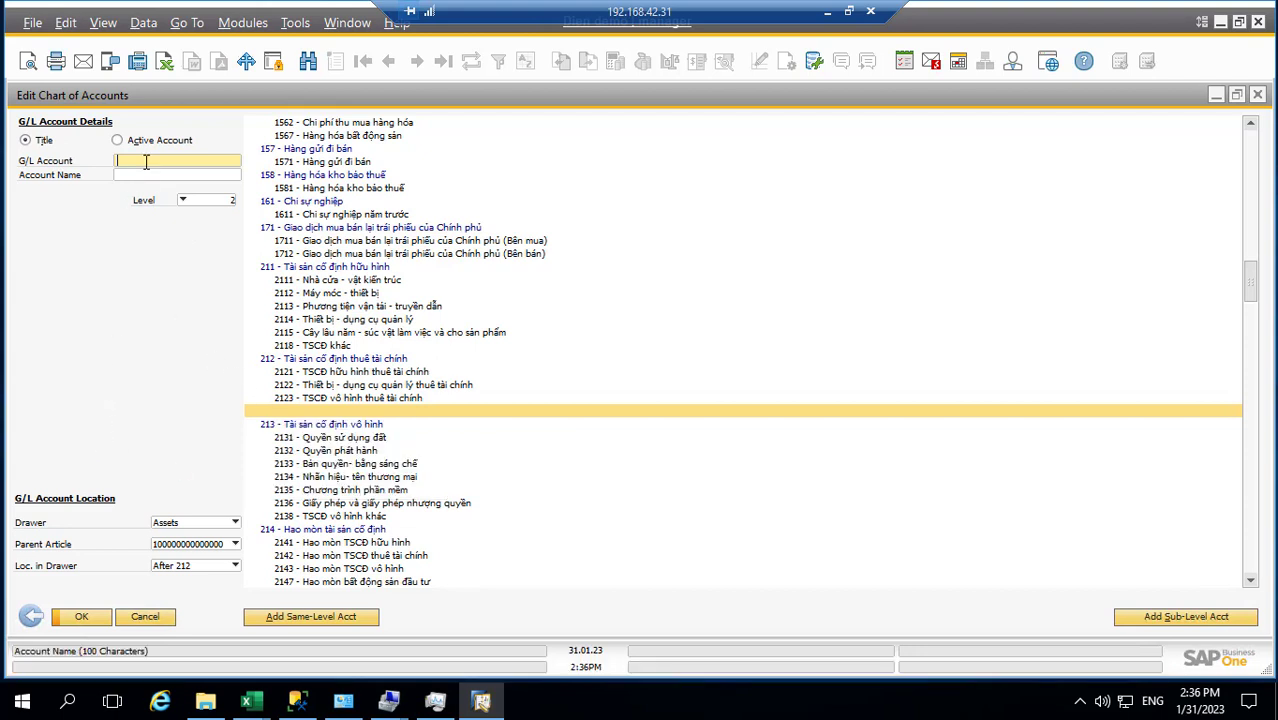
text(qewqe)
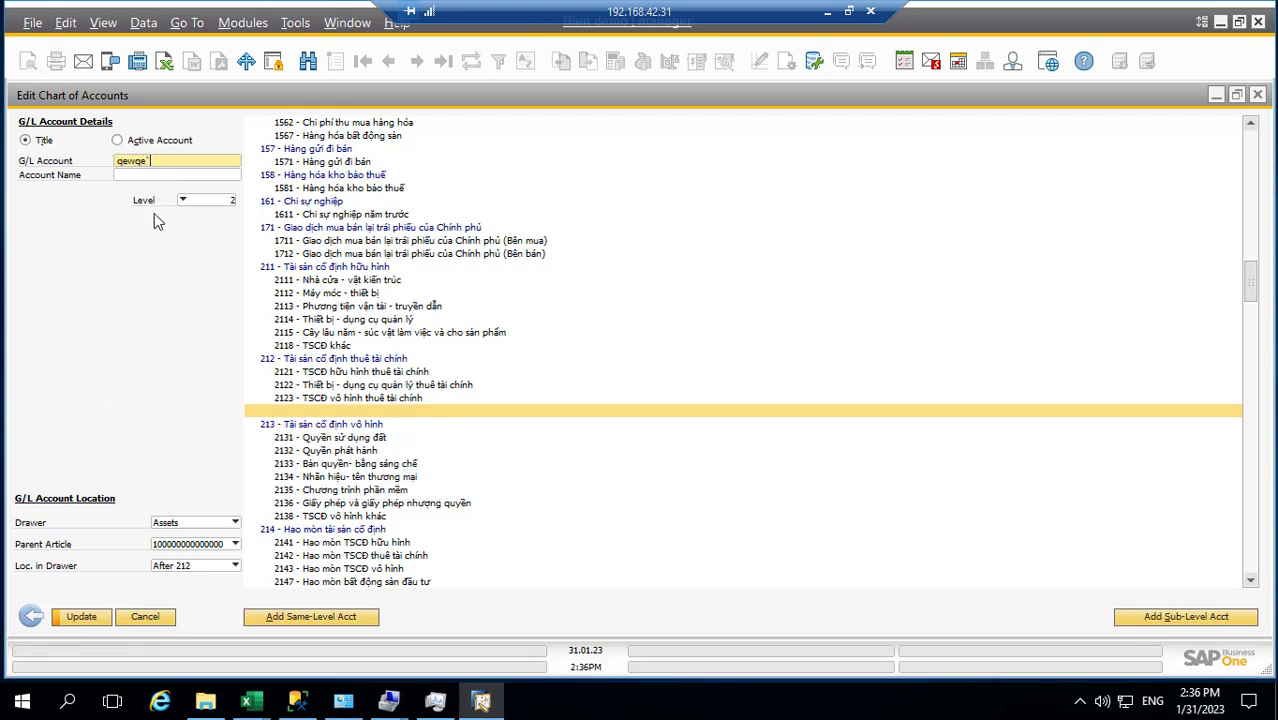
key(Tab)
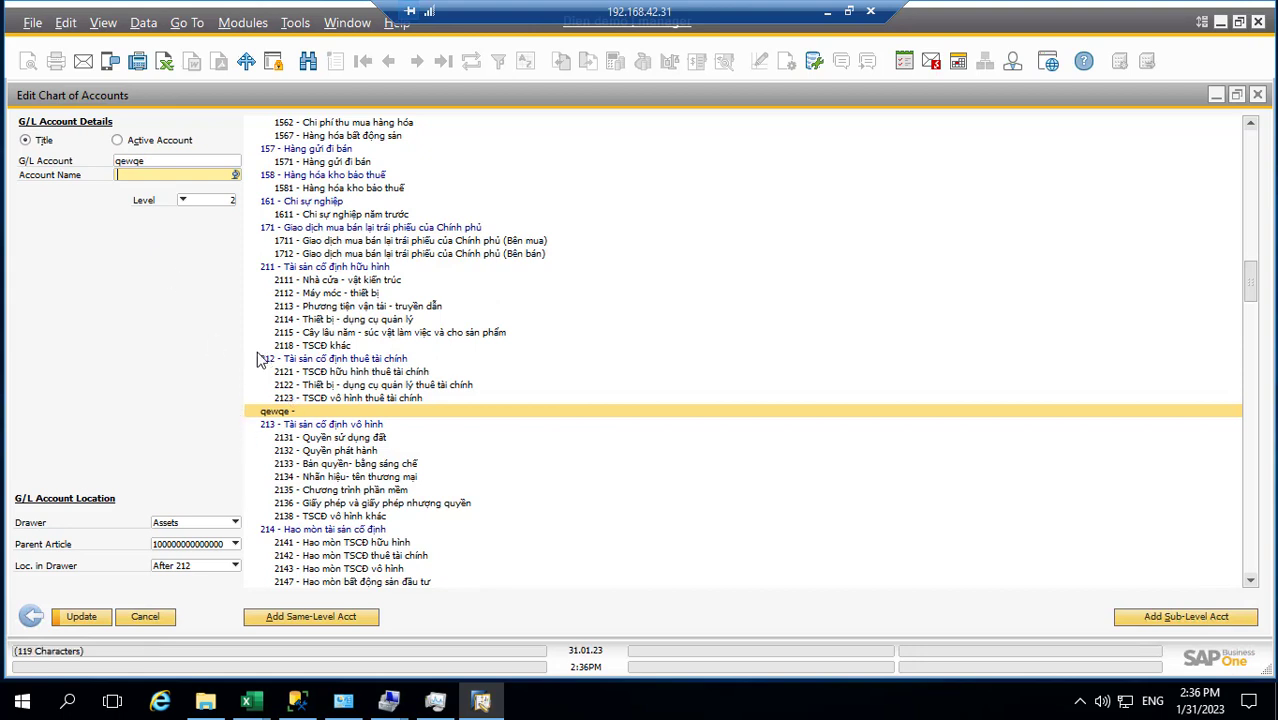
Delete the trial account qewqe and reselect account 212
right_click(280, 412)
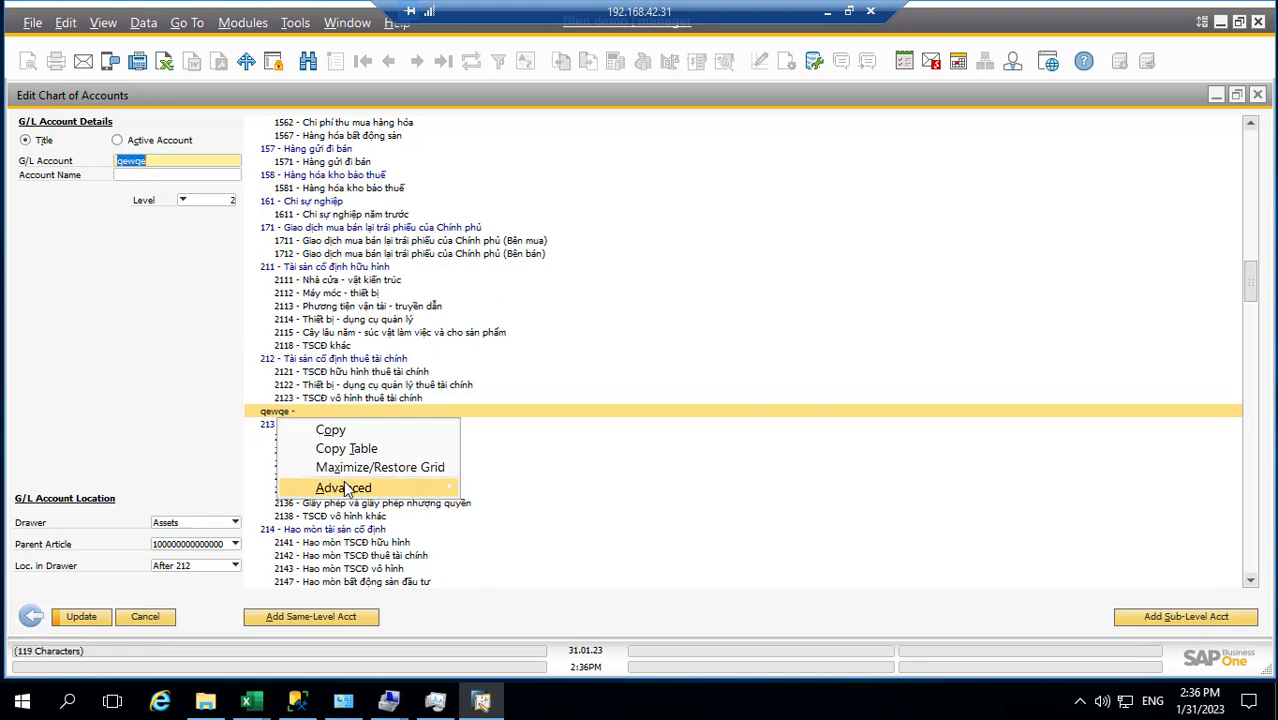
mouse_move(345, 488)
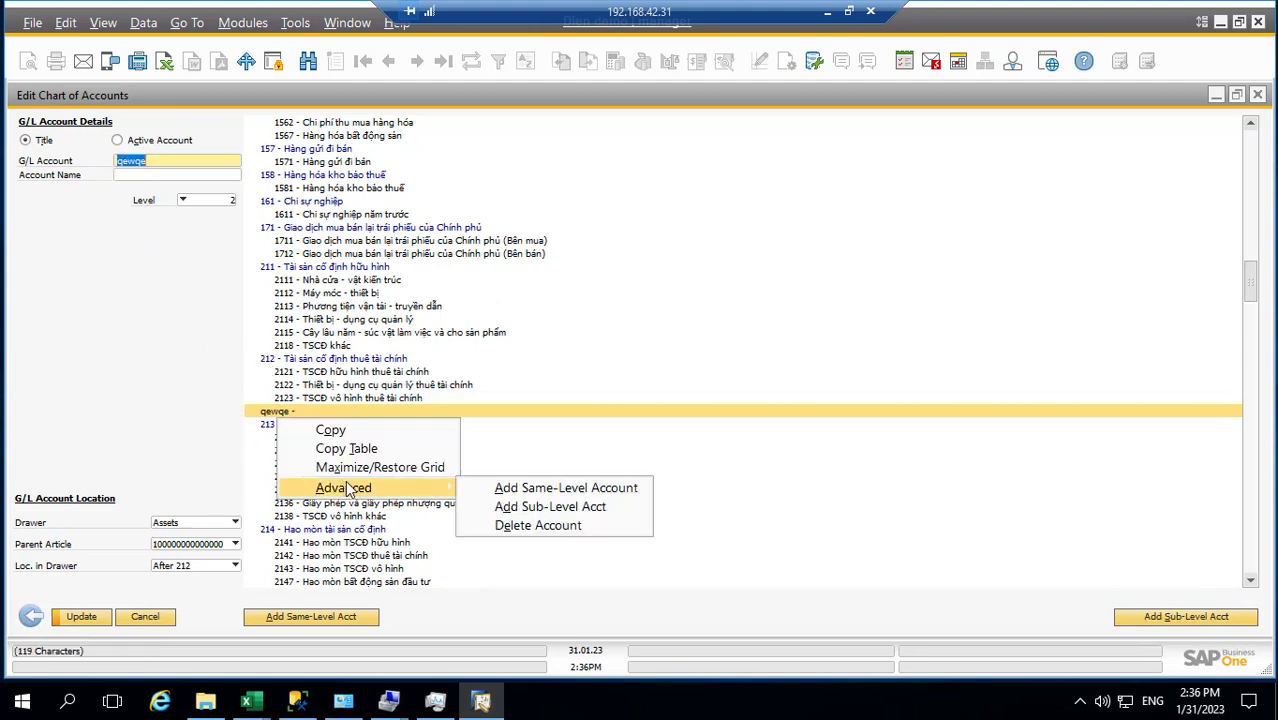
click(540, 526)
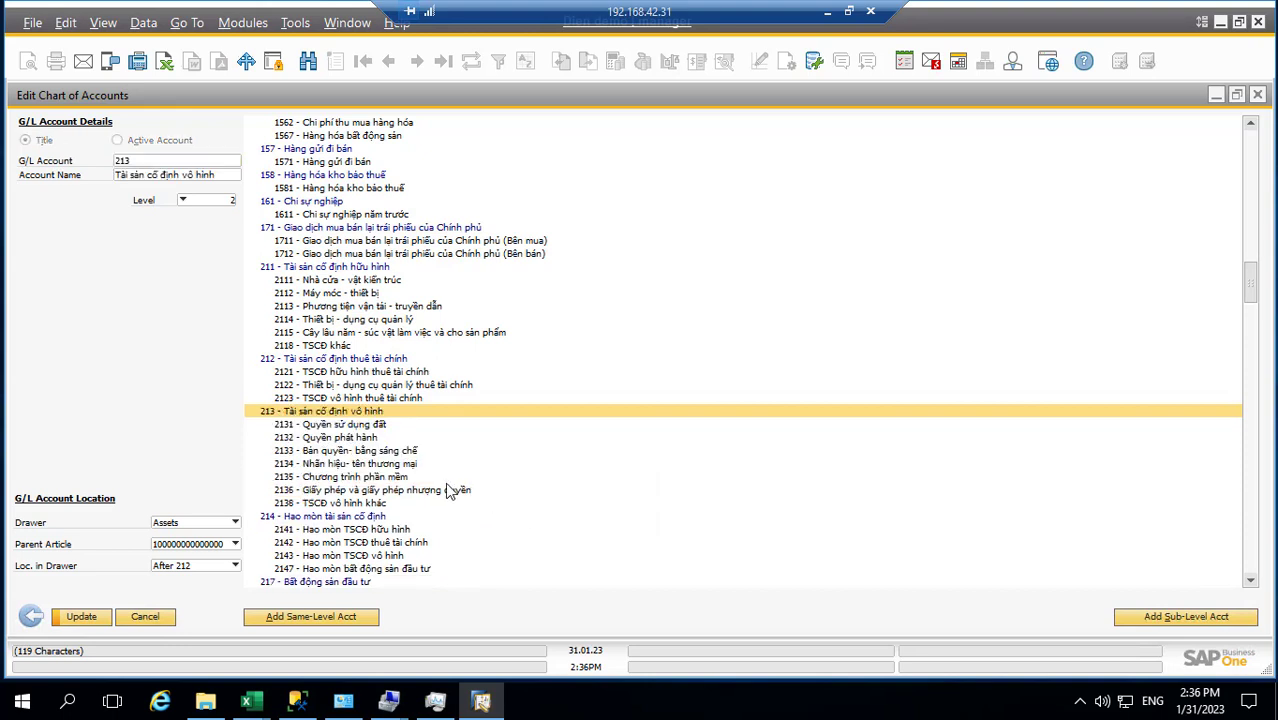
click(380, 397)
click(357, 360)
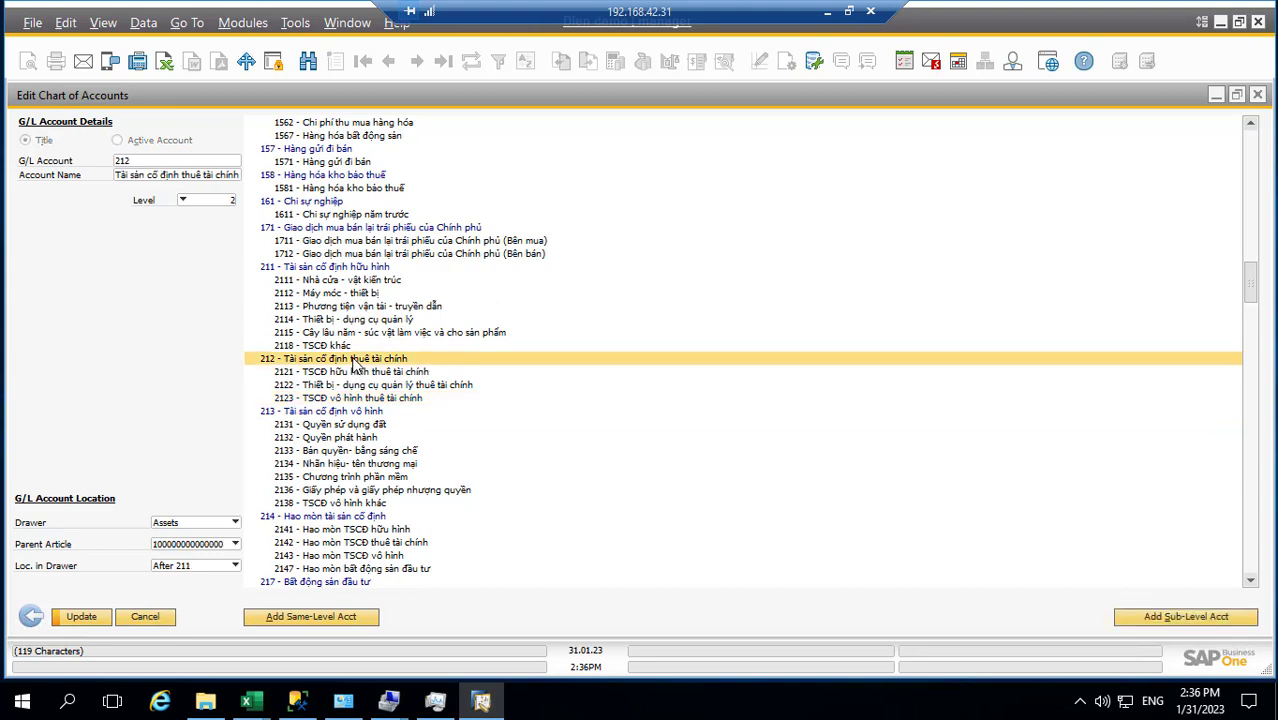
Start a sub-level account under 212, then cancel Edit Chart of Accounts without saving
click(1150, 618)
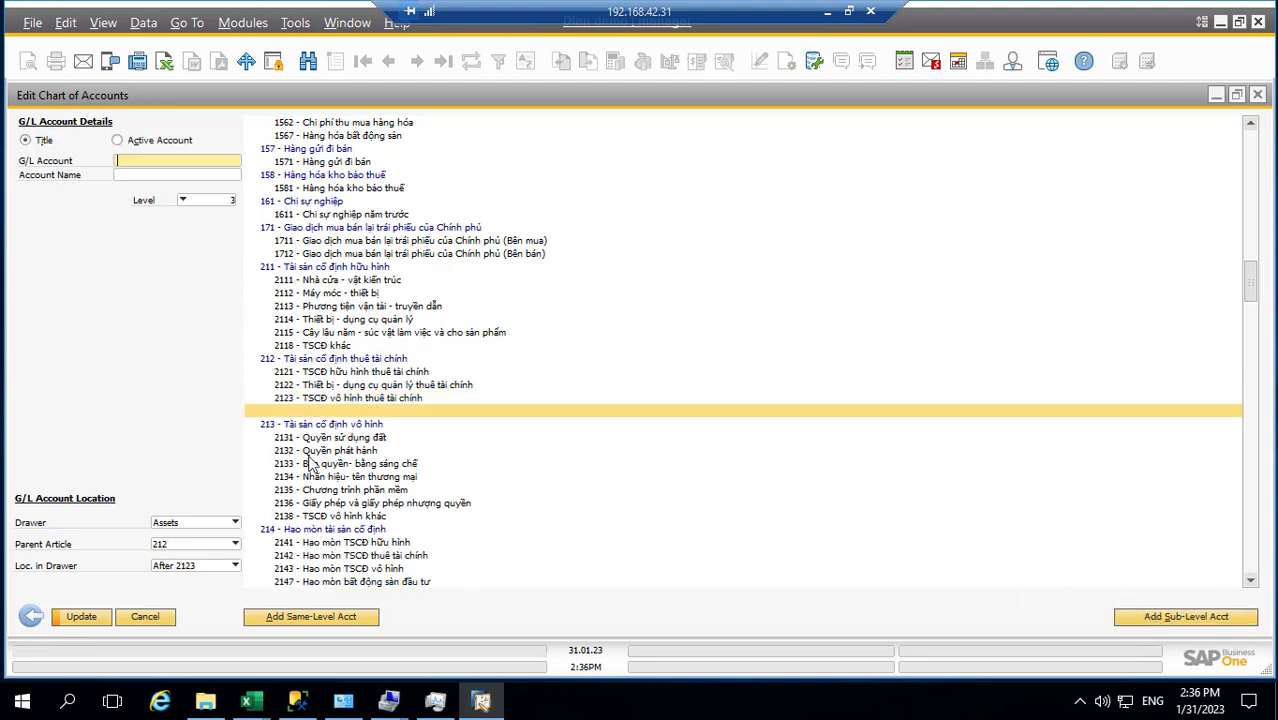
click(145, 618)
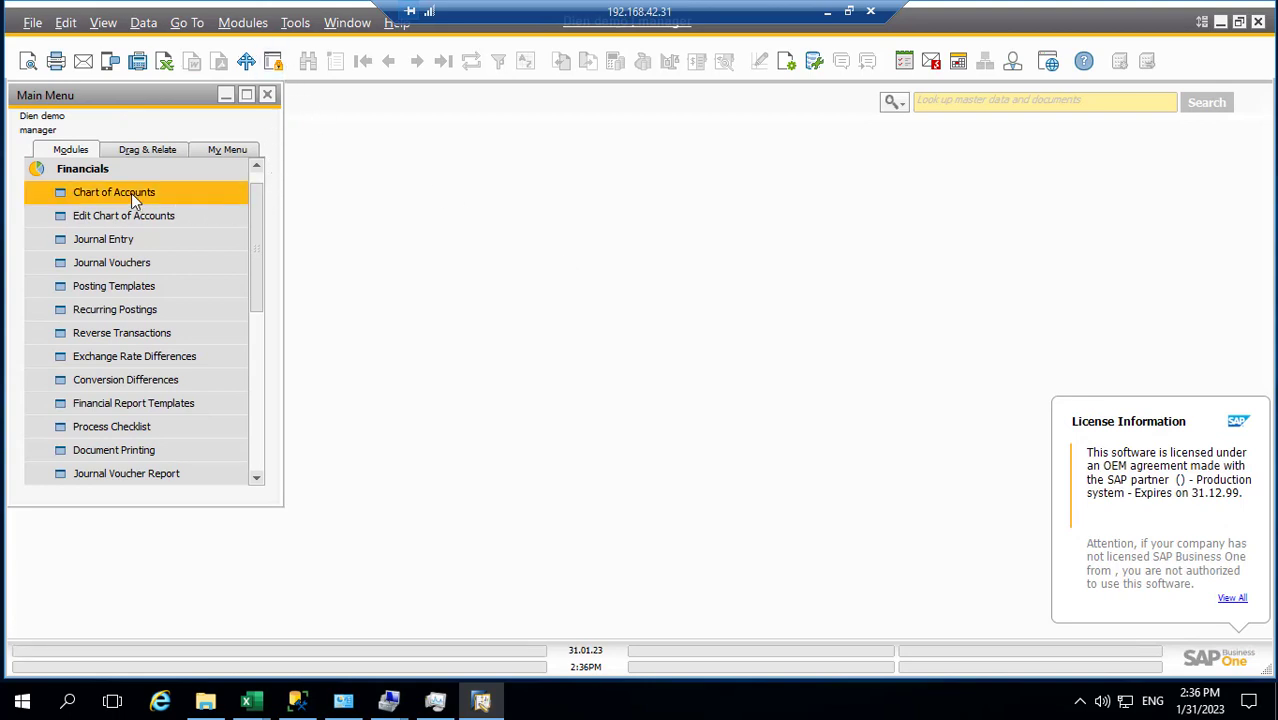
click(243, 23)
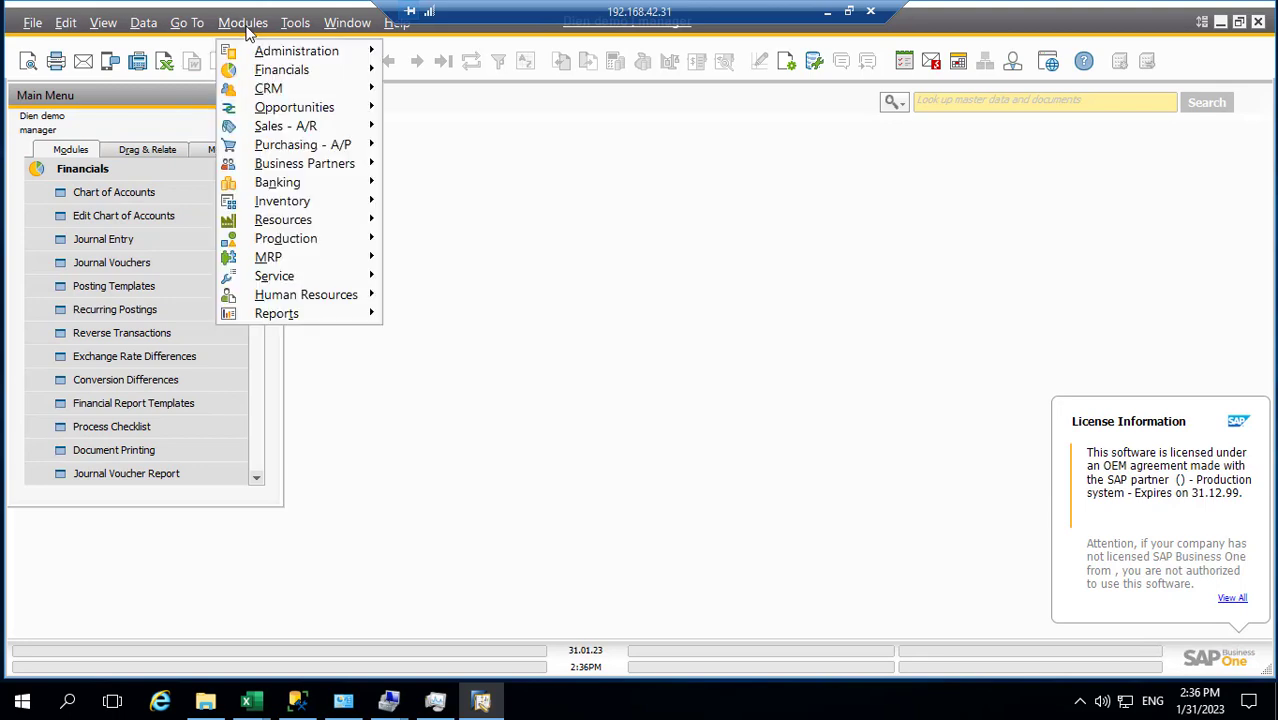
Look through the search types and the module menus toward the system initialization settings
click(900, 104)
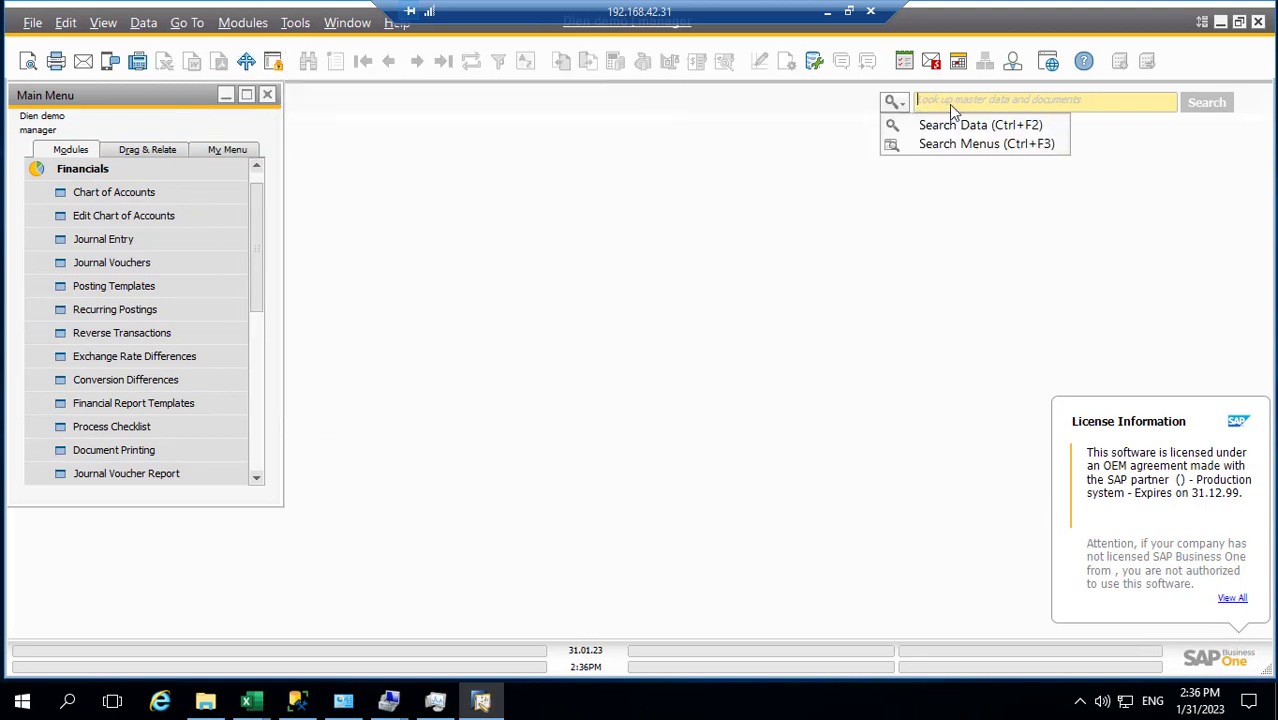
click(950, 103)
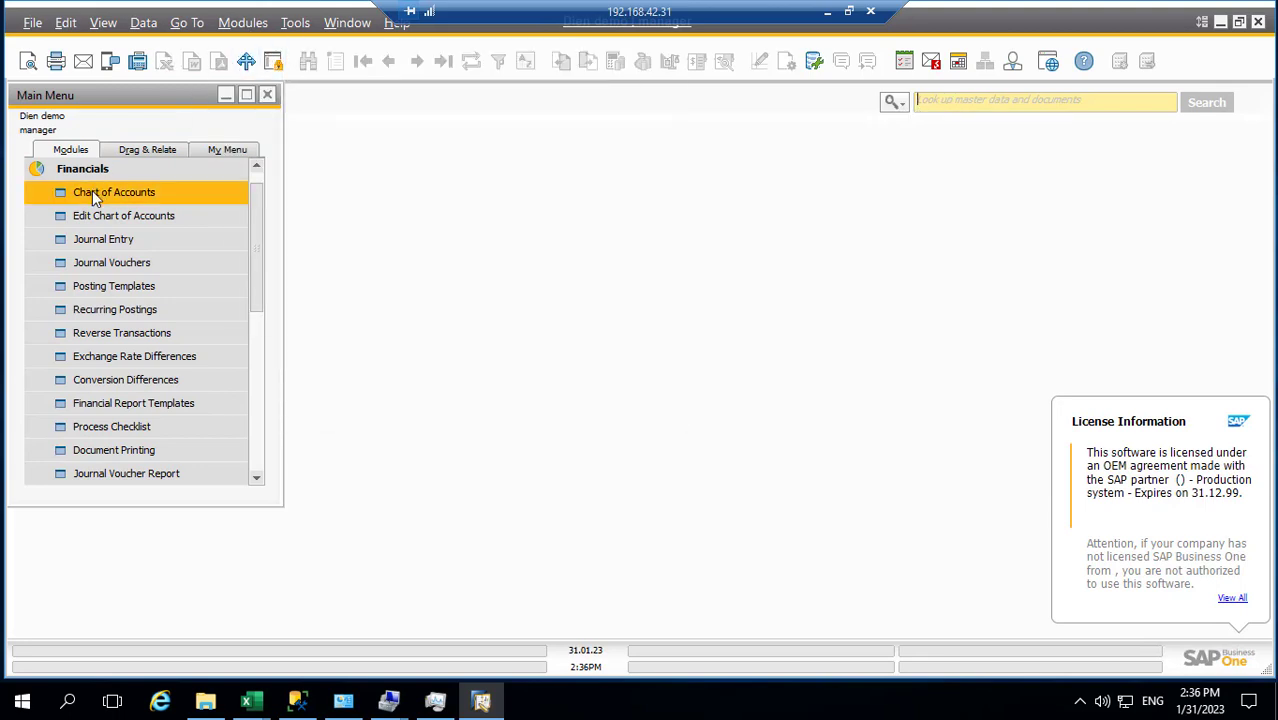
click(232, 24)
mouse_move(355, 55)
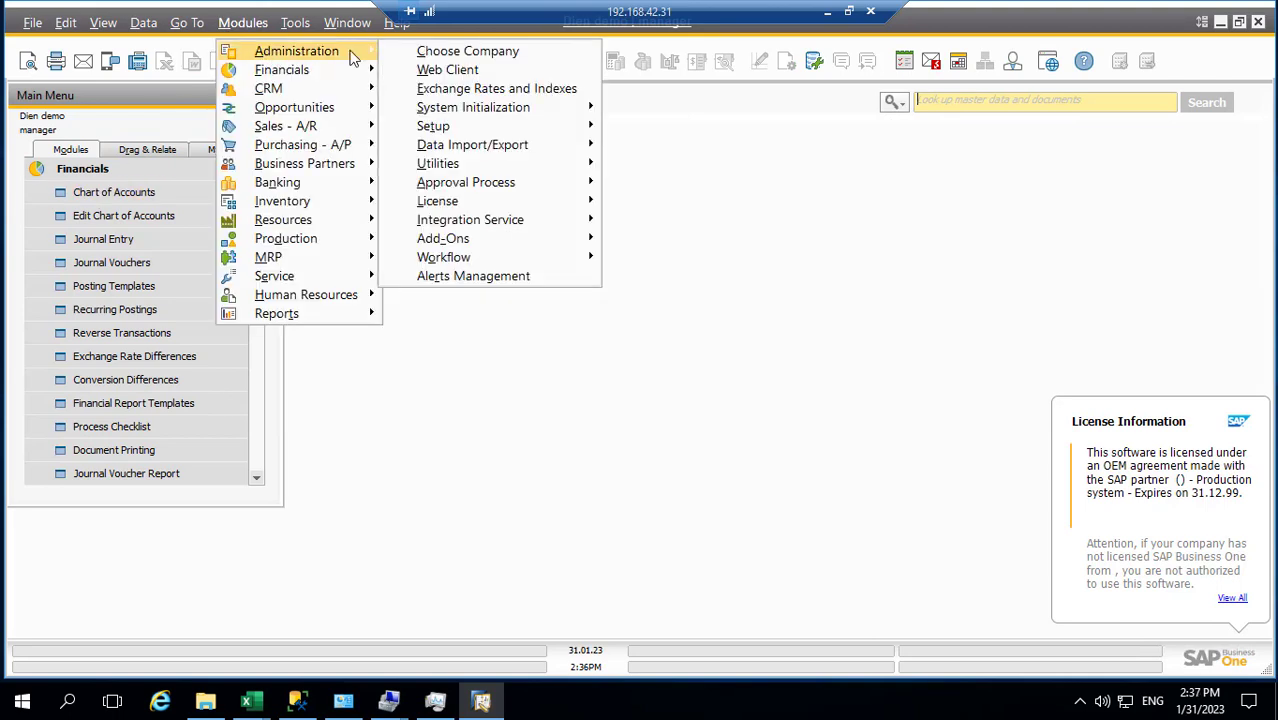
mouse_move(449, 116)
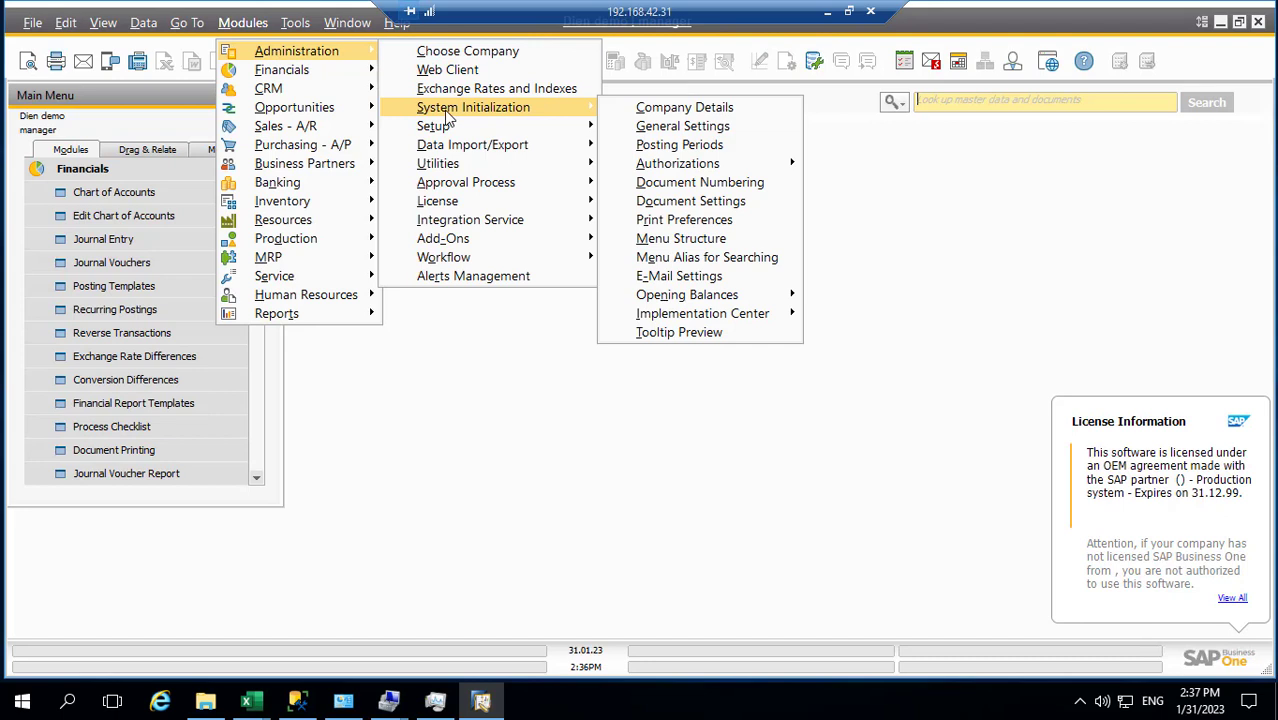
Switch the lookup field to menu search and start typing a search for Currencies
click(949, 110)
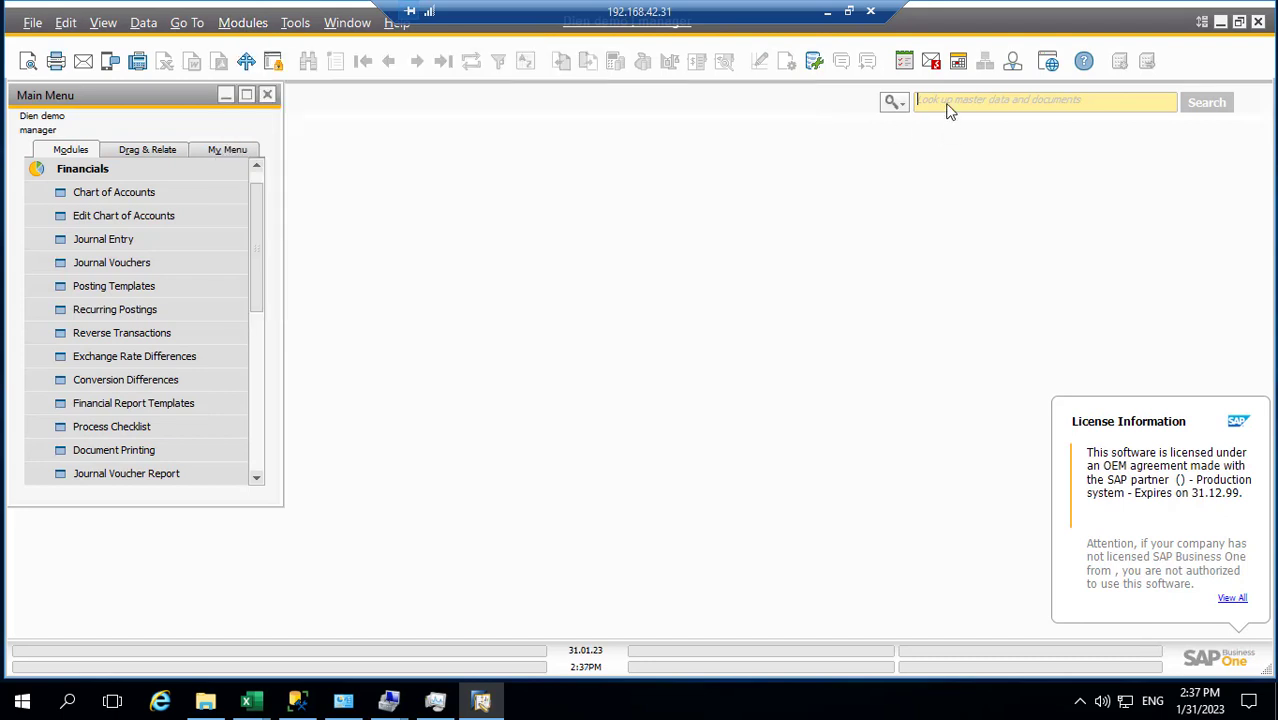
text(cu)
click(893, 103)
click(923, 149)
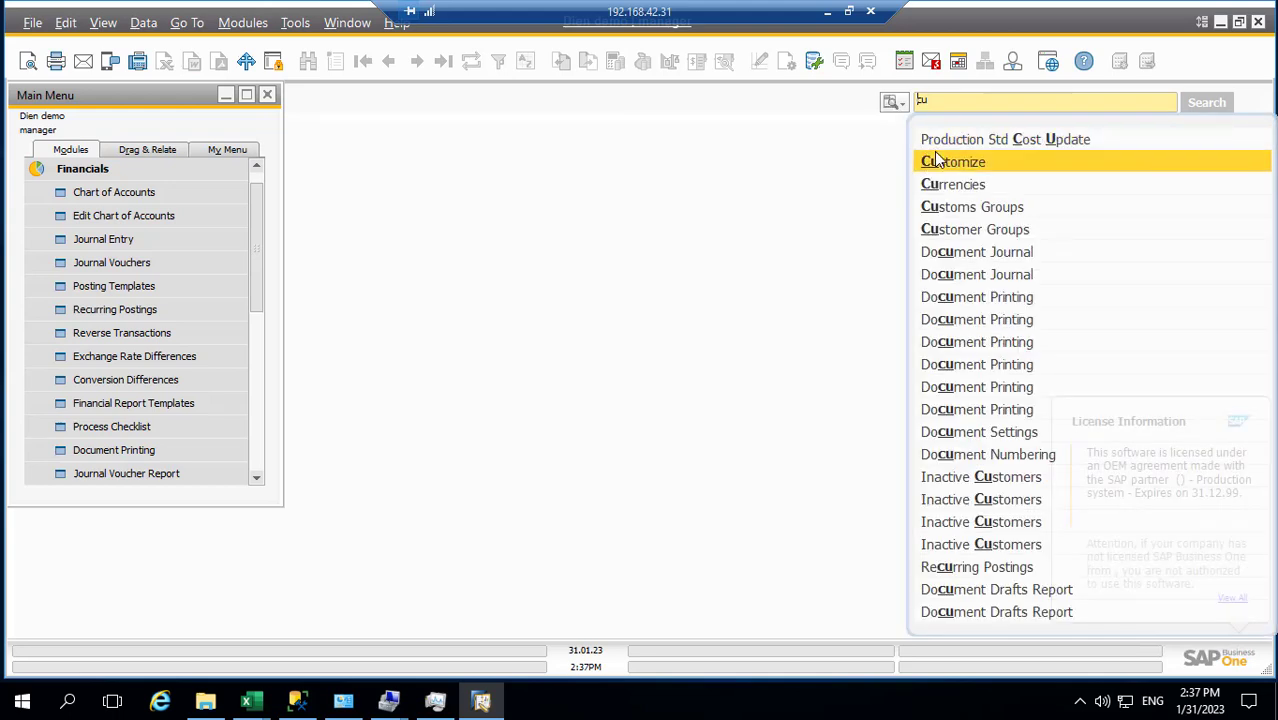
click(940, 161)
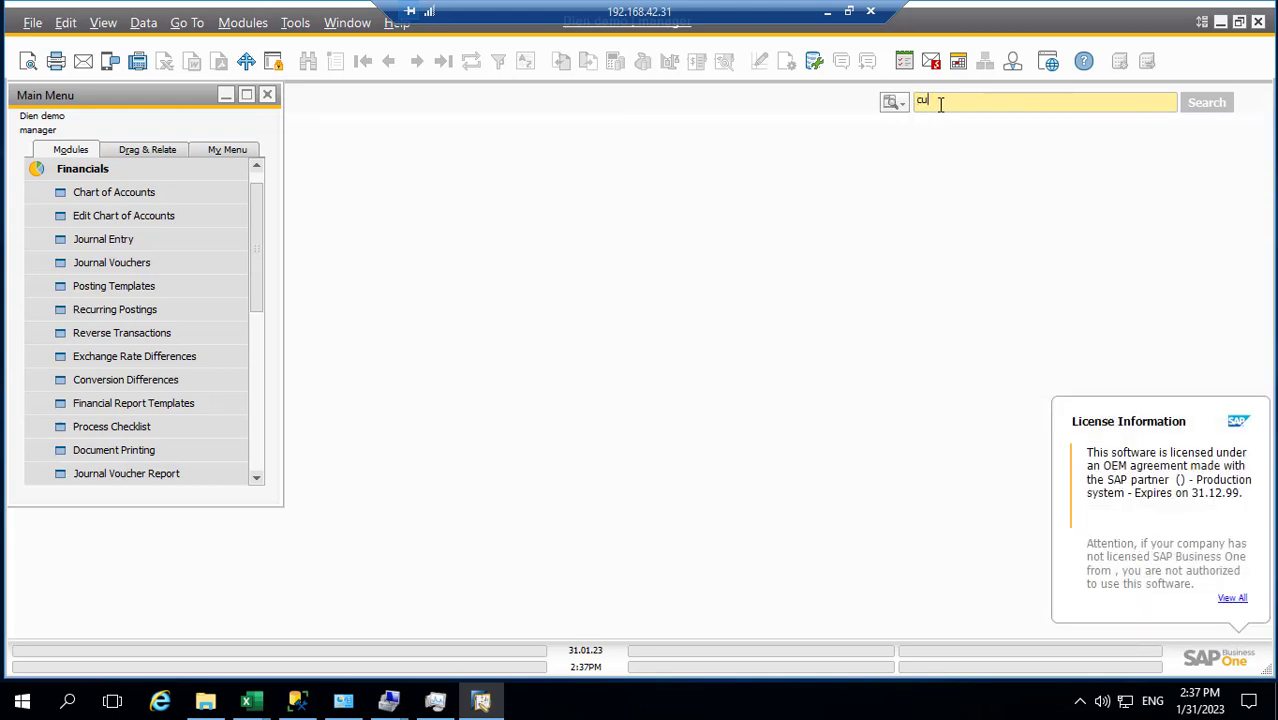
text(r)
click(944, 145)
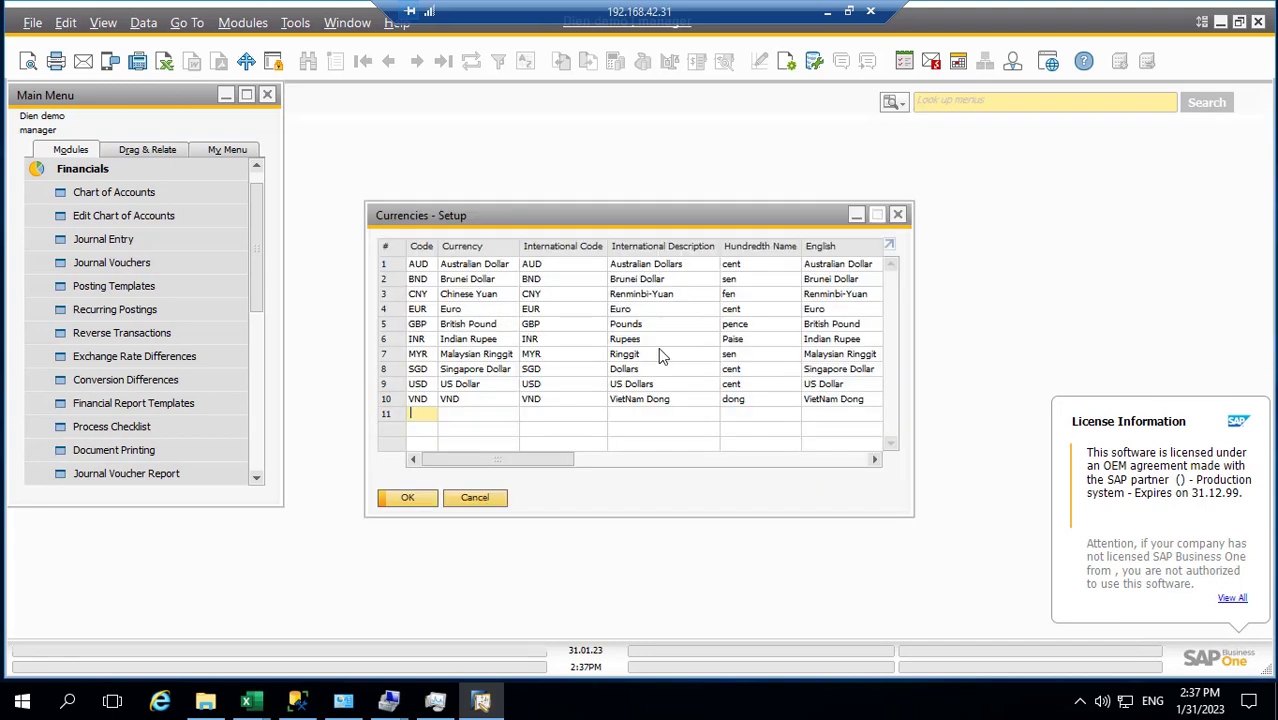
click(898, 215)
click(243, 22)
mouse_move(296, 50)
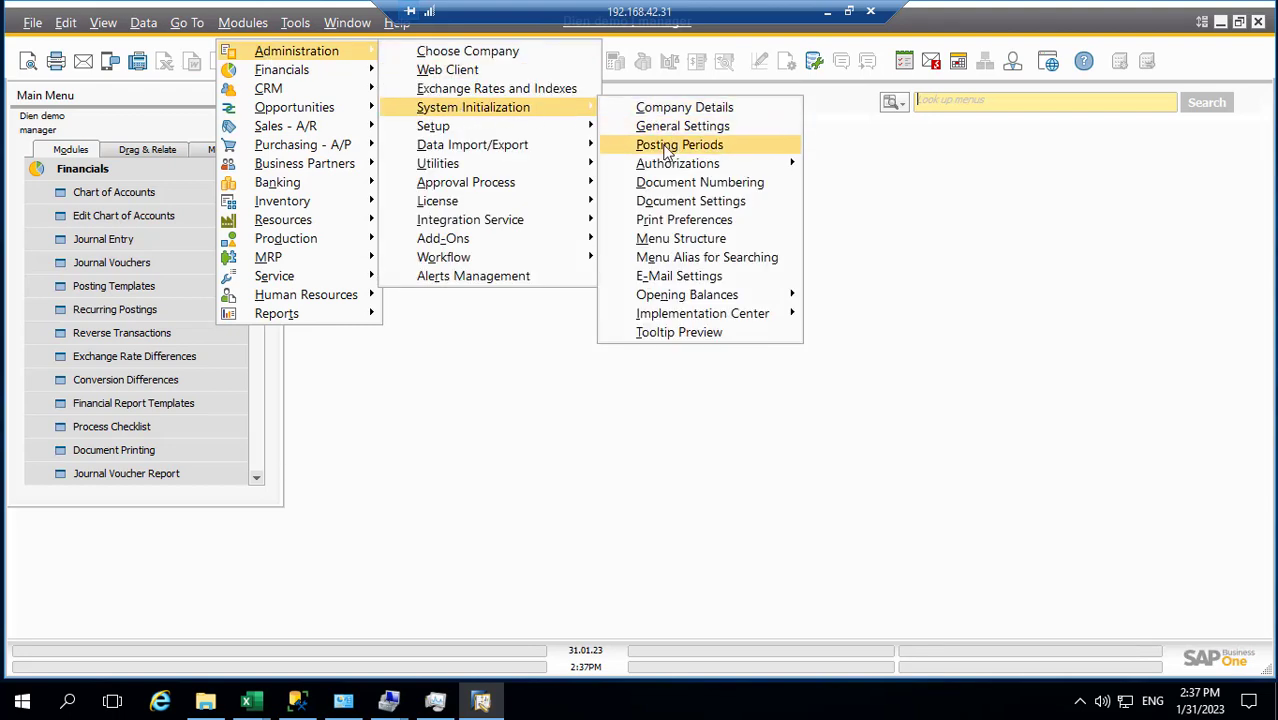
click(655, 146)
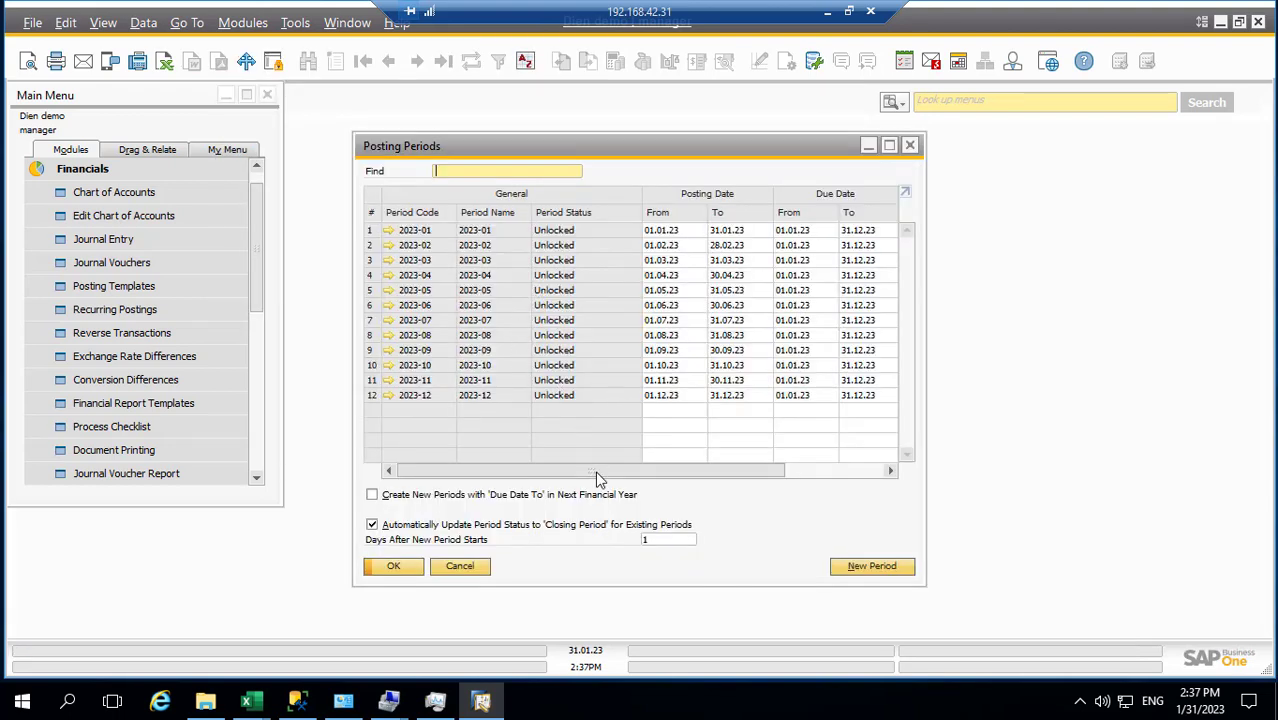
mouse_move(600, 480)
mouse_down()
mouse_move(790, 473)
mouse_move(600, 478)
mouse_up()
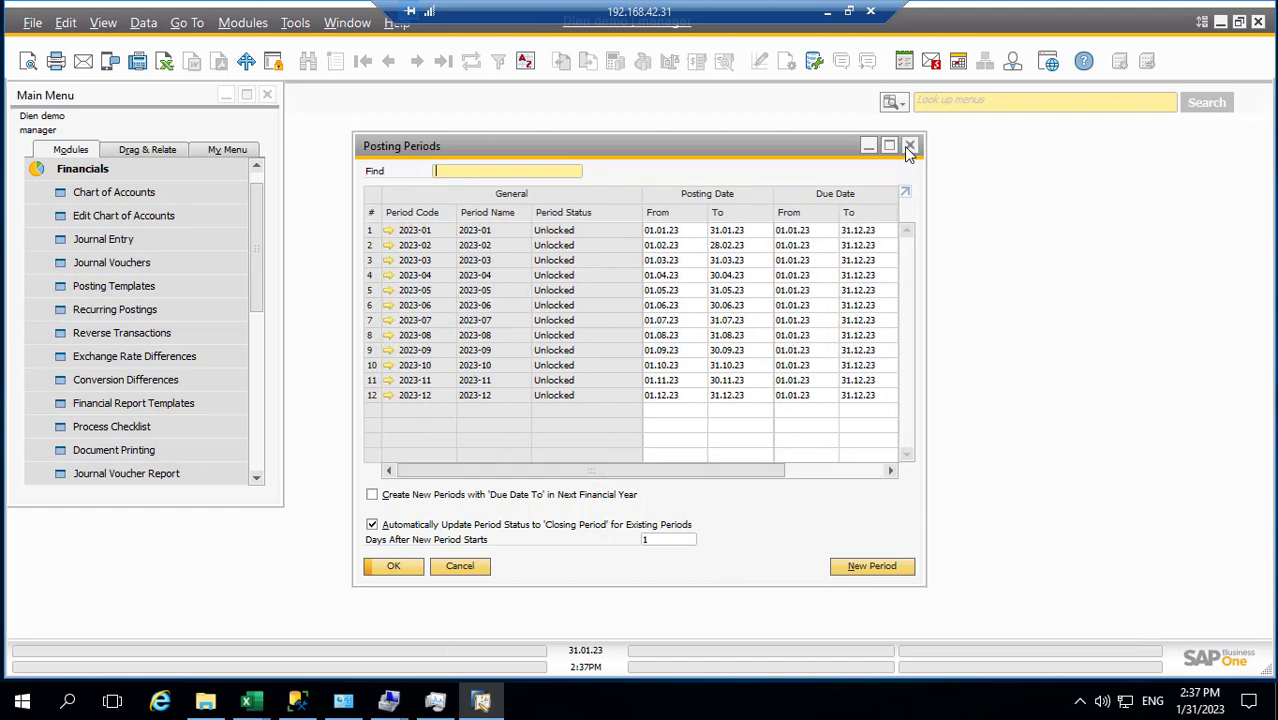
click(911, 152)
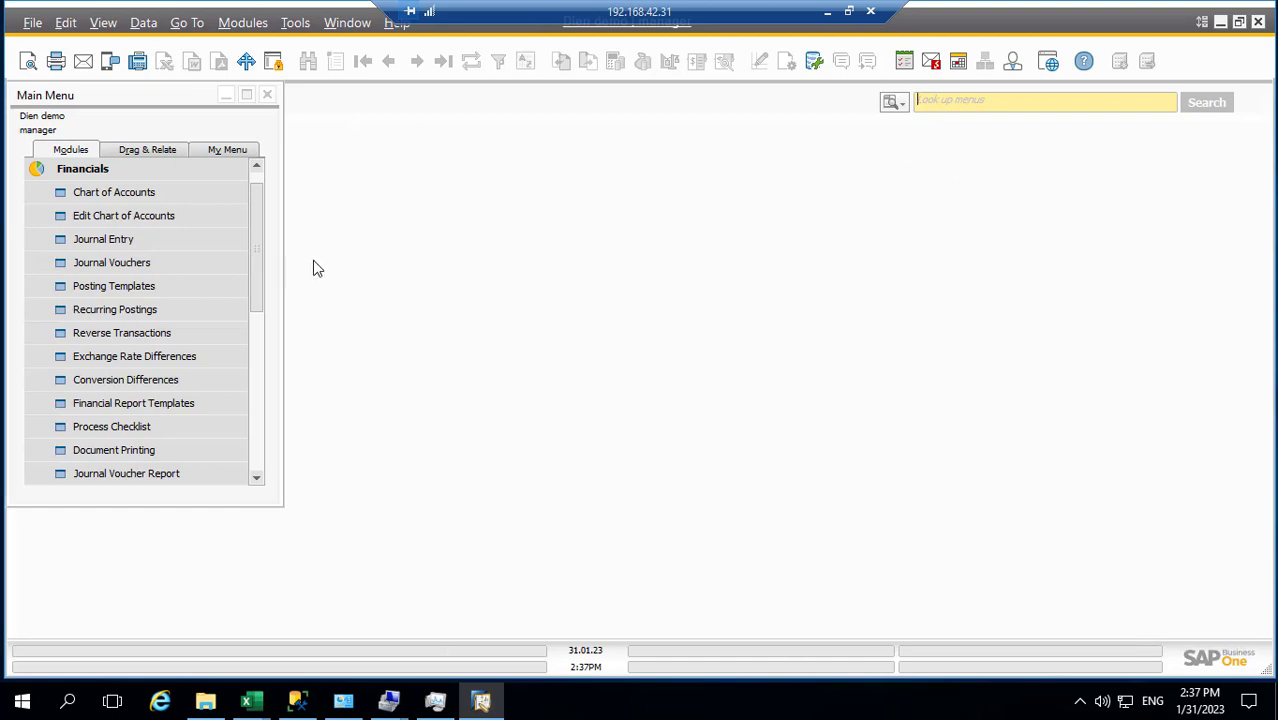
drag(259, 262, 280, 241)
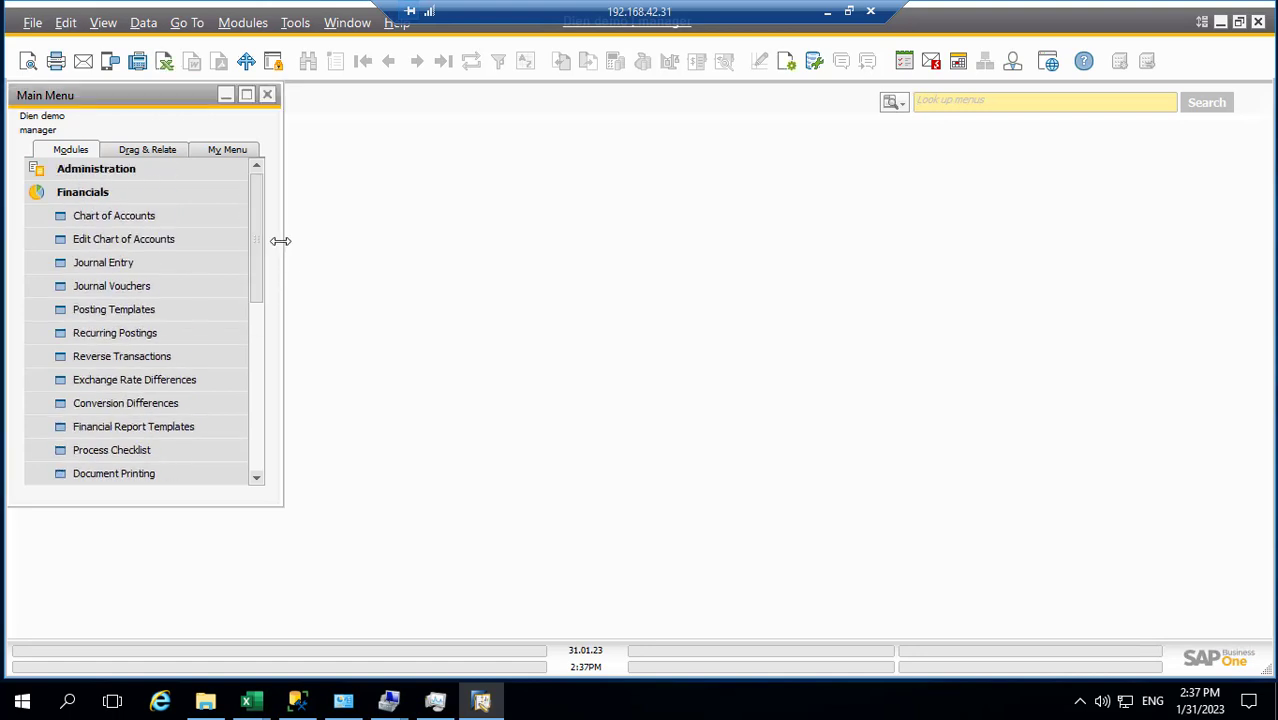
Find 'gl' in the menu lookup and open G/L Account Determination for 2023
click(935, 102)
text(gl)
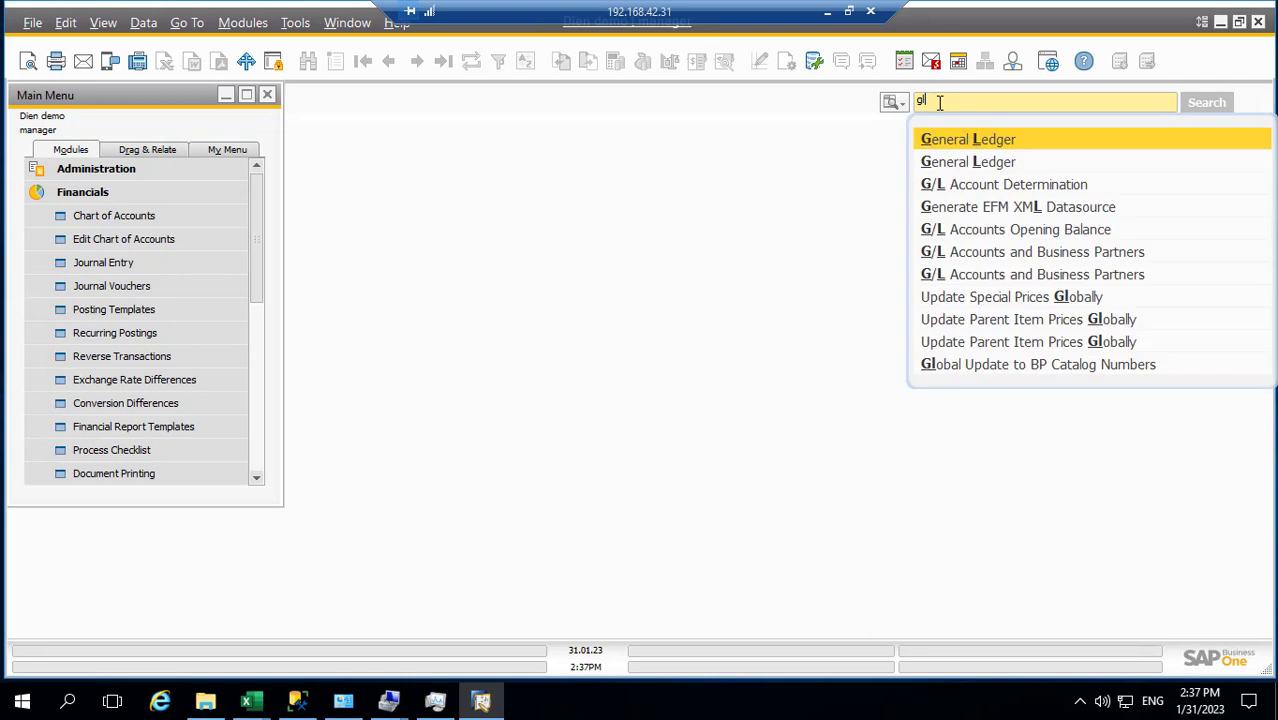
click(955, 187)
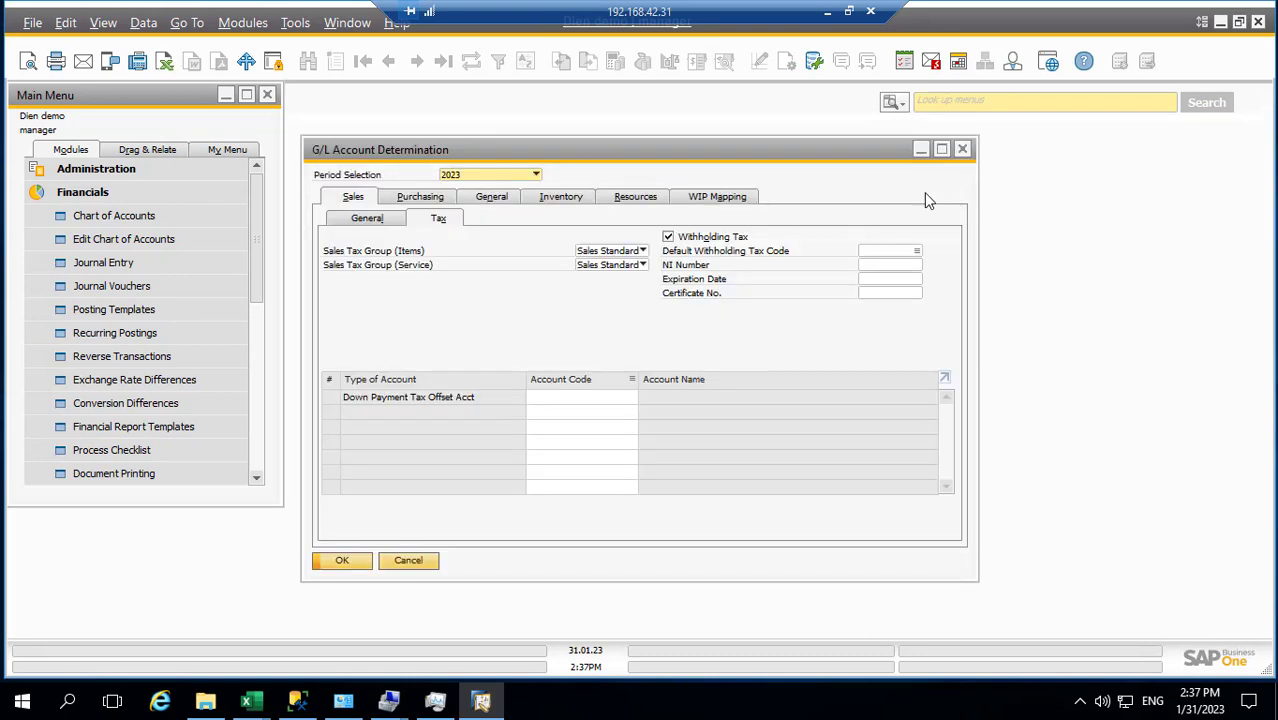
Review the Sales, Purchasing, General, Inventory and Resources account lists
click(366, 220)
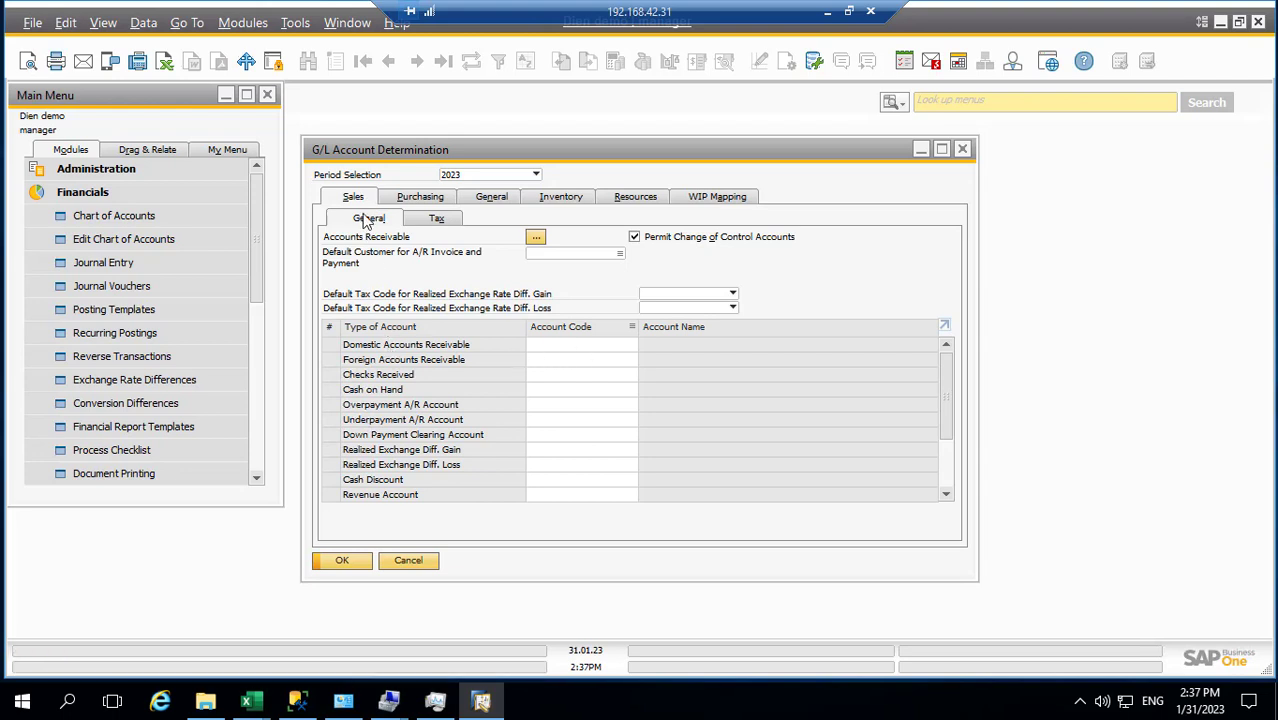
click(546, 345)
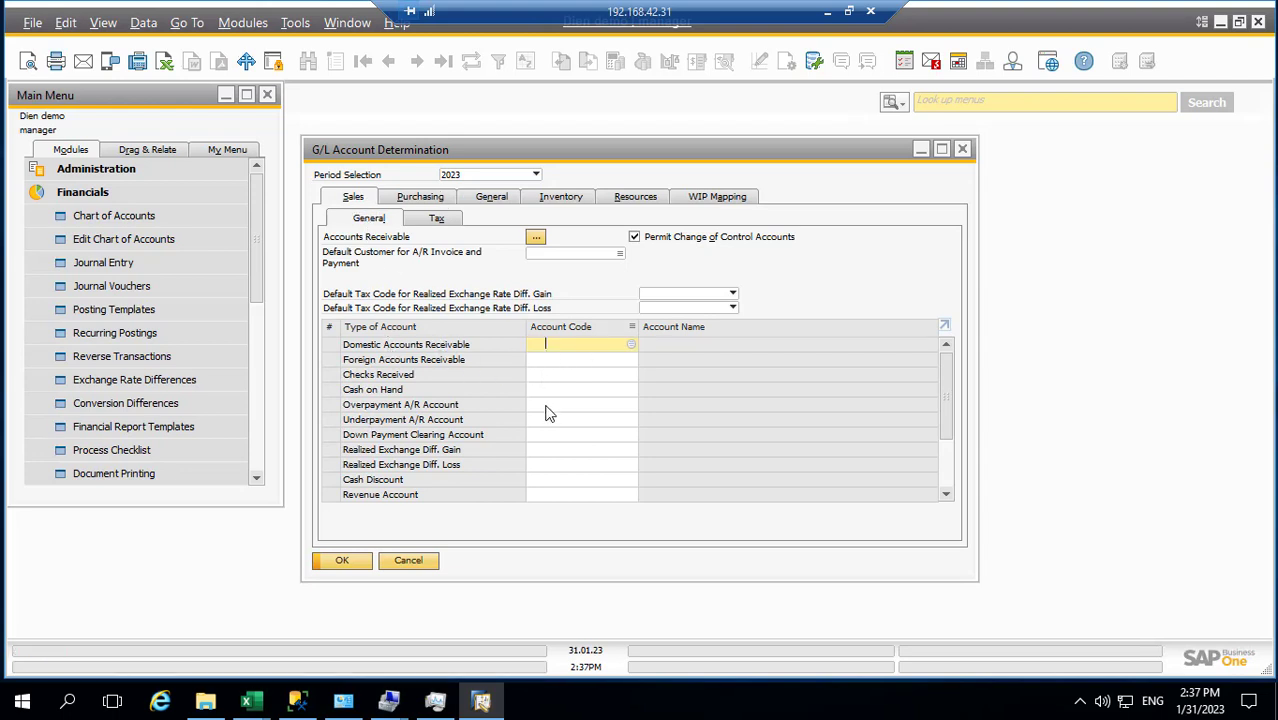
click(424, 197)
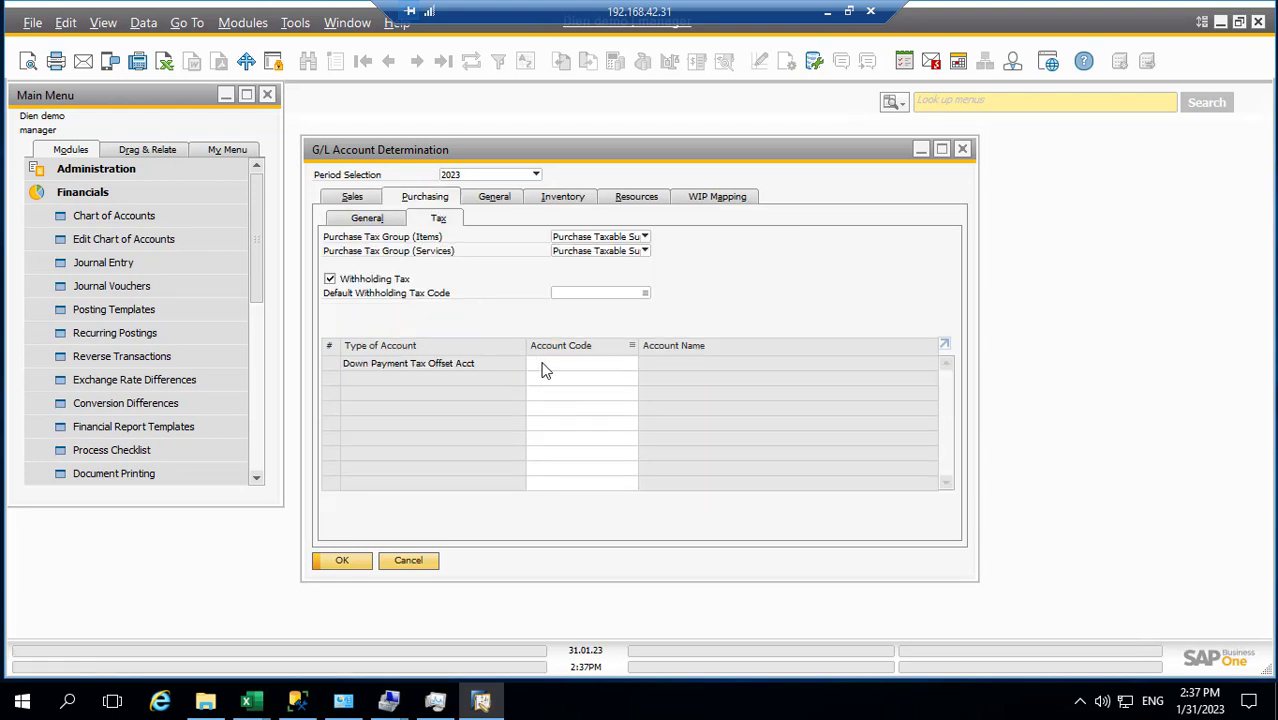
click(541, 363)
click(491, 199)
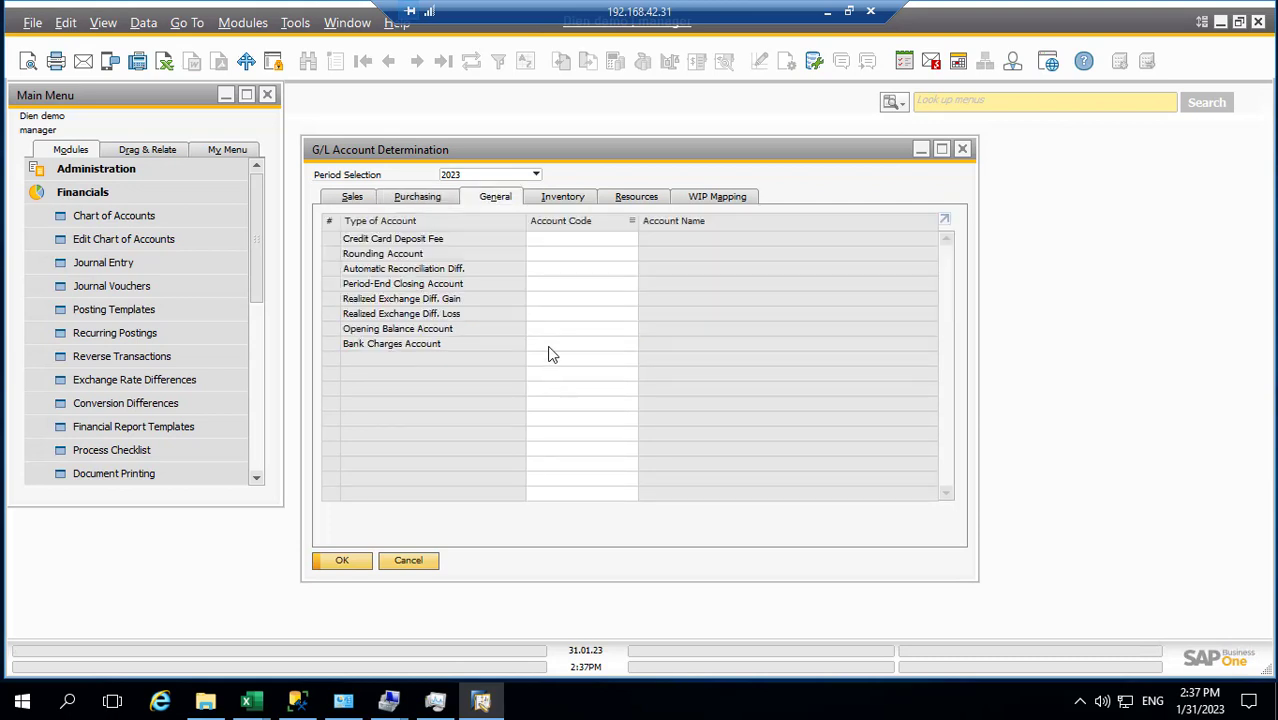
click(561, 199)
click(630, 197)
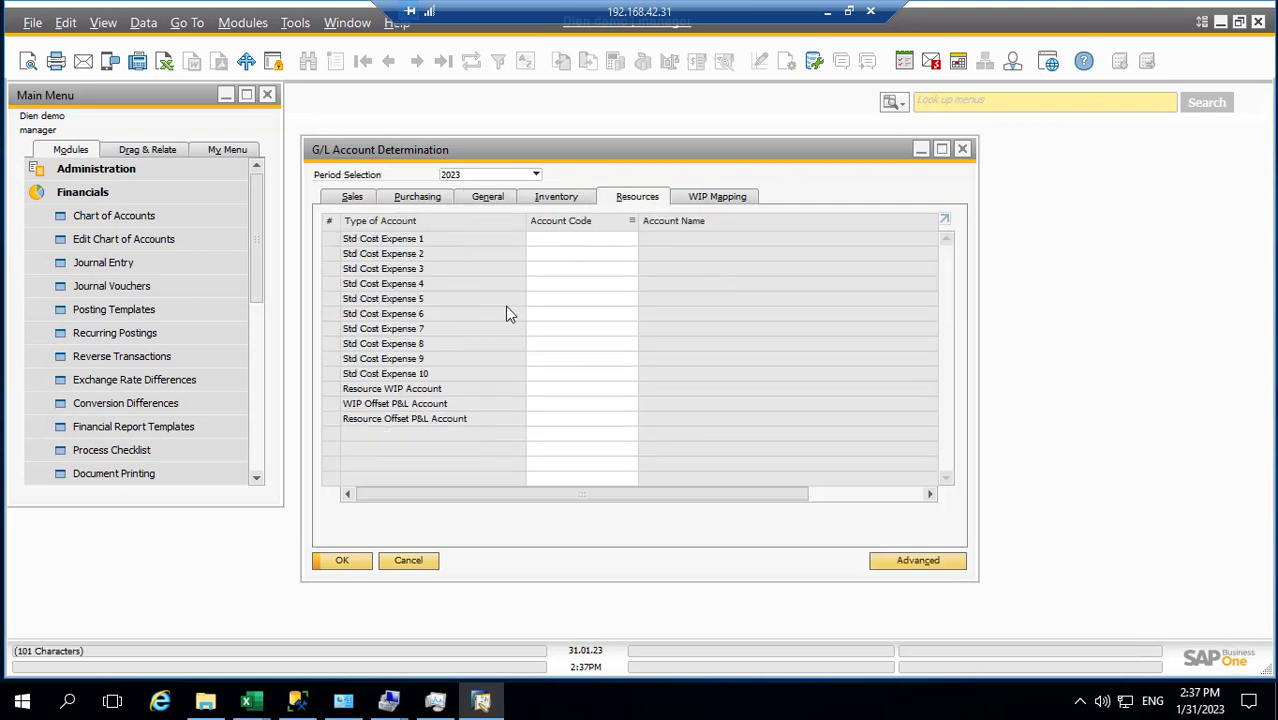
Bring Template_ViVo.xlsx forward and check the CĐKT balance sheet, then the LCTT sheet
mouse_move(268, 705)
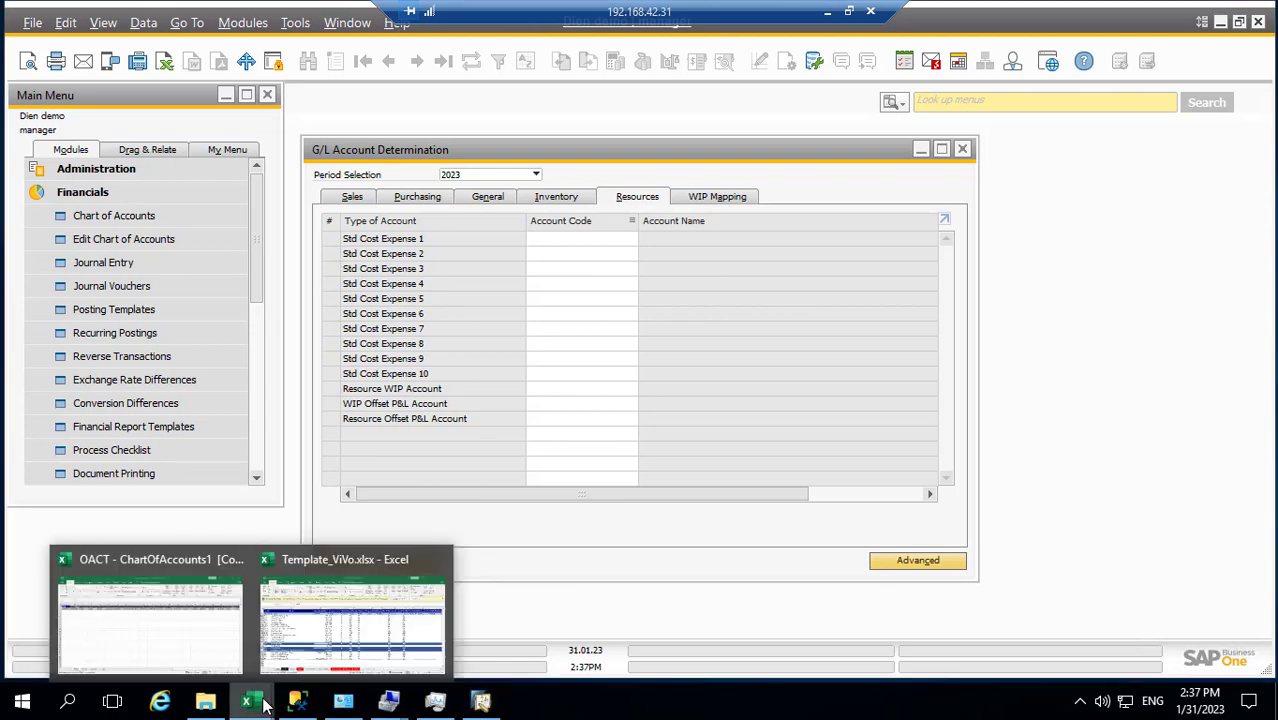
click(326, 638)
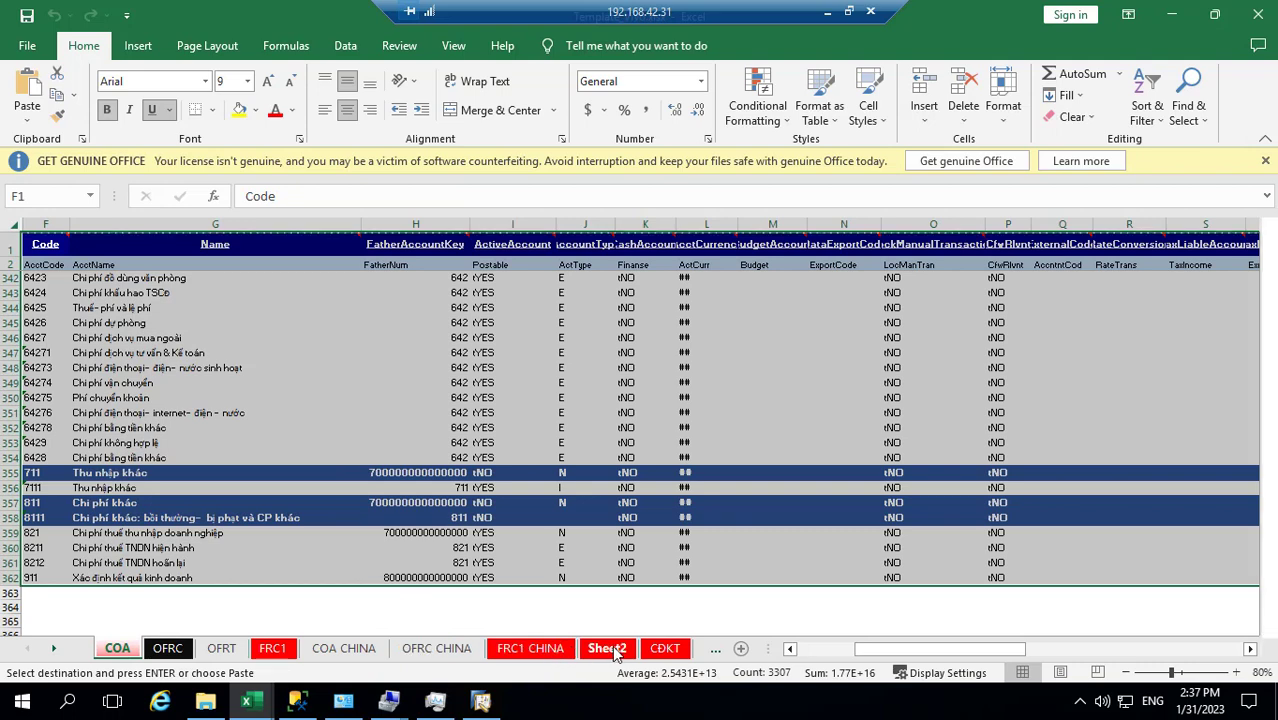
click(663, 650)
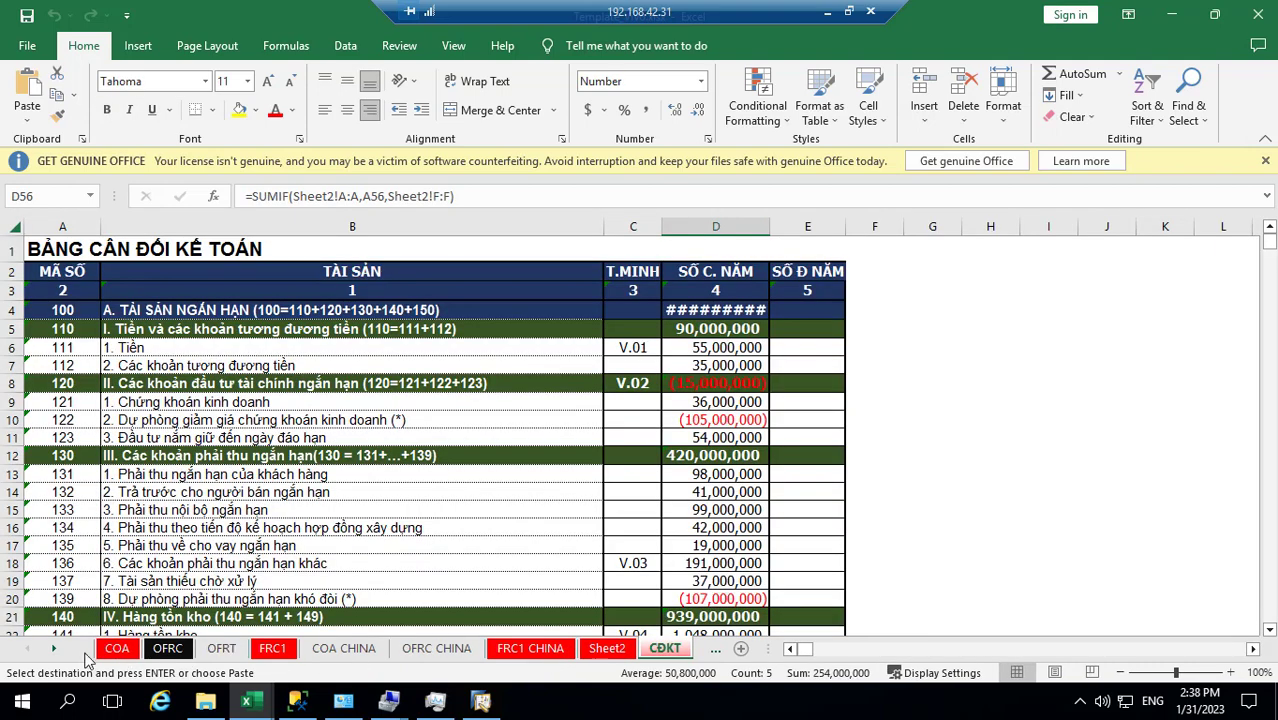
click(53, 648)
click(55, 648)
click(55, 648)
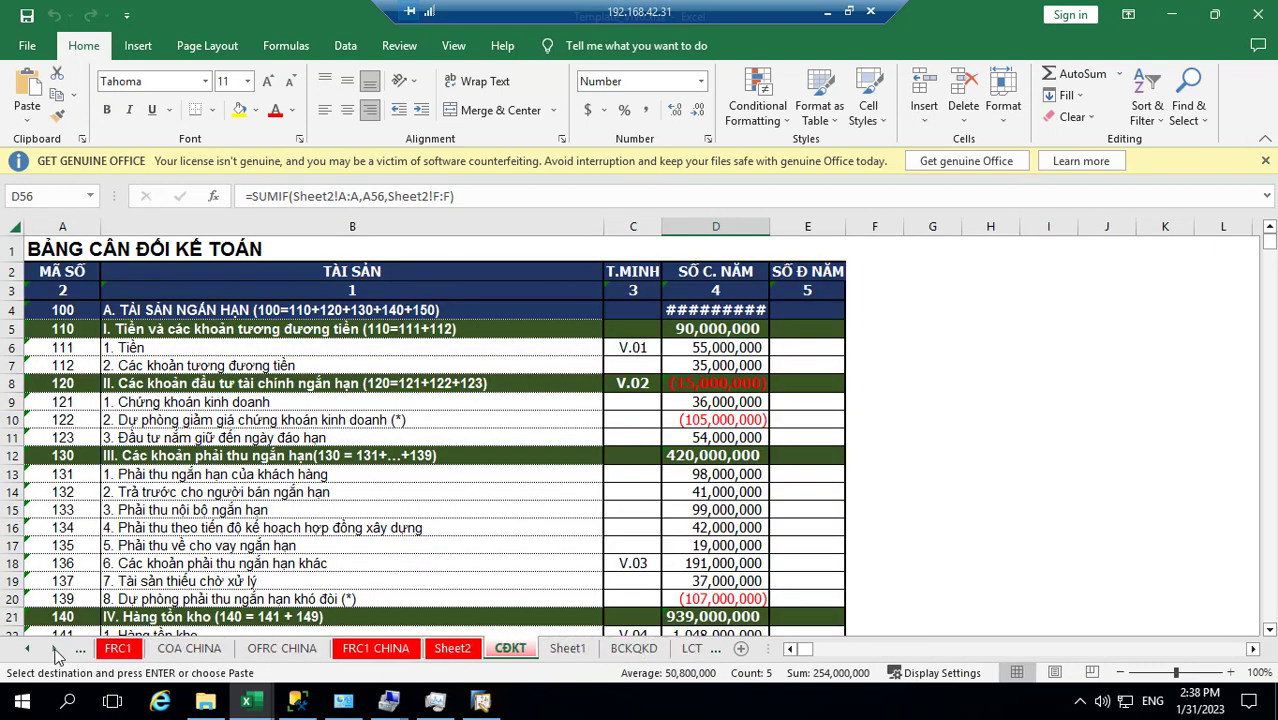
click(55, 648)
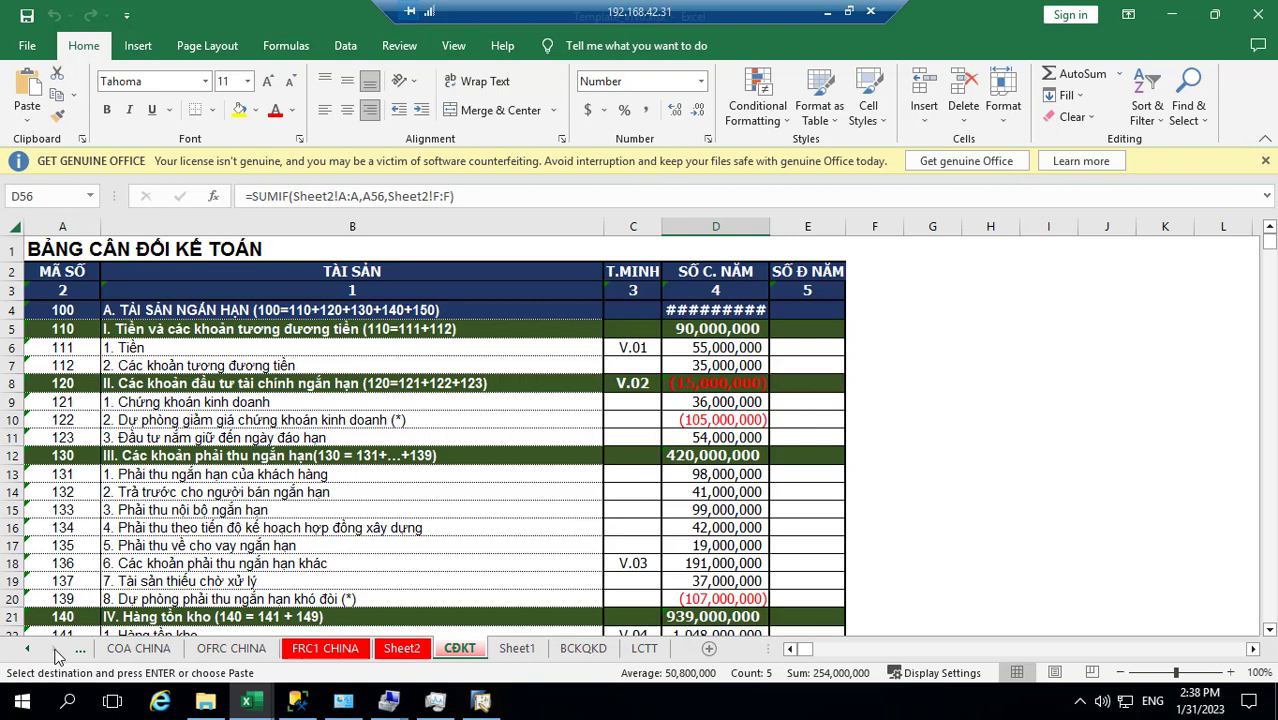
click(645, 650)
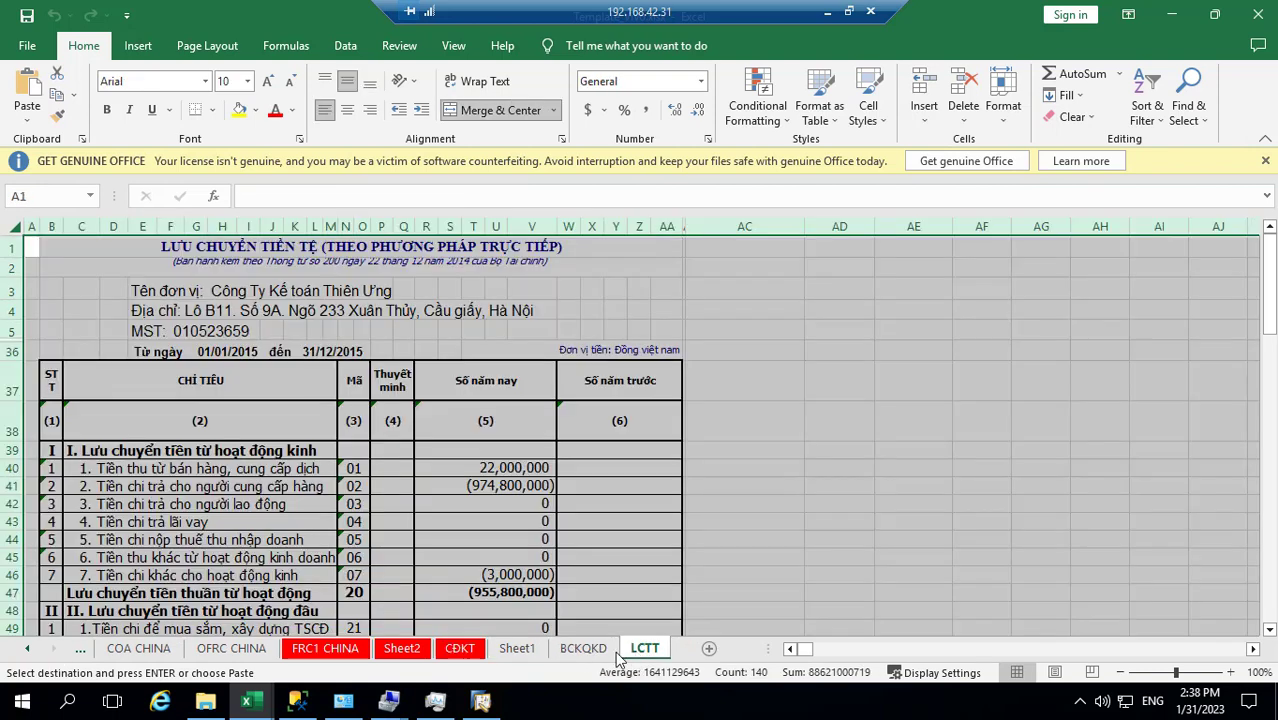
Step back through the sheets to view the Sheet2 account amounts
key(ctrl+Page_Up)
key(ctrl+Page_Up)
key(ctrl+Page_Up)
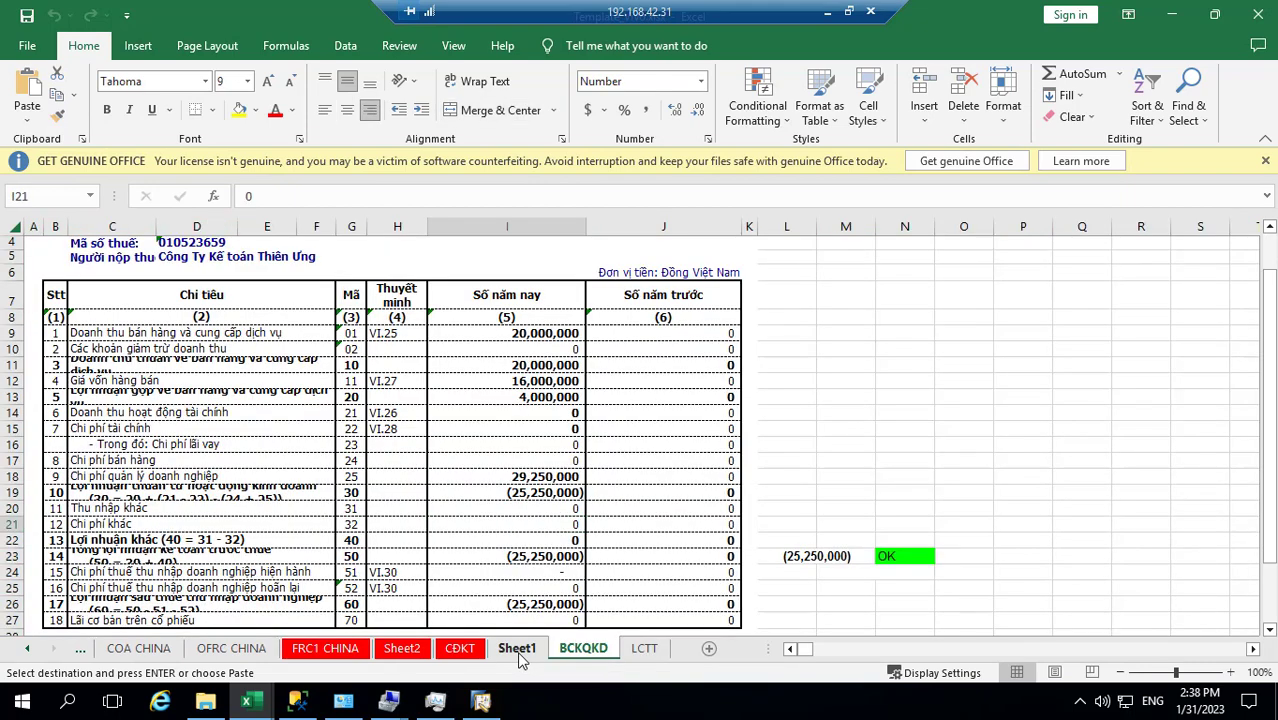
click(30, 655)
click(30, 655)
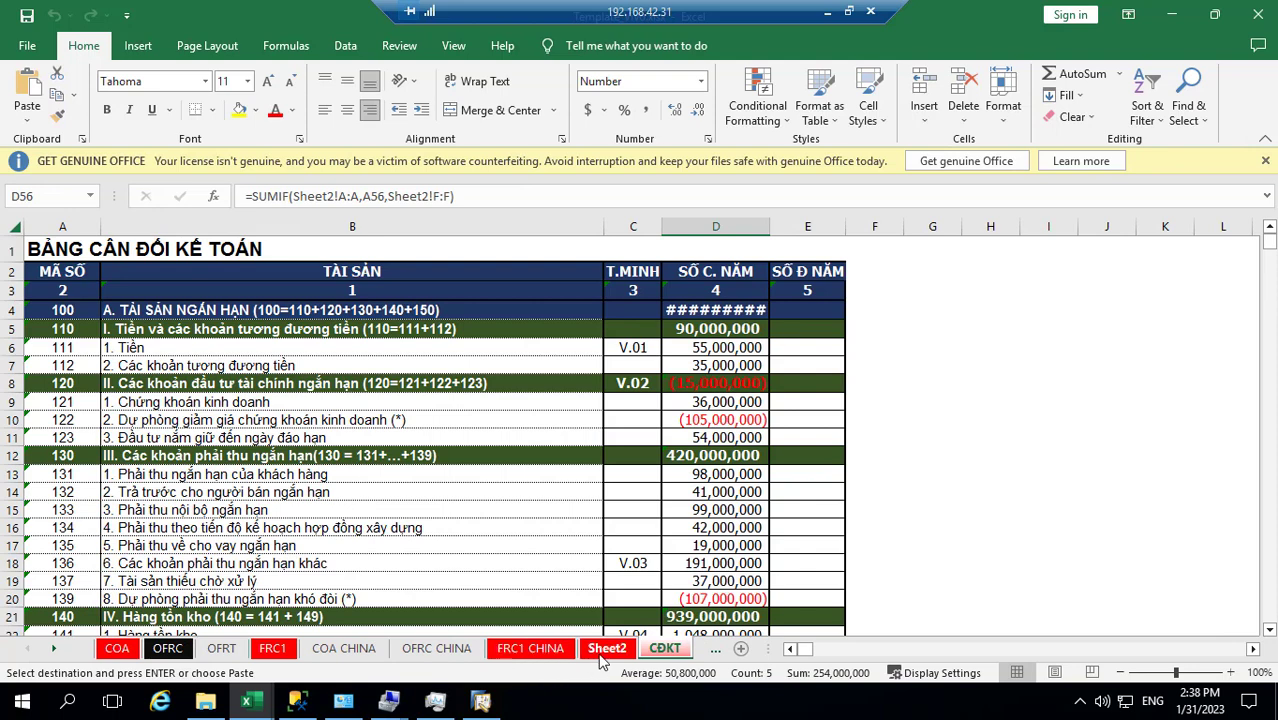
click(606, 652)
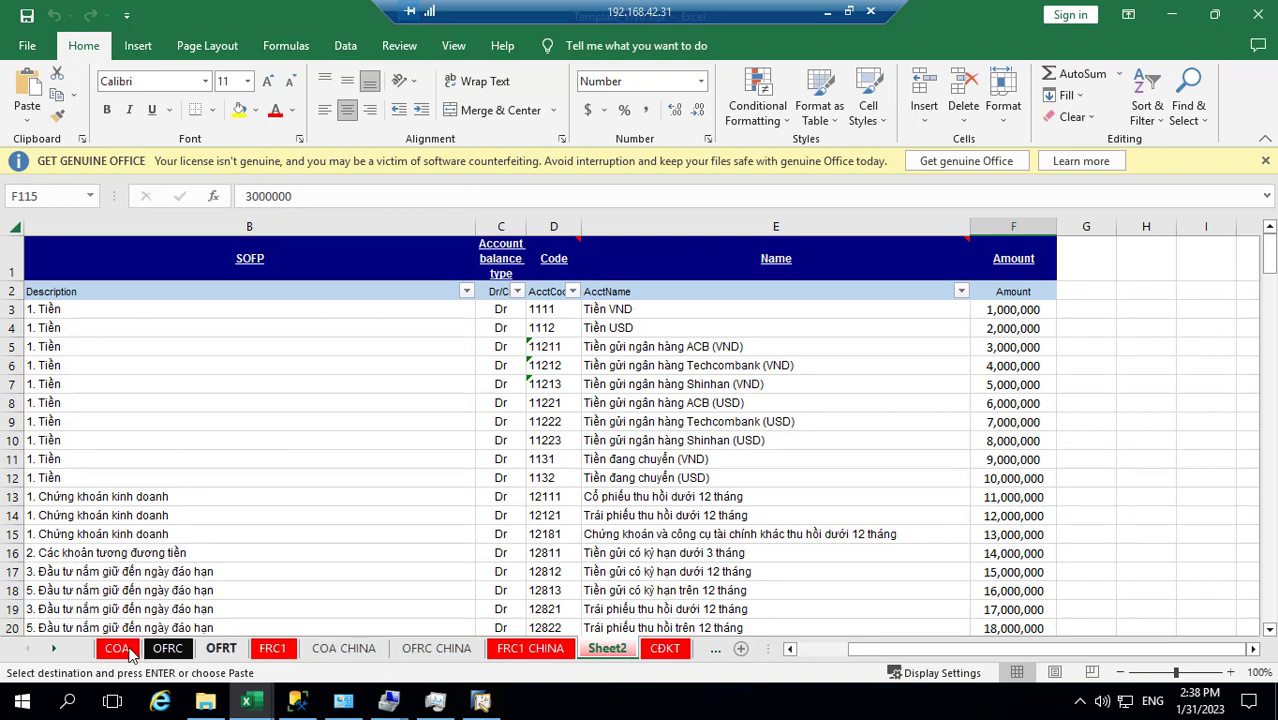
Return to the LCTT cash-flow statement showing net operating cash of (955,800,000)
click(57, 651)
click(57, 651)
click(57, 651)
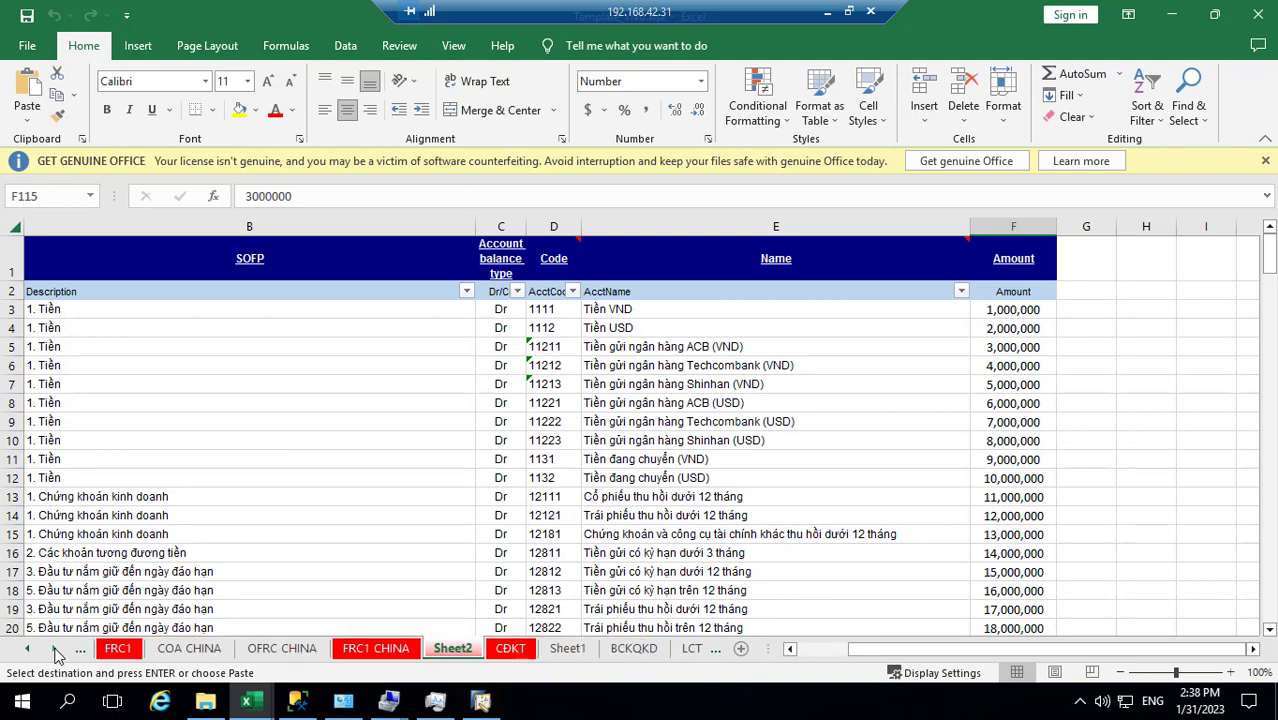
click(57, 651)
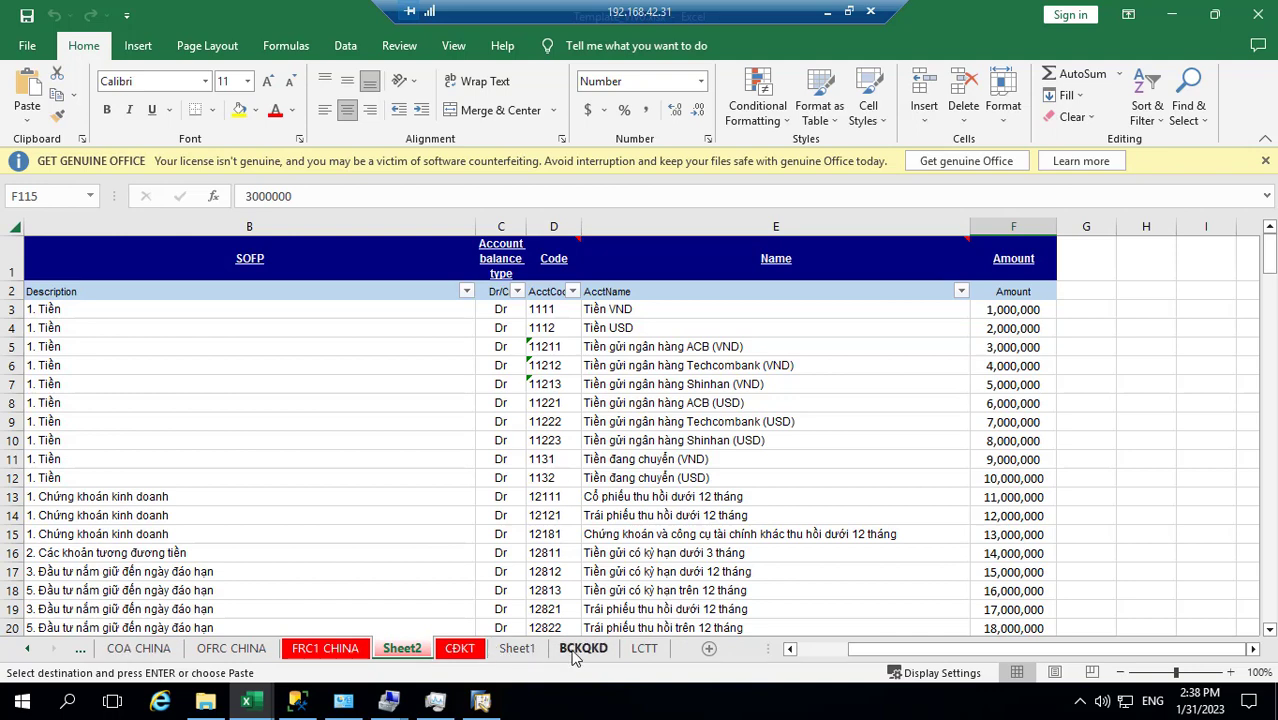
click(644, 649)
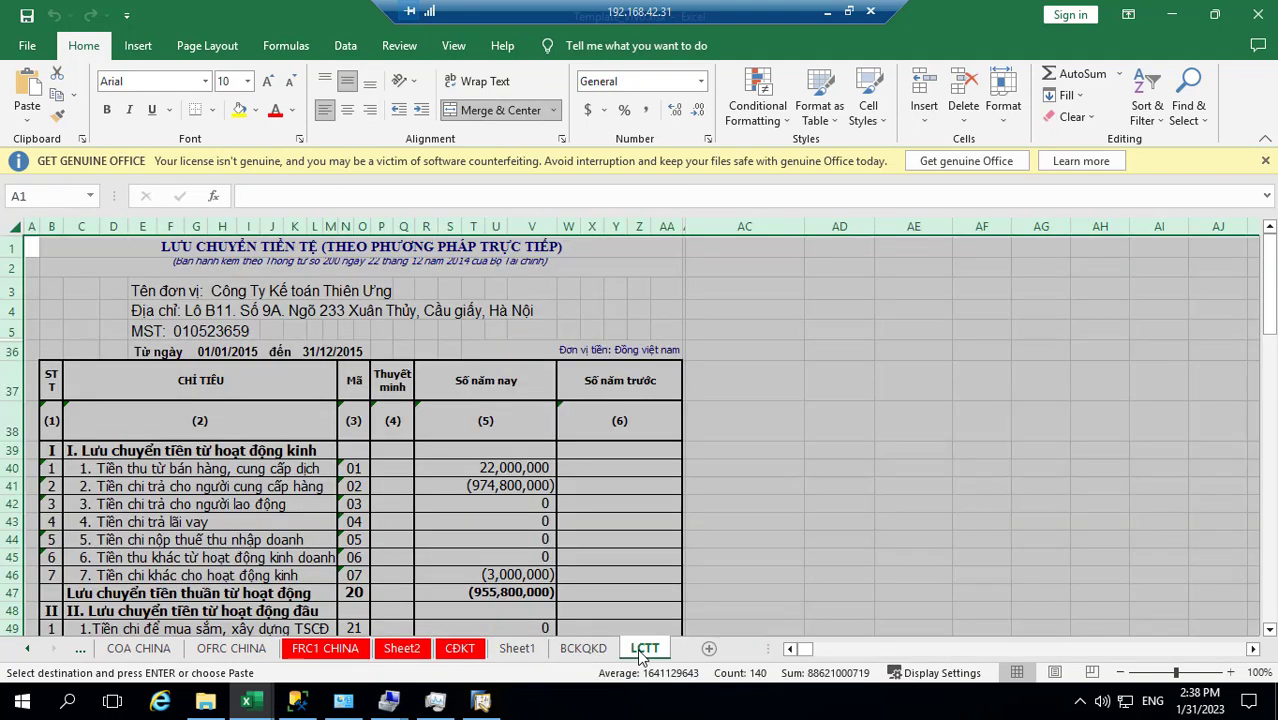
click(28, 649)
click(28, 649)
click(28, 649)
click(28, 649)
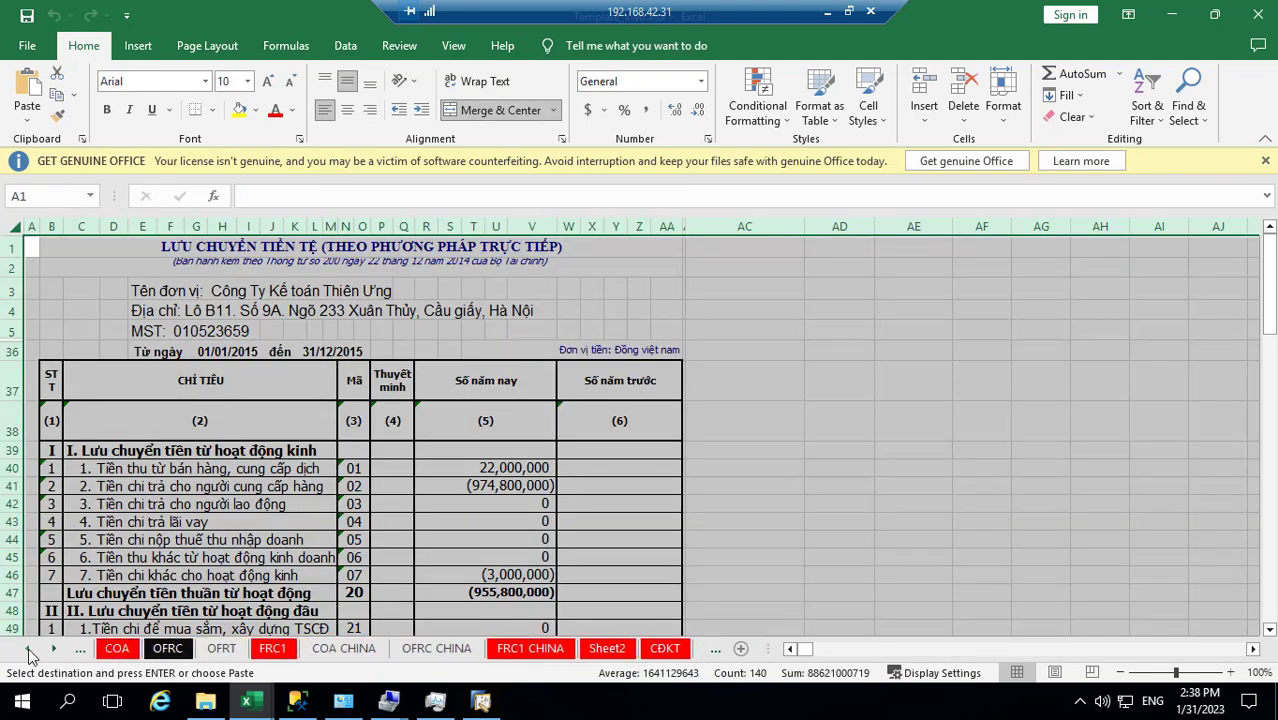
click(848, 11)
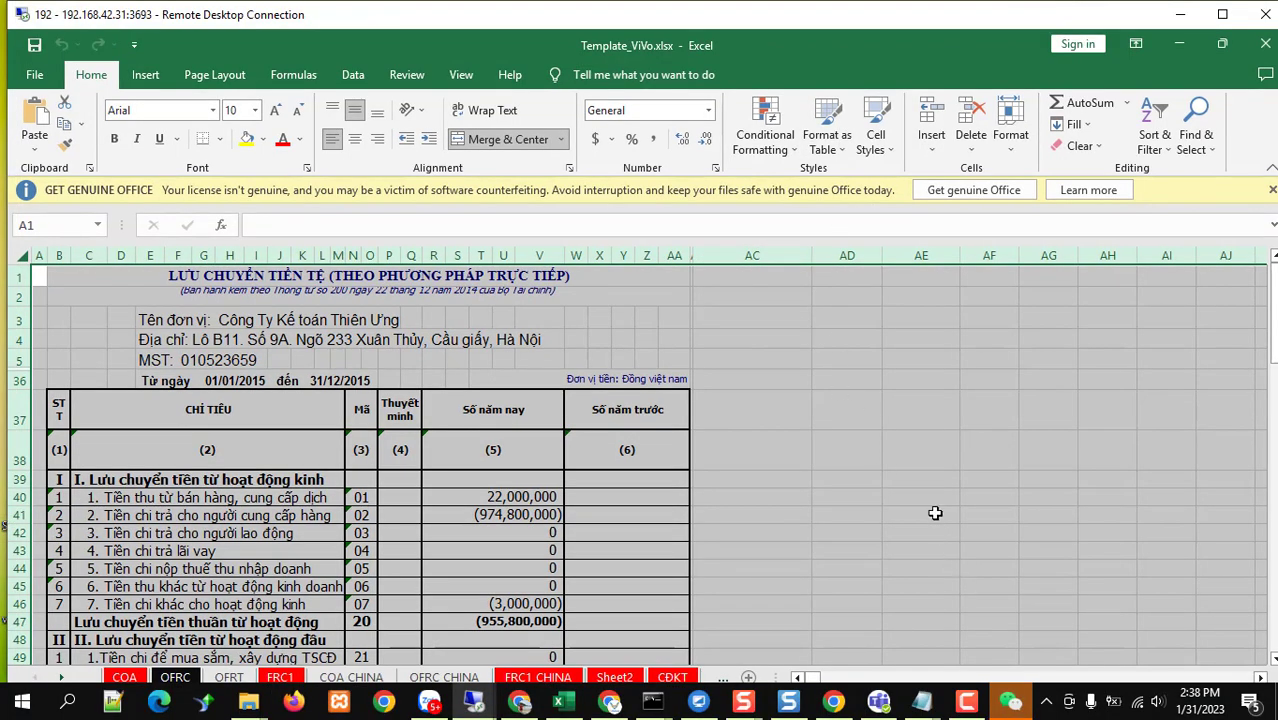